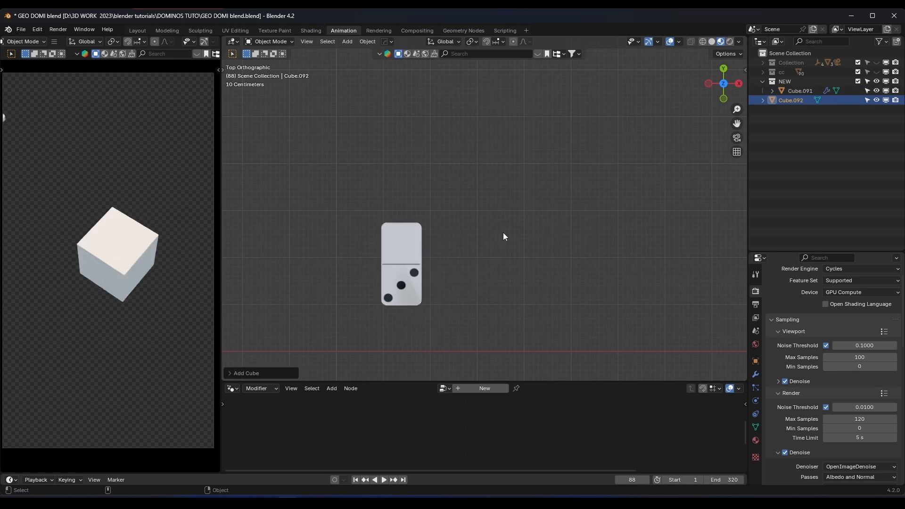
Scale the new cube down along X into a narrow upright block, using the existing domino as a size reference
scroll(508, 232, "down", 4)
scroll(589, 240, "up", 2)
middle_click_drag(665, 247, 522, 237, "shift")
left_click_drag(310, 219, 450, 221)
scroll(517, 267, "up", 6)
left_click(547, 228)
key("s")
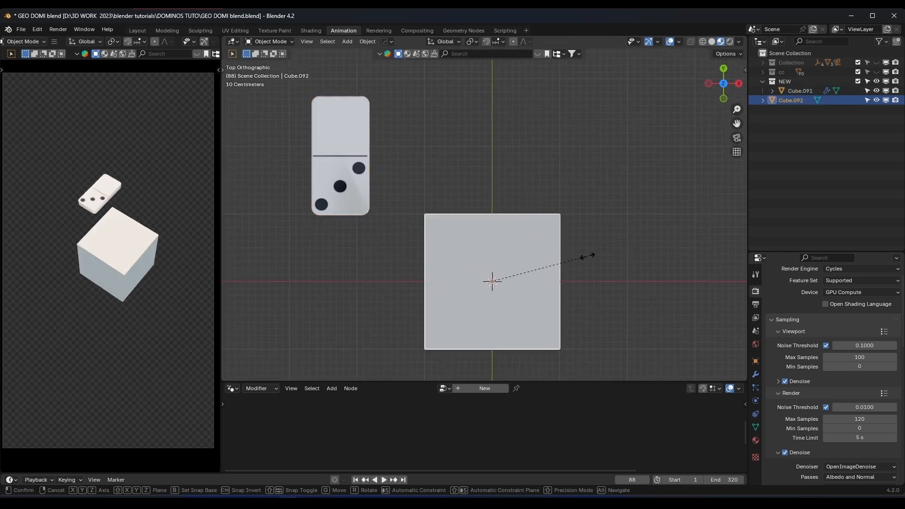
key("x")
left_click(521, 256)
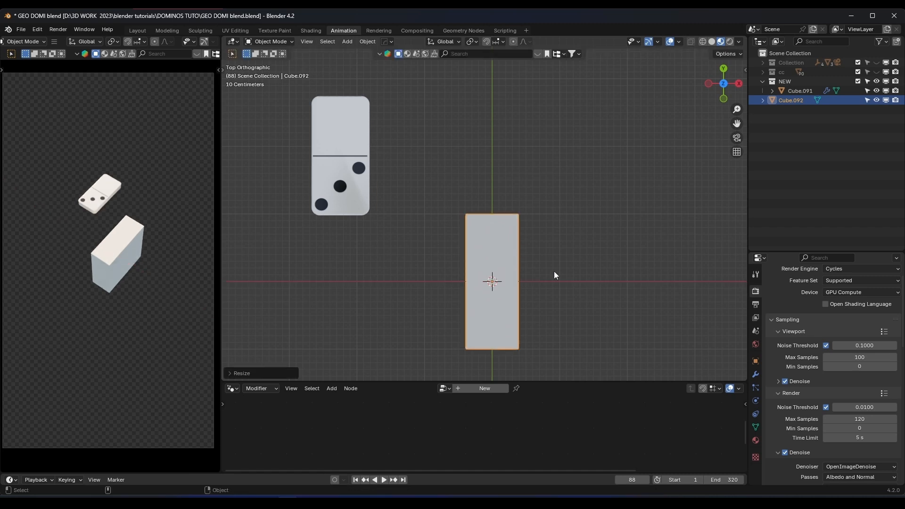
Flatten the narrow block by scaling it to about 0.11 along Z
middle_click_drag(553, 270, 565, 198)
key("s")
key("z")
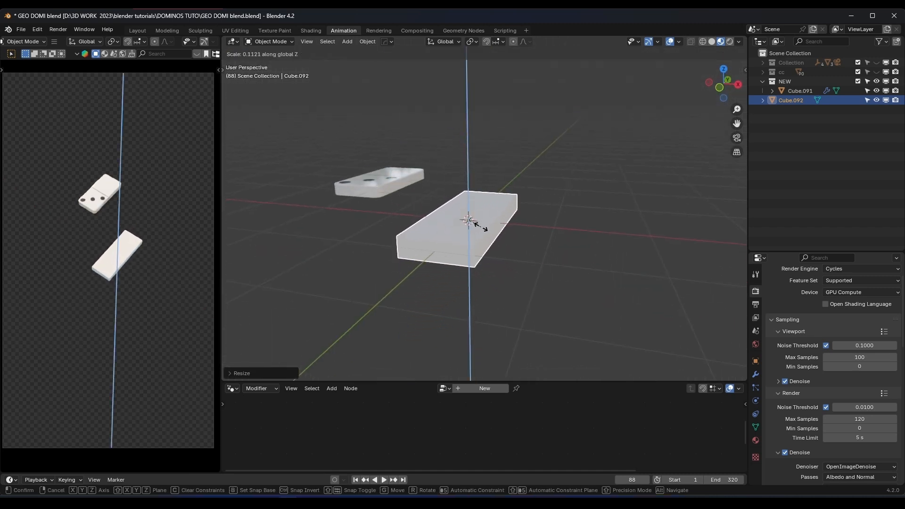
left_click(479, 227)
Switch the viewport to solid shading and enter Edit Mode on the flattened block
key("z")
mouse_move(480, 226)
middle_mouse_down()
mouse_move(500, 260)
mouse_move(470, 267)
middle_mouse_up()
left_click(588, 264)
key("k")
left_click(493, 287)
key("Tab")
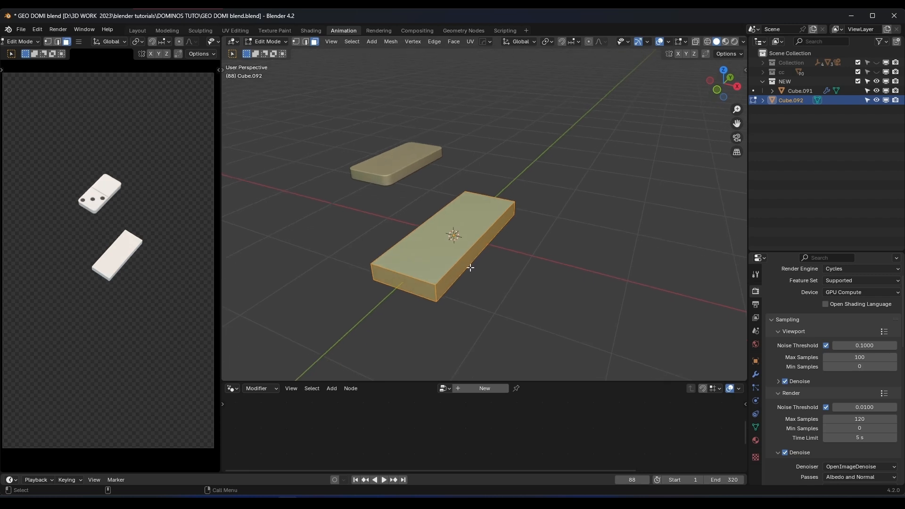
Select the block's four vertical corner edges and try a two-segment bevel on them
key("a")
middle_click_drag(376, 279, 485, 217)
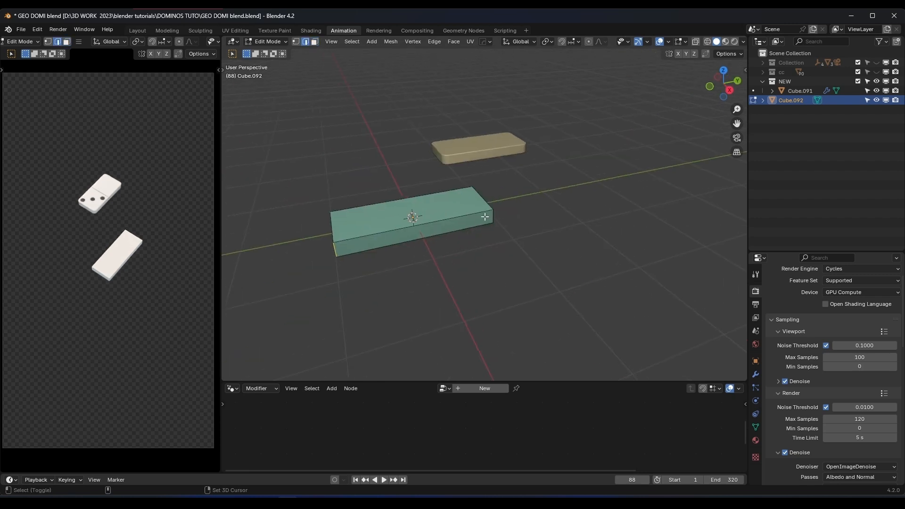
middle_click_drag(422, 223, 565, 242)
key("ctrl+b")
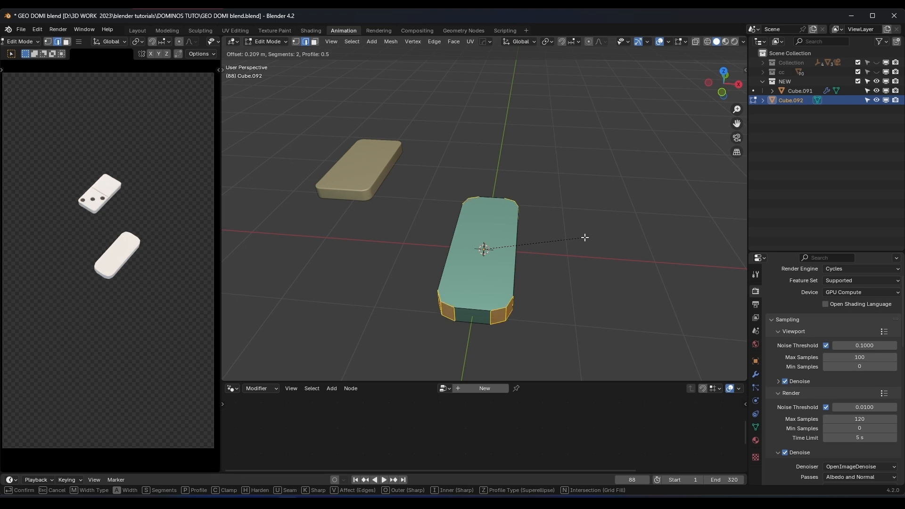
key("Escape")
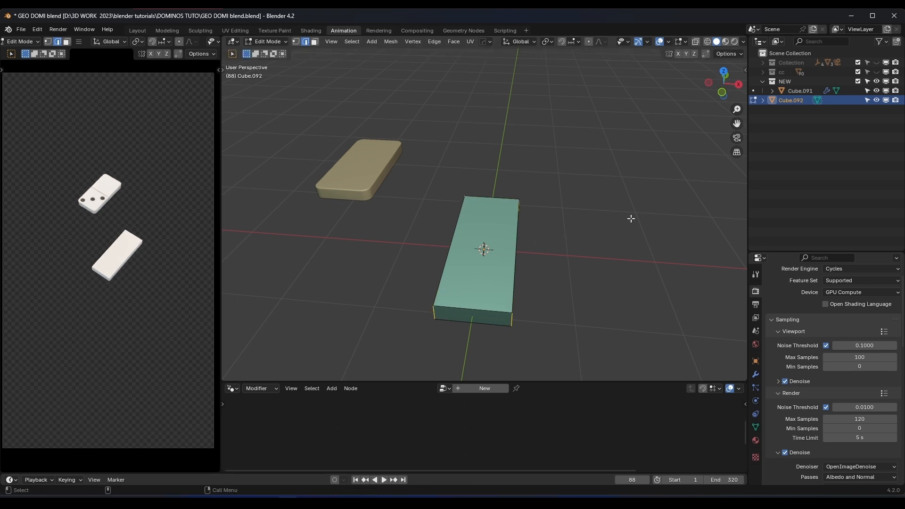
Turn on the Screencast Keys overlay in the viewport
key("n")
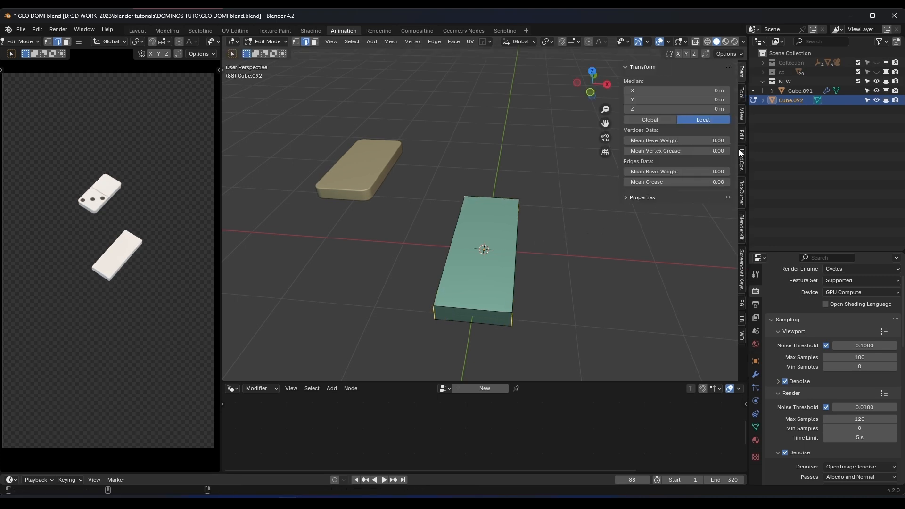
left_click(741, 257)
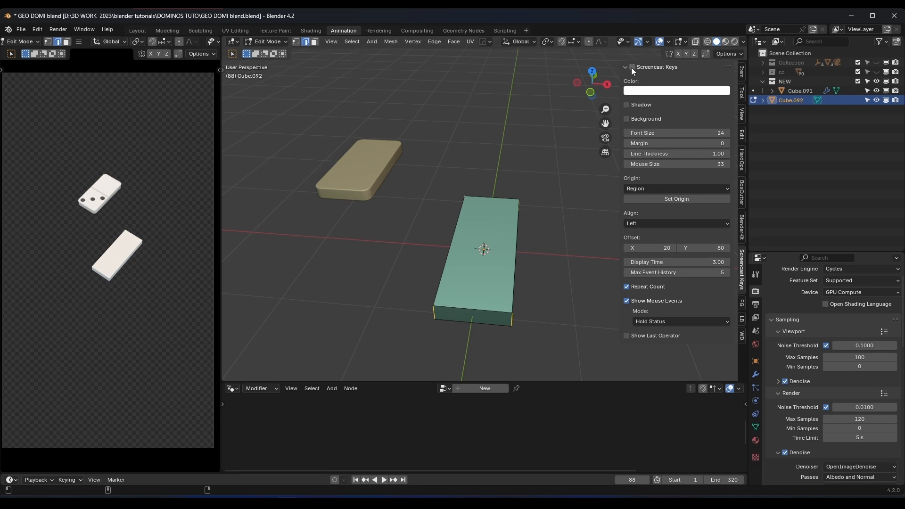
key("n")
Bevel the four vertical corner edges by about 0.148 m with 10 segments, and return to Object Mode in top view
middle_click_drag(535, 208, 518, 208)
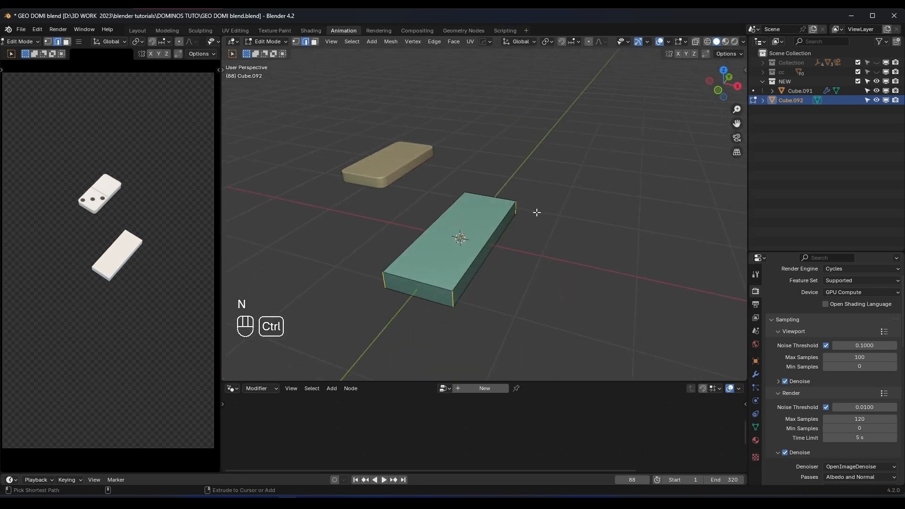
key("ctrl+b")
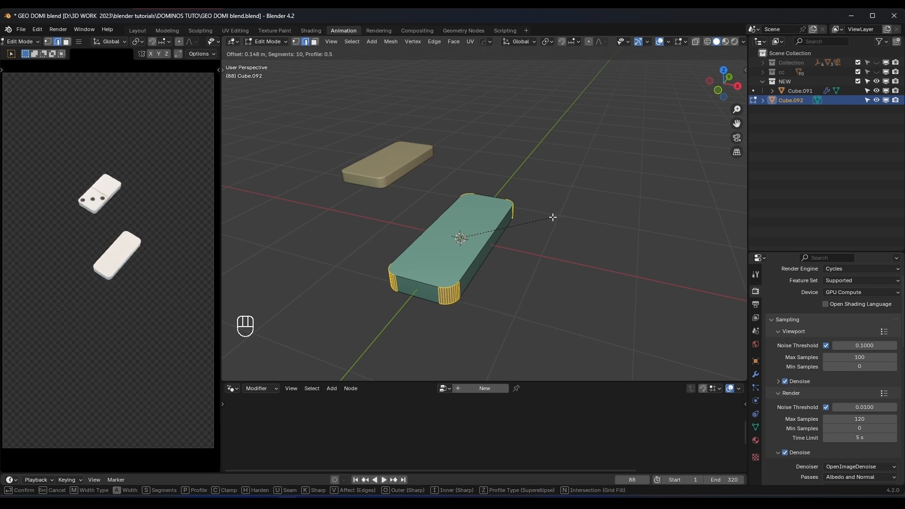
left_click(552, 217)
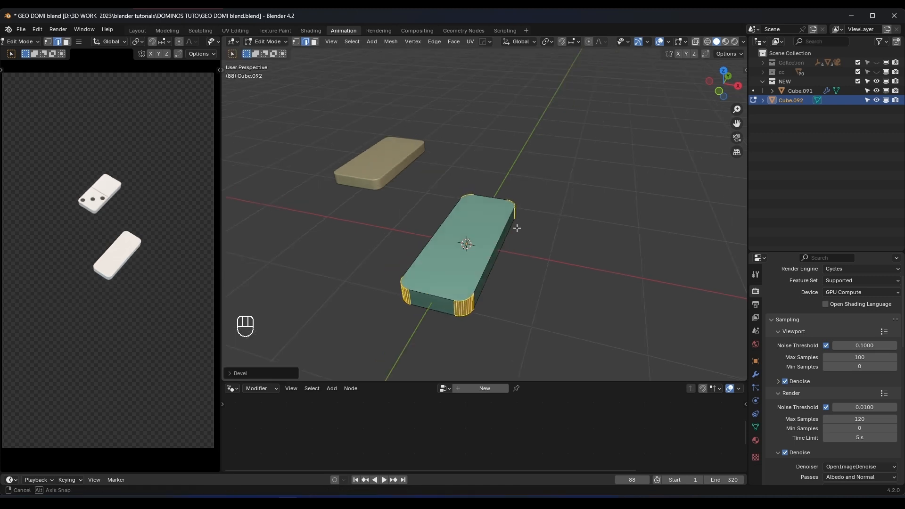
middle_click_drag(515, 226, 529, 290)
key("Tab")
key("KP_1")
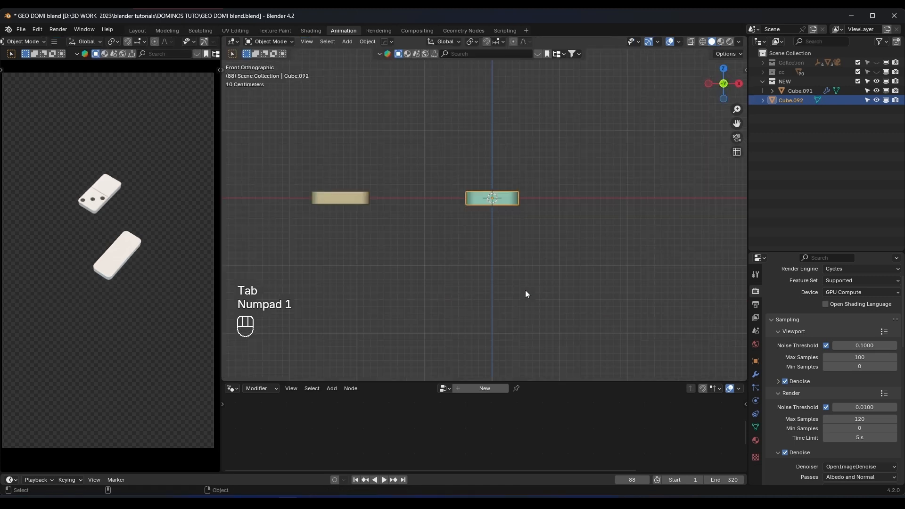
key("KP_7")
key("Tab")
key("a")
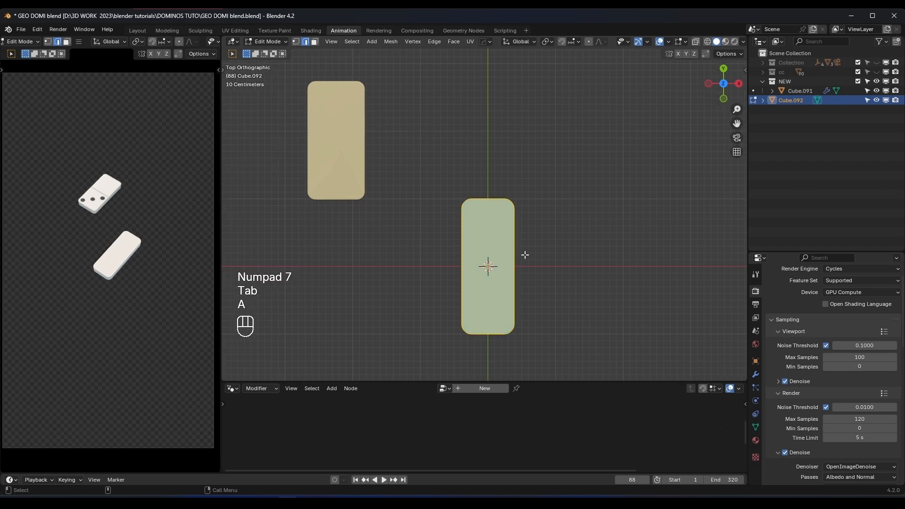
key("Tab")
key("1")
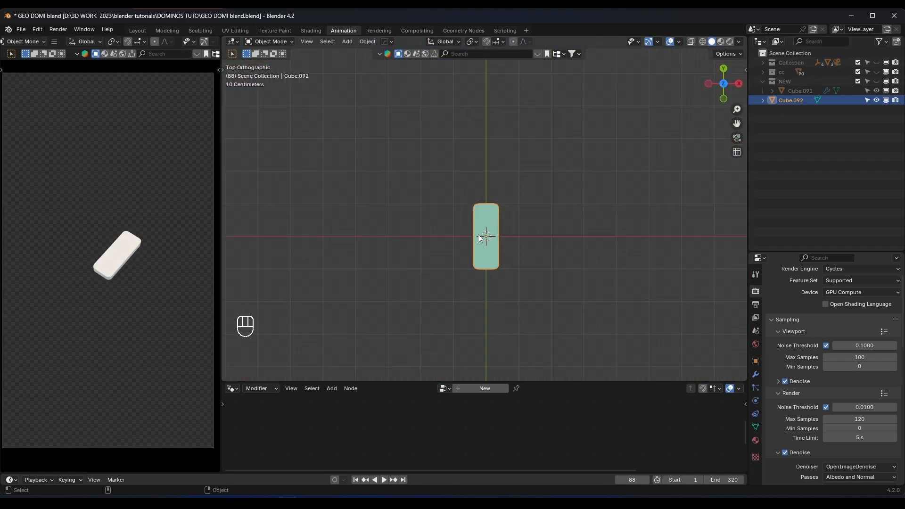
scroll(478, 235, "up", 2)
left_click(877, 82)
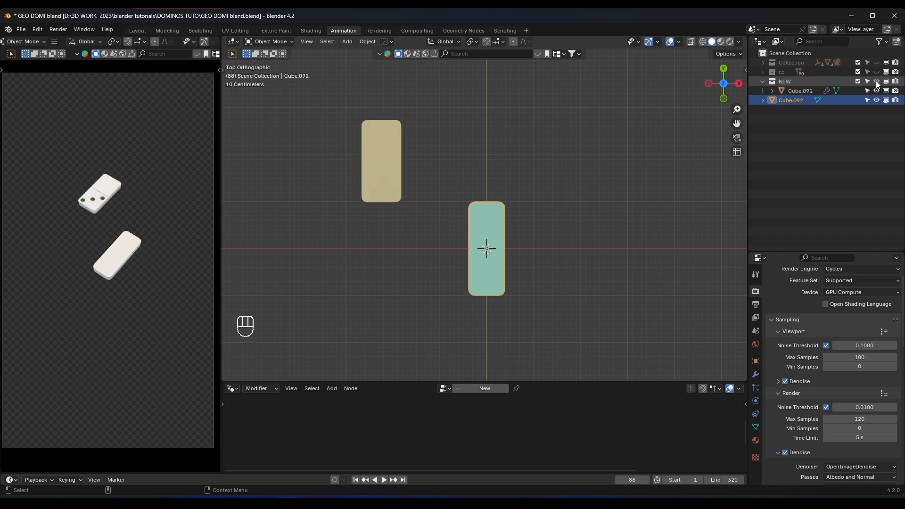
In Edit Mode with wireframe display, select the block's whole mesh and scale it to about 1.13 along X
scroll(492, 238, "up", 3)
key("Tab")
key("1")
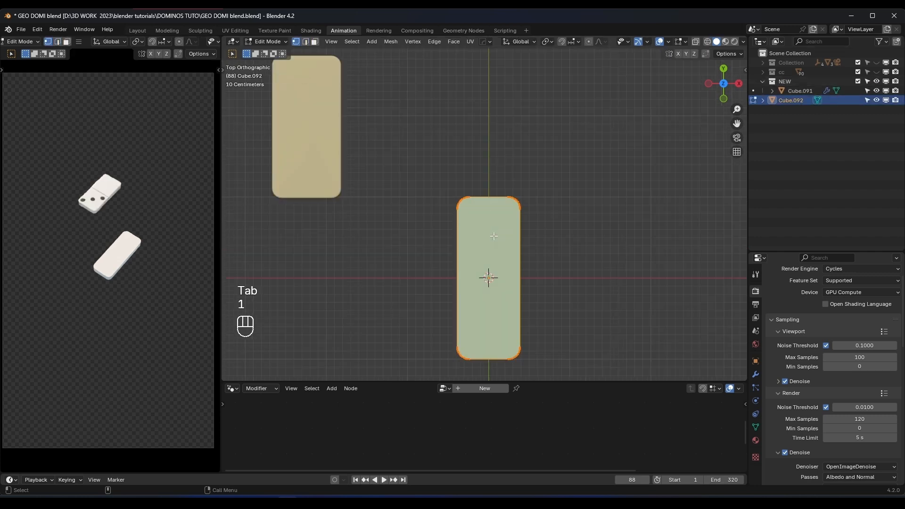
key("z")
scroll(513, 219, "down", 2)
left_click_drag(557, 165, 488, 333)
scroll(507, 318, "up", 3)
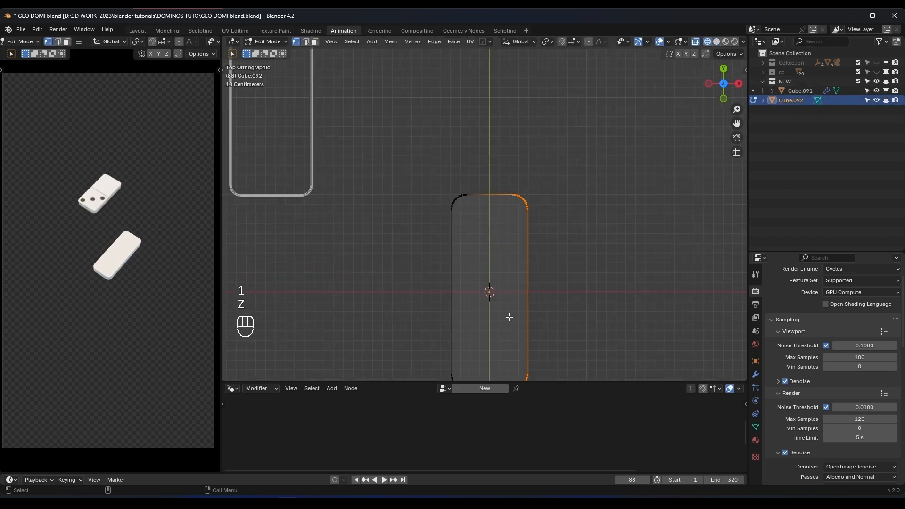
key("a")
key("s")
key("x")
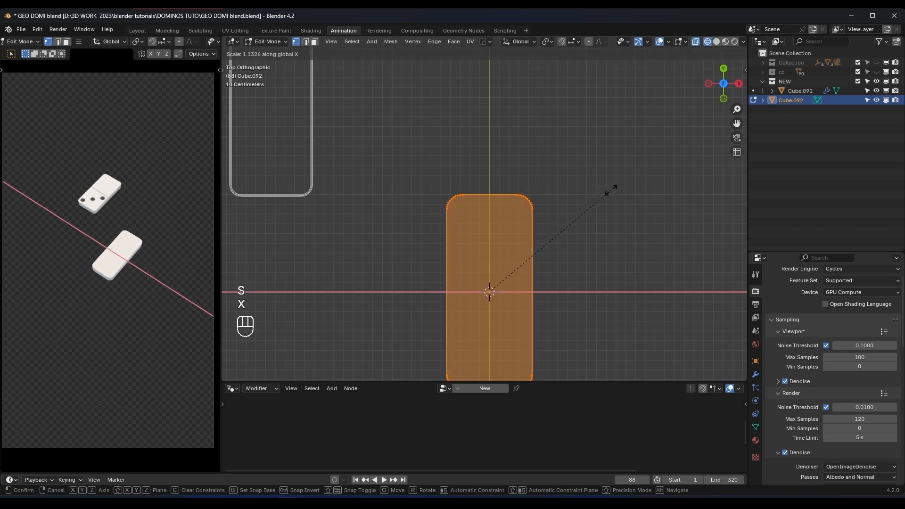
left_click(612, 190)
Return the viewport to solid shading and leave Edit Mode
scroll(608, 198, "down", 5)
key("z")
left_click(594, 230)
key("Tab")
scroll(546, 241, "up", 3)
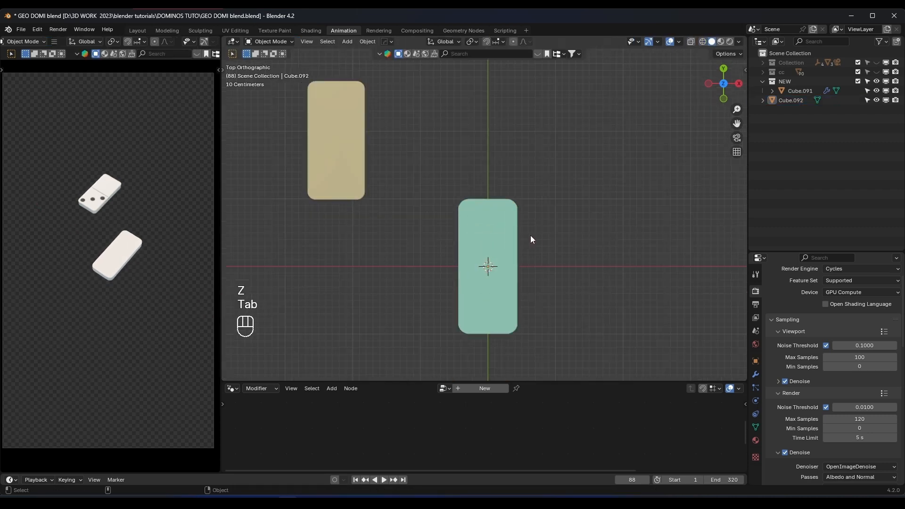
Add a Bevel modifier to the block with an amount of 0.023 m and 3 segments
middle_click_drag(530, 235, 481, 204)
left_click(481, 203)
scroll(477, 214, "up", 3)
middle_click_drag(537, 226, 542, 217)
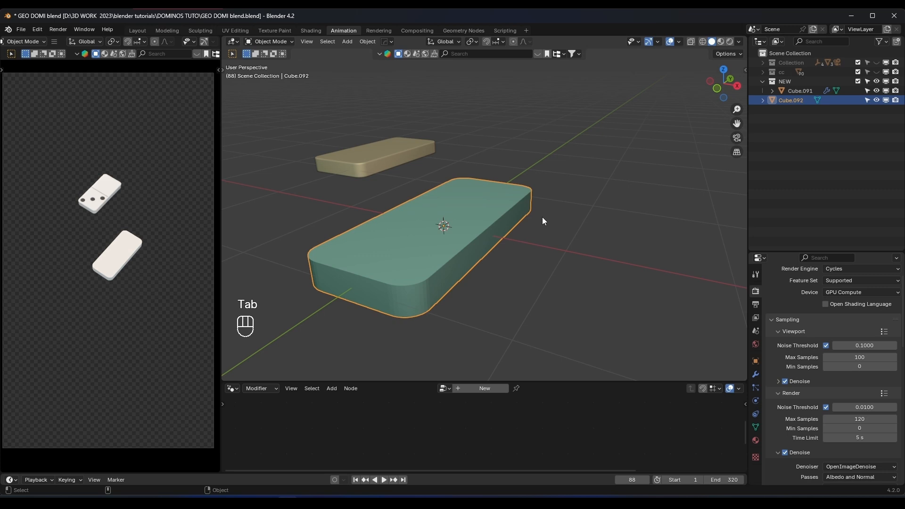
left_click(755, 374)
left_click(775, 290)
mouse_move(761, 325)
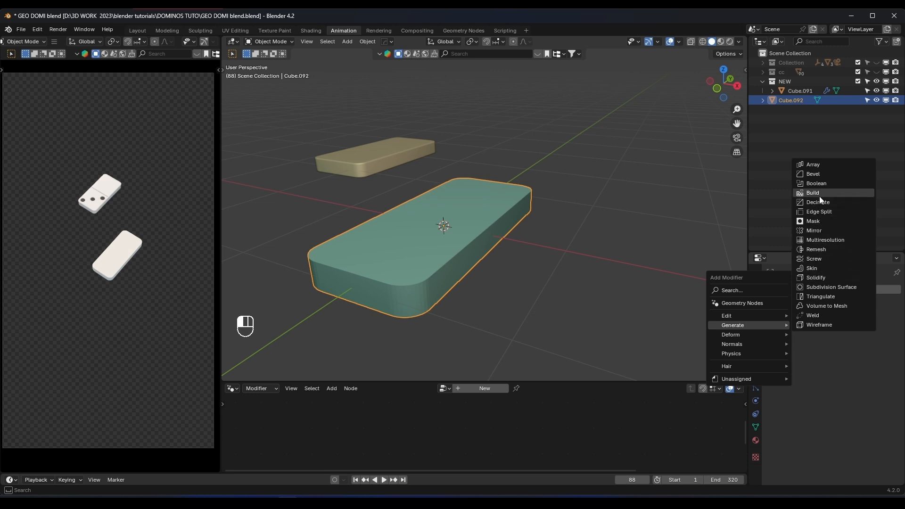
left_click(824, 173)
left_click_drag(834, 341, 810, 341, "shift")
left_click(884, 353)
left_click(884, 353)
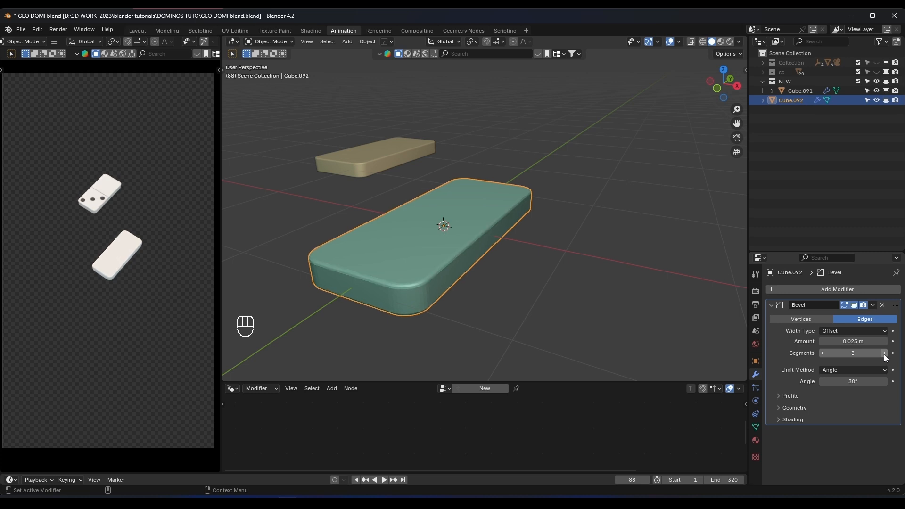
Smooth the block's shading with Shade Auto Smooth
right_click(448, 262)
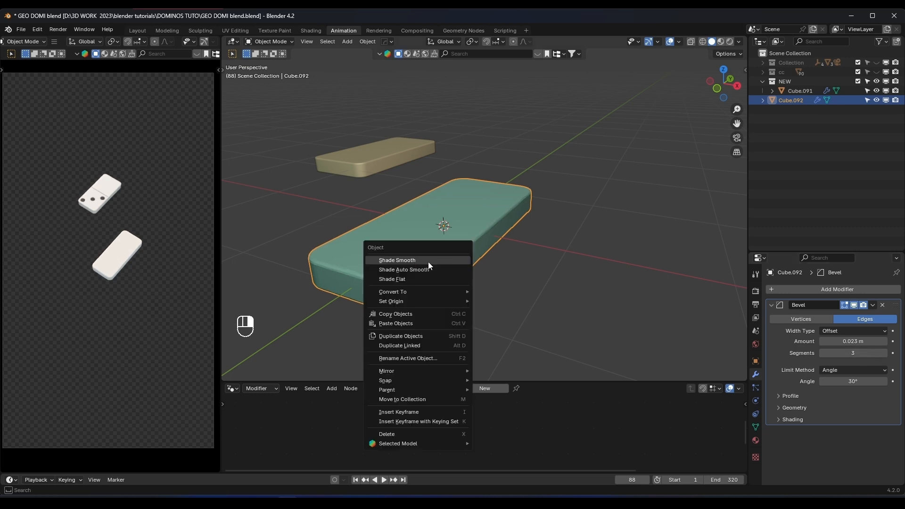
left_click(428, 261)
middle_click_drag(452, 265, 579, 271)
right_click(451, 273)
left_click(452, 273)
Frame the block from the top and display the viewport in Material Preview shading
key("KP_7")
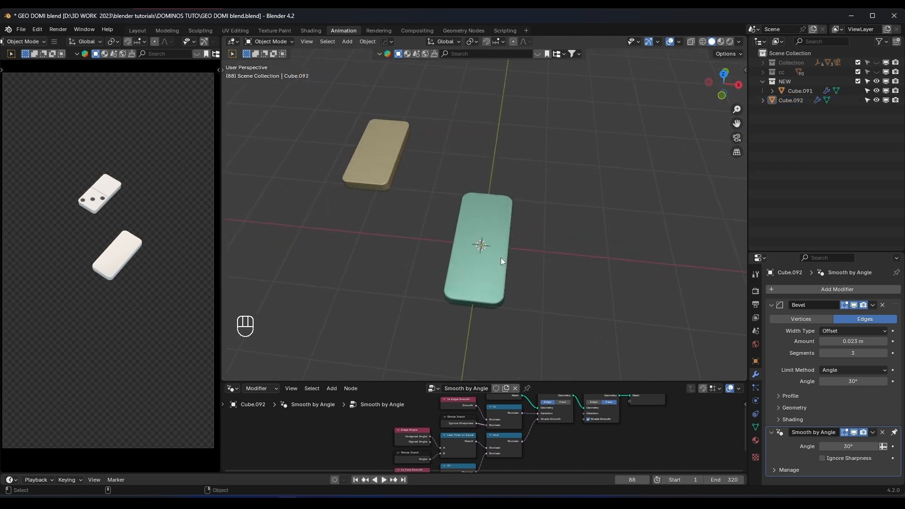
key("KP_Decimal")
scroll(477, 240, "down", 5)
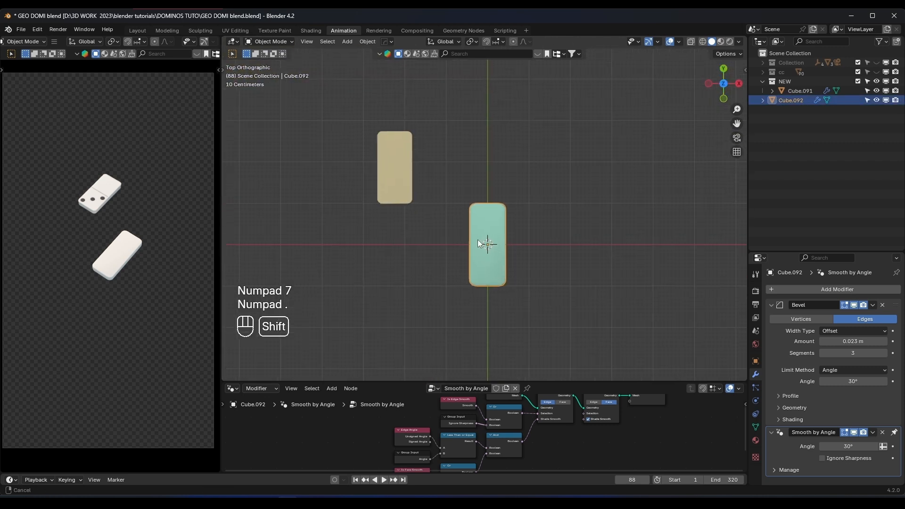
scroll(477, 240, "up", 2)
key("z")
middle_click_drag(523, 244, 524, 221, "shift")
key("z")
left_click(530, 287)
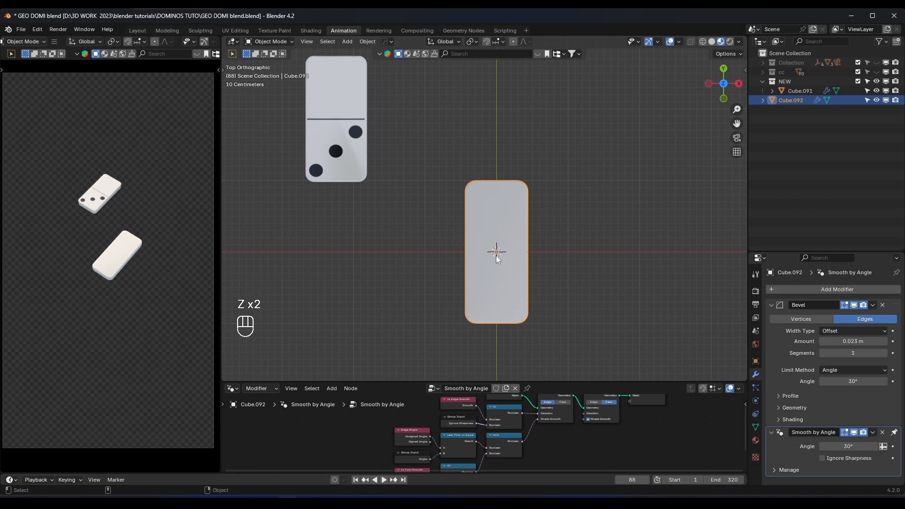
scroll(546, 286, "up", 1)
middle_click_drag(546, 286, 546, 261, "shift")
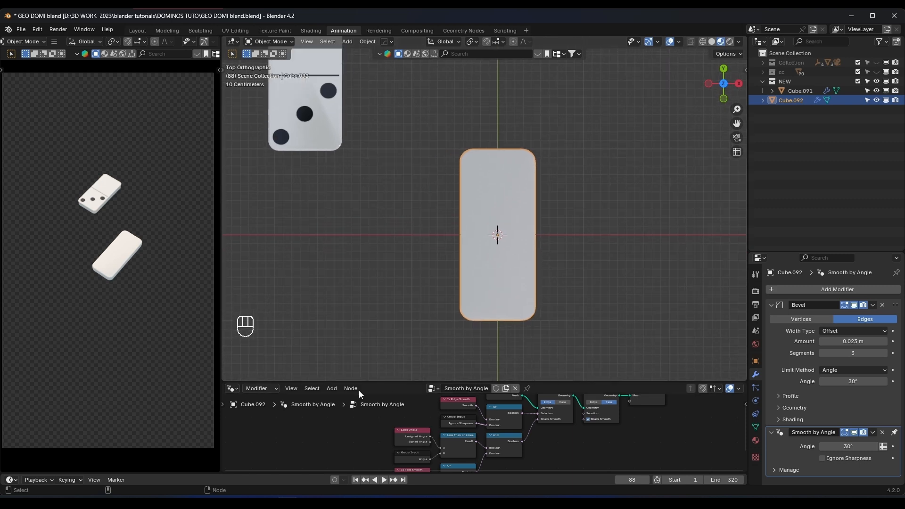
Change the node editor area to the Shader Editor and make it taller
left_click(231, 388)
left_click(257, 356)
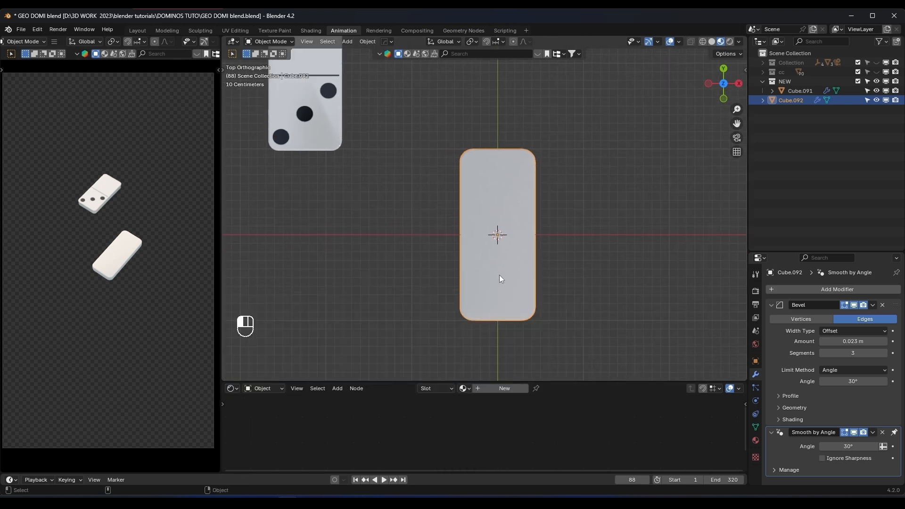
scroll(501, 279, "up", 2)
left_click_drag(567, 380, 568, 326)
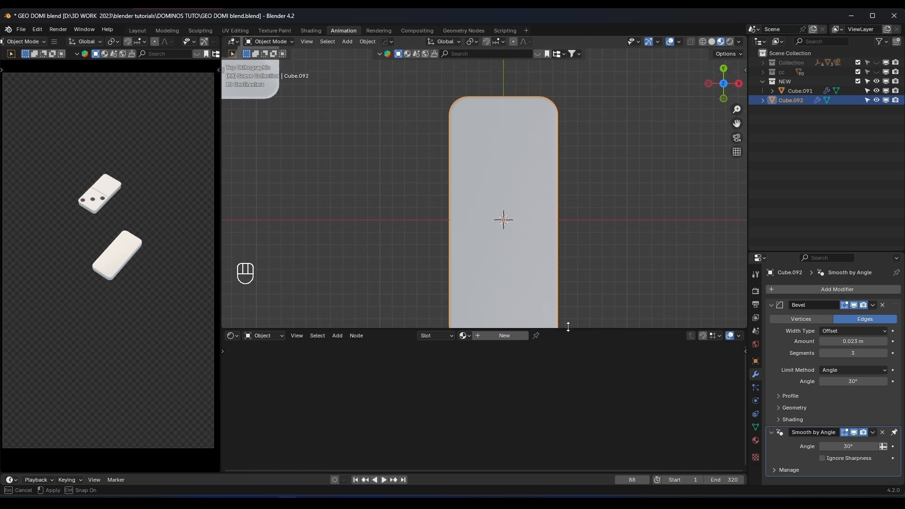
Create a new material for the block and move its Principled BSDF node farther from the Material Output
left_click(500, 338)
middle_click_drag(568, 368, 567, 439, "shift")
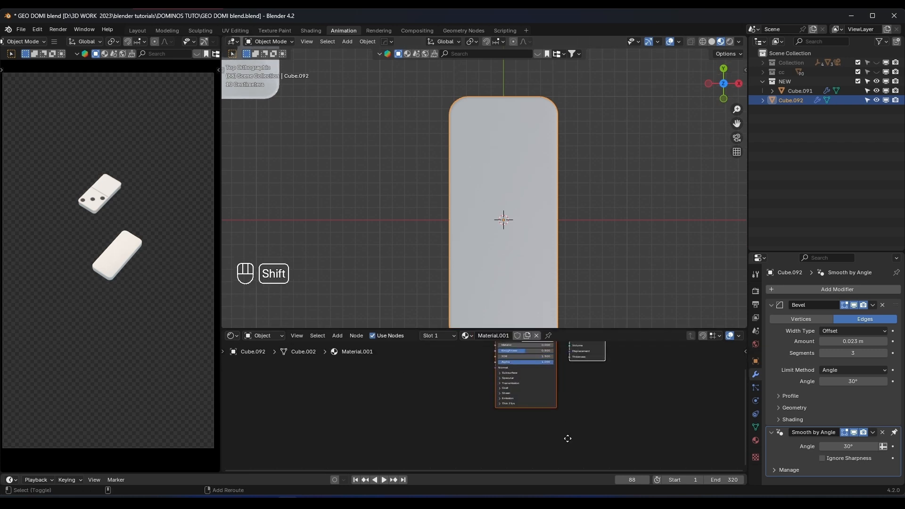
scroll(588, 378, "down", 5)
middle_click_drag(588, 378, 538, 388, "shift")
scroll(538, 387, "up", 2)
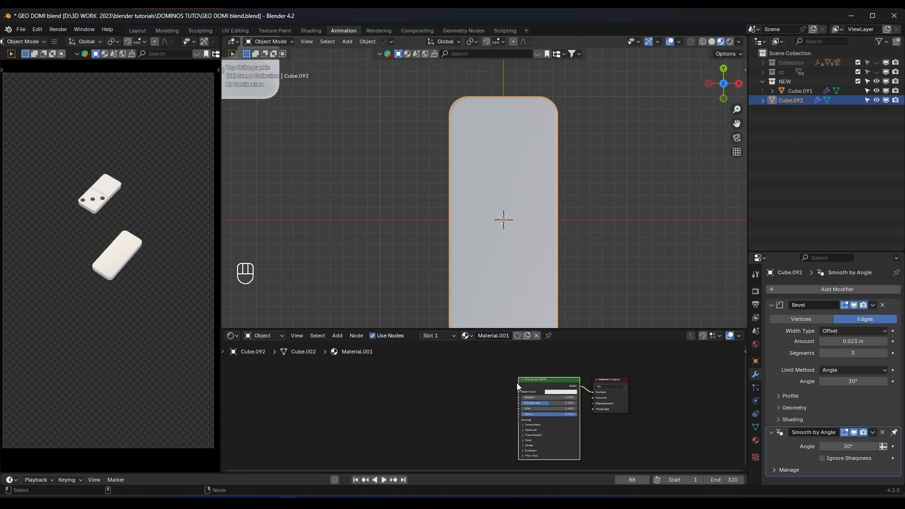
left_click_drag(527, 396, 488, 394)
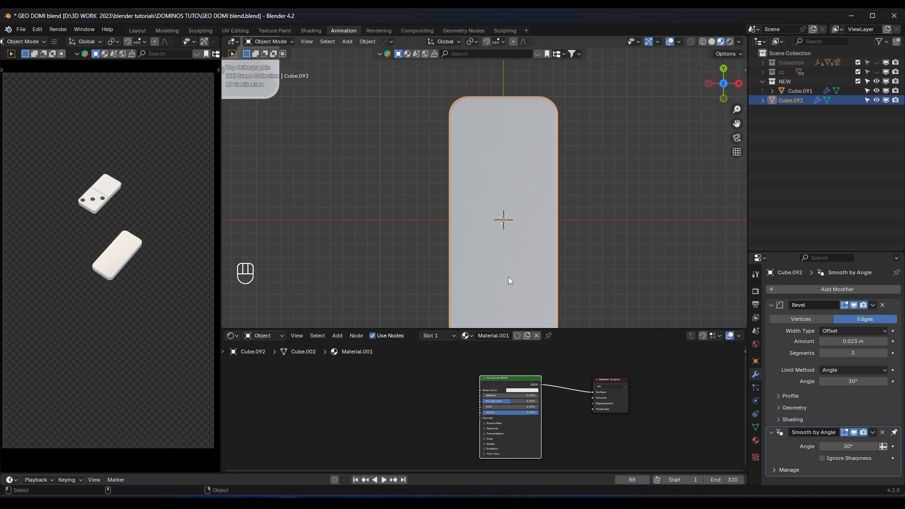
Add an Image Texture node beside the Principled BSDF in the block's material
scroll(505, 283, "down", 3)
middle_click_drag(298, 180, 325, 227, "shift")
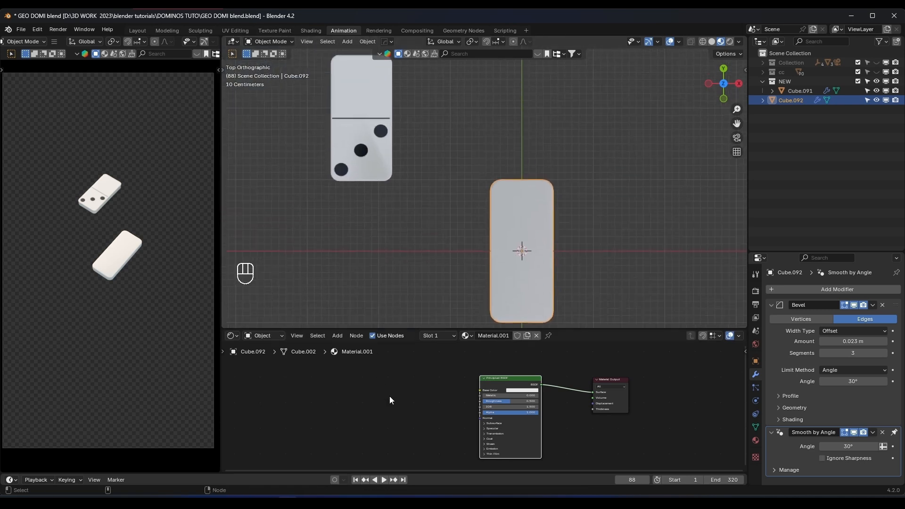
middle_click_drag(389, 400, 418, 387)
key("shift+a")
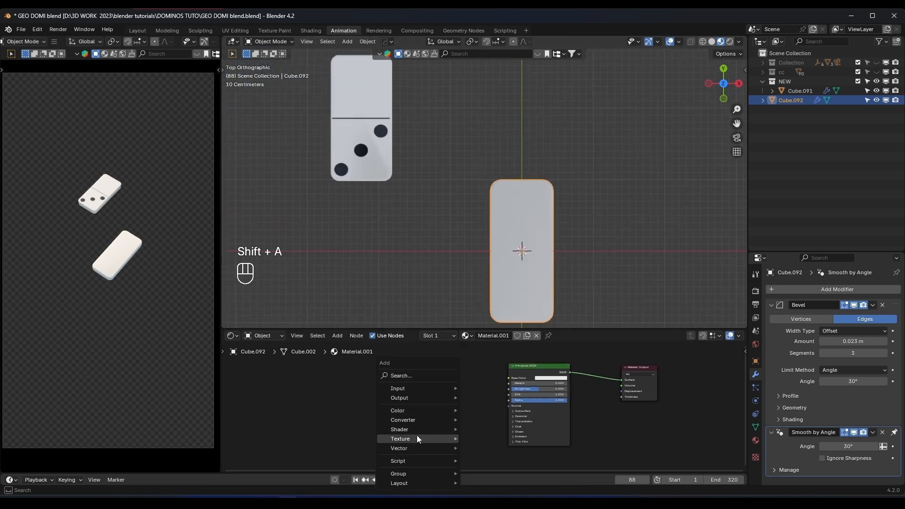
mouse_move(416, 438)
left_click(508, 359)
left_click(453, 380)
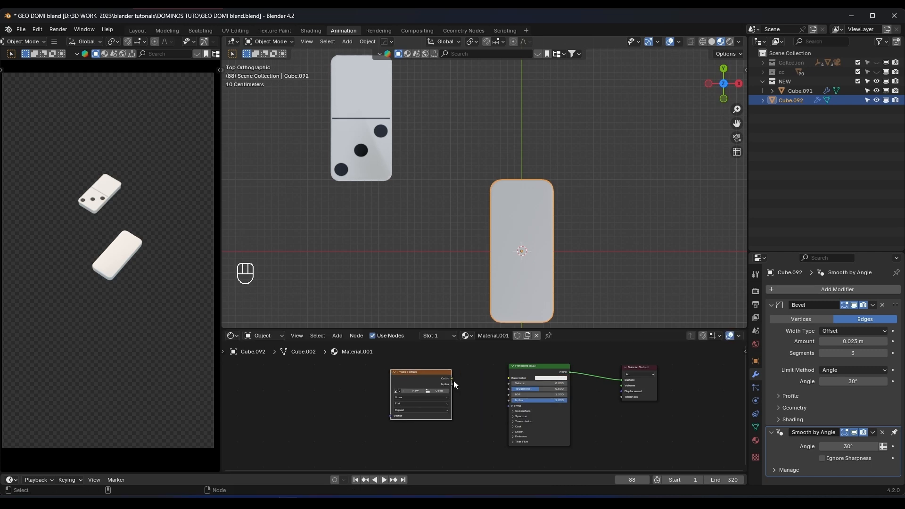
Connect the Image Texture's Color output to Base Color and load the existing image 15076-illustration-of-a-domino-tile-pv.png
scroll(432, 364, "up", 3)
left_click_drag(428, 358, 496, 367)
middle_click_drag(412, 374, 447, 396)
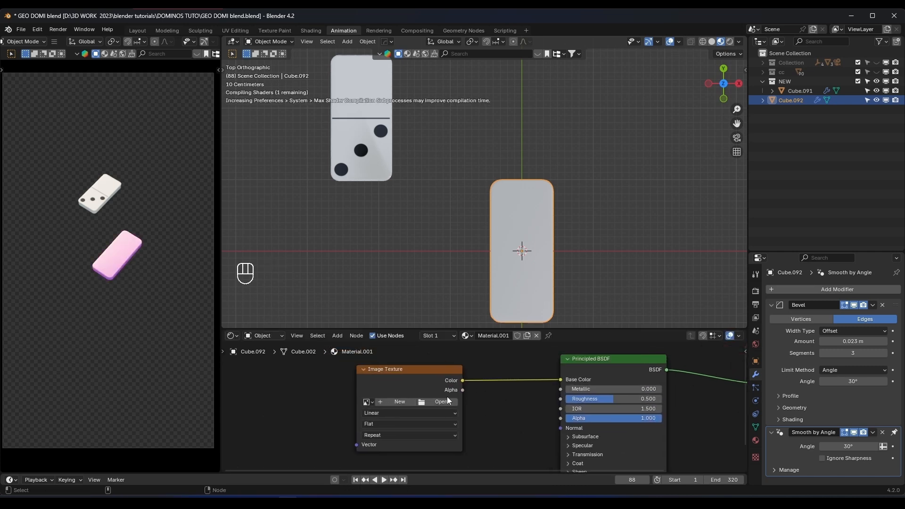
left_click(369, 401)
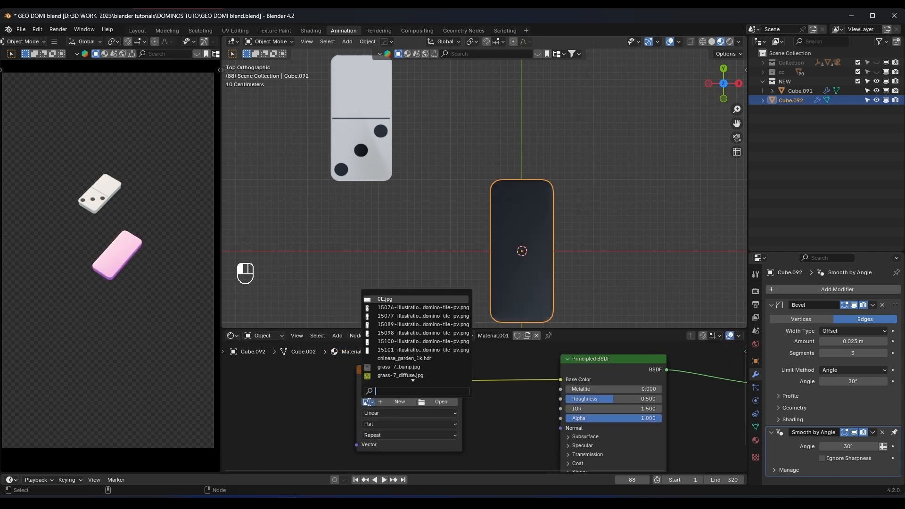
left_click(384, 307)
Change the small secondary 3D viewport area to the UV Editor
left_click(17, 43)
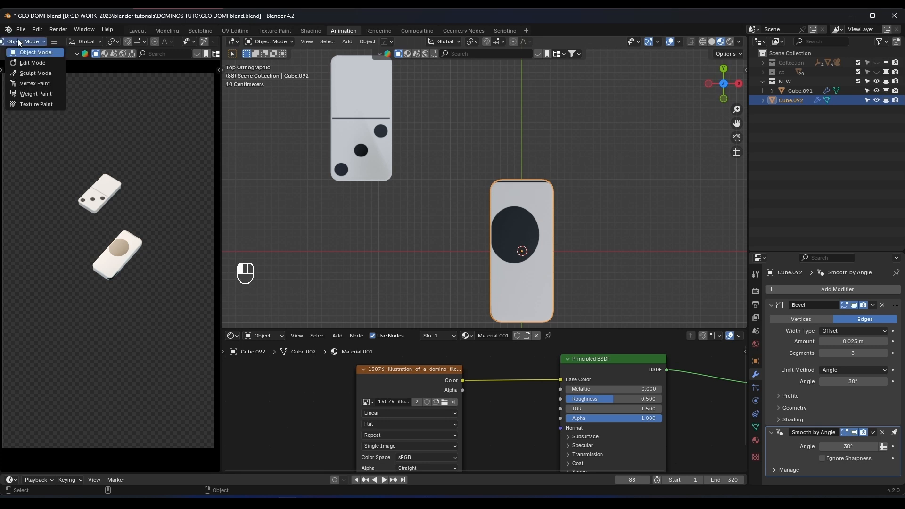
left_click(18, 42)
scroll(16, 43, "up", 3)
left_click(13, 44)
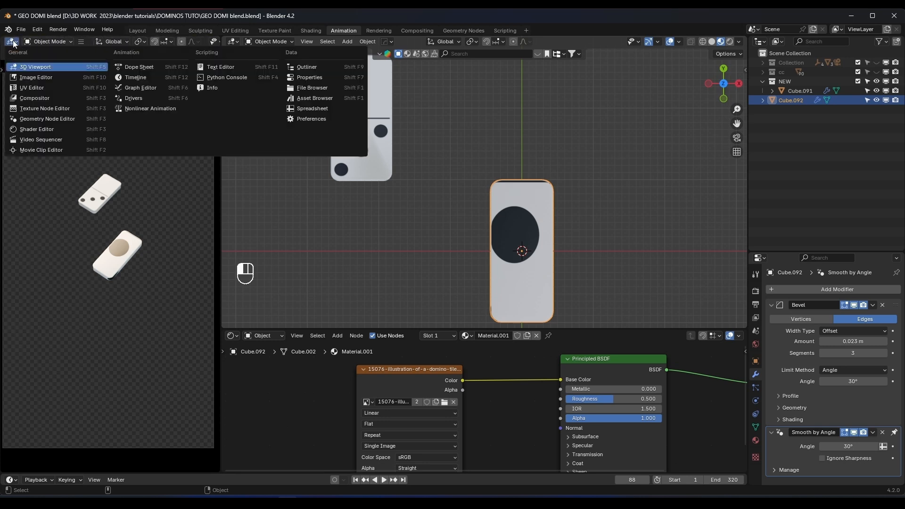
left_click(28, 89)
View the block from the top in Edit Mode with its UV layout shown over the domino image
scroll(522, 258, "up", 1)
middle_click_drag(522, 254, 517, 227)
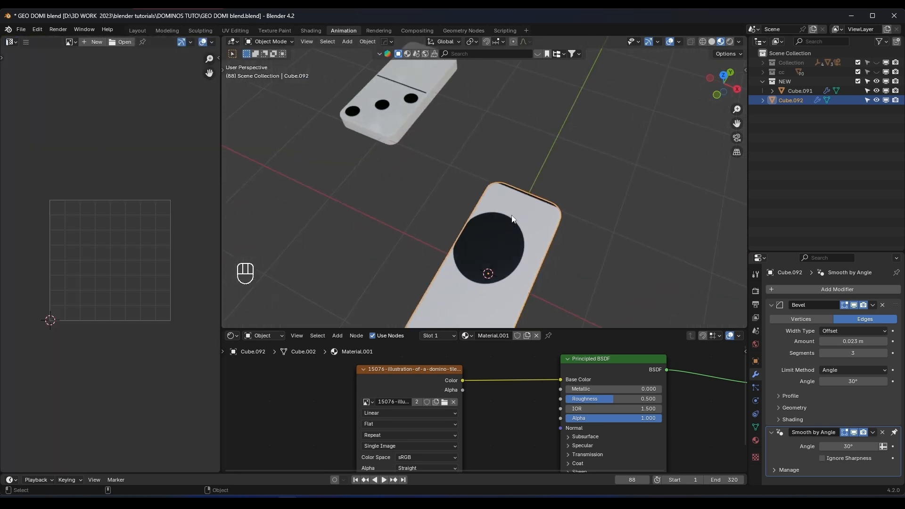
key("KP_7")
key("Tab")
middle_click_drag(545, 255, 546, 217, "shift")
scroll(131, 208, "down", 7)
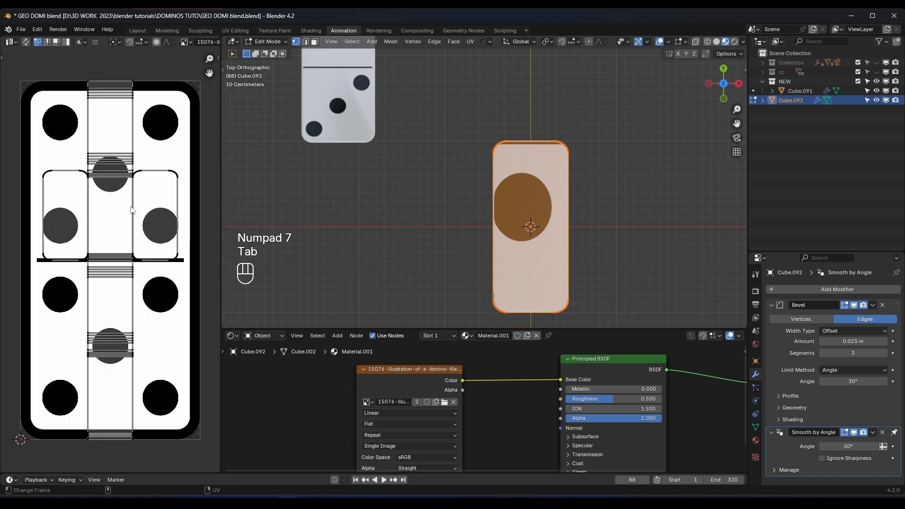
scroll(115, 220, "up", 3)
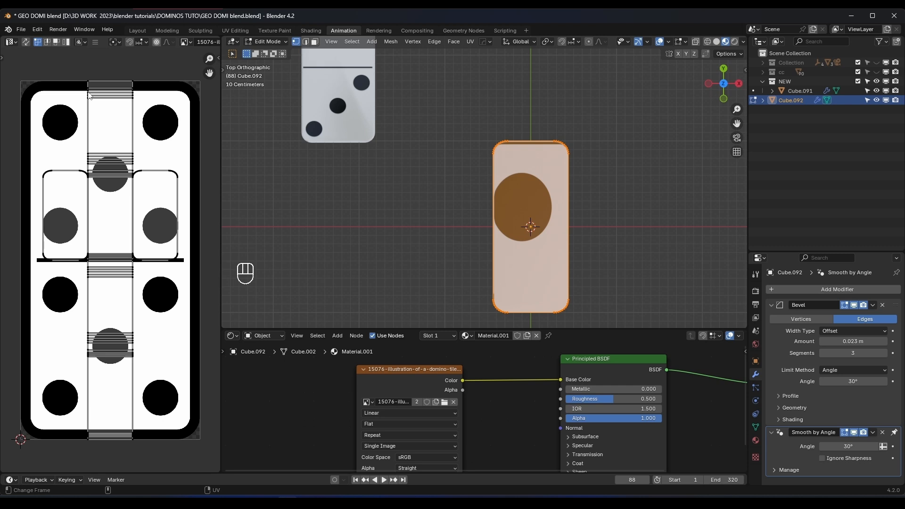
Select only the block's large top face in face select mode
left_click(563, 220)
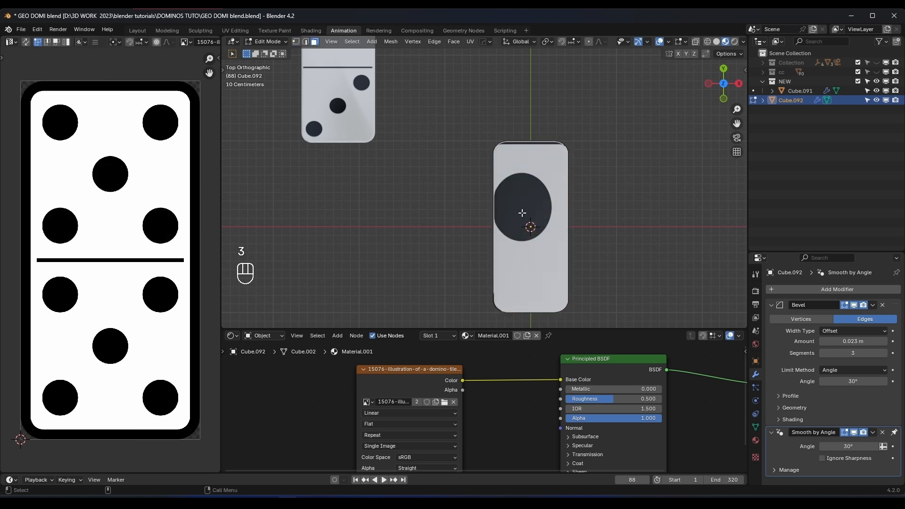
key("a")
left_click(586, 198)
middle_click_drag(589, 203, 542, 127)
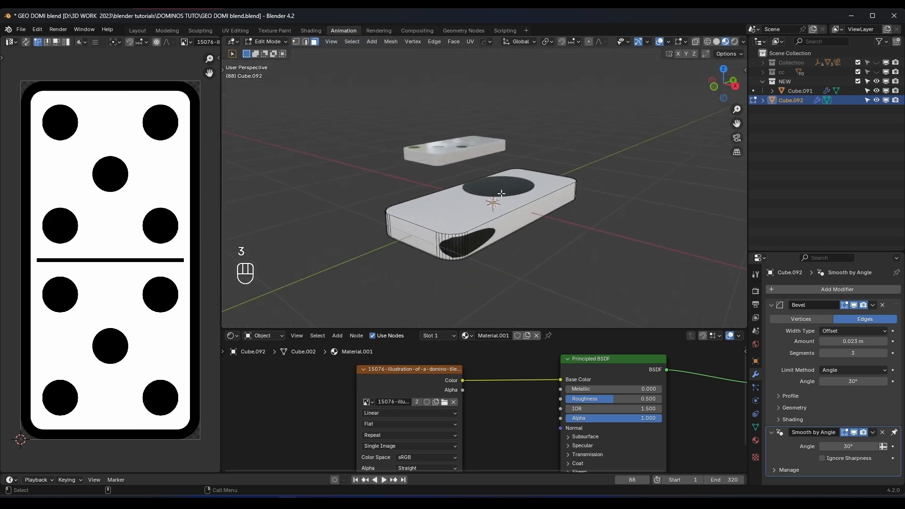
left_click(488, 180)
middle_click_drag(488, 179, 510, 185)
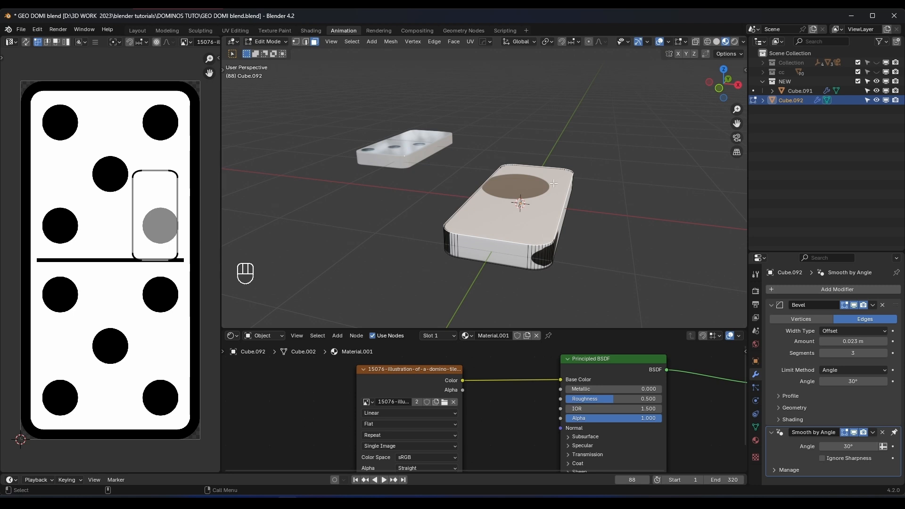
Unwrap the top face with Project from View in the top orthographic view
key("KP_7")
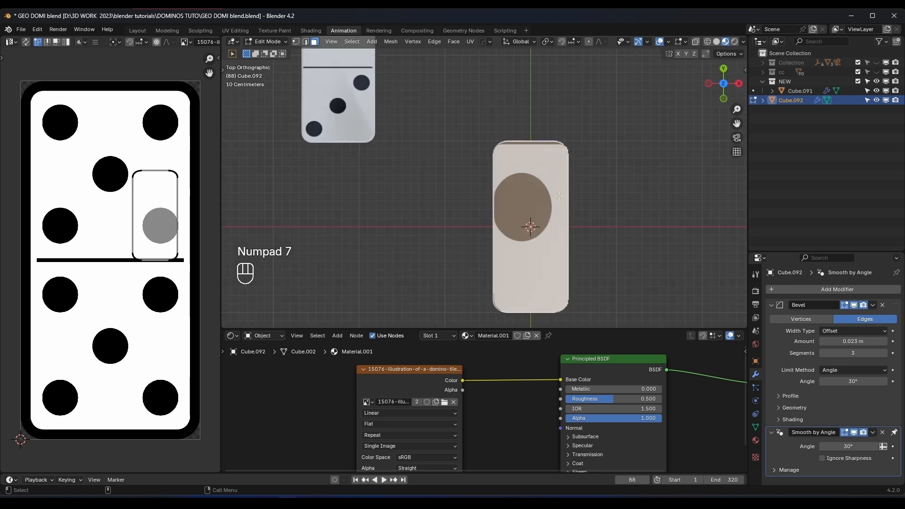
key("u")
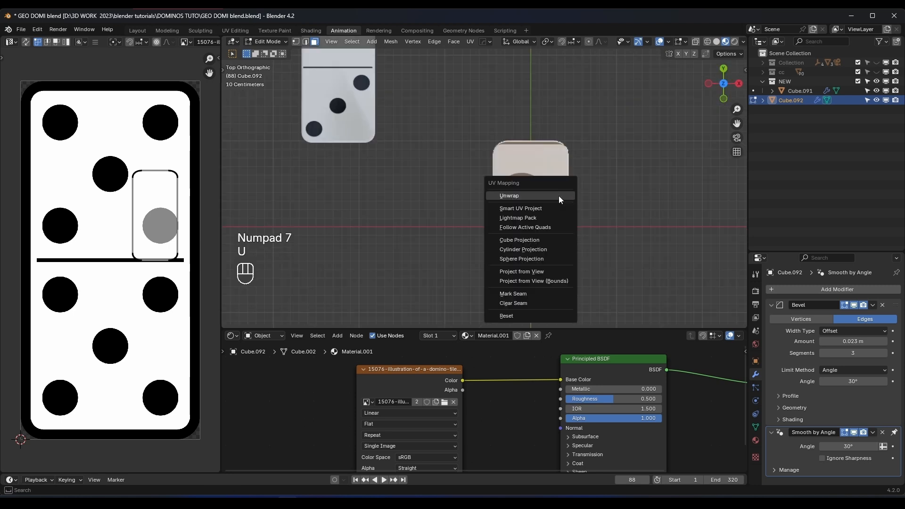
left_click(522, 272)
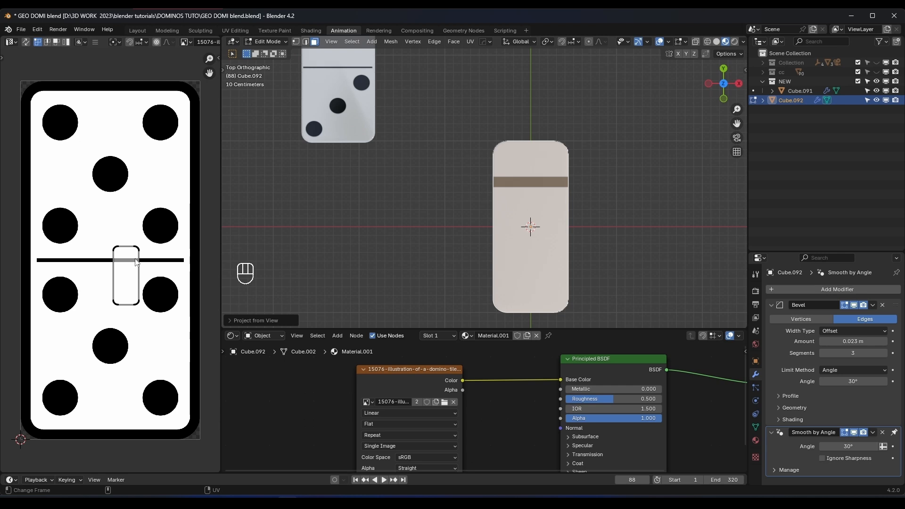
Enlarge the top face's UV island and move it over the middle of the domino image
key("a")
key("s")
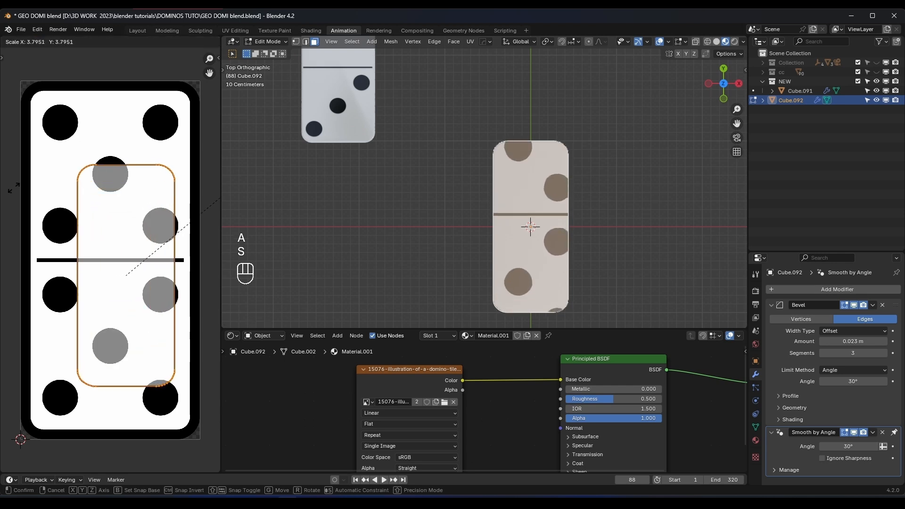
key("g")
left_click(239, 198)
key("s")
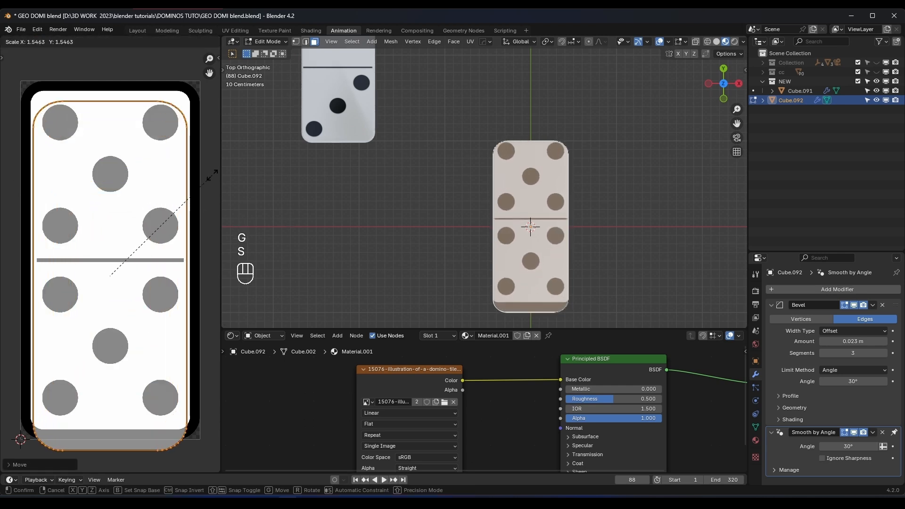
left_click(212, 170)
Fine-tune the UV island's size and position so it fits inside the white area with the divider line centred
key("g")
key("s")
key("g")
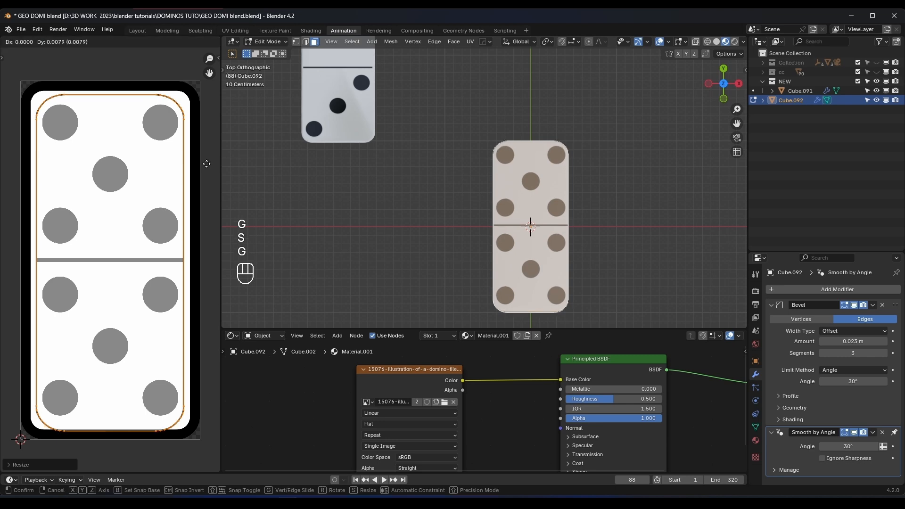
left_click(217, 159)
key("g")
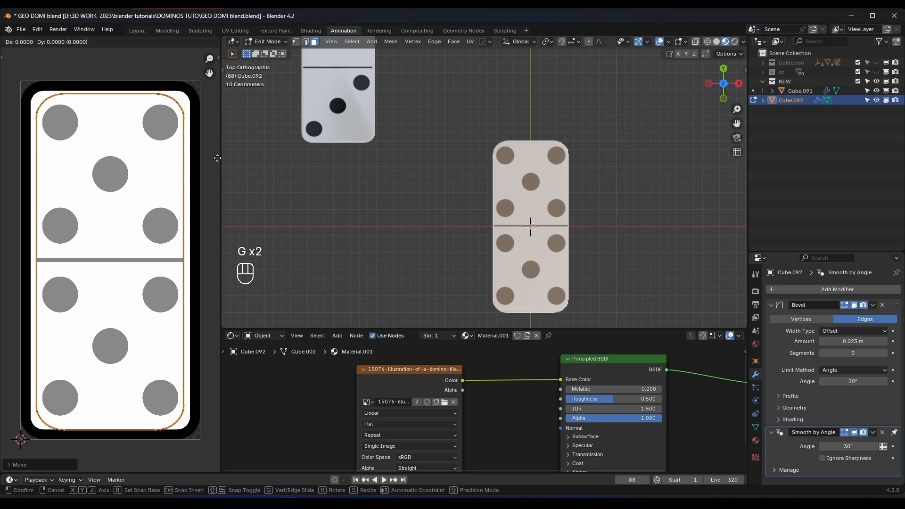
left_click(217, 157)
key("s")
left_click(217, 157)
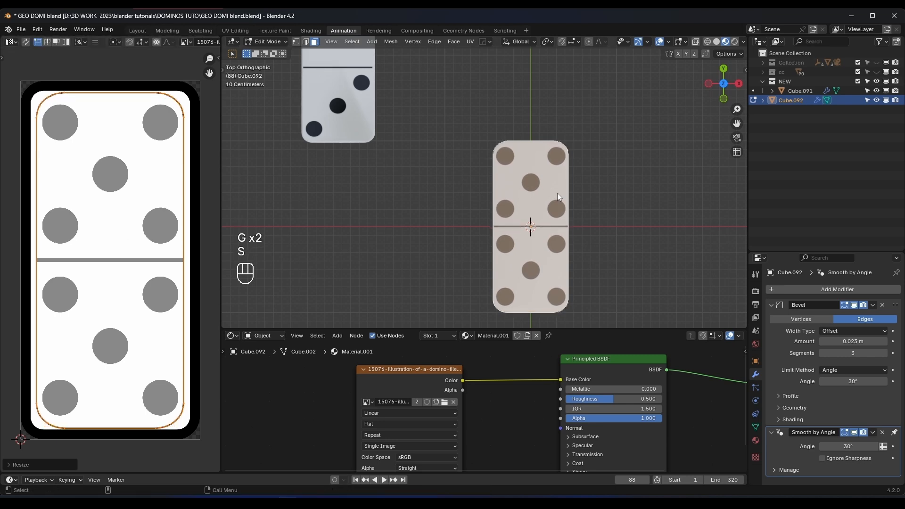
Check the block's sides in Object Mode, then invert the face selection in Edit Mode to select everything except the top face
key("Tab")
middle_click_drag(557, 193, 458, 169)
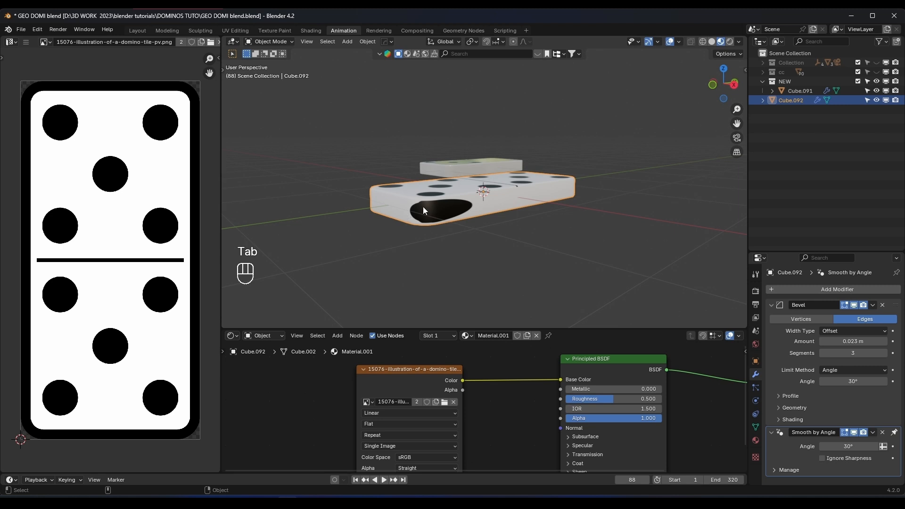
middle_click_drag(423, 207, 460, 201)
key("Tab")
middle_click_drag(461, 200, 432, 140, "shift")
left_click(352, 42)
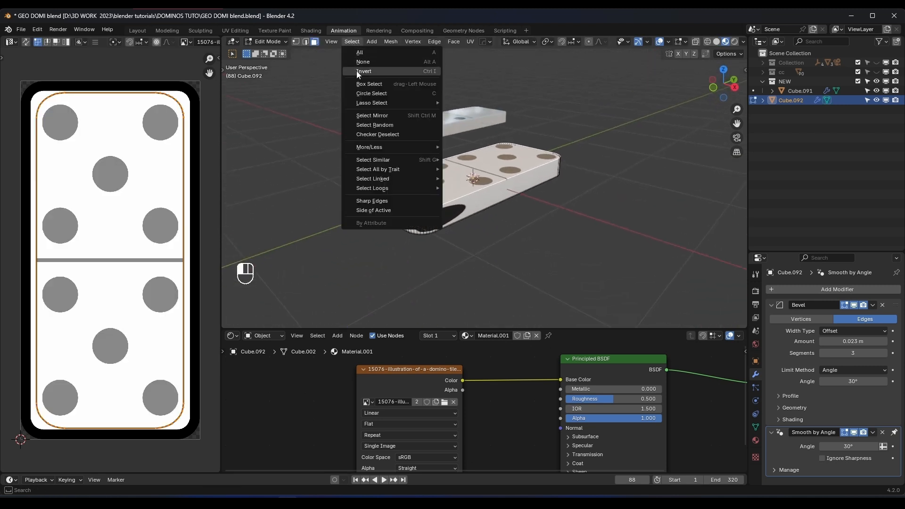
left_click(356, 71)
Shrink the UVs of all the selected side and bottom faces, and try out moving them beyond the image
key("a")
key("s")
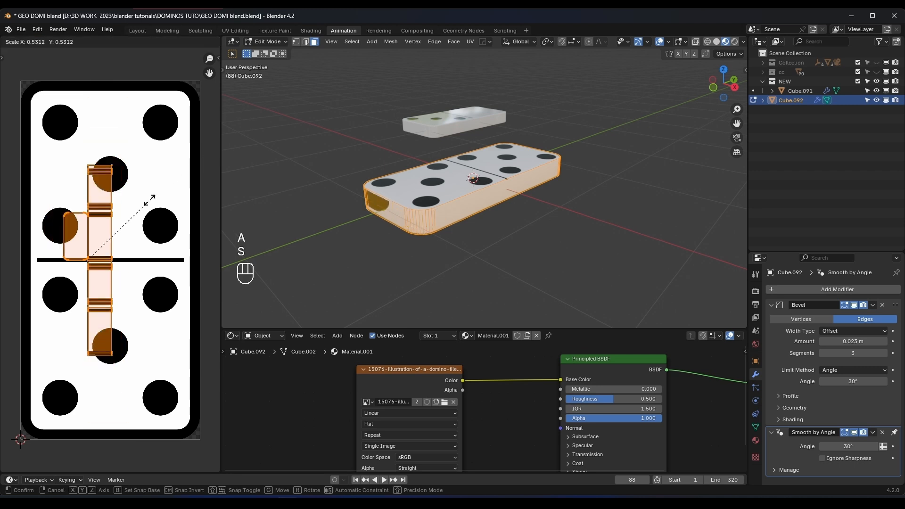
left_click(97, 231)
scroll(130, 218, "down", 3)
key("g")
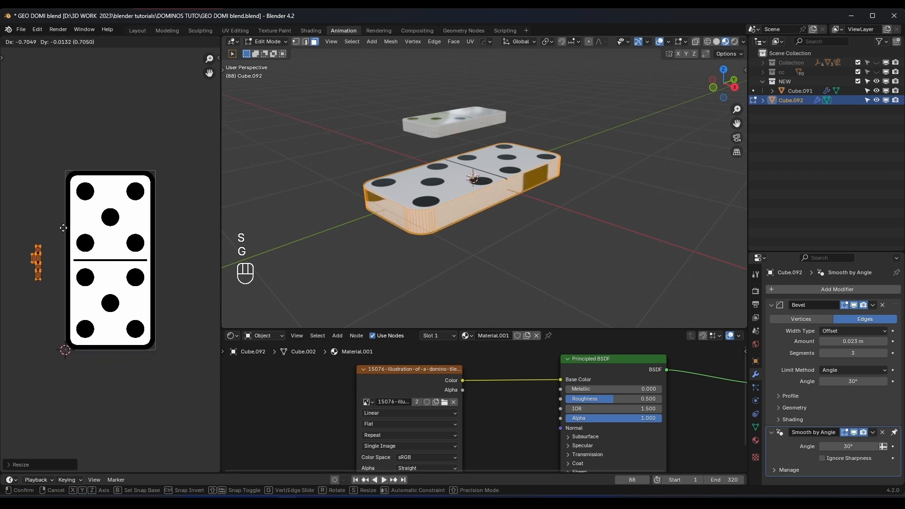
right_click(147, 262)
Set the Image Texture node's extension mode to Extend
middle_click_drag(380, 396, 377, 347, "shift")
scroll(332, 409, "up", 2)
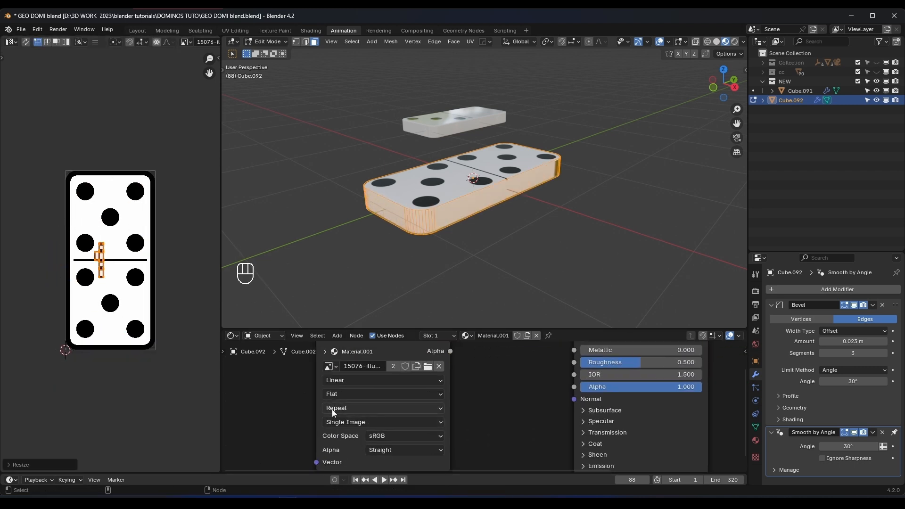
left_click(339, 409)
left_click(339, 448)
Move the side-face UVs onto the white area between the two upper pips and adjust their size to fit there
key("g")
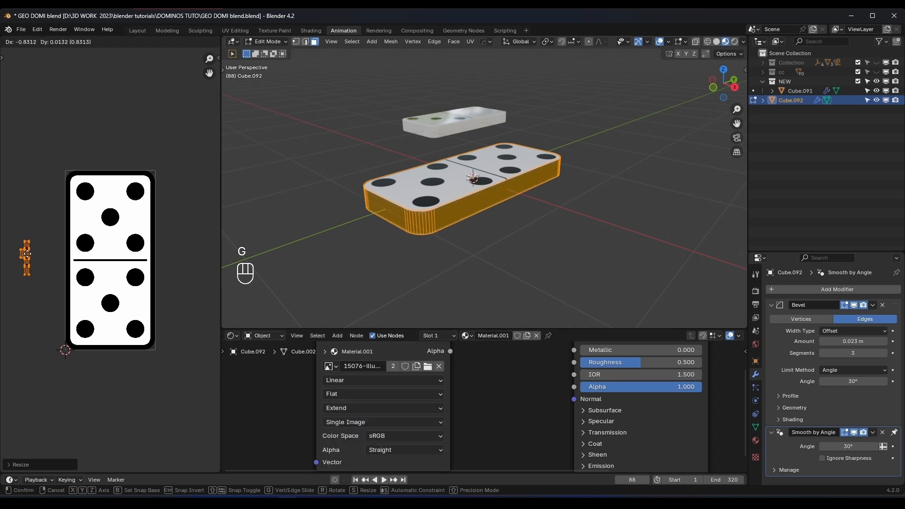
left_click(104, 194)
key("s")
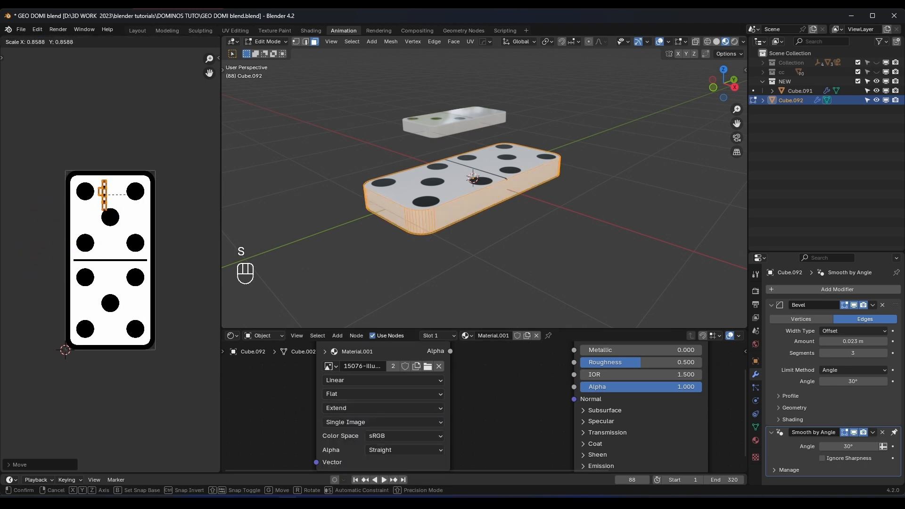
left_click(102, 193)
scroll(99, 194, "up", 6)
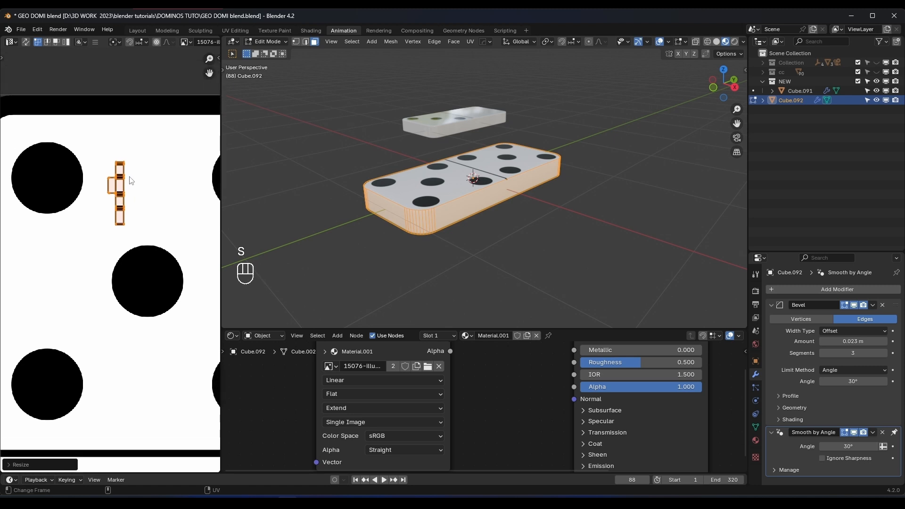
key("s")
left_click(165, 190)
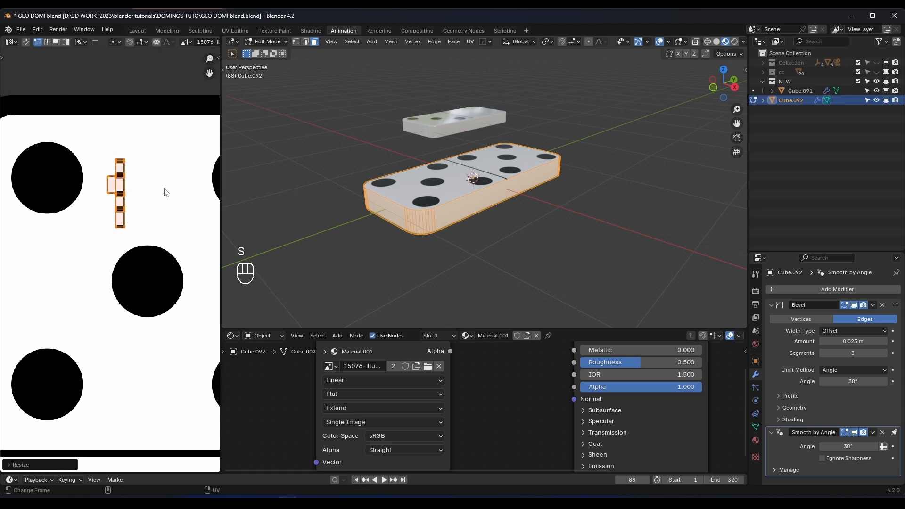
Hide the viewport overlays and test the side-face UVs over a black pip without keeping the move
key("g")
right_click(63, 174)
left_click(659, 42)
key("g")
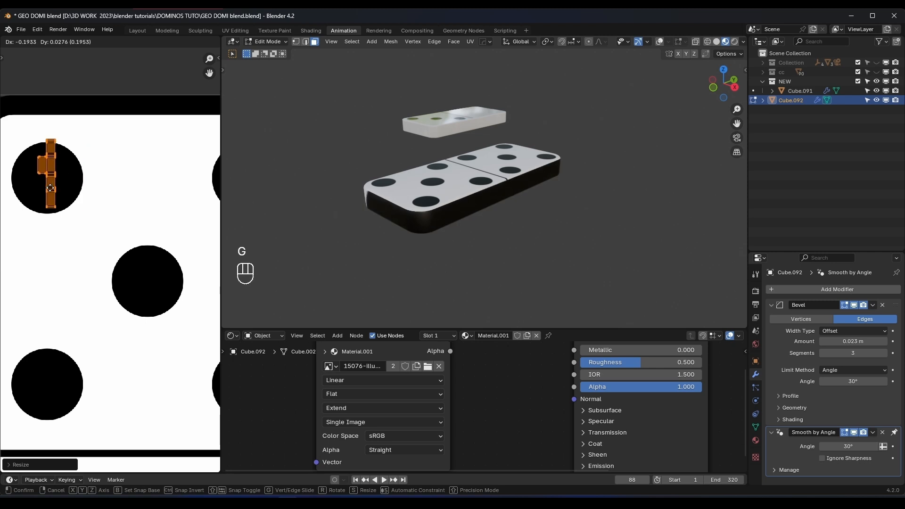
right_click(120, 201)
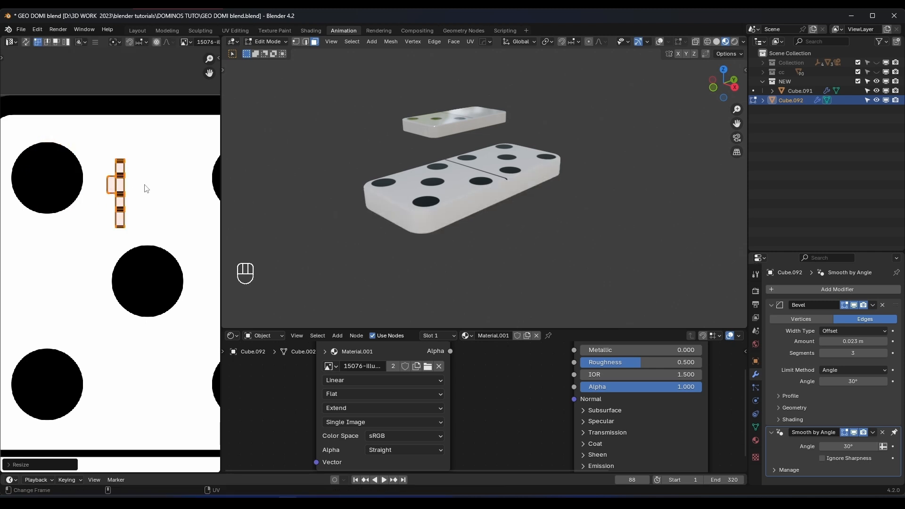
Collapse the side-face UVs to a single point on white by scaling them to 0, and return to Object Mode
key("s")
key("KP_0")
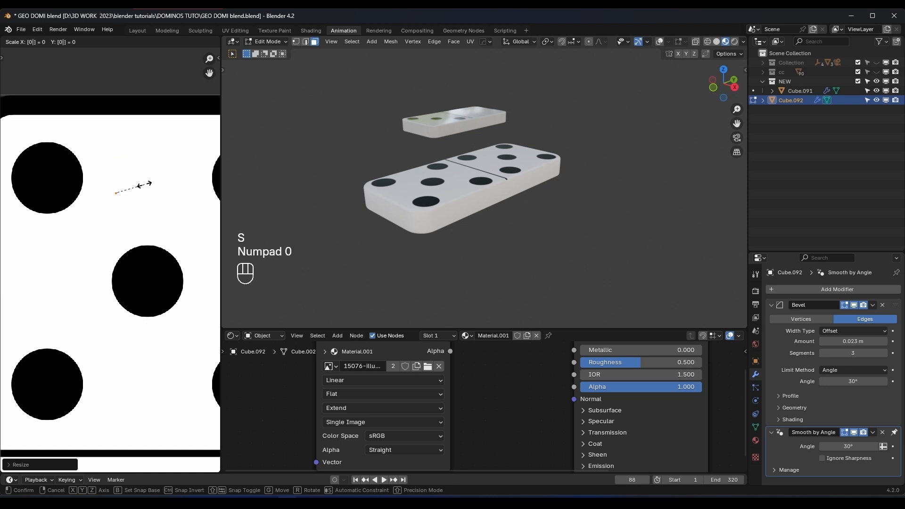
key("KP_Enter")
middle_click_drag(419, 205, 464, 235)
key("Tab")
Set the domino material's Metallic to 0.245 and Roughness to 0.195 in the Principled BSDF node
scroll(499, 389, "down", 3)
scroll(510, 377, "up", 3)
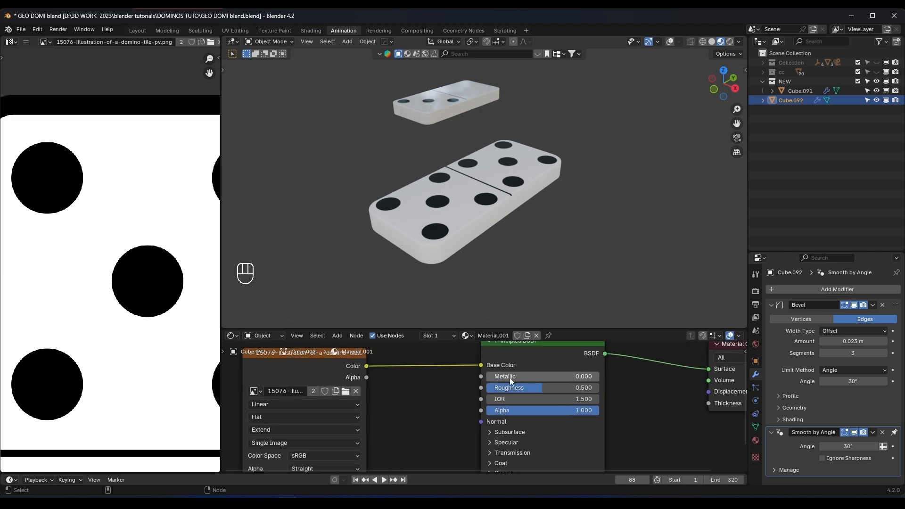
left_click_drag(509, 376, 526, 387)
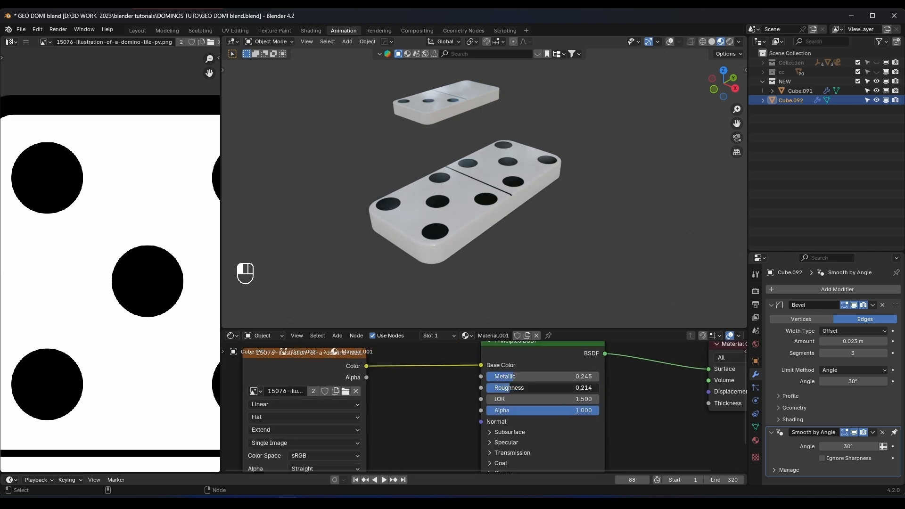
middle_click_drag(476, 307, 487, 252)
scroll(418, 380, "down", 3)
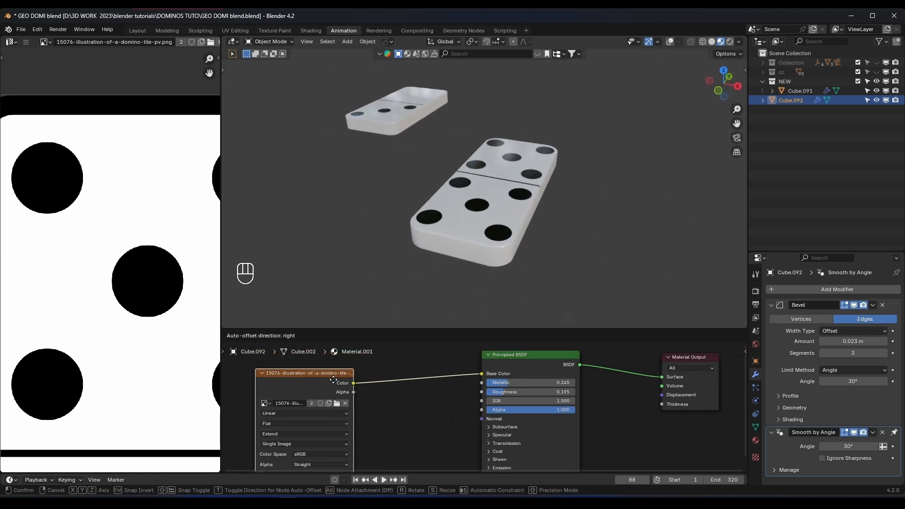
Reposition the Image Texture node in the material's node tree and inspect both dominoes from above
mouse_move(415, 231)
middle_mouse_down()
mouse_move(425, 224)
mouse_move(453, 238)
mouse_move(564, 176)
mouse_move(541, 192)
mouse_move(414, 212)
mouse_move(406, 222)
middle_mouse_up()
middle_click_drag(415, 424, 442, 420)
scroll(468, 390, "down", 1)
left_click_drag(347, 373, 332, 360)
left_click_drag(480, 283, 500, 273)
middle_click_drag(500, 273, 487, 248)
scroll(485, 248, "down", 2)
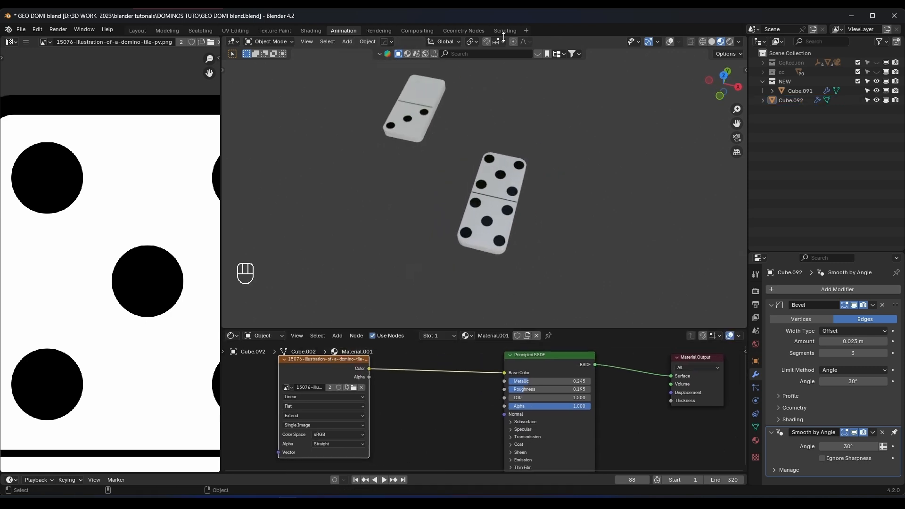
Show the viewport overlays again and duplicate the five-pip domino along the X axis, placing the copy beside it
left_click(500, 216)
scroll(488, 202, "up", 2)
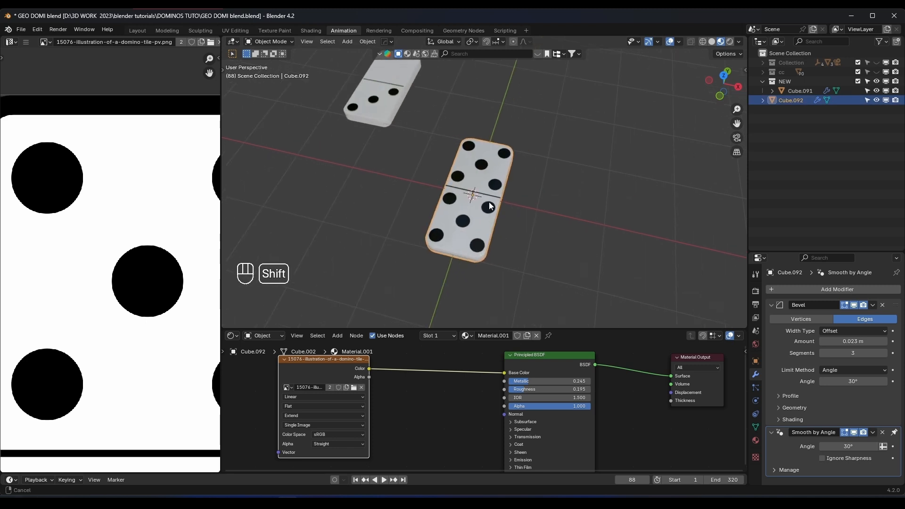
key("shift+d")
key("x")
left_click(491, 293)
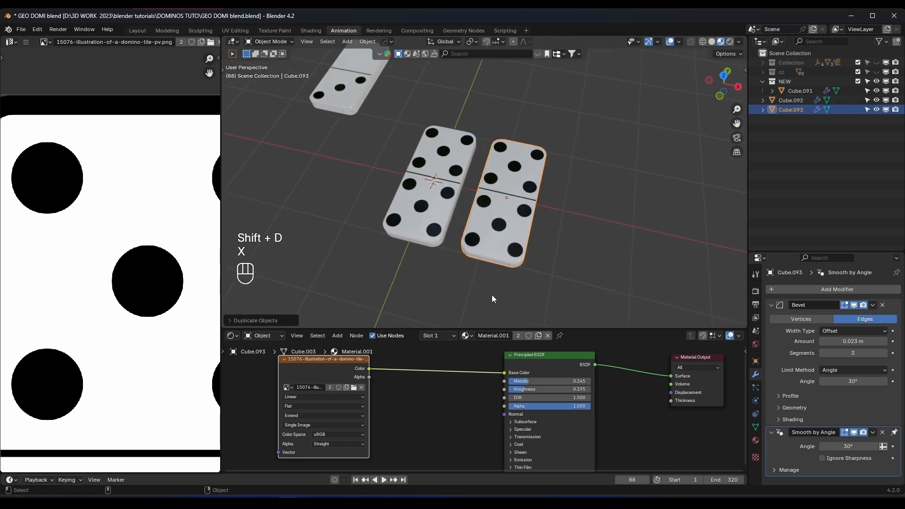
Give the duplicated domino its own material copy and switch its texture through the domino images to the 15098 tile illustration
left_click(538, 335)
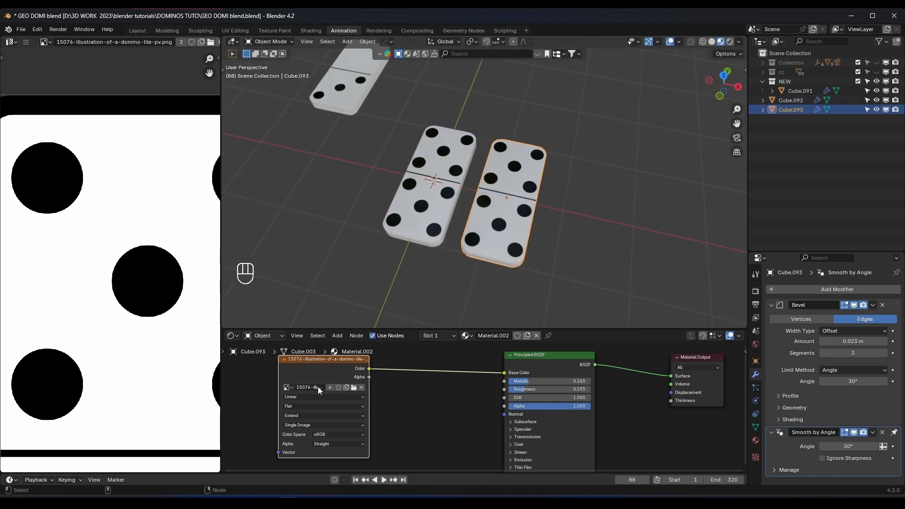
left_click(287, 388)
left_click(298, 413)
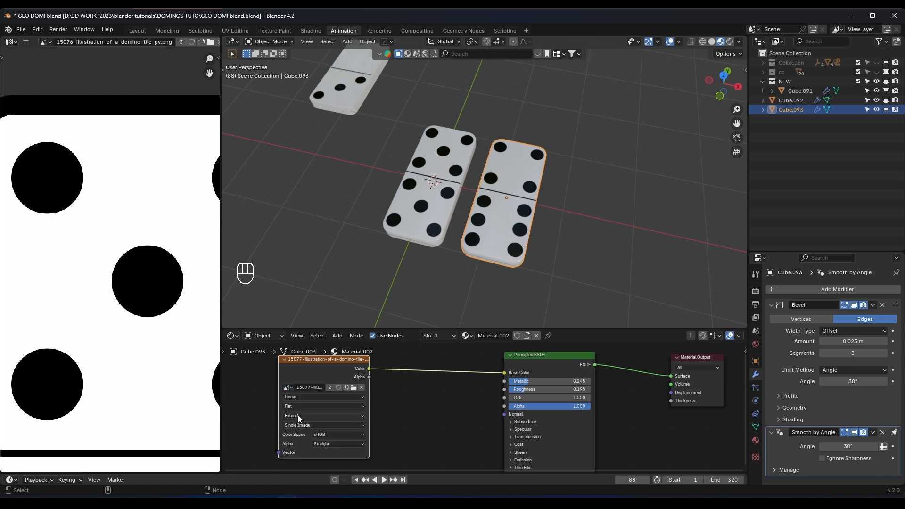
left_click(286, 387)
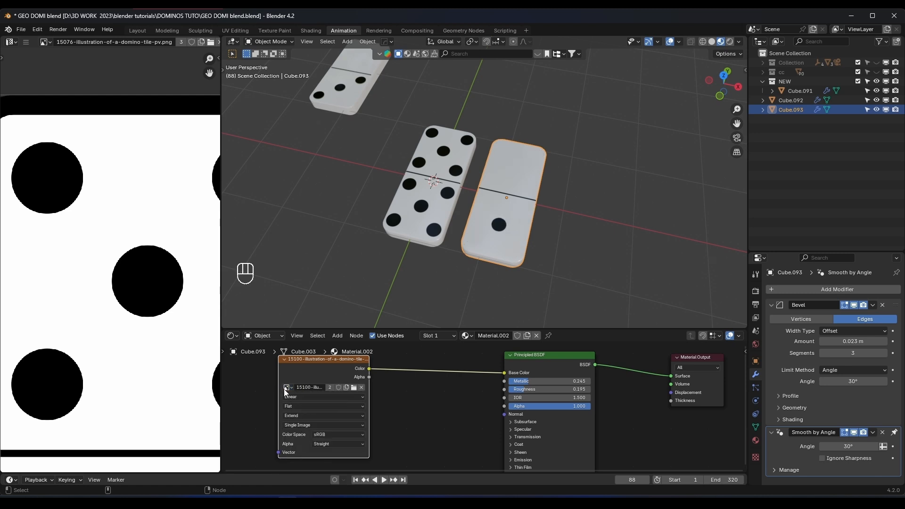
left_click(286, 388)
left_click(301, 423)
left_click_drag(302, 372, 321, 377)
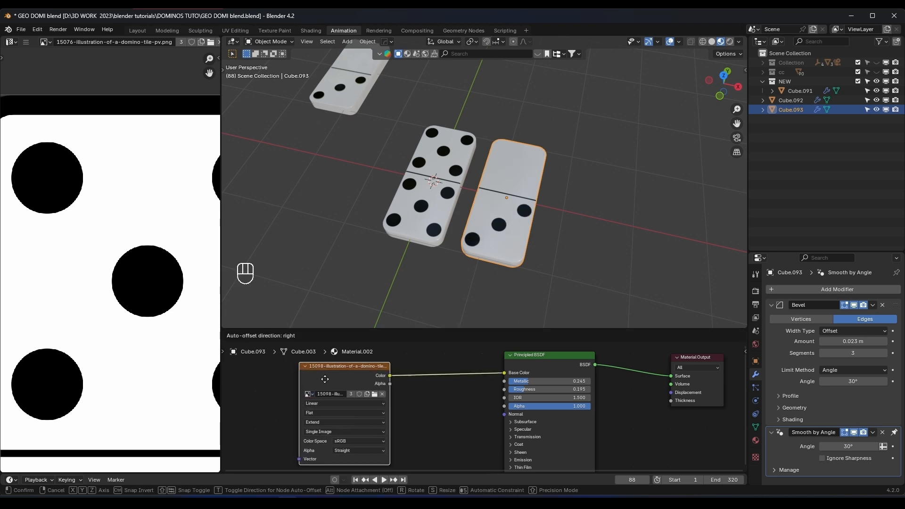
scroll(161, 323, "down", 2)
scroll(162, 323, "up", 2)
middle_click_drag(528, 193, 529, 212)
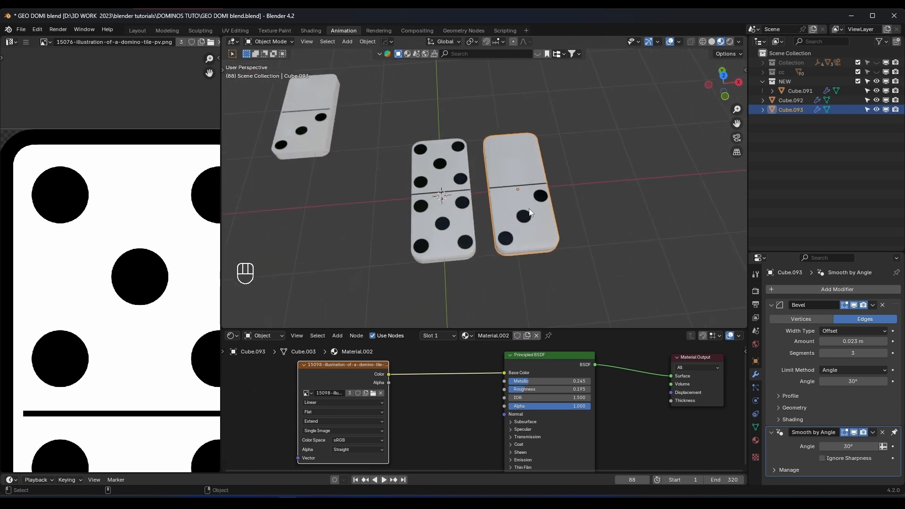
In the top view, duplicate the blank-three domino along the X axis to add a third tile to the row
key("KP_7")
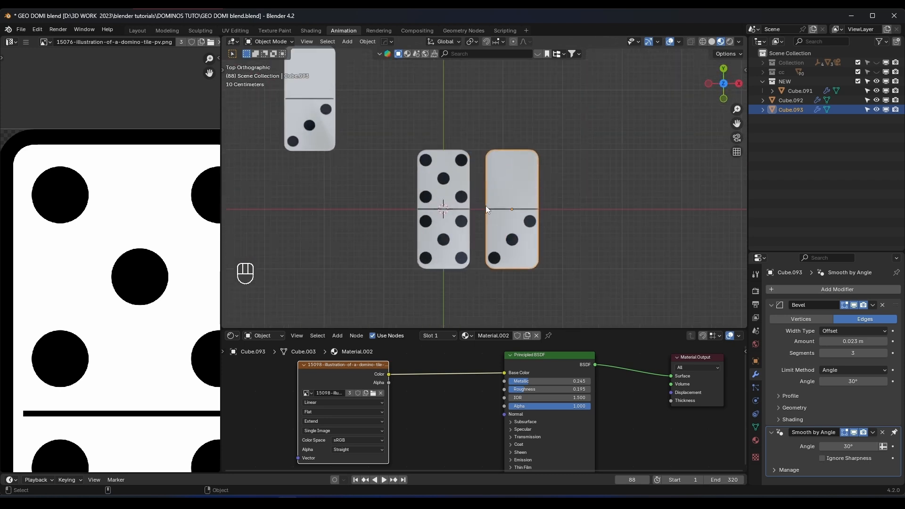
middle_click_drag(502, 216, 412, 228, "shift")
scroll(385, 219, "down", 3)
scroll(403, 216, "up", 2)
key("shift+d")
key("x")
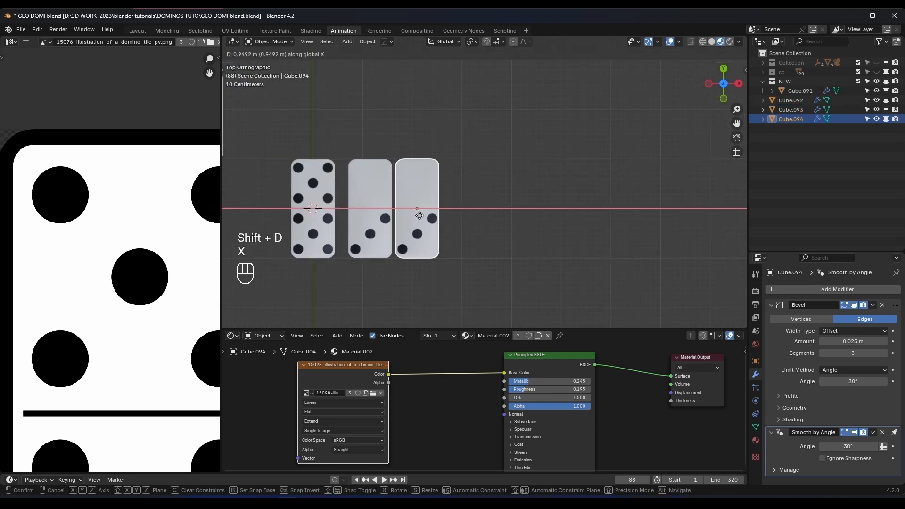
left_click(437, 215)
Put the third tile in Edit Mode and swap its texture image for the letter sheet 0E.jpg
middle_click_drag(436, 215, 492, 203)
key("Tab")
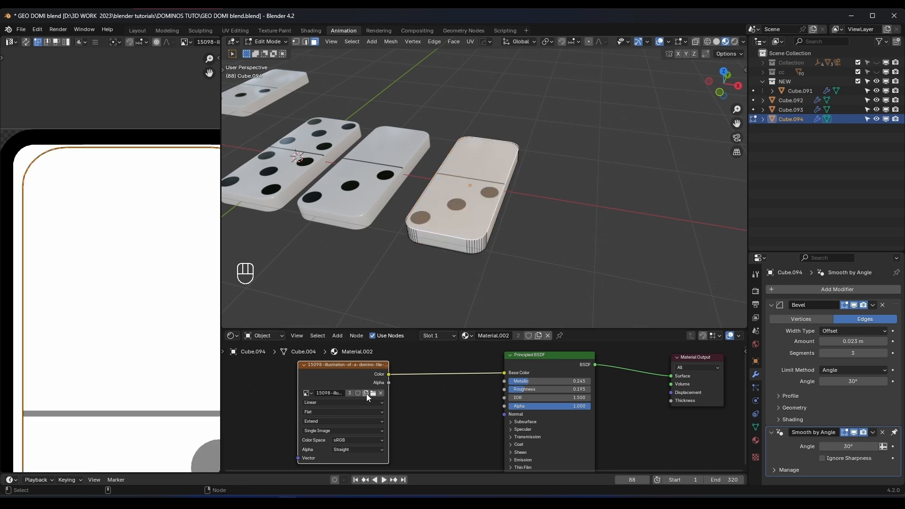
left_click(306, 393)
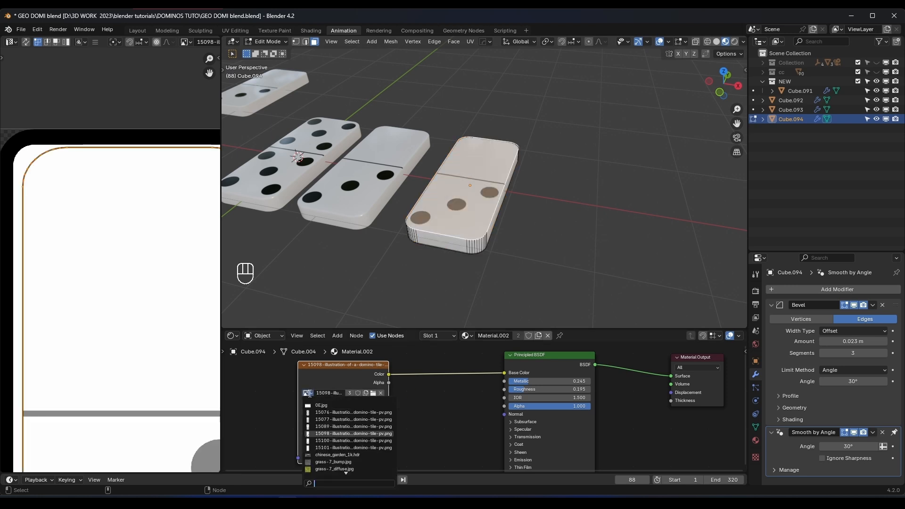
left_click(321, 406)
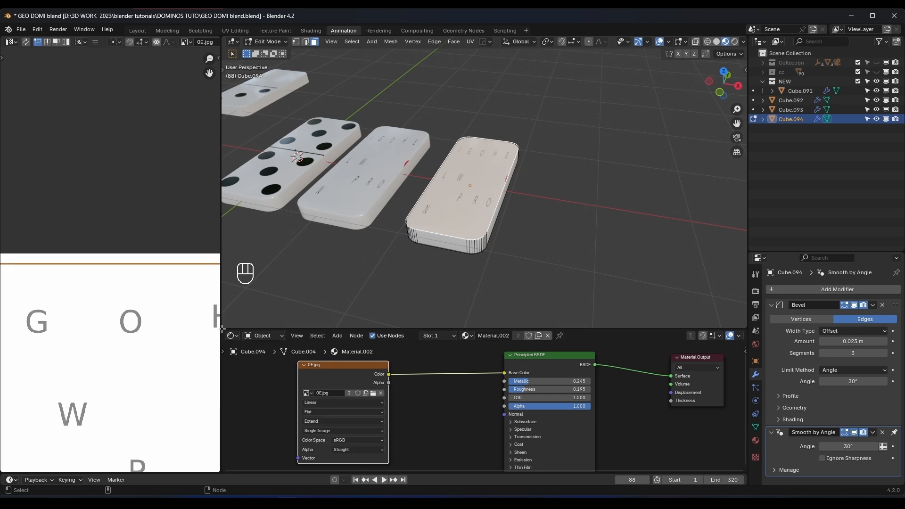
Widen the UV editor and re-project the third tile's top-face UVs with Project from View in the top view
left_click_drag(219, 326, 349, 326)
scroll(220, 366, "down", 4)
scroll(210, 345, "up", 2)
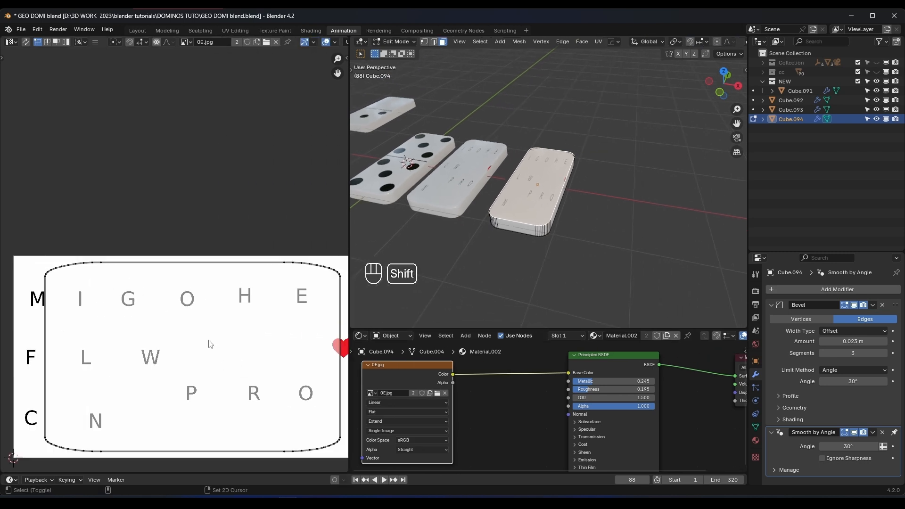
middle_click_drag(205, 341, 227, 331, "shift")
scroll(226, 331, "down", 3)
scroll(231, 329, "up", 1)
scroll(115, 301, "up", 1)
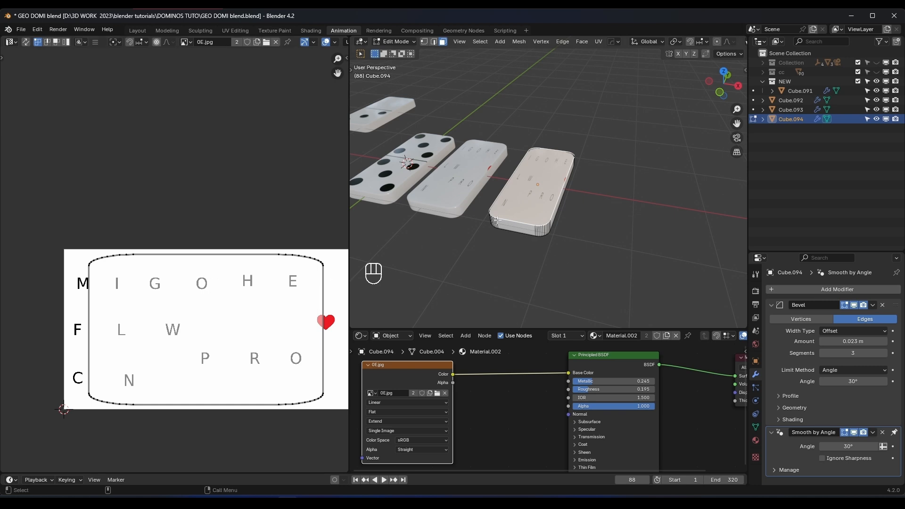
key("KP_7")
scroll(557, 228, "up", 4)
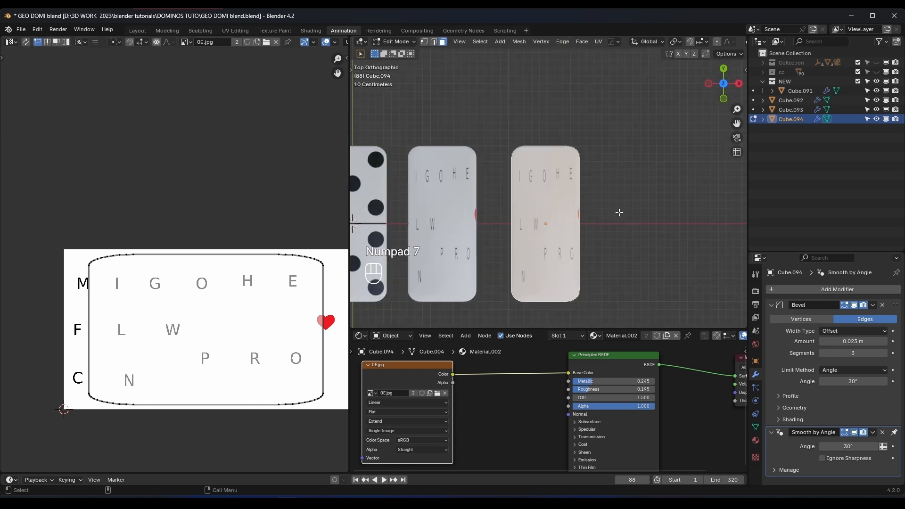
key("u")
left_click(575, 228)
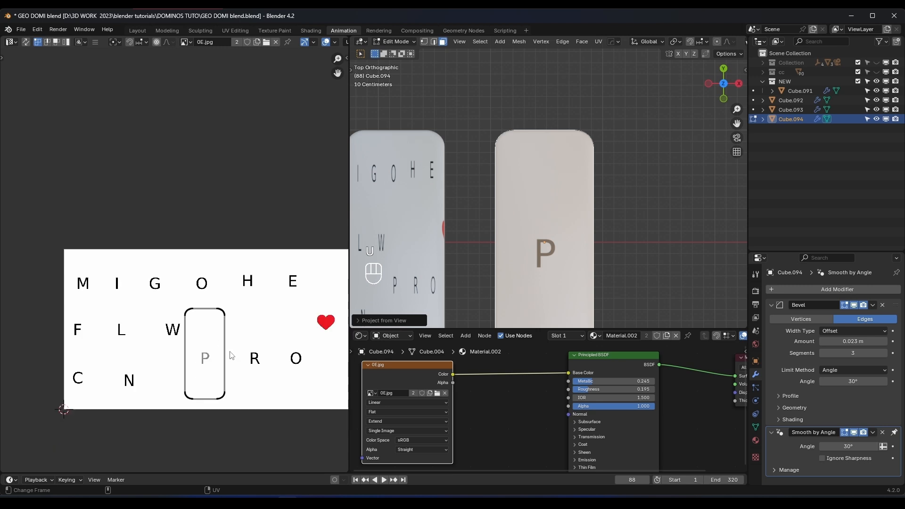
Move the top-face UVs onto the letter M and scale them down so the M sits centred on the tile
scroll(232, 356, "up", 1)
key("g")
left_click(100, 269)
key("s")
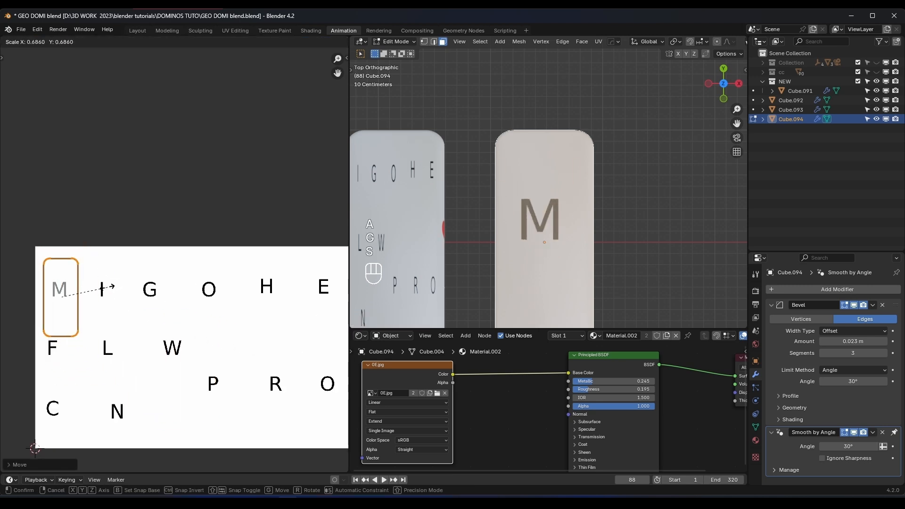
left_click(113, 285)
key("g")
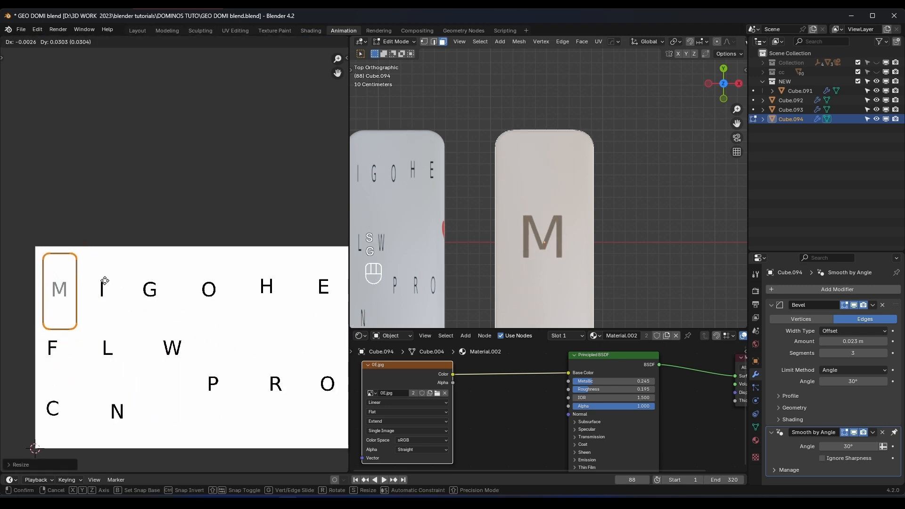
left_click(104, 280)
Return to Object Mode and duplicate the M tile along the X axis, about 1 m beside it
scroll(559, 237, "down", 3)
middle_click_drag(559, 237, 509, 233, "shift")
key("Tab")
key("shift+d")
key("x")
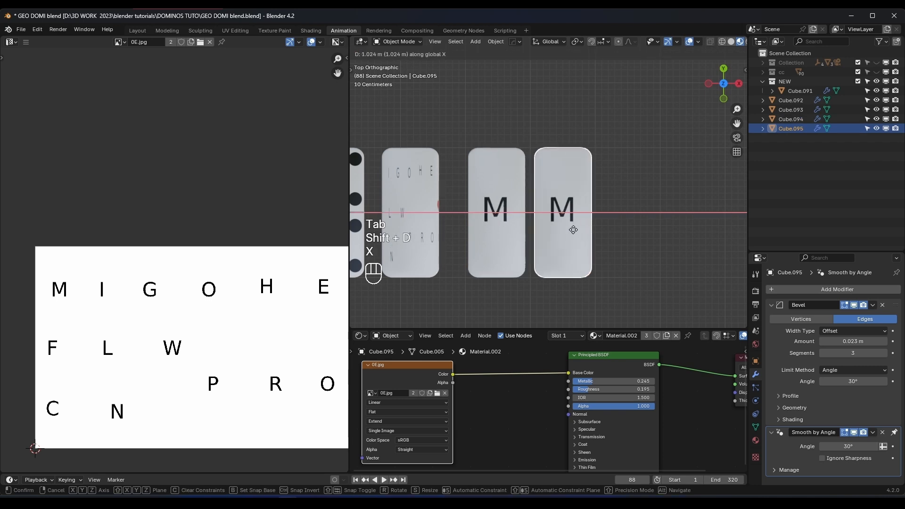
left_click(575, 231)
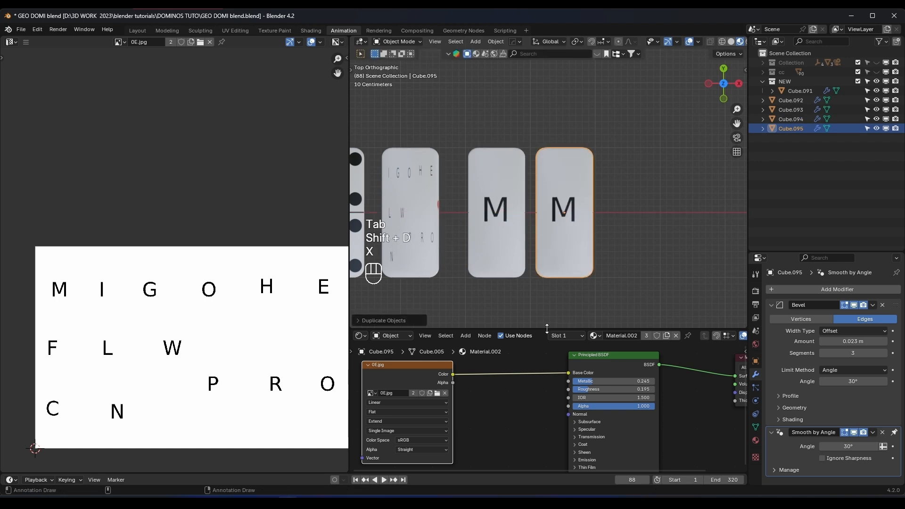
Make the duplicate's material single-user and move its top-face UVs onto the letter I
left_click(666, 339)
key("Tab")
key("g")
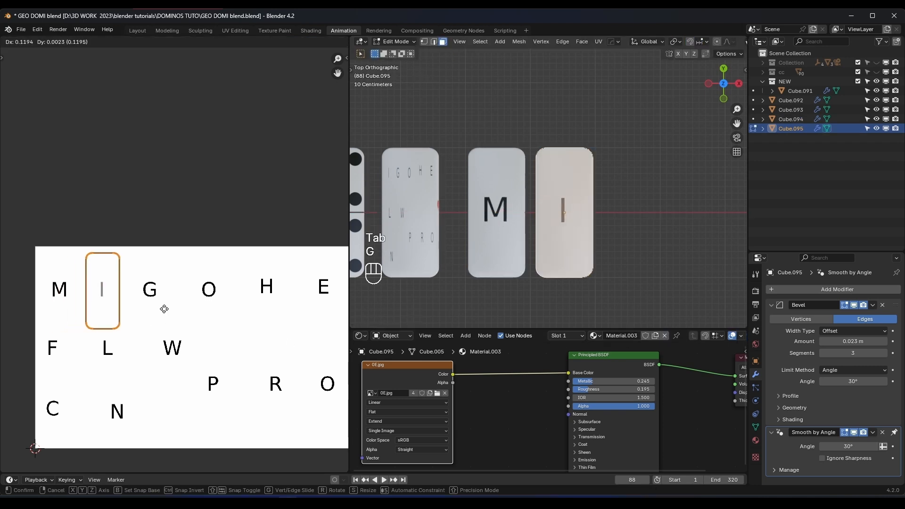
left_click(163, 308)
key("Tab")
Duplicate the I tile along the X axis to extend the row of letter tiles
middle_click_drag(566, 268, 480, 268, "shift")
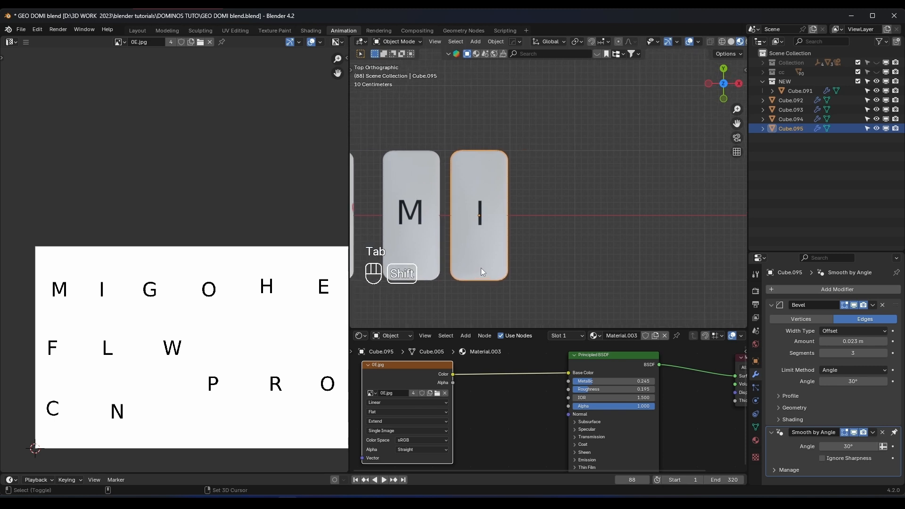
key("shift+d")
key("x")
left_click(545, 265)
Give the newest tile its own material copy and shift its top-face UVs along X onto the letter G
key("Tab")
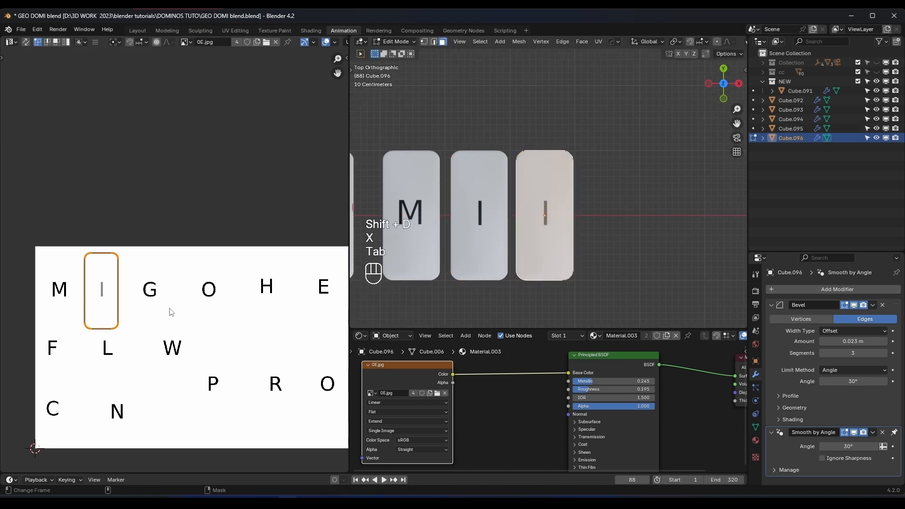
key("g")
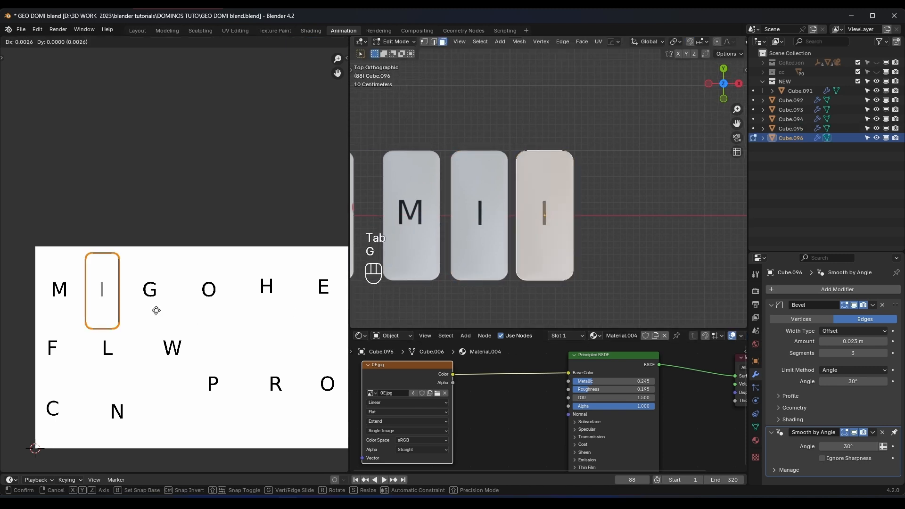
key("x")
left_click(209, 316)
key("Tab")
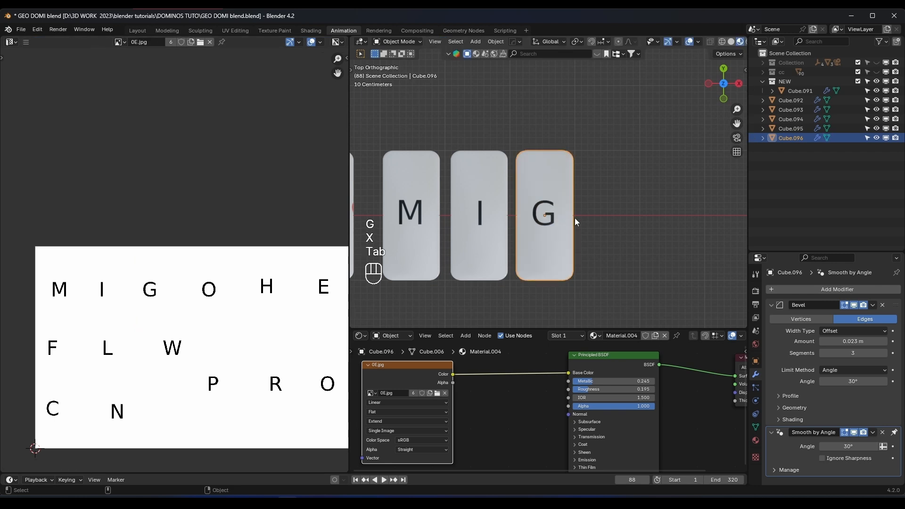
Edit the M tile's mesh and project its underside face's UVs from the bottom orthographic view
middle_click_drag(575, 218, 468, 143)
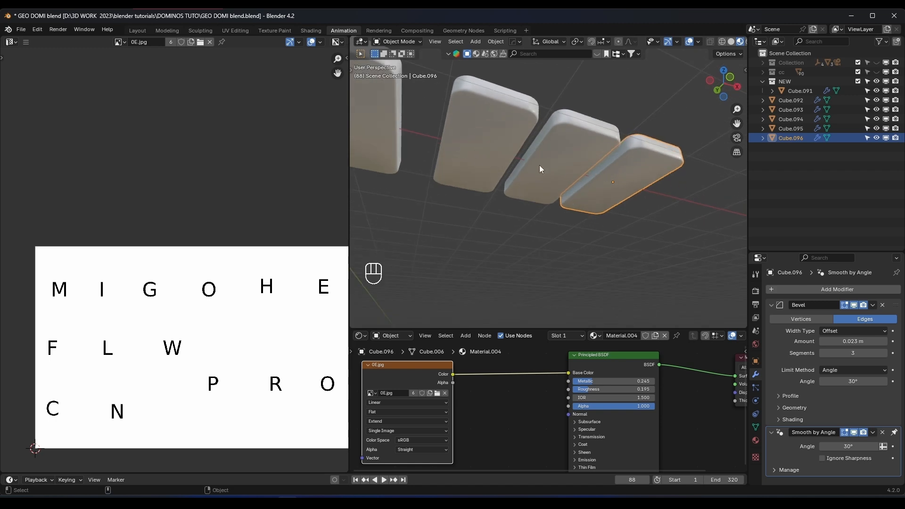
middle_click_drag(539, 165, 513, 141)
key("KP_7")
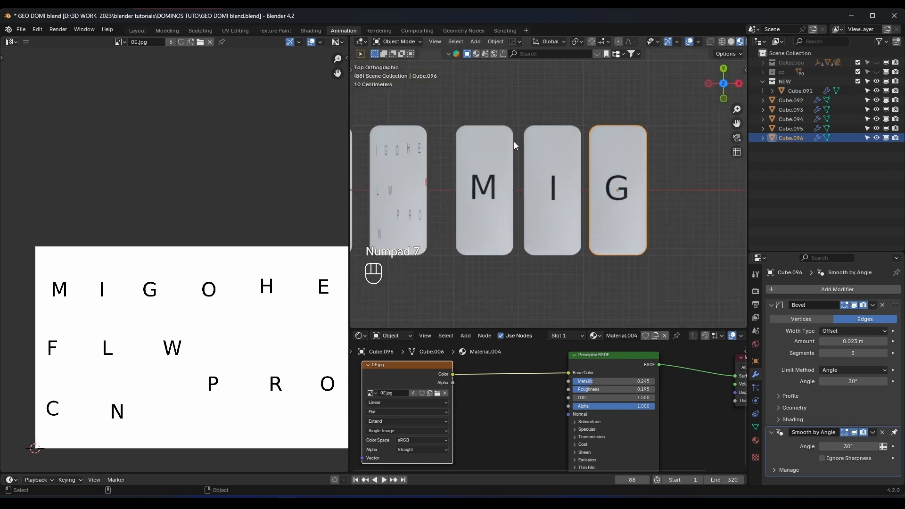
key("KP_9")
left_click(486, 160)
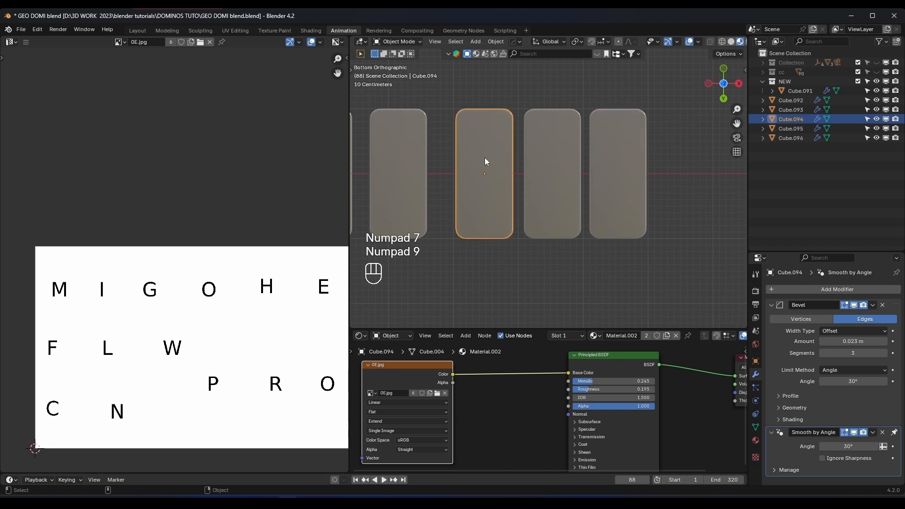
key("Tab")
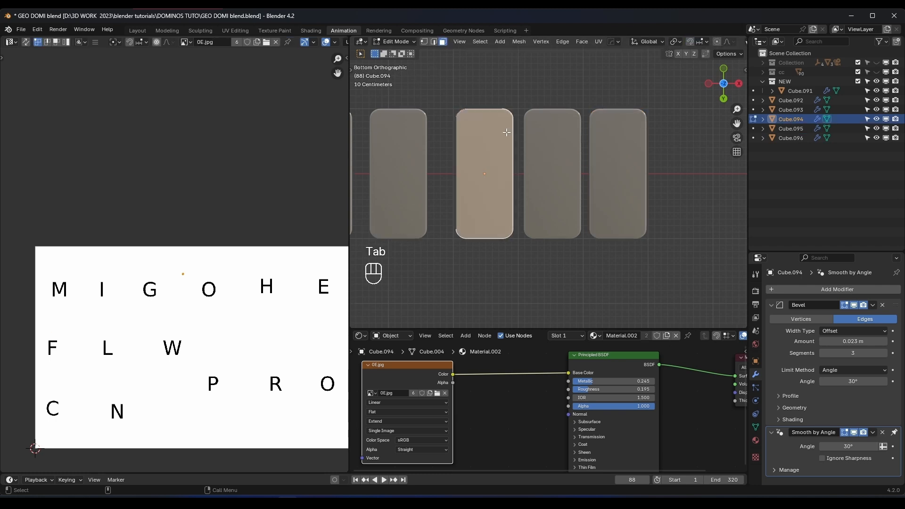
key("u")
left_click(496, 152)
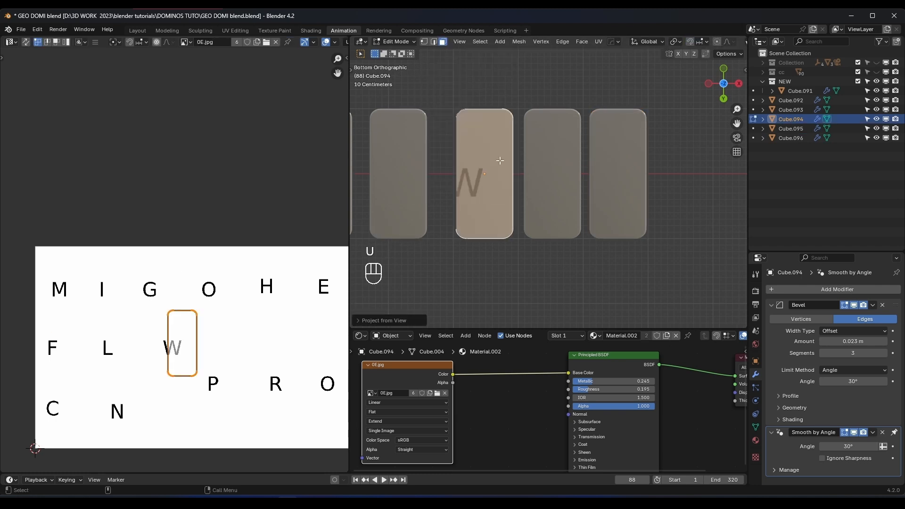
Move the M tile's bottom-face UVs onto the letter F and rotate them by 180°
key("g")
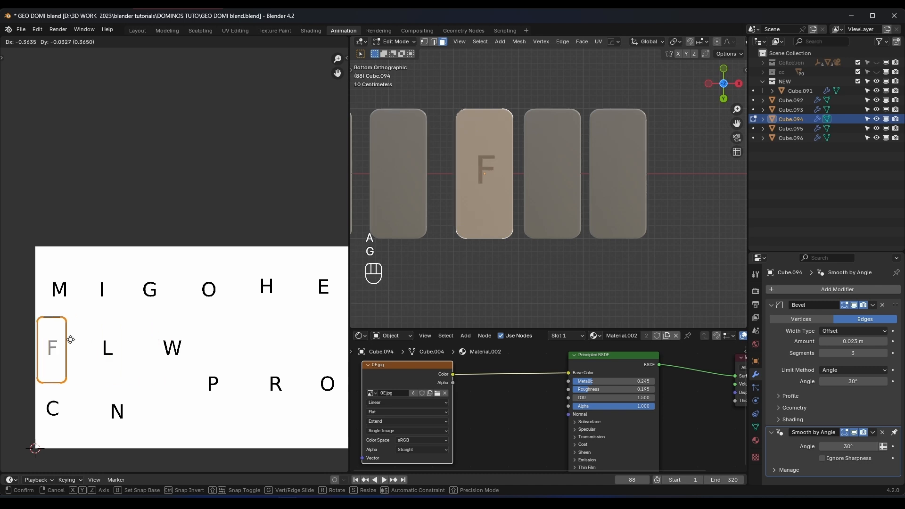
left_click(73, 333)
middle_click_drag(478, 264, 470, 321)
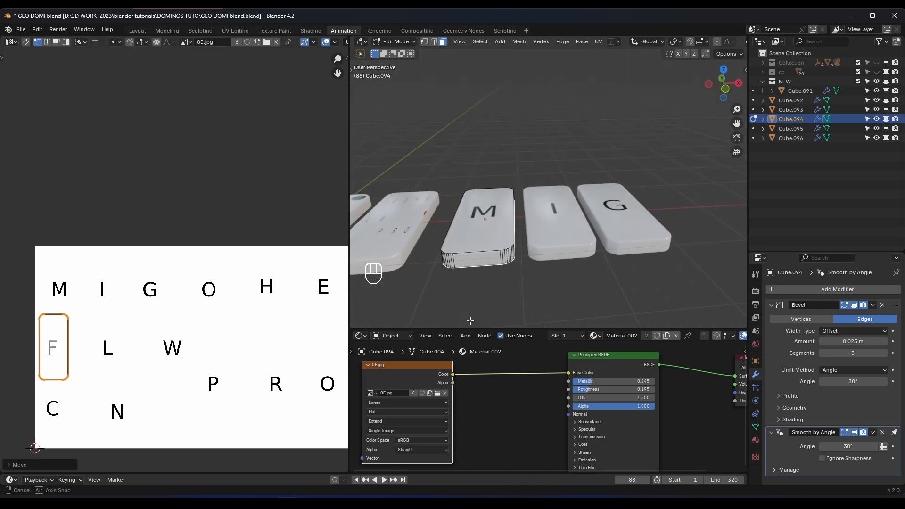
middle_click_drag(490, 225, 490, 193)
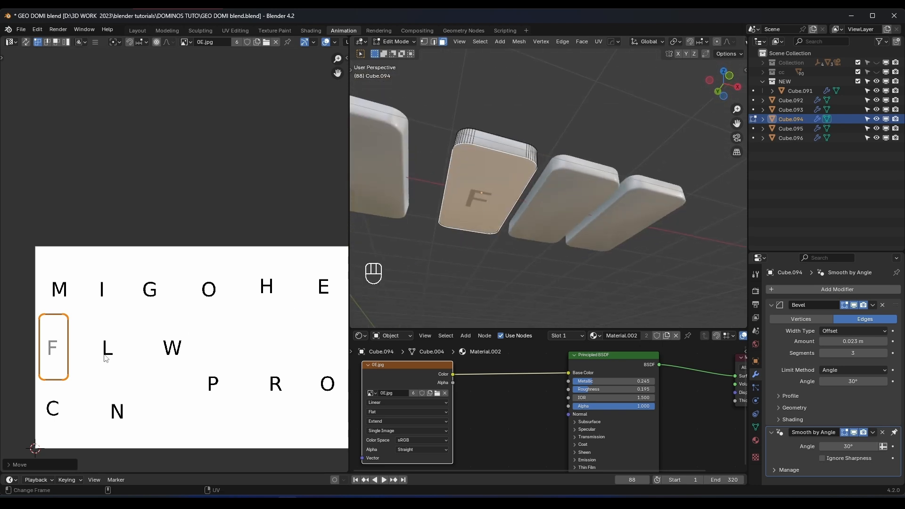
type("rz180")
key("KP_Enter")
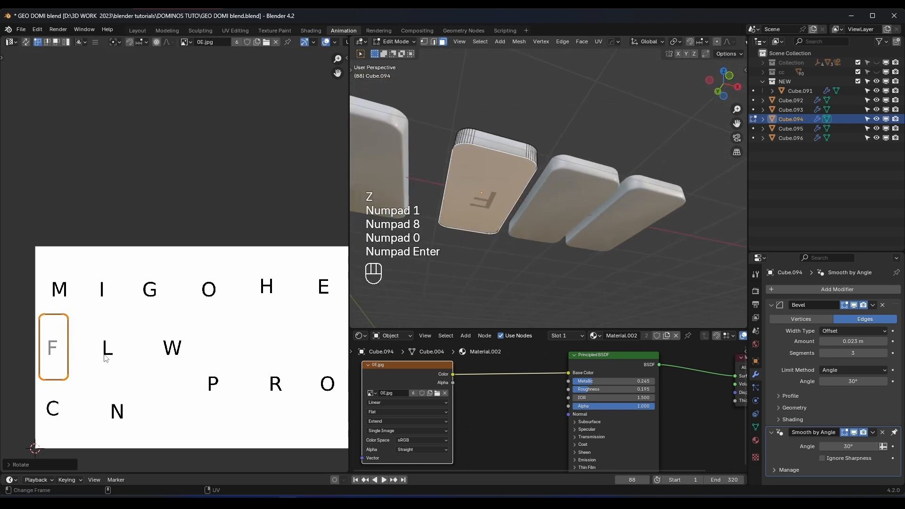
Switch to editing the I tile, select its bottom face and project its UVs from the bottom view
middle_click_drag(502, 167, 544, 150)
key("Tab")
left_click(545, 195)
key("Tab")
middle_click_drag(544, 195, 555, 150)
left_click(555, 149)
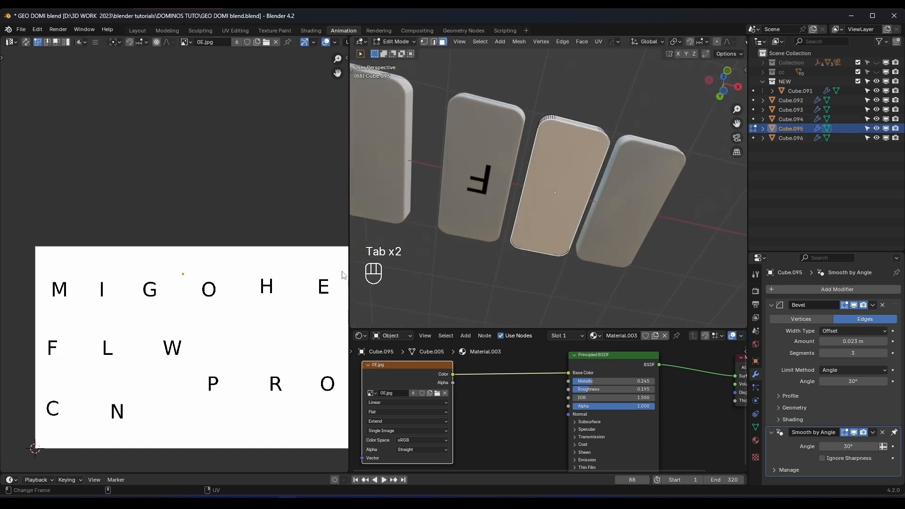
key("KP_7")
key("KP_9")
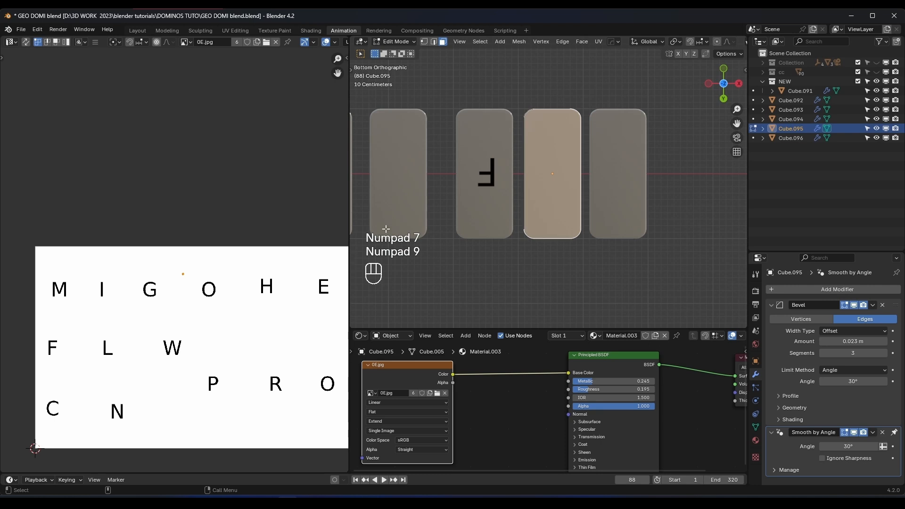
key("u")
left_click(561, 196)
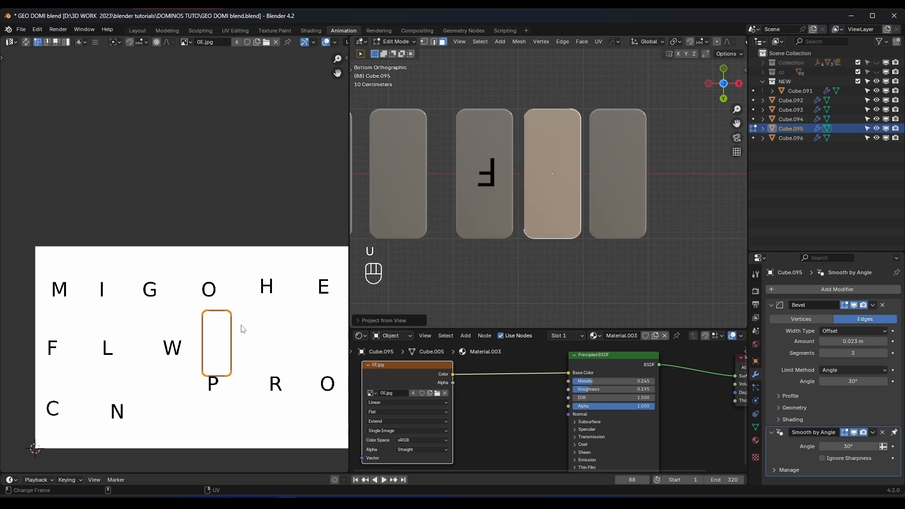
Move the I tile's bottom-face UVs onto the letter O and return to Object Mode and the top view
key("g")
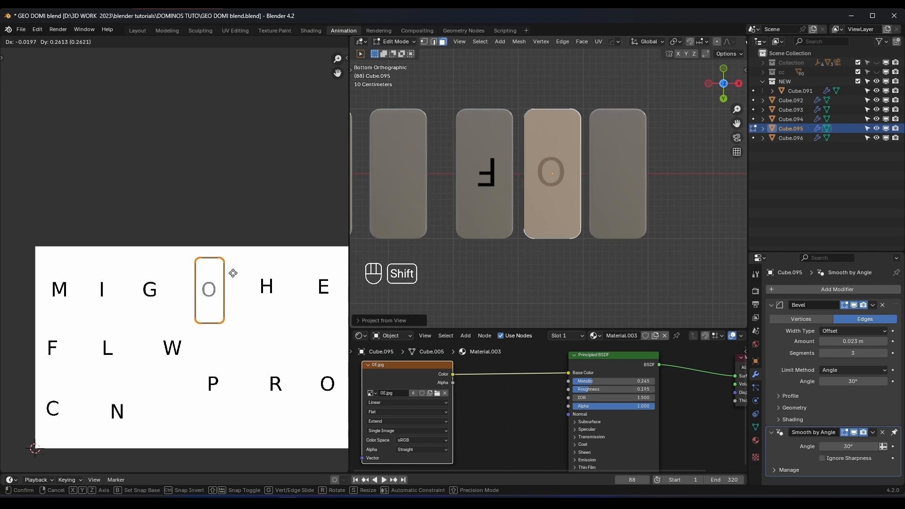
left_click(228, 271)
key("Tab")
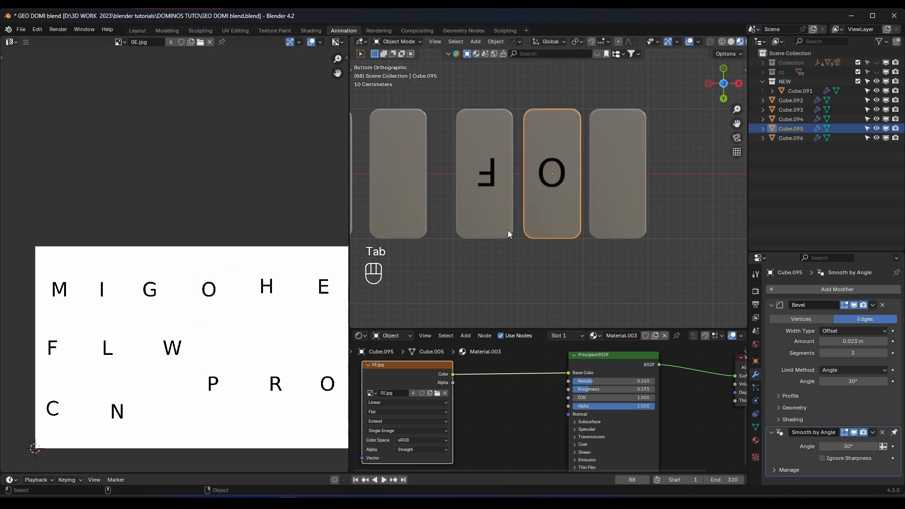
middle_click_drag(508, 230, 484, 236)
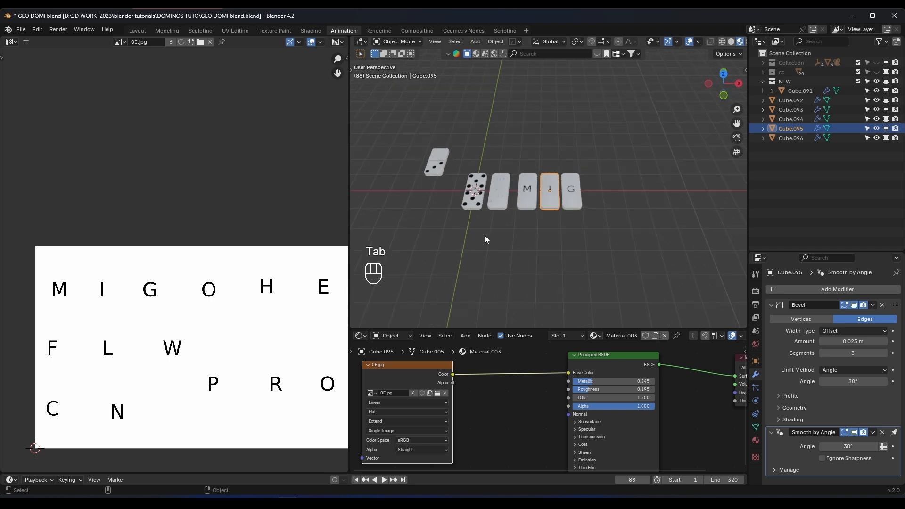
key("KP_7")
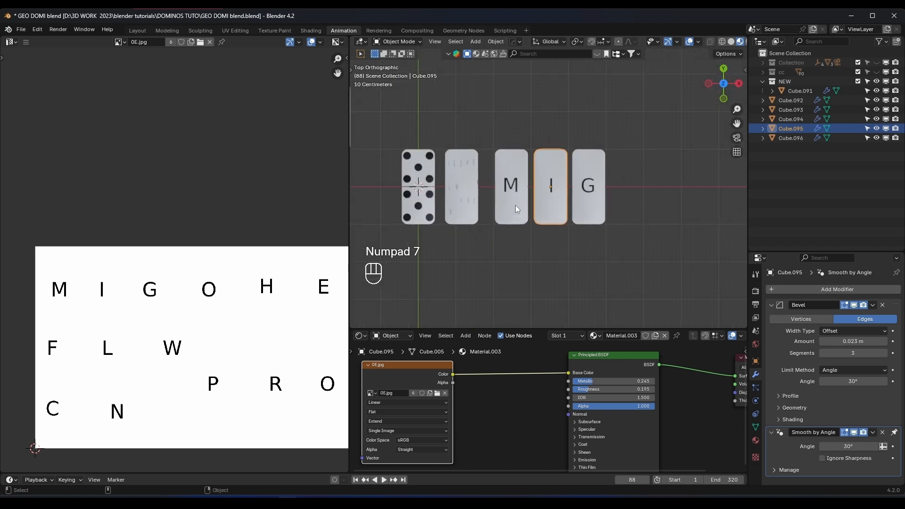
Widen the 3D viewport and delete the tile with the squeezed letter sheet between the double-five domino and the M tile
left_click_drag(349, 198, 200, 201)
scroll(422, 191, "down", 4)
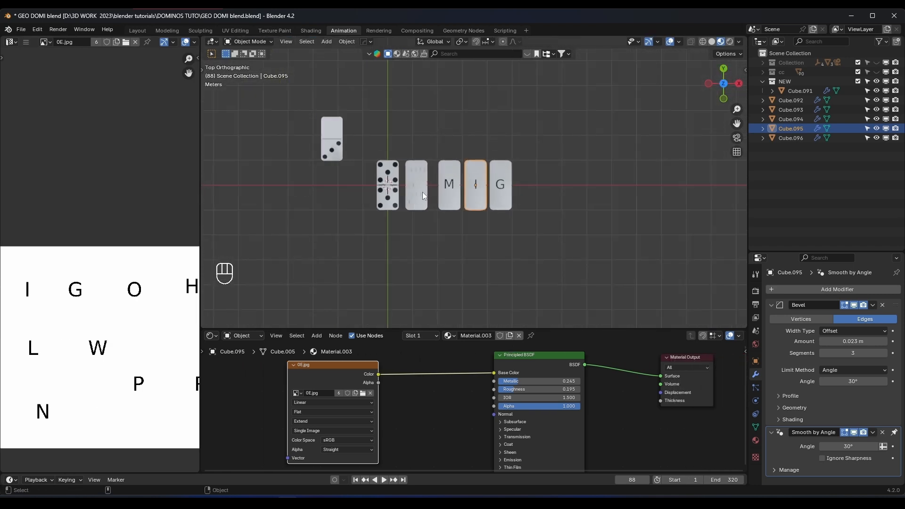
left_click(420, 191)
key("x")
Move the double-five domino along Y, off the world origin and clear of the letter-tile row
middle_click_drag(420, 190, 444, 213, "shift")
left_click_drag(568, 195, 473, 223)
middle_click_drag(420, 173, 410, 205, "shift")
left_click(401, 216)
key("g")
key("y")
left_click(391, 194)
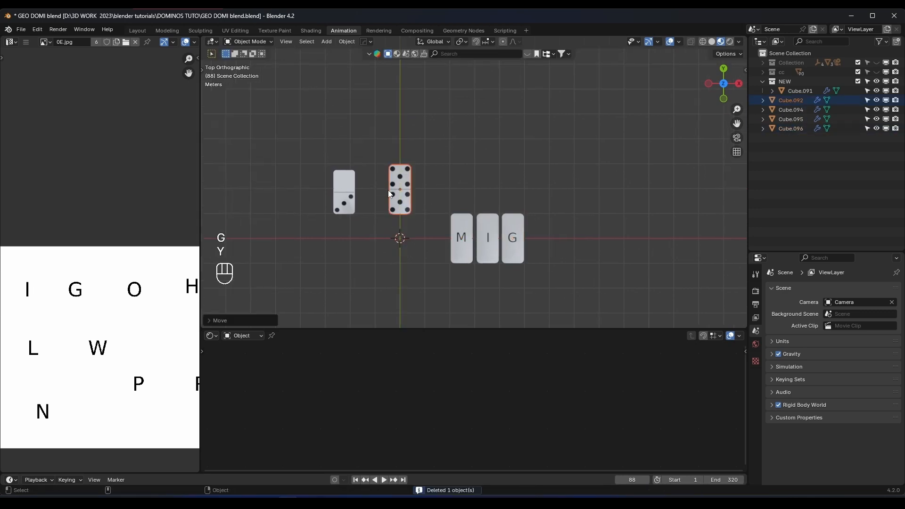
Select the M, I and G tiles and move them along X so the I tile sits at the world origin
left_click_drag(560, 236, 461, 259)
key("g")
key("x")
left_click(374, 259)
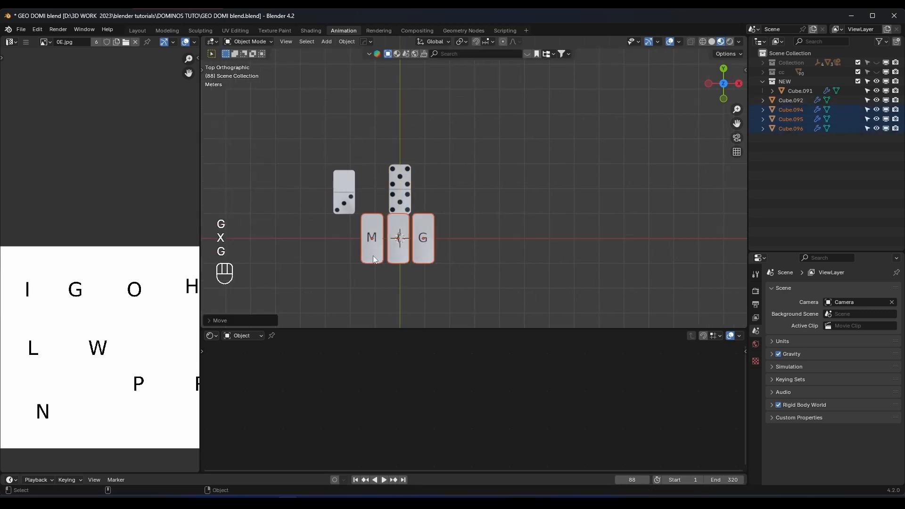
Nudge the double-five domino along Y and X to leave a small gap and align it with the I tile
left_click(399, 188)
key("g")
key("x")
right_click(401, 184)
key("g")
key("y")
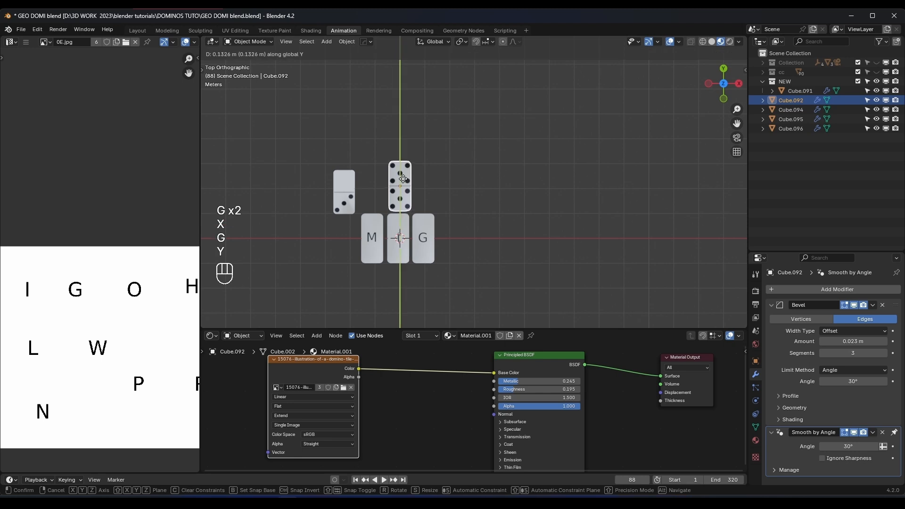
left_click(403, 179)
key("g")
key("x")
left_click(400, 179)
Delete the old blank-and-three domino beside the double-five one
left_click(348, 183)
key("g")
key("z")
right_click(351, 179)
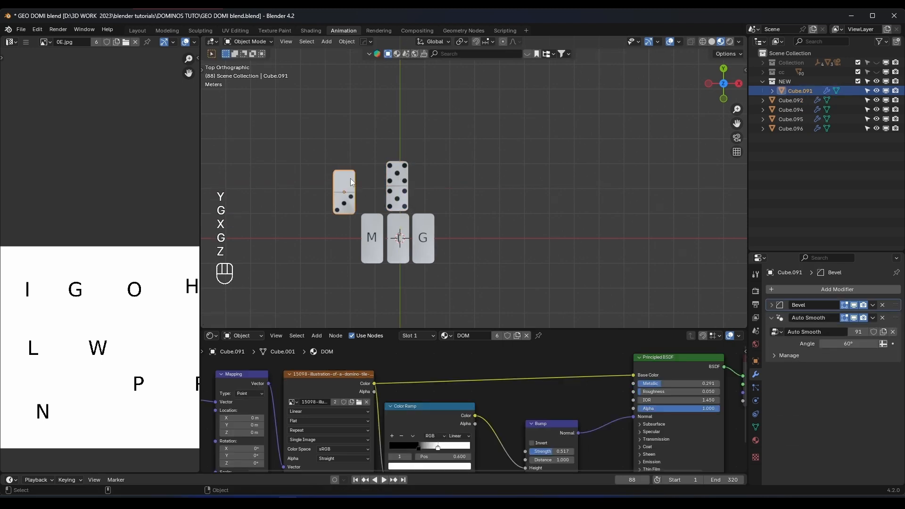
key("x")
left_click(351, 183)
Duplicate the double-five domino along X and place the copy in line with the M tile
left_click(399, 187)
scroll(400, 188, "up", 3)
scroll(415, 199, "up", 2)
key("shift+d")
key("x")
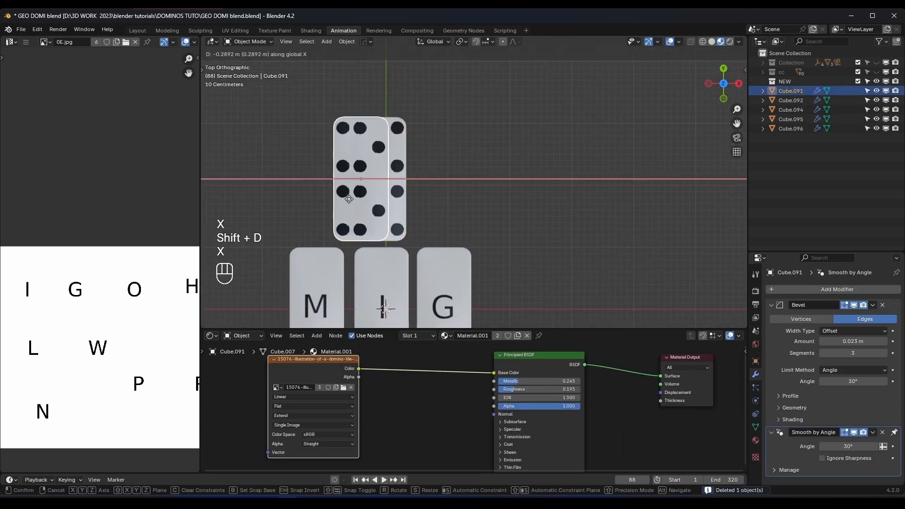
left_click(301, 198)
Duplicate the double-five domino along X to place one copy in line with the G tile and an extra one beyond it
left_click(388, 191)
key("shift+d")
key("x")
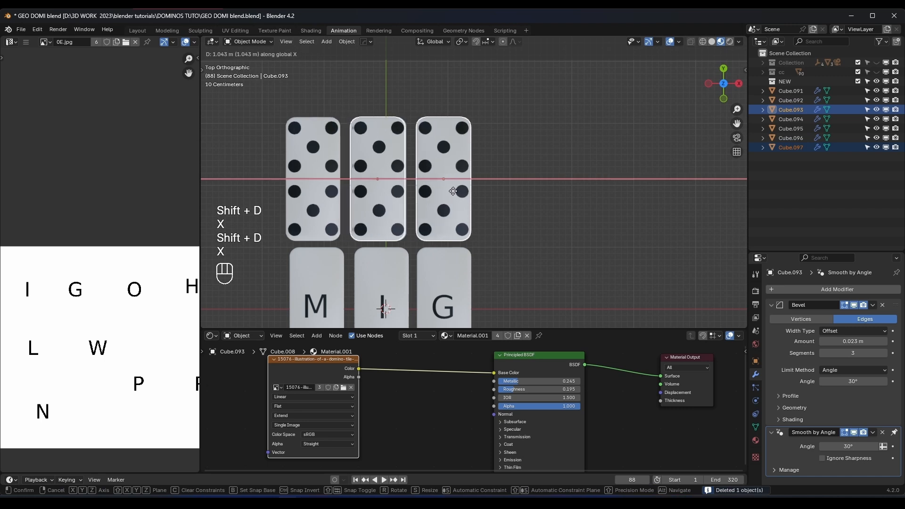
left_click(523, 184)
Move the extra domino along Y and X to start a third row in line with the G column
scroll(521, 188, "down", 3)
key("g")
key("y")
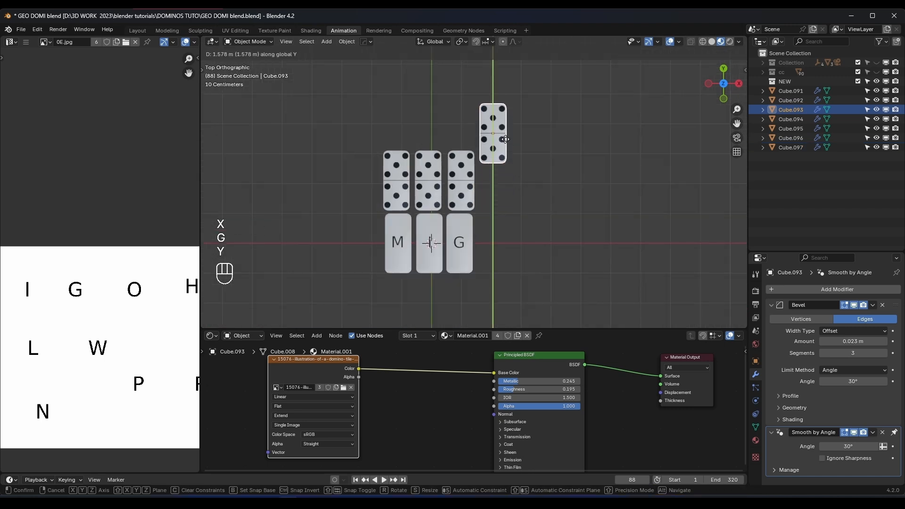
key("x")
left_click(470, 126)
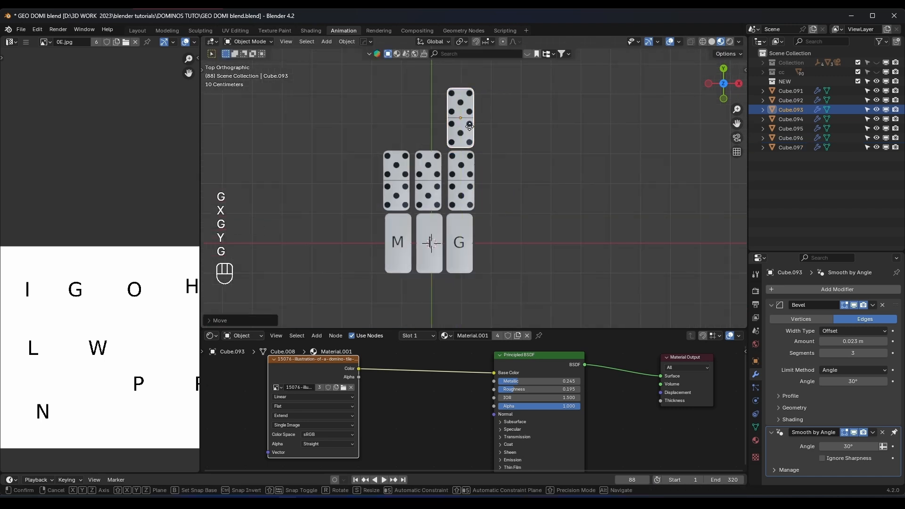
Duplicate the third-row domino twice along X to fill the I and M columns, completing a three-by-three grid
key("shift+d")
key("x")
key("g")
key("x")
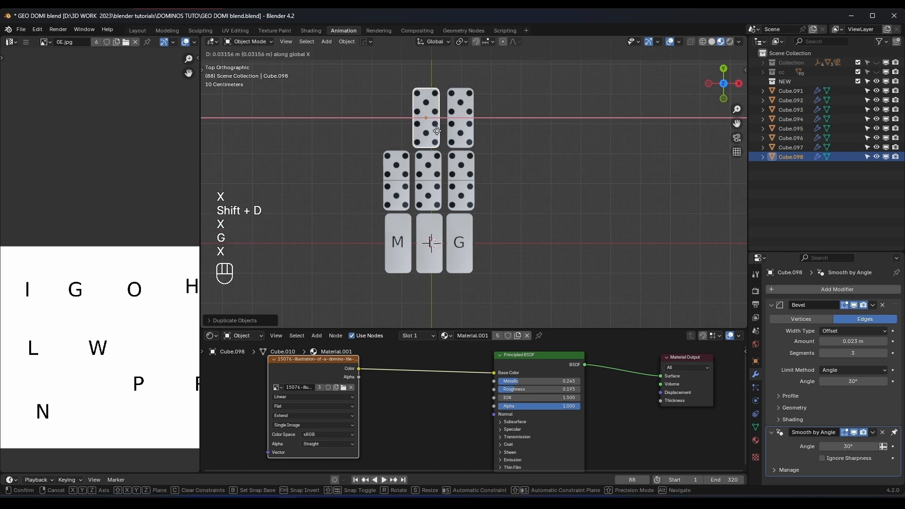
left_click(436, 131)
key("shift+d")
key("x")
left_click(409, 140)
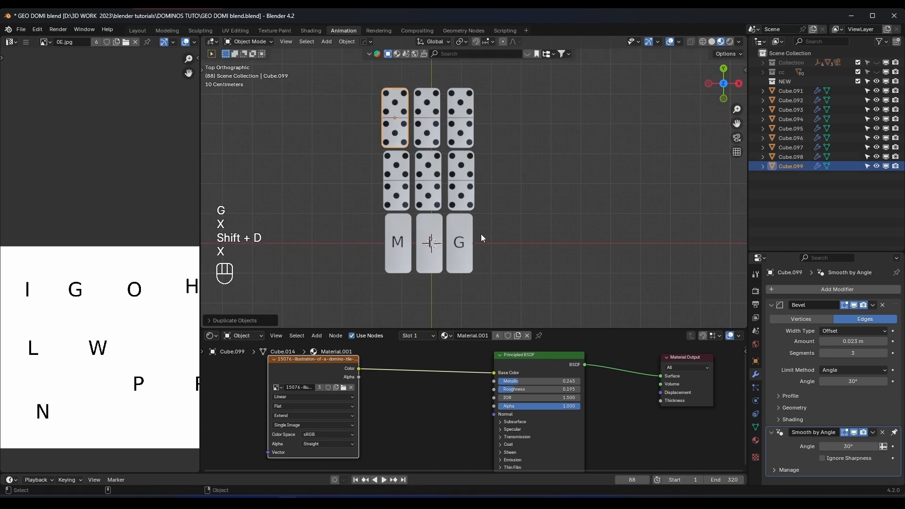
Assign the one-one domino material to the third-row tile in the M column and a one-six material to its middle neighbour
left_click(446, 337)
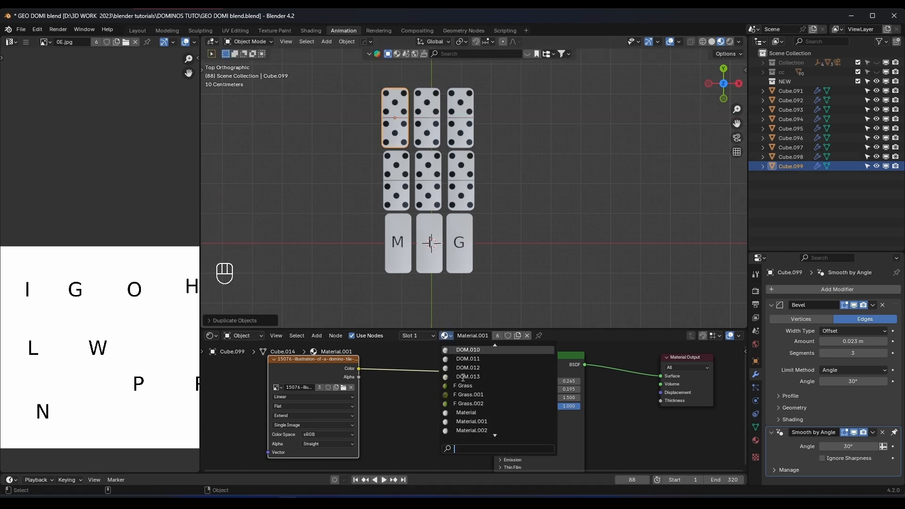
left_click(461, 346)
left_click(428, 129)
left_click(445, 336)
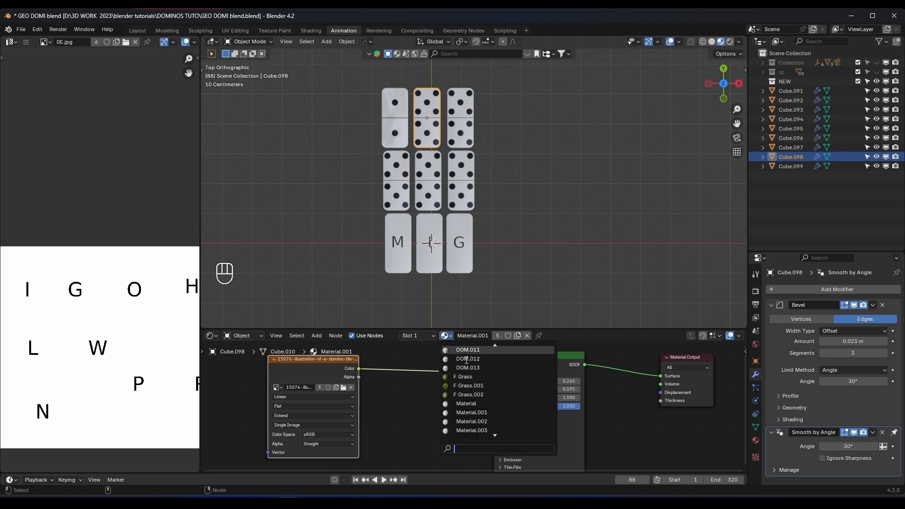
left_click(468, 368)
Assign material DOM.004 to the grid's centre domino and DOM.005 to the second-row domino in the G column
left_click(441, 199)
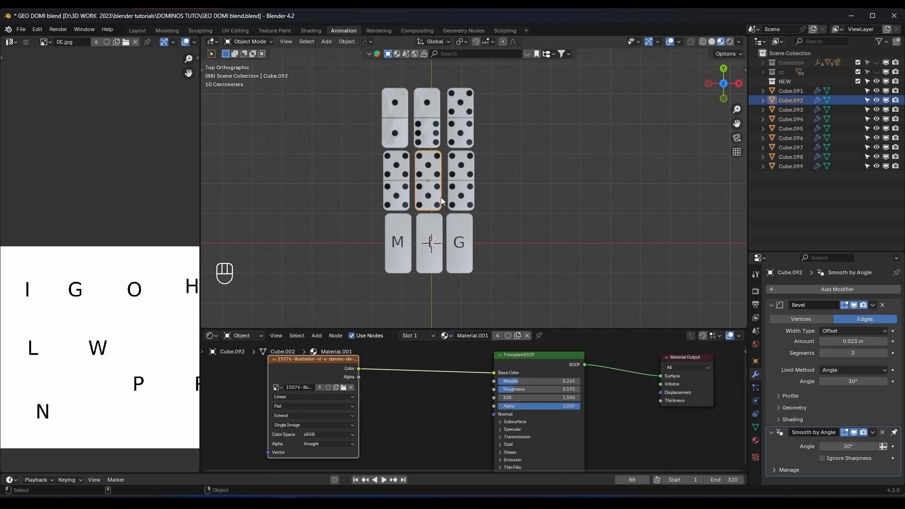
left_click(446, 336)
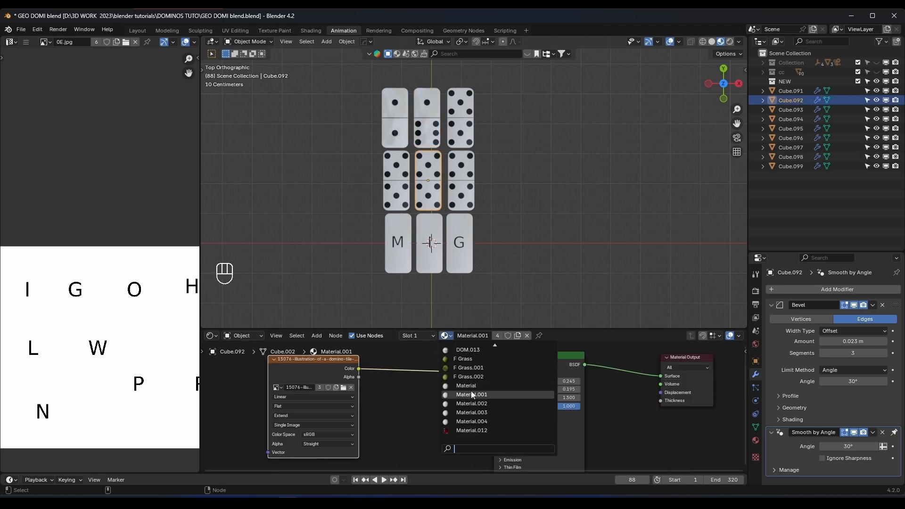
left_click(445, 335)
scroll(474, 377, "up", 5)
left_click(474, 367)
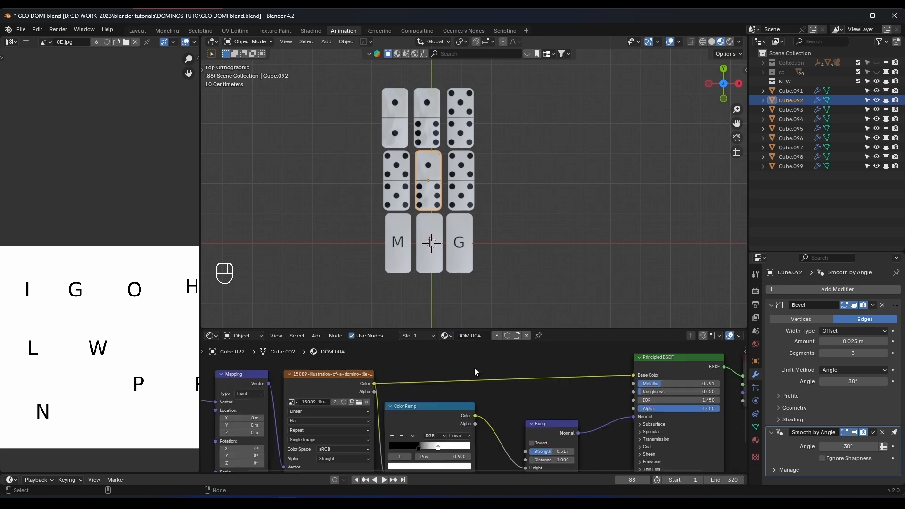
left_click(462, 174)
left_click(445, 336)
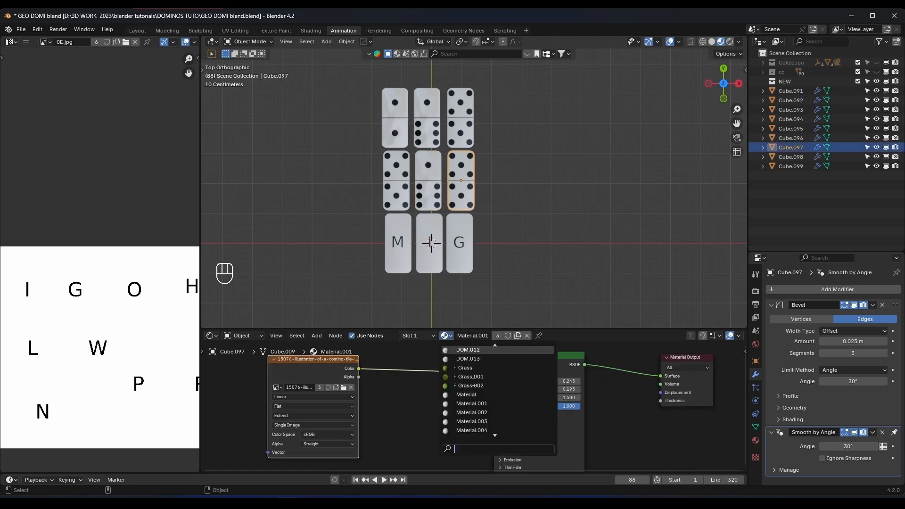
left_click(468, 394)
Deselect the dominoes and hide the NEW collection
left_click(518, 230)
middle_click_drag(518, 230, 481, 207)
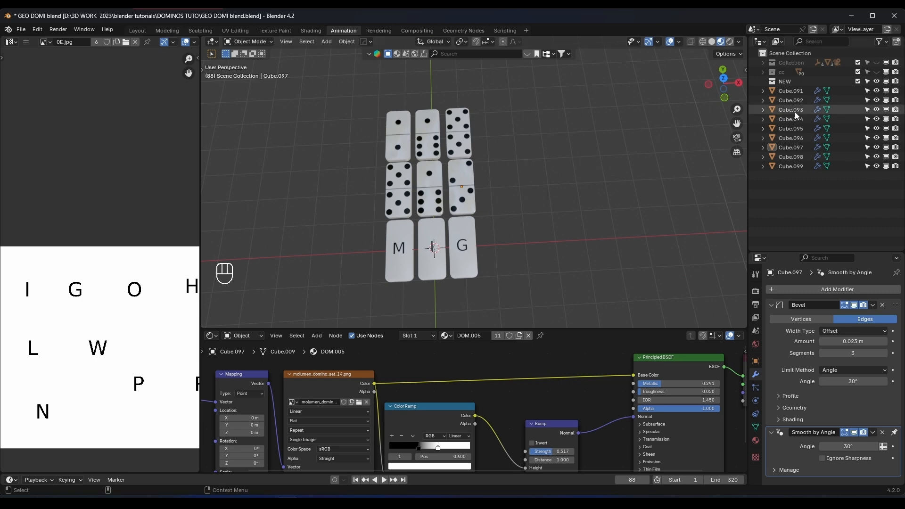
left_click(877, 81)
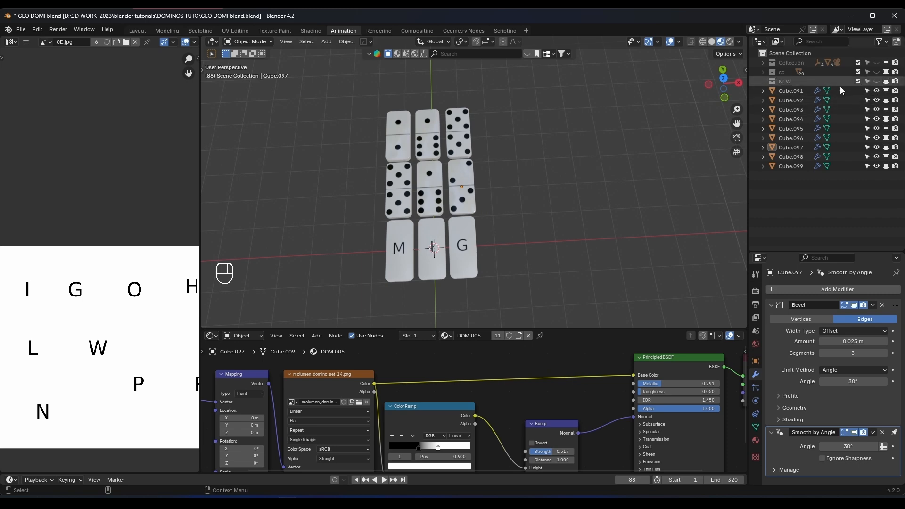
Hide the nine loose tiles Cube.091 to Cube.099 and show the cc domino collection
left_click_drag(878, 91, 872, 167)
left_click(877, 72)
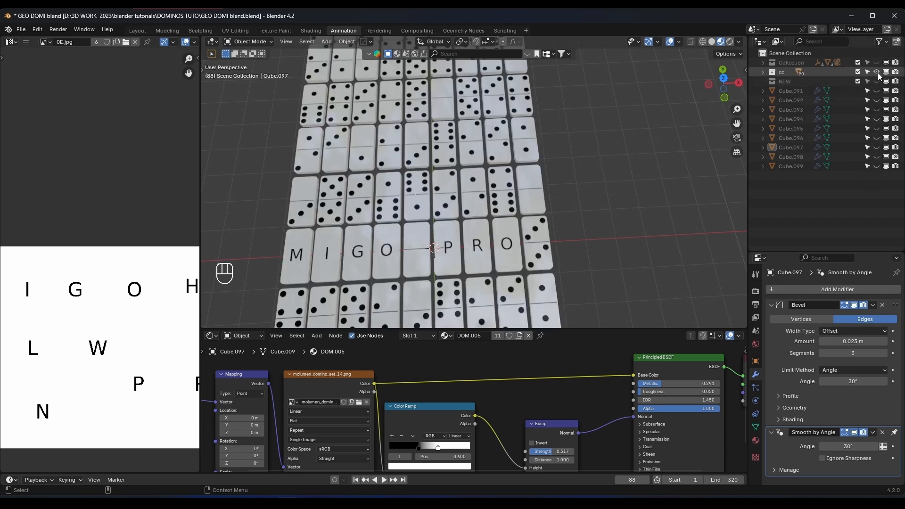
scroll(503, 173, "down", 1)
middle_click_drag(503, 173, 536, 161)
scroll(450, 163, "down", 1)
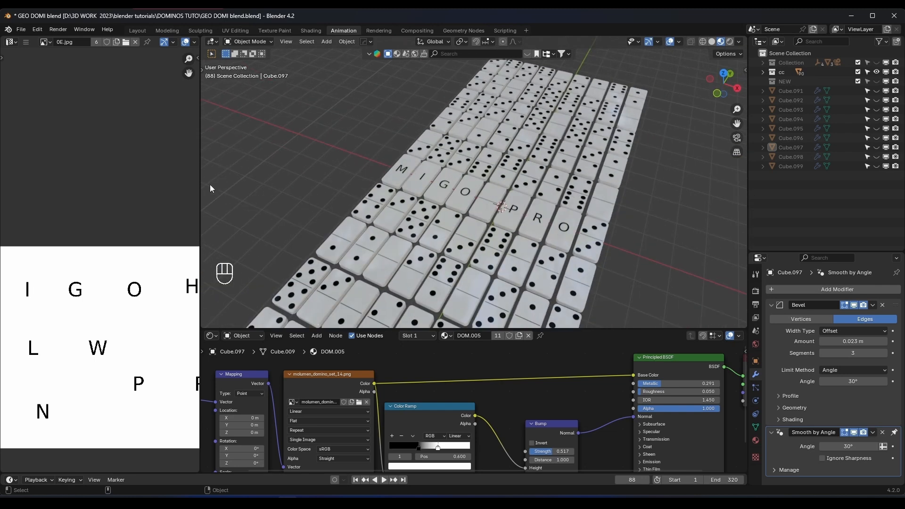
Turn the UV editor area into a 3D viewport, widen it, and make the main viewport taller
left_click(11, 42)
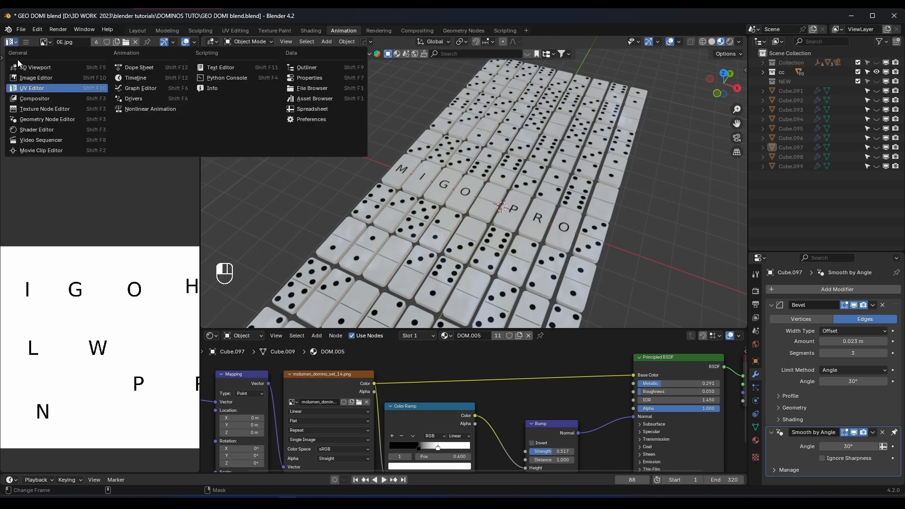
key("Escape")
left_click(11, 41)
left_click(35, 67)
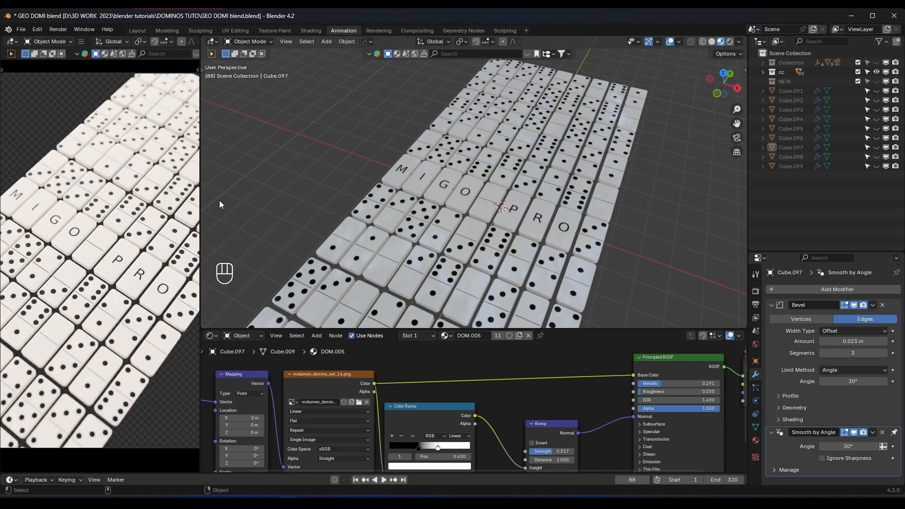
left_click_drag(201, 200, 222, 200)
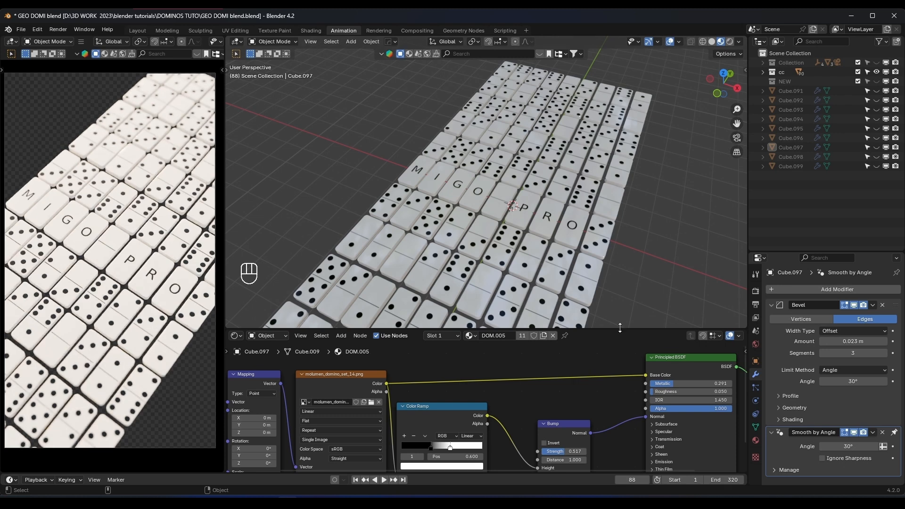
left_click_drag(691, 330, 691, 388)
Create two new collections in the scene
right_click(807, 211)
left_click(807, 211)
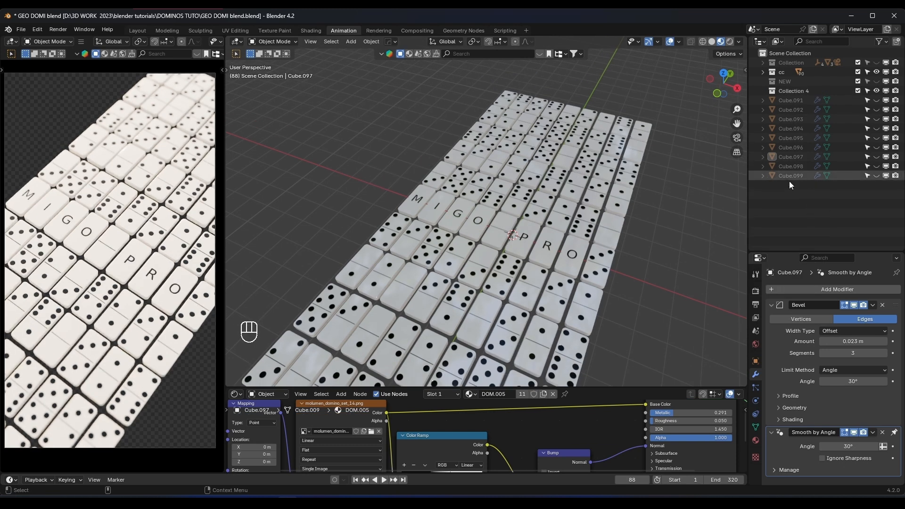
right_click(793, 205)
left_click(793, 205)
left_click(793, 101)
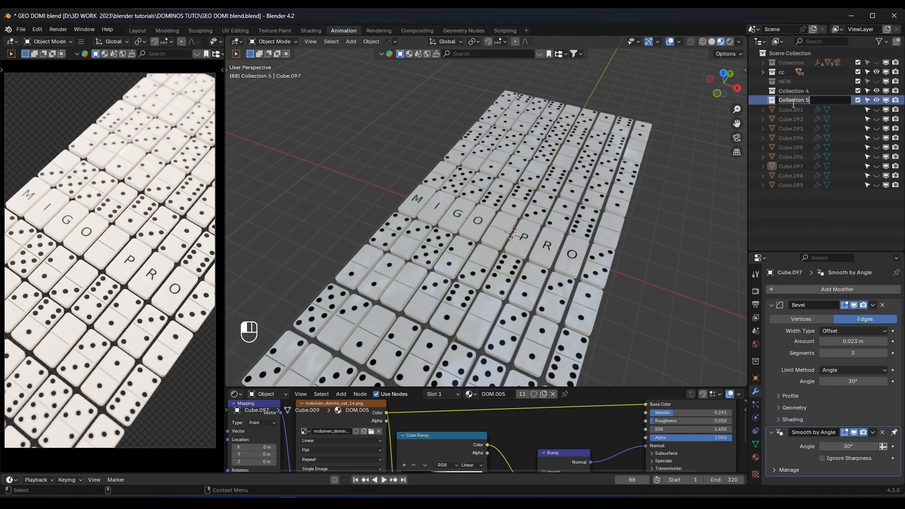
Move the tiles Cube.091 to Cube.099 into Collection 5
left_click(792, 111)
left_click(793, 112)
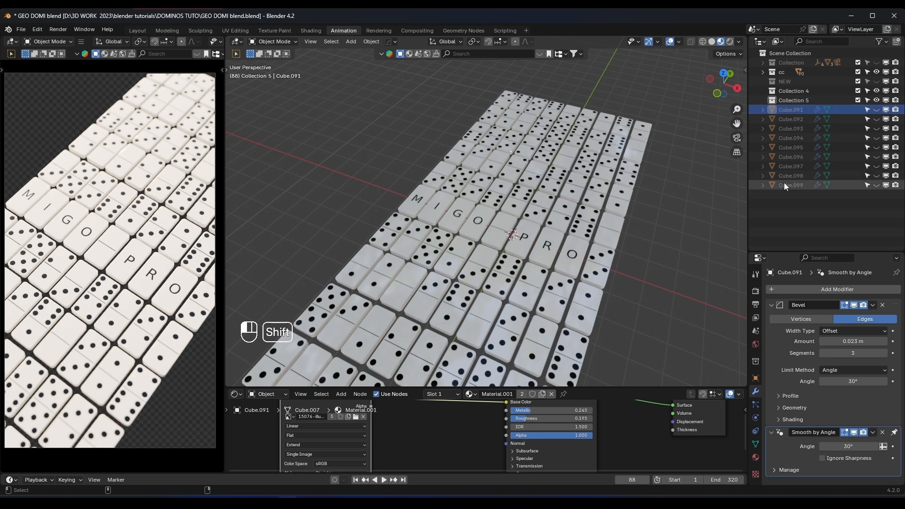
left_click(784, 183, "shift")
left_click_drag(793, 117, 796, 101)
Rename Collection 4 as GEO and add a plane mesh to it at default size
left_click(790, 91)
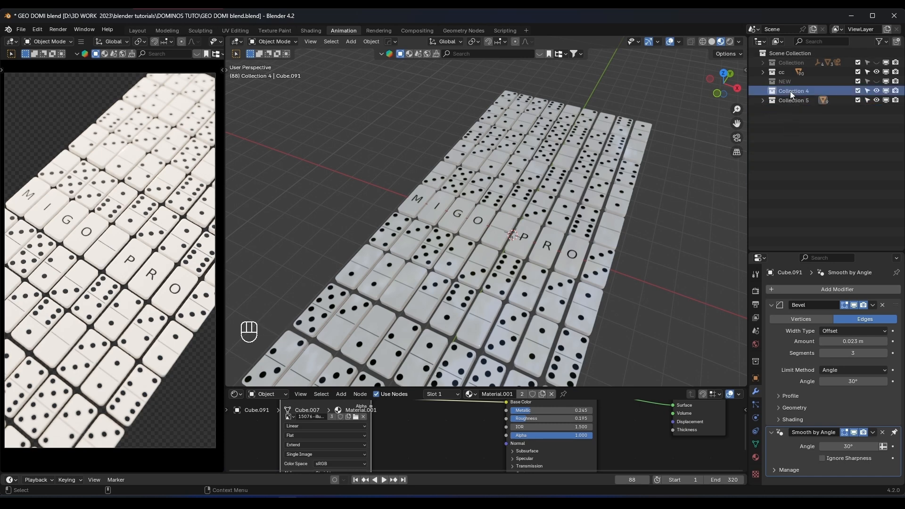
double_click(808, 91)
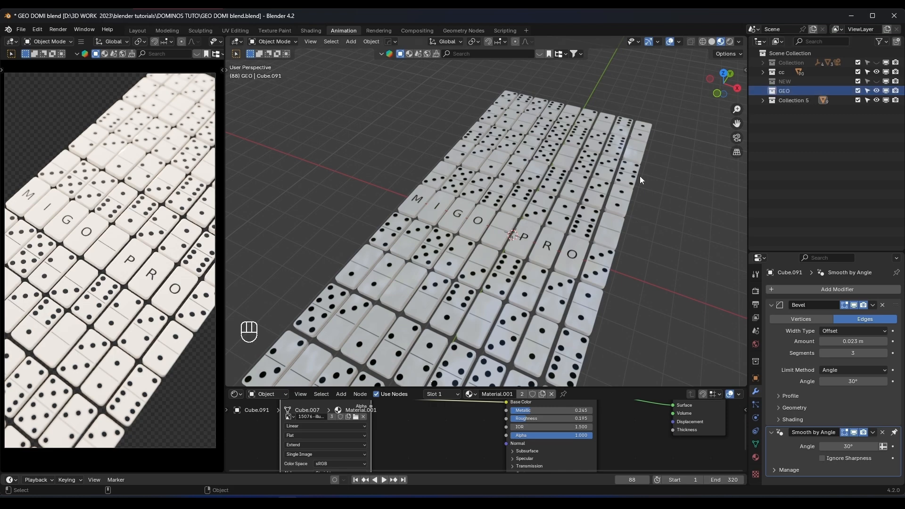
scroll(589, 233, "down", 3)
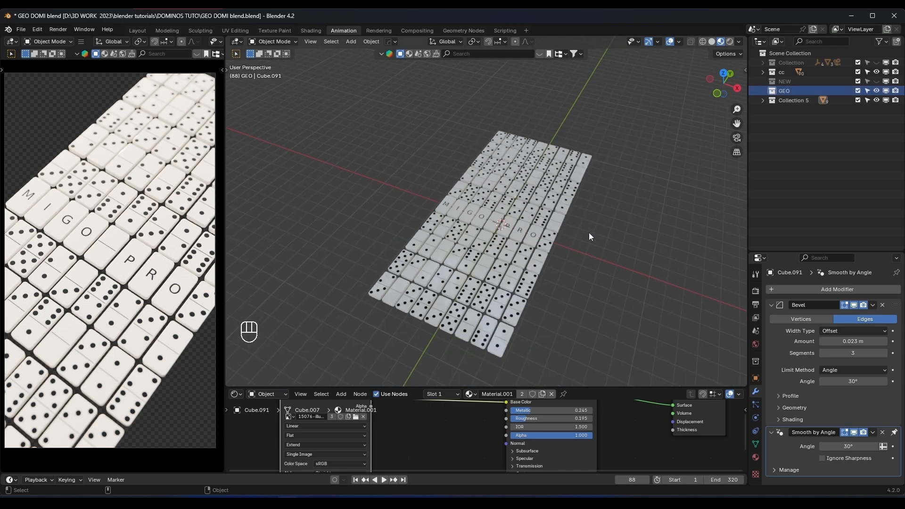
key("shift+a")
mouse_move(421, 211)
left_click(471, 223)
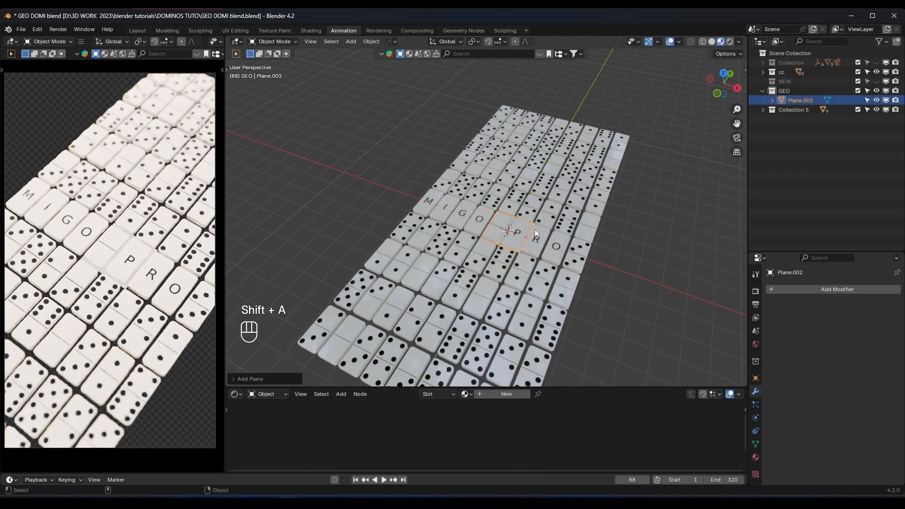
key("s")
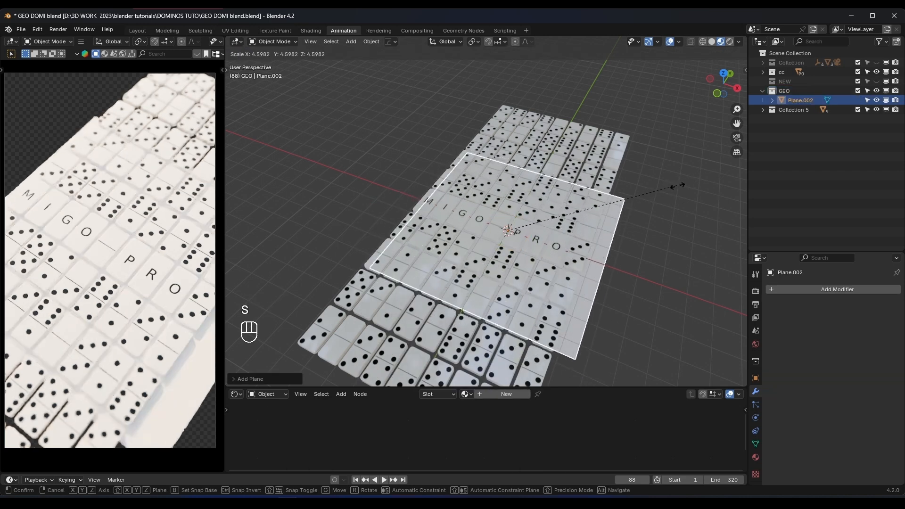
right_click(686, 176)
Give the plane a new geometry node tree and pin it in an enlarged Geometry Node Editor
left_click(234, 396)
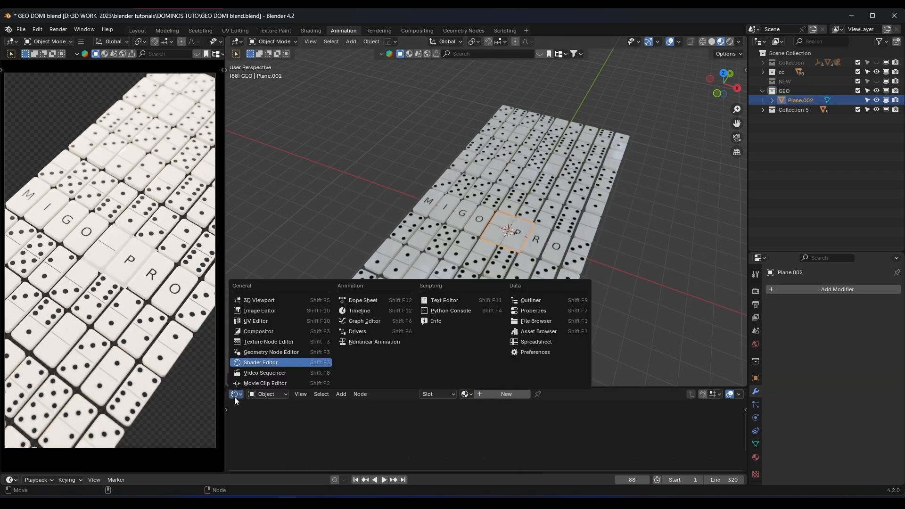
left_click(267, 355)
left_click(494, 393)
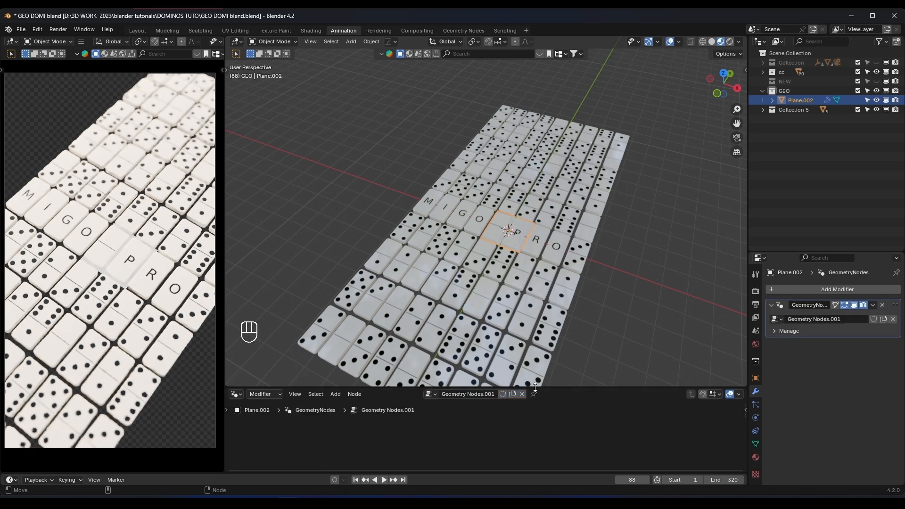
left_click_drag(541, 387, 547, 292)
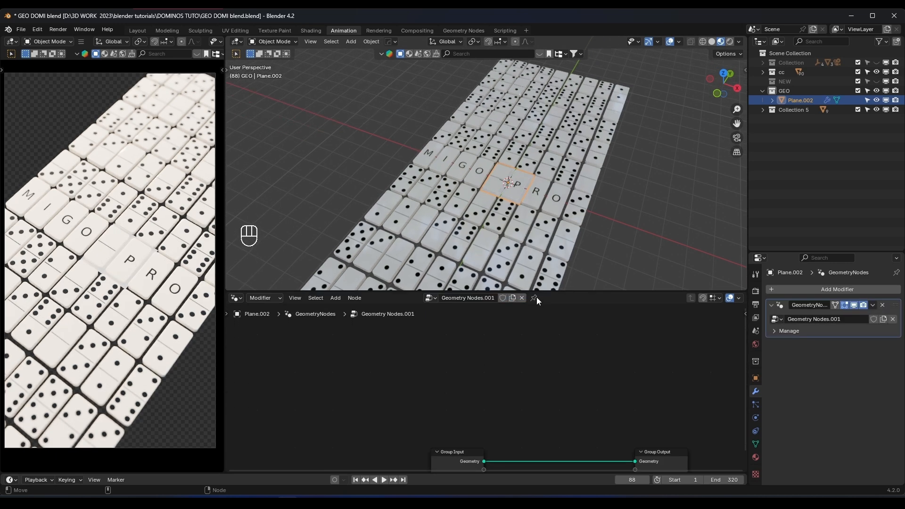
left_click(534, 298)
left_click_drag(551, 291, 556, 280)
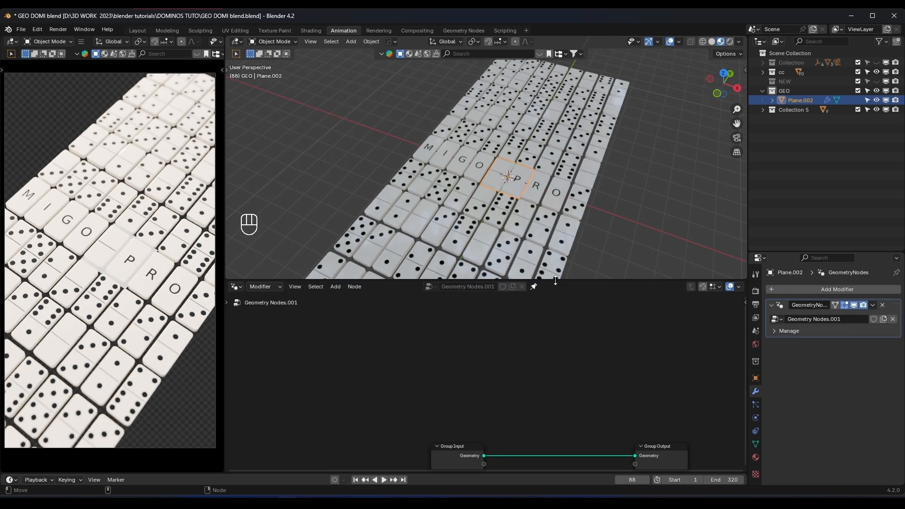
Hide the cc collection, resize the node area and delete the Group Input node
left_click(876, 72)
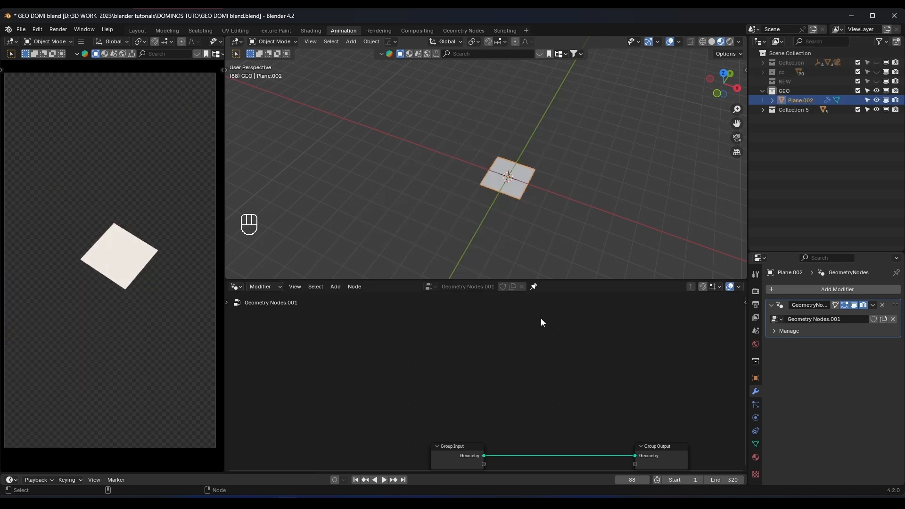
left_click_drag(552, 278, 553, 243)
scroll(571, 168, "up", 4)
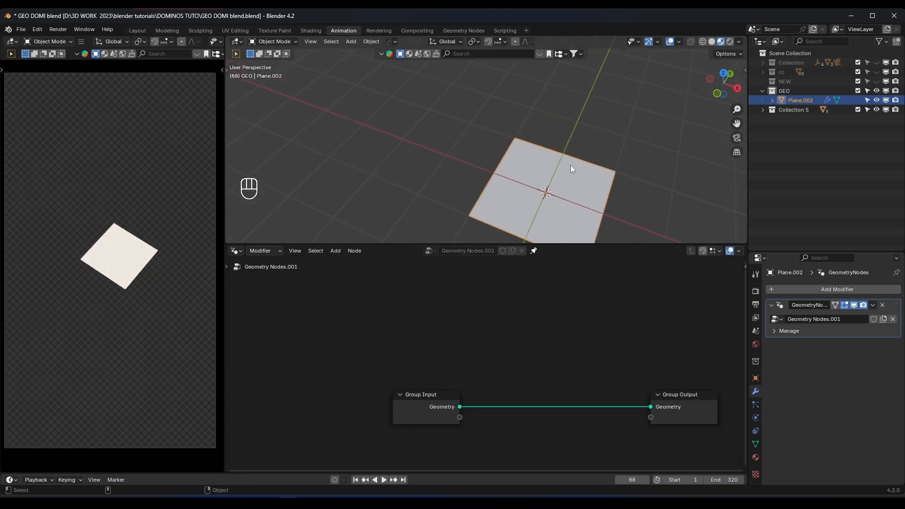
left_click_drag(561, 244, 561, 289)
scroll(550, 346, "down", 2)
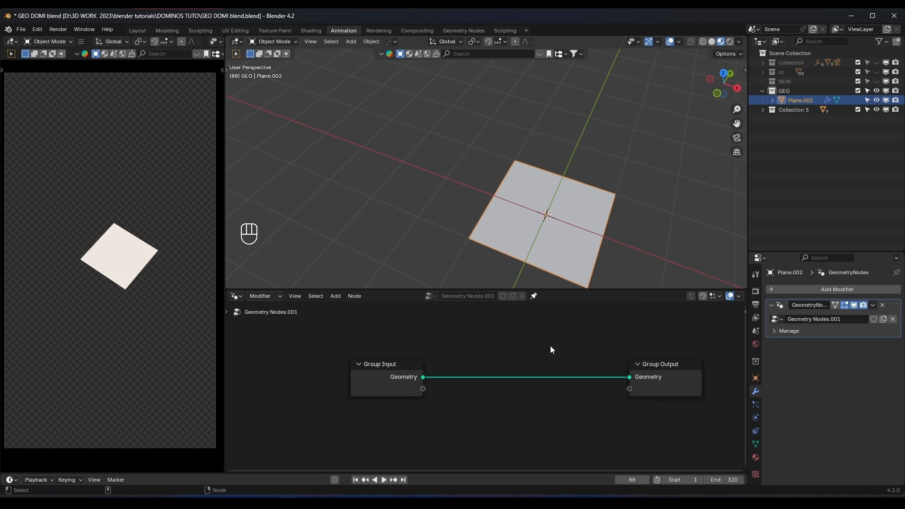
key("Home")
left_click(337, 348)
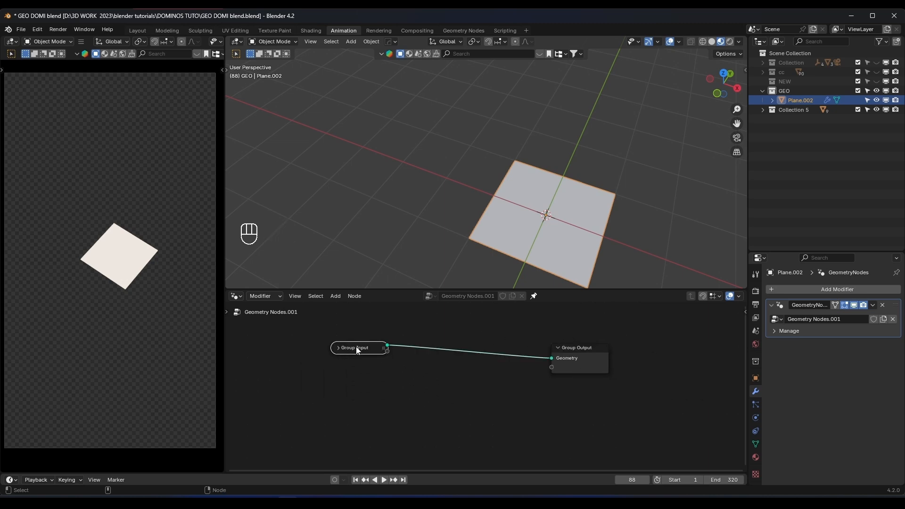
key("x")
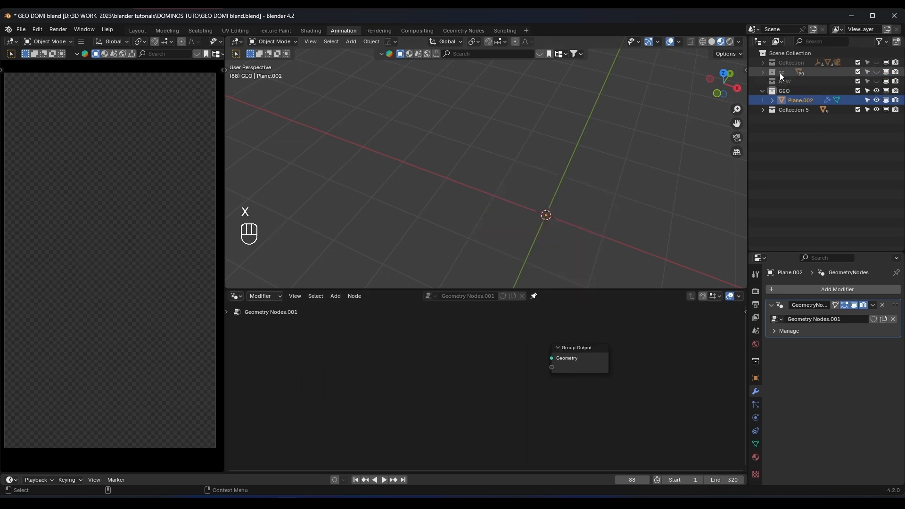
Add the cc collection to the node tree as a Collection Info node and connect its Instances to the Group Output geometry
left_click(876, 72)
left_click_drag(801, 72, 453, 309)
left_click_drag(370, 374, 575, 348)
scroll(417, 366, "up", 2)
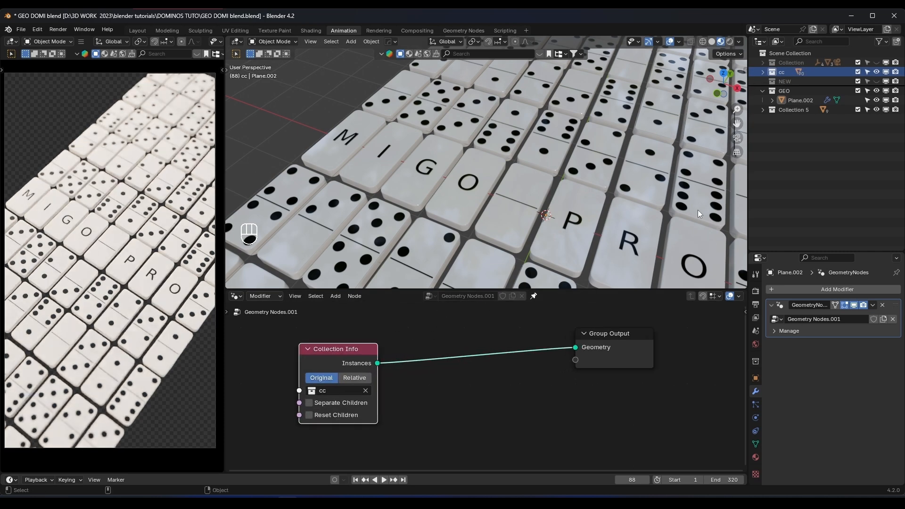
Hide the original cc collection from the viewport and renders, and select the instanced domino set
left_click(876, 72)
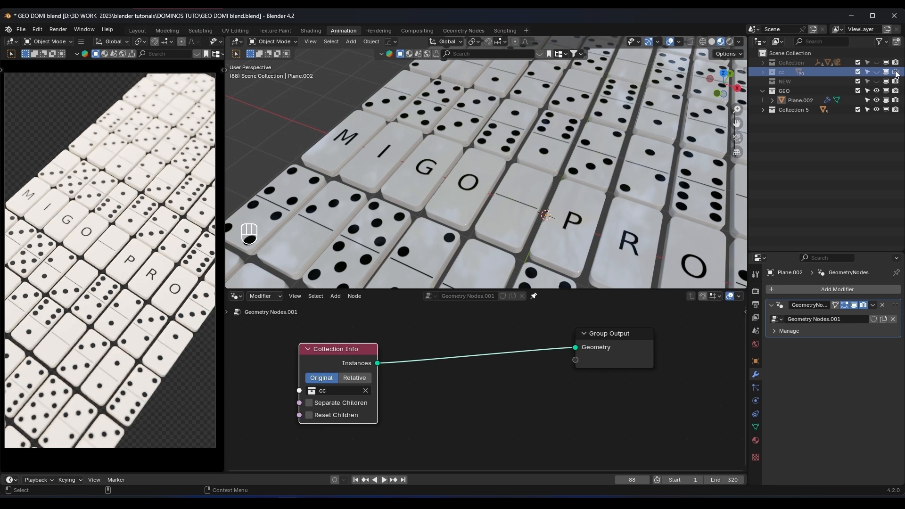
left_click(762, 72)
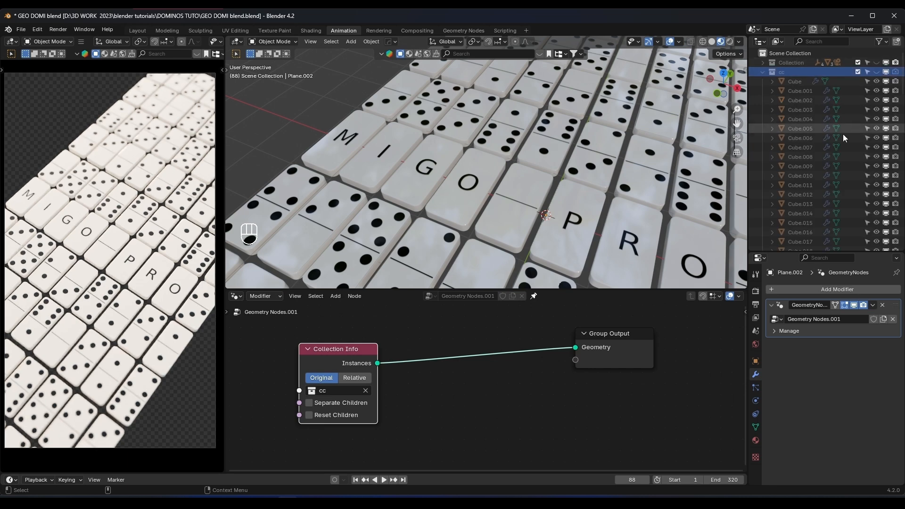
left_click(761, 72)
mouse_move(332, 366)
left_mouse_down()
mouse_move(349, 371)
mouse_move(344, 367)
left_mouse_up()
scroll(538, 189, "down", 6)
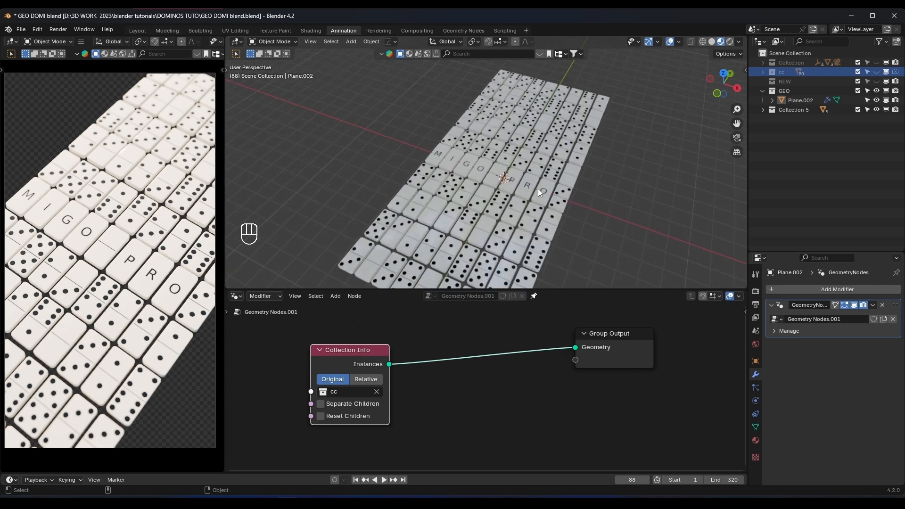
middle_click_drag(538, 189, 533, 184)
left_click(516, 210)
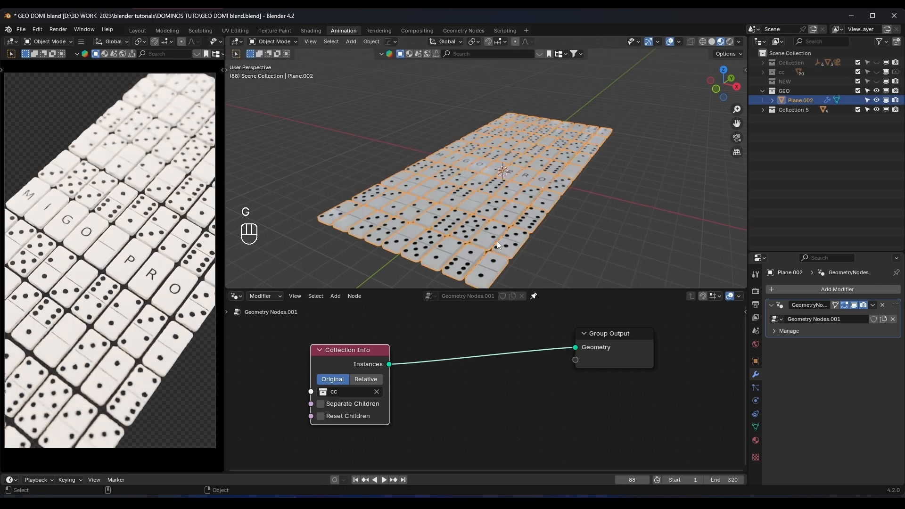
key("g")
Try a Transform Geometry node between Collection Info and Group Output, and remove it again, restoring the direct link
left_click(300, 341)
key("shift+a")
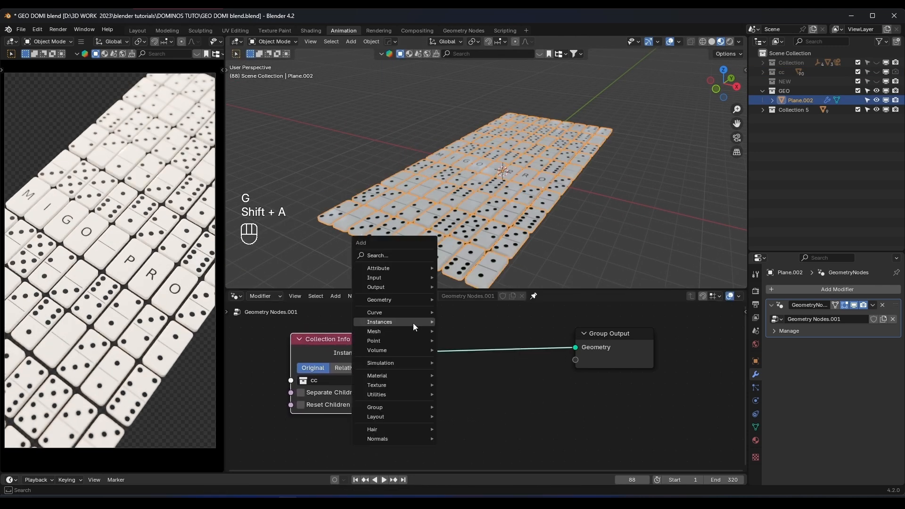
type("g")
key("Down")
key("Down")
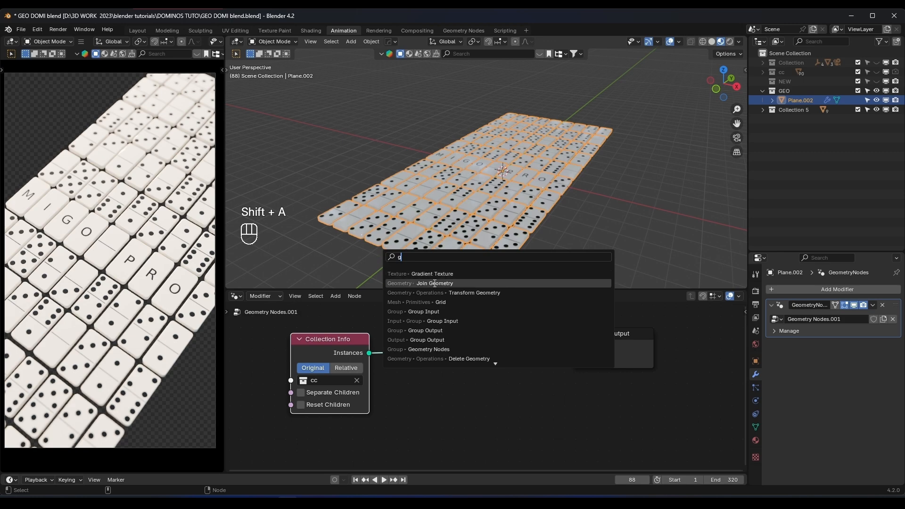
key("Return")
left_click(476, 392)
left_click_drag(479, 397, 509, 420)
right_click(479, 397)
right_click(480, 408)
right_click(499, 420)
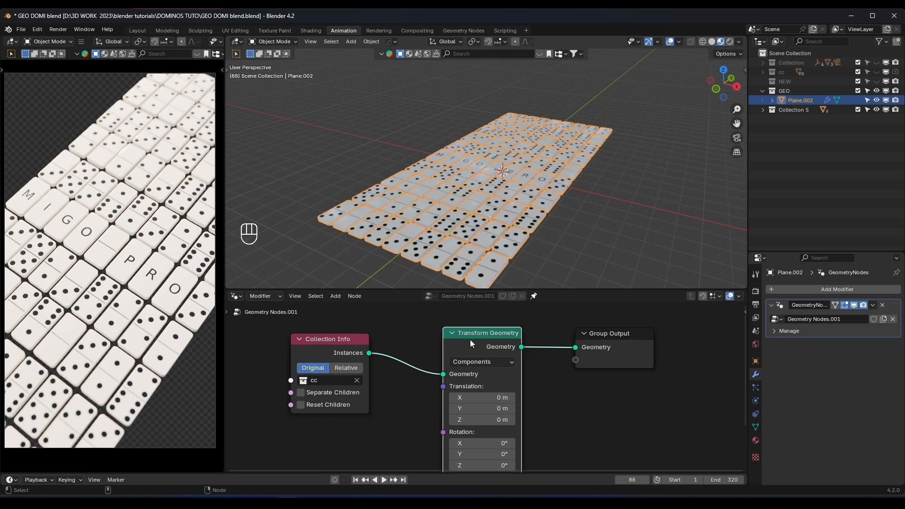
key("x")
left_click_drag(369, 352, 575, 347)
Enable Separate Children on the Collection Info node and move the node farther away from the Group Output
middle_click_drag(394, 393, 451, 382, "shift")
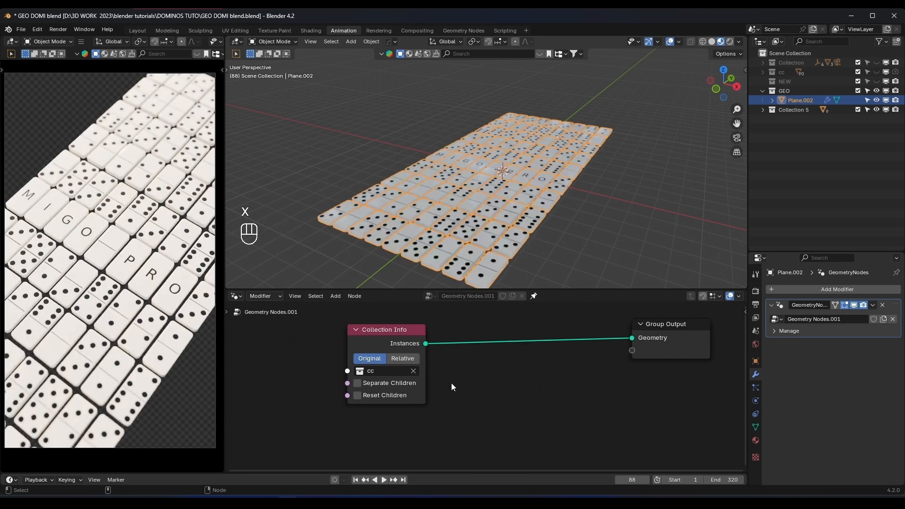
left_click_drag(375, 363, 345, 359)
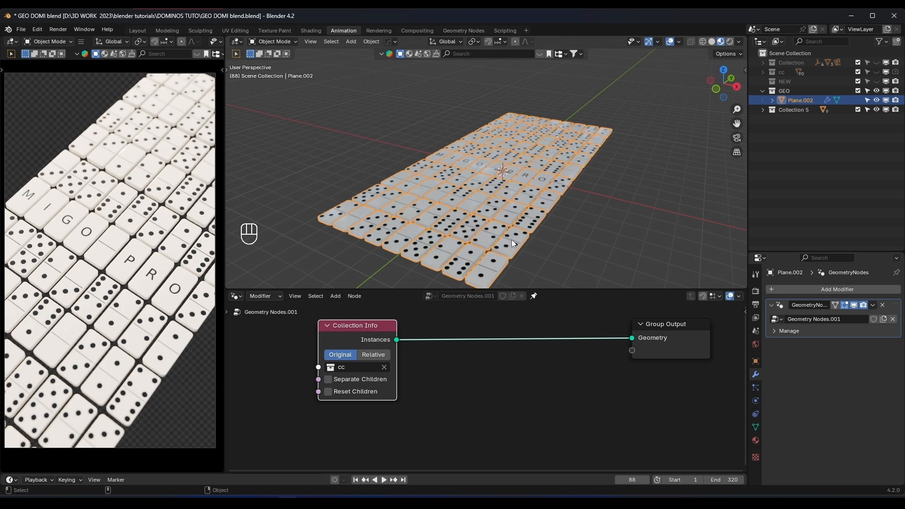
left_click(328, 380)
left_click_drag(349, 336, 305, 337)
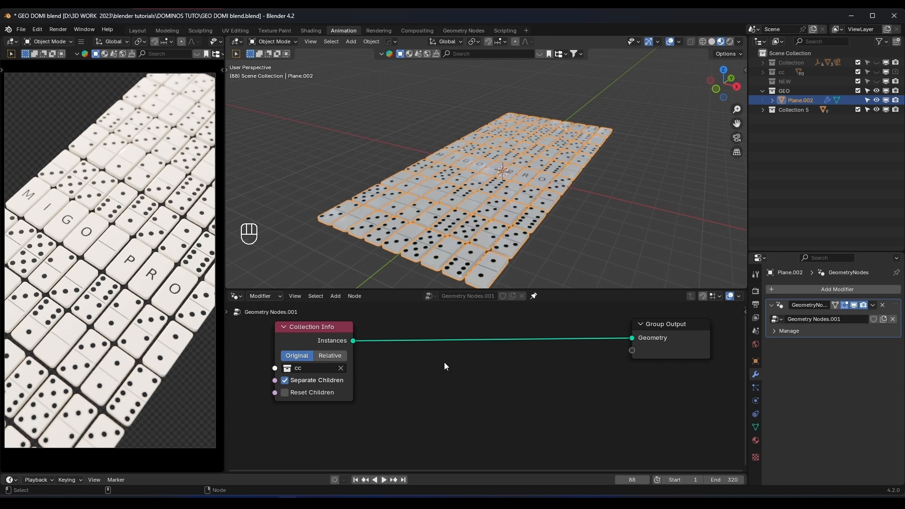
Insert a Rotate Instances node on the link between the Collection Info and Group Output nodes
middle_click_drag(564, 211, 563, 211)
middle_click_drag(462, 162, 461, 333)
scroll(450, 372, "down", 2)
key("shift+a")
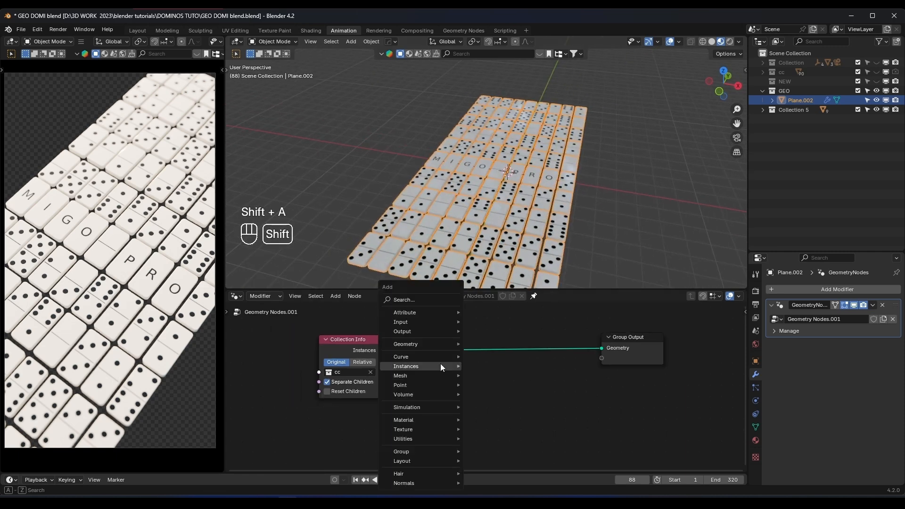
type("rot")
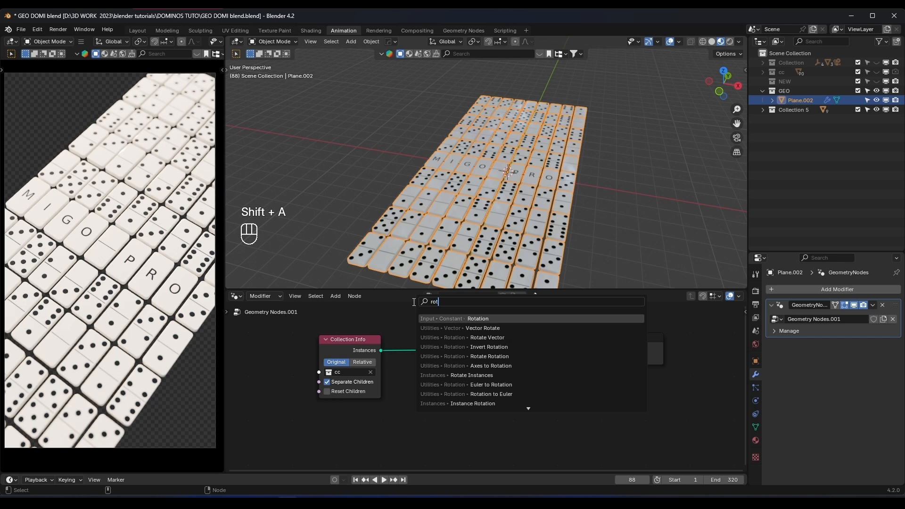
left_click(471, 375)
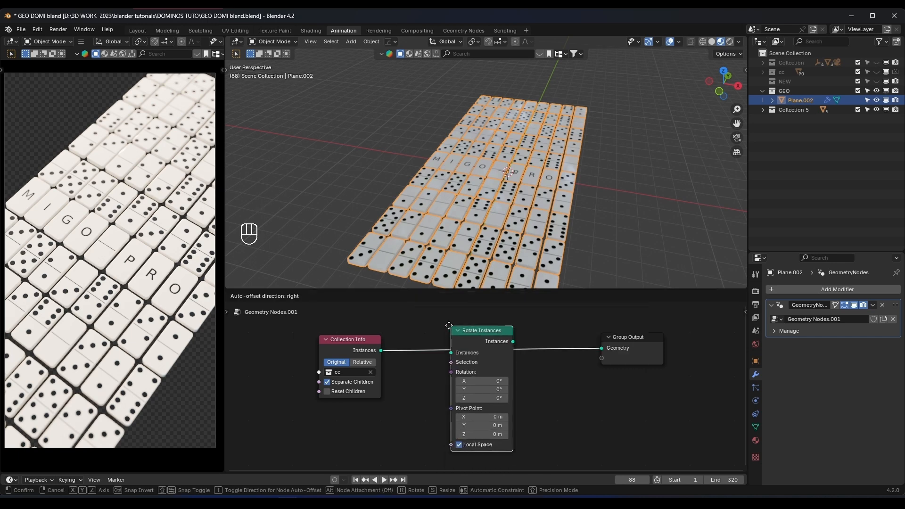
left_click(473, 334)
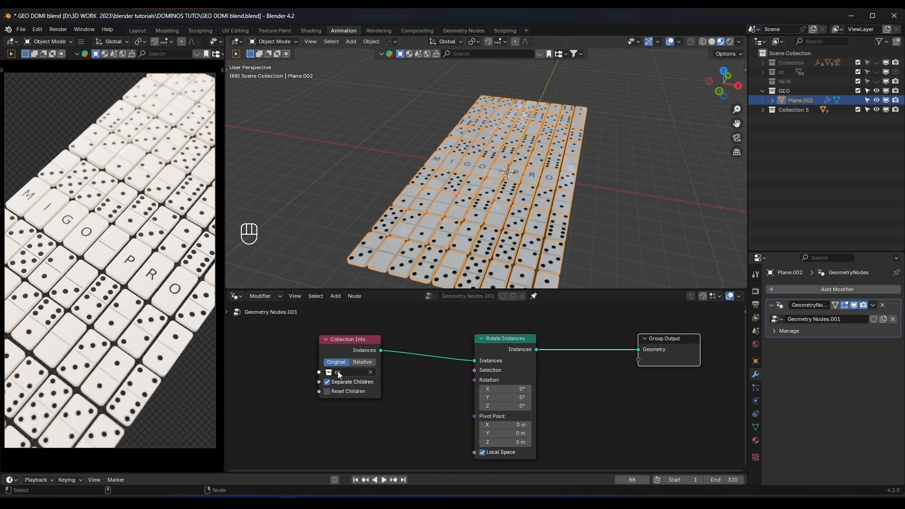
Add a sphere-shaped empty at the centre of the domino grid and scale it to about 2.04
middle_click_drag(471, 189, 490, 181)
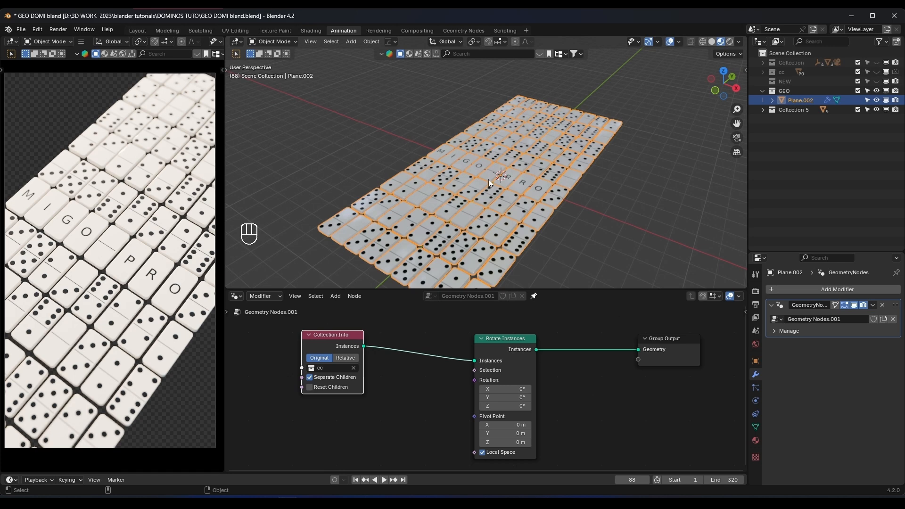
scroll(503, 167, "down", 3)
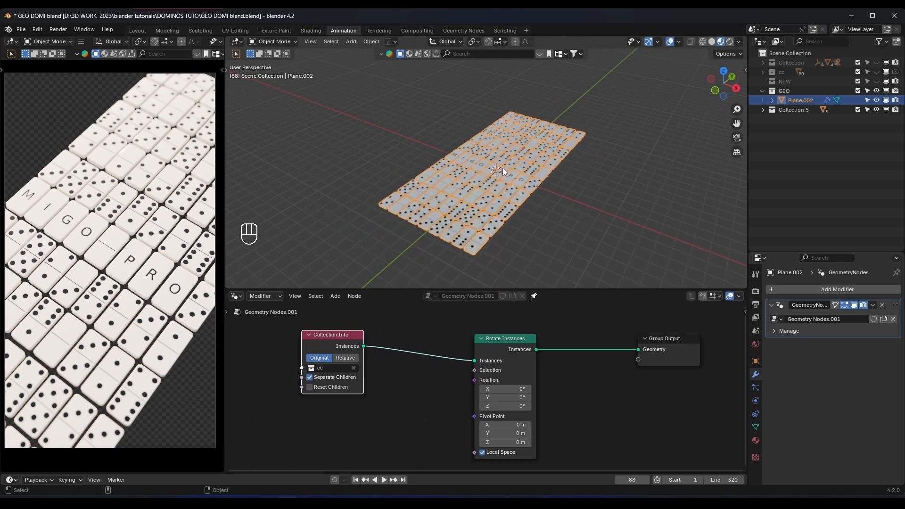
scroll(504, 168, "up", 3)
mouse_move(505, 170)
middle_mouse_down()
mouse_move(480, 162)
mouse_move(502, 174)
middle_mouse_up()
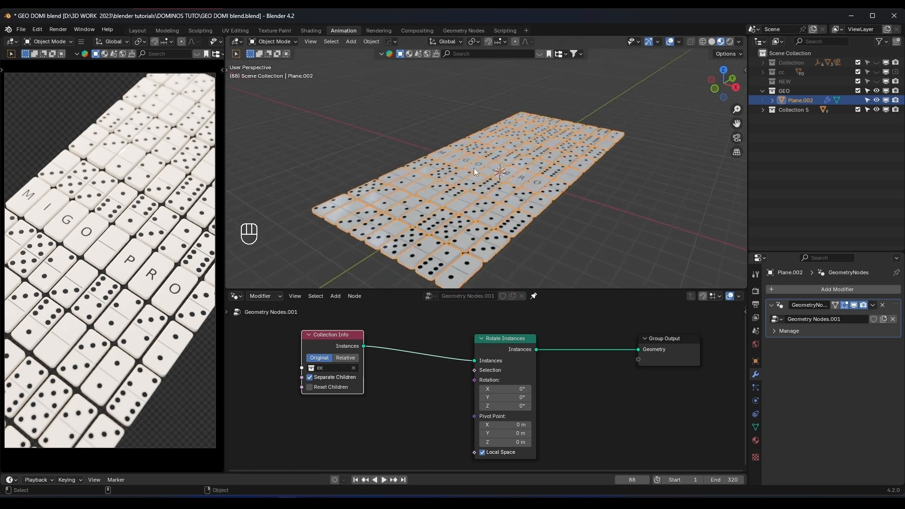
key("shift+a")
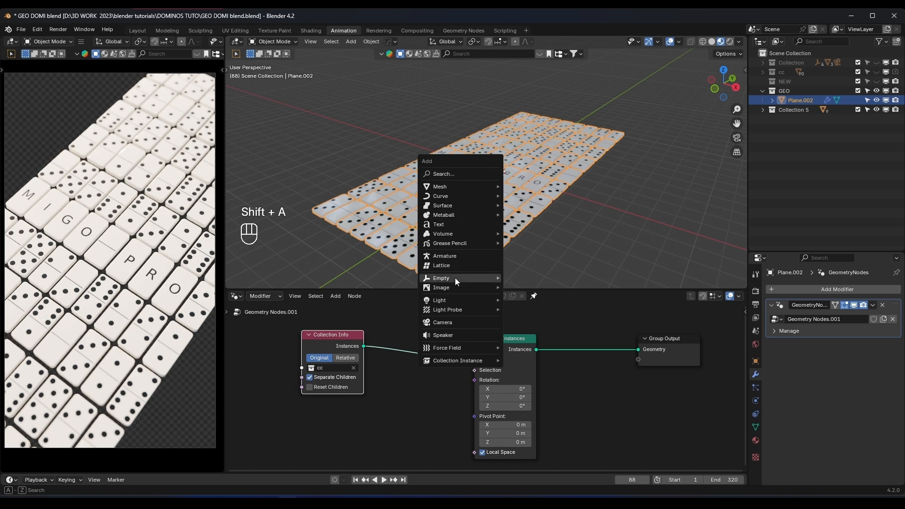
mouse_move(455, 278)
left_click(525, 329)
key("s")
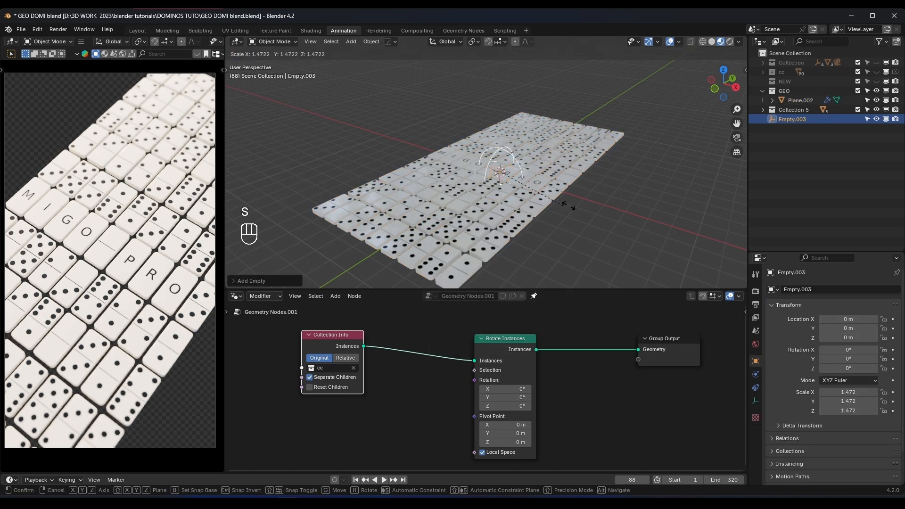
left_click(595, 201)
Move the empty along the X axis to about -6.61 m, beside the M of the lettered domino row
middle_click_drag(561, 204, 584, 205)
key("g")
key("x")
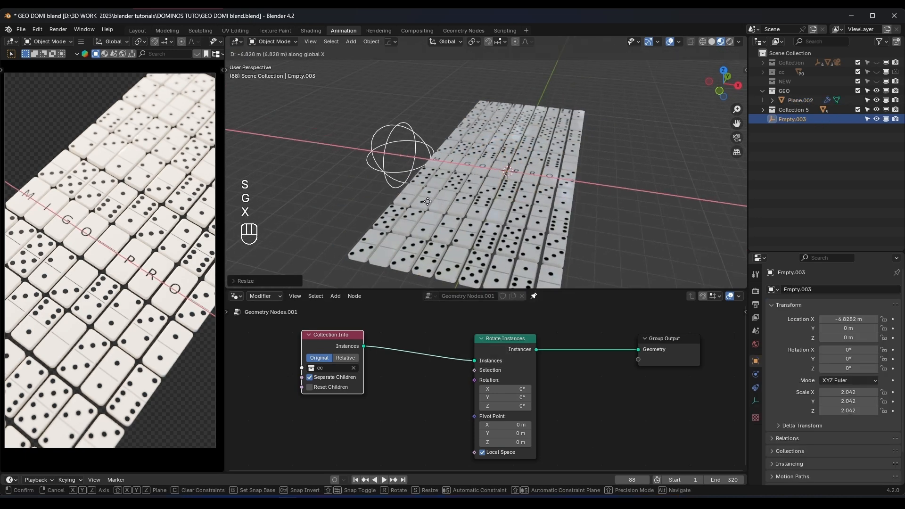
left_click(433, 202)
Add the new empty to the node tree as an Object Info node and place it below the Collection Info node
scroll(473, 384, "down", 4)
middle_click_drag(465, 388, 531, 350, "shift")
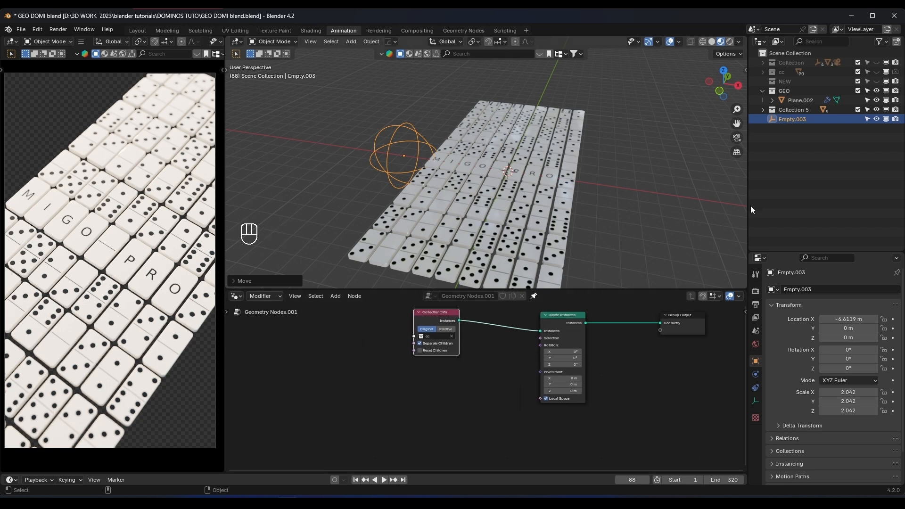
left_click_drag(796, 120, 407, 353)
left_click_drag(304, 422, 302, 415)
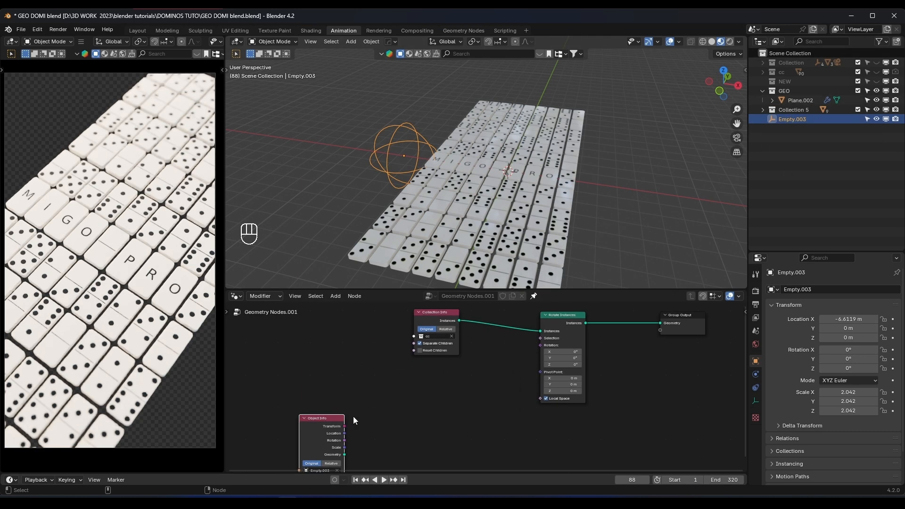
scroll(358, 418, "up", 2)
middle_click_drag(364, 420, 430, 354, "shift")
left_click_drag(333, 376, 331, 359)
middle_click_drag(402, 361, 387, 399, "shift")
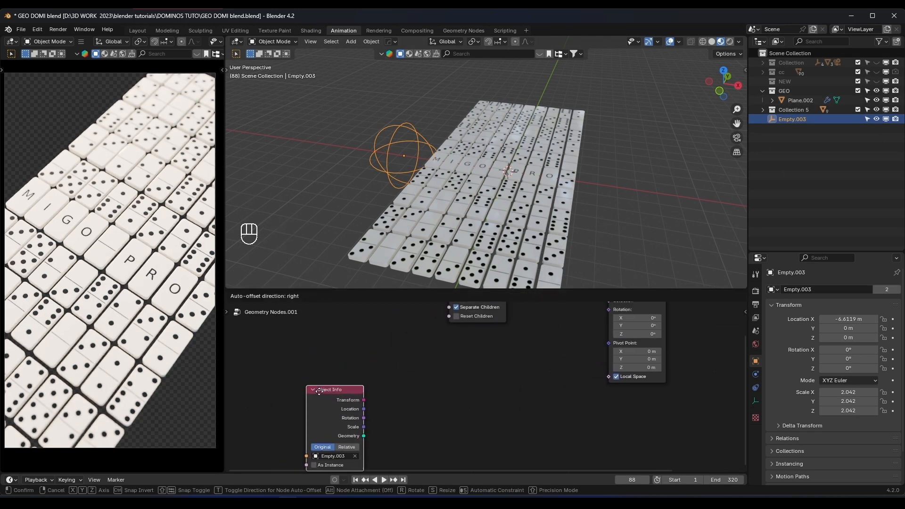
Add a Position node above the Object Info node and line the two up
scroll(457, 369, "down", 1)
scroll(416, 386, "down", 1)
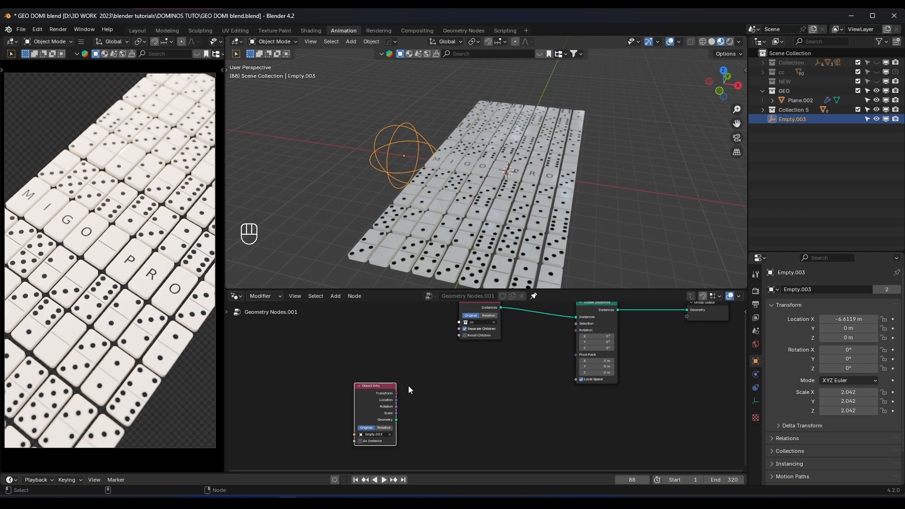
scroll(441, 390, "up", 1)
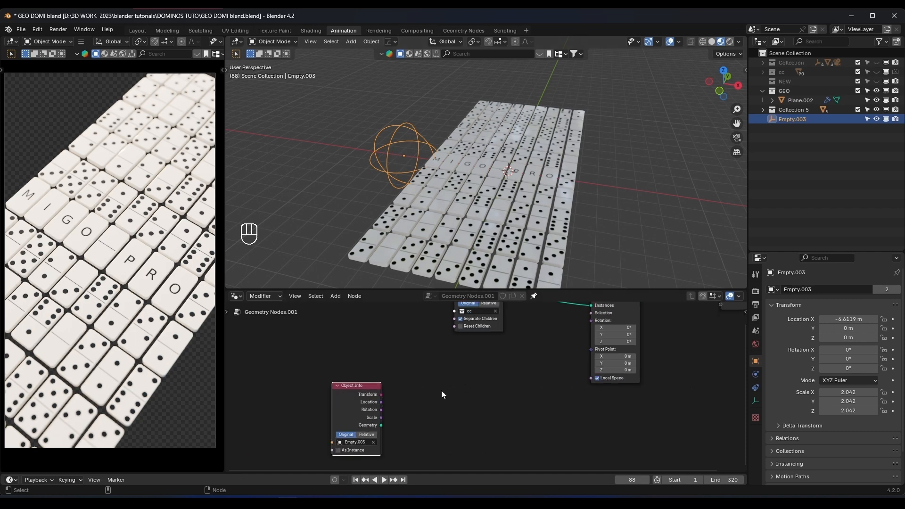
scroll(430, 373, "up", 1)
key("shift+a")
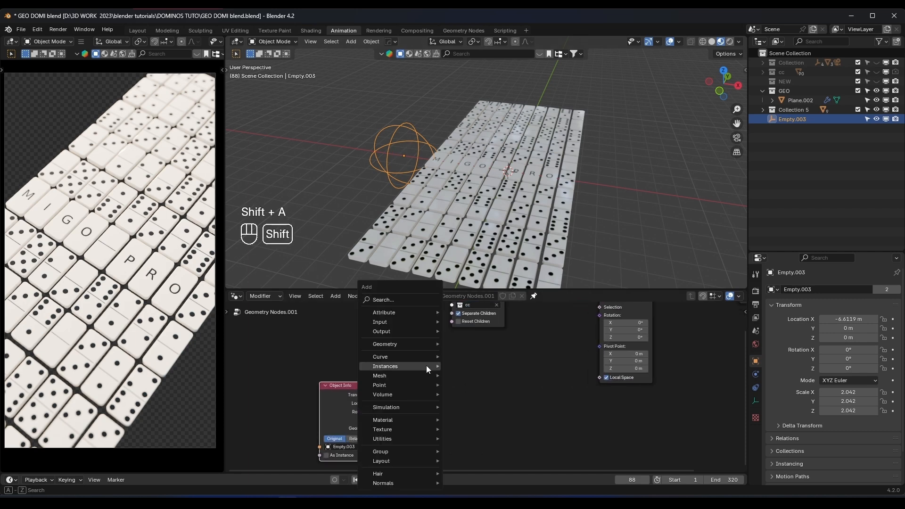
left_click(389, 297)
type("po")
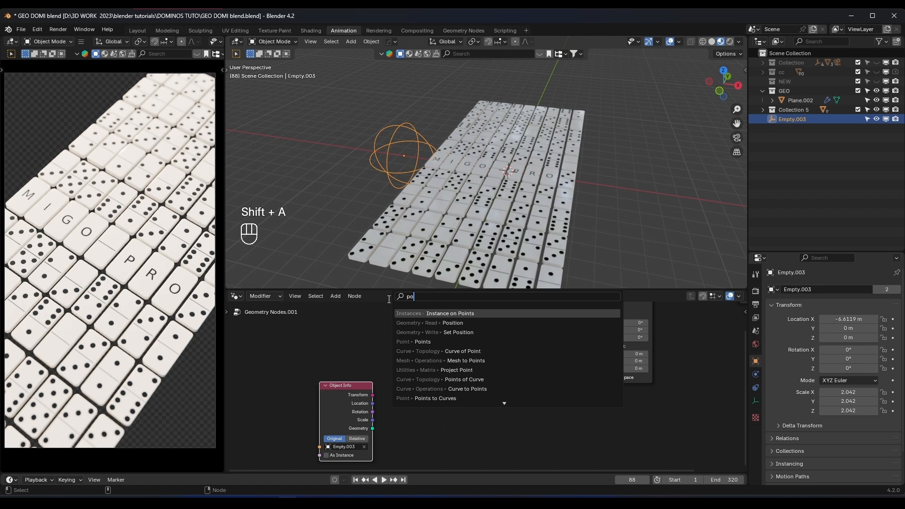
left_click(414, 322)
left_click(332, 353)
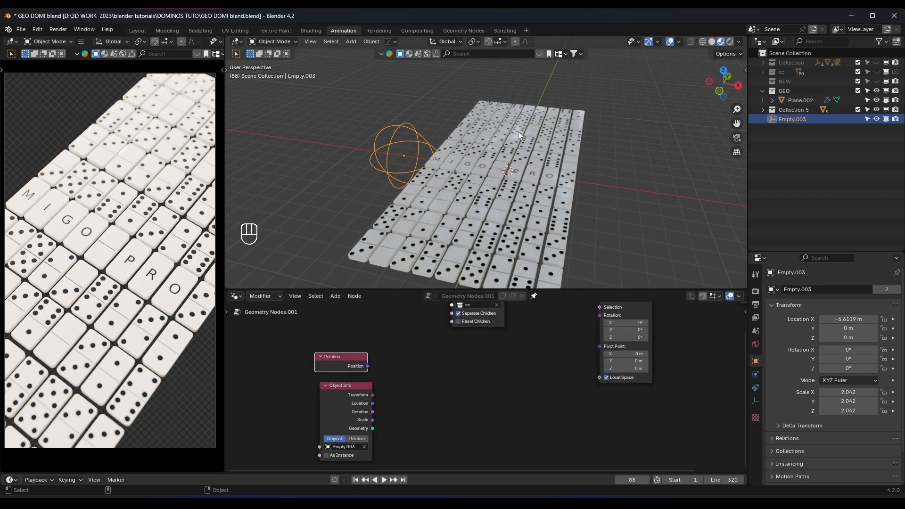
left_click_drag(357, 402, 331, 392)
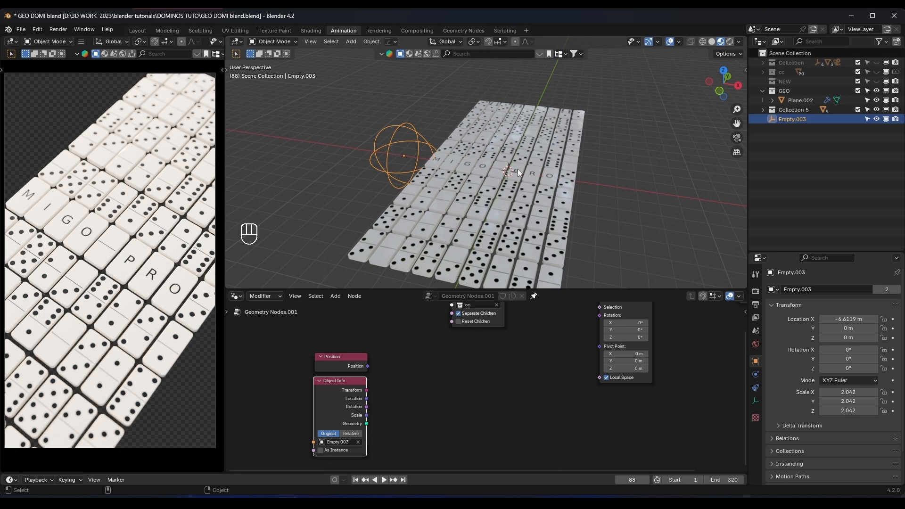
key("shift+a")
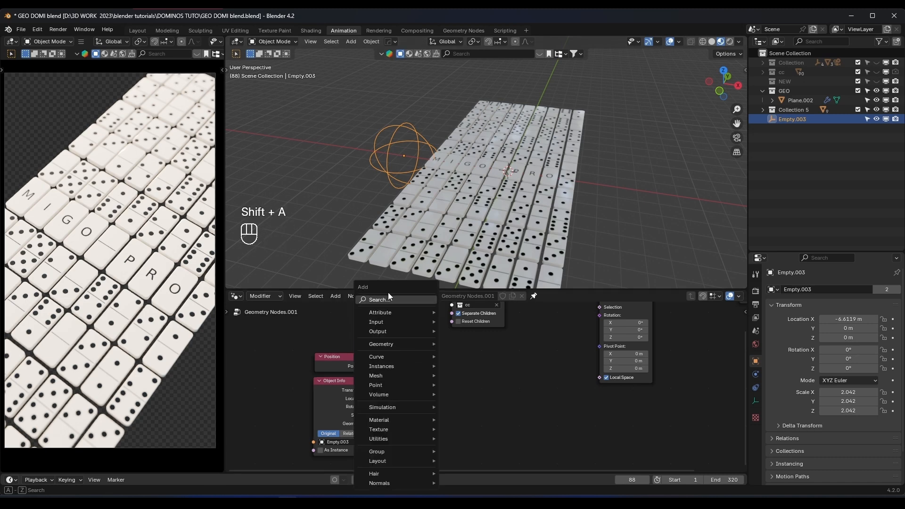
left_click(389, 299)
type("math")
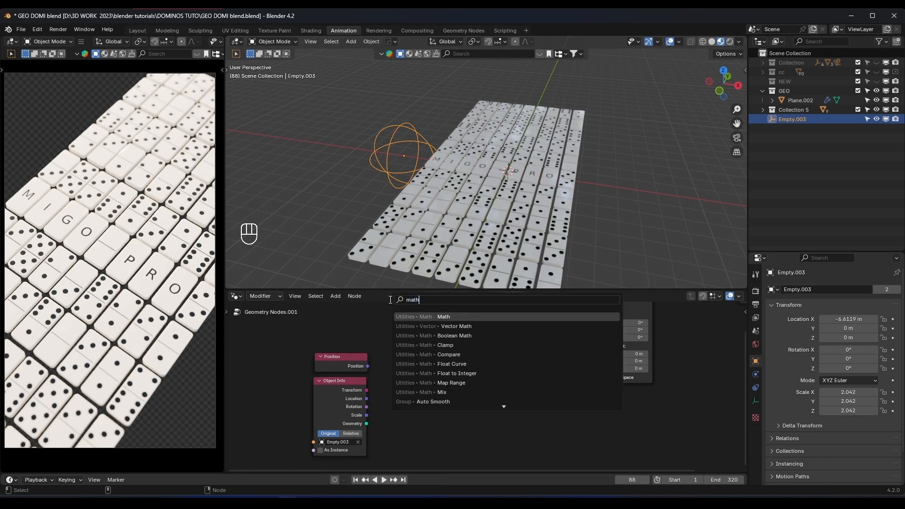
key("Return")
right_click(398, 332)
Add a Vector Math node beside the Position and Object Info nodes and set its operation to Distance
key("shift+a")
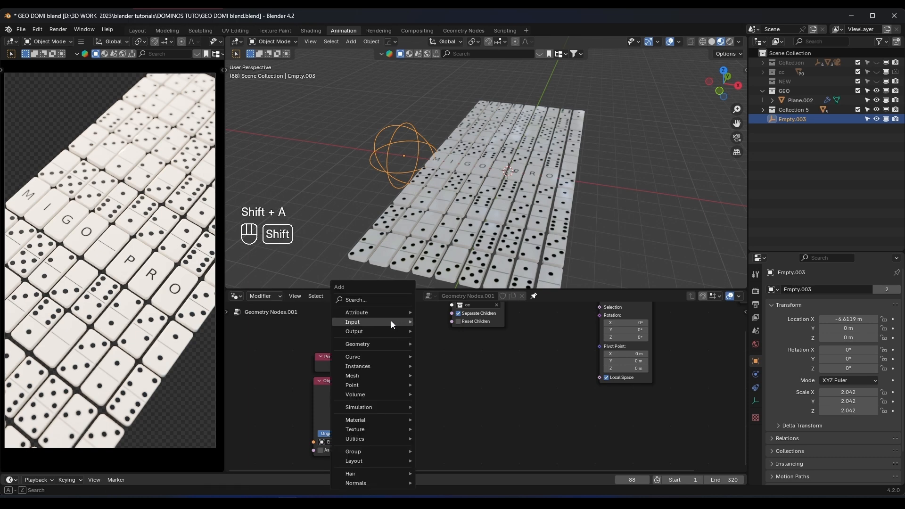
left_click(381, 299)
type("vi")
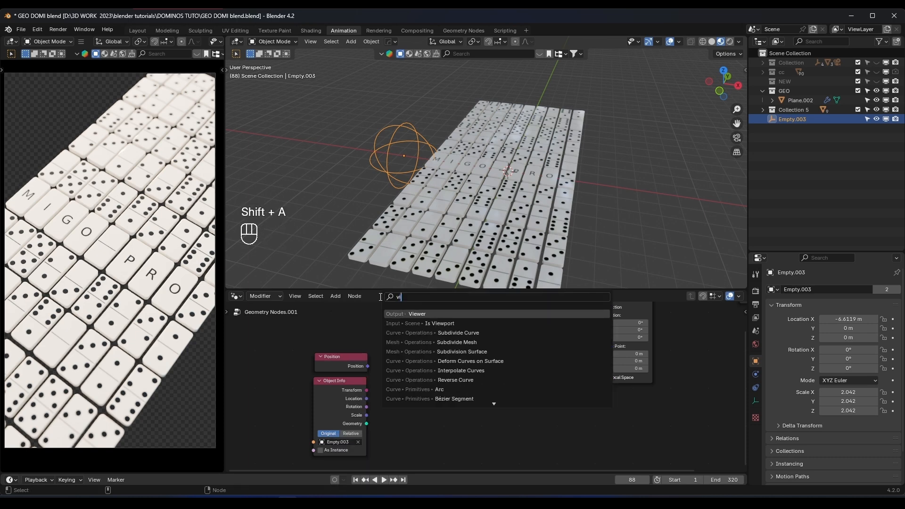
type("cto")
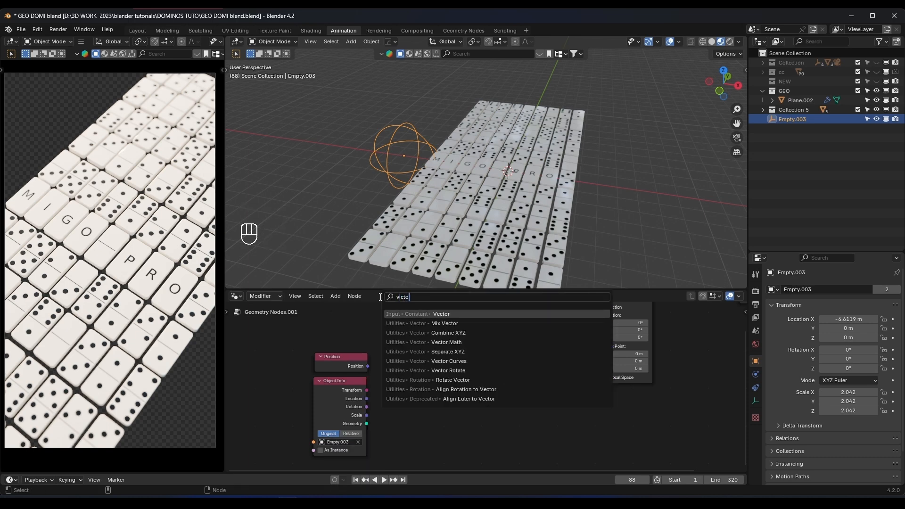
key("Down")
key("Down")
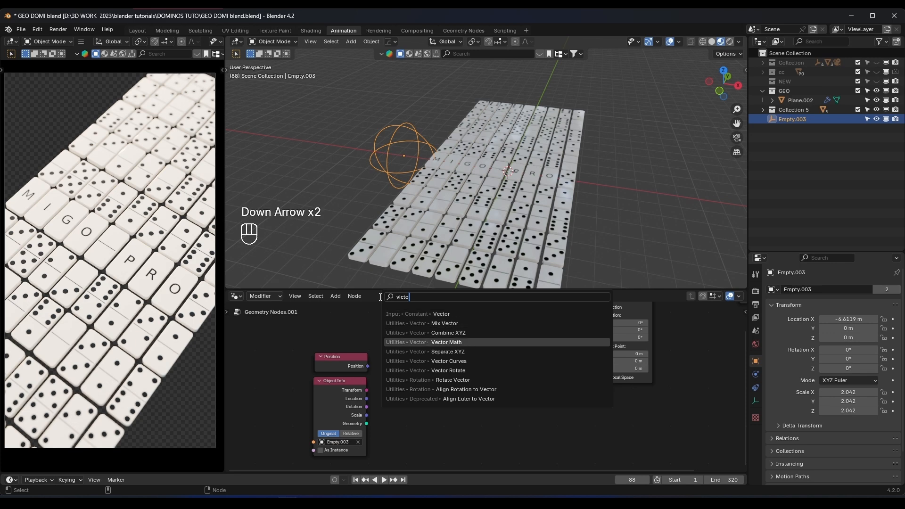
key("Return")
left_click(422, 363)
left_click(423, 368)
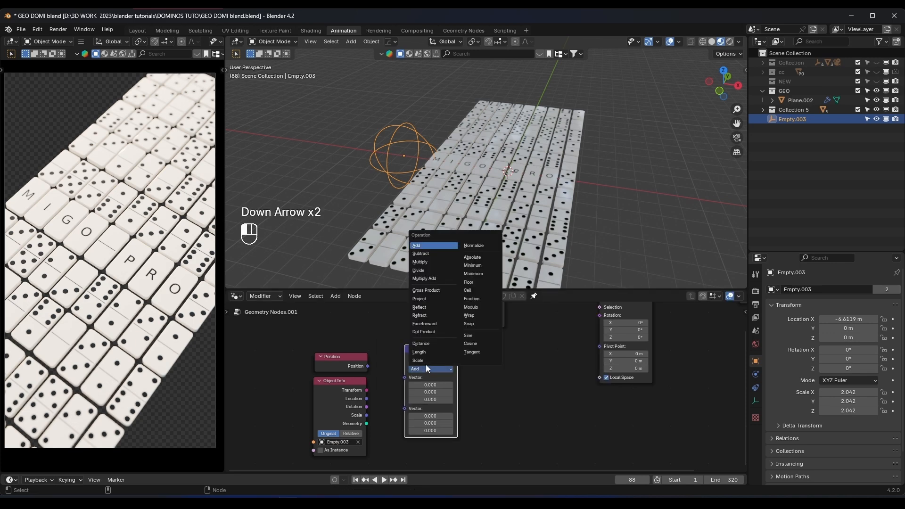
left_click(421, 351)
Connect the Position output and the Object Info Location to the two Vector inputs of the Distance node
left_click_drag(367, 366, 349, 343)
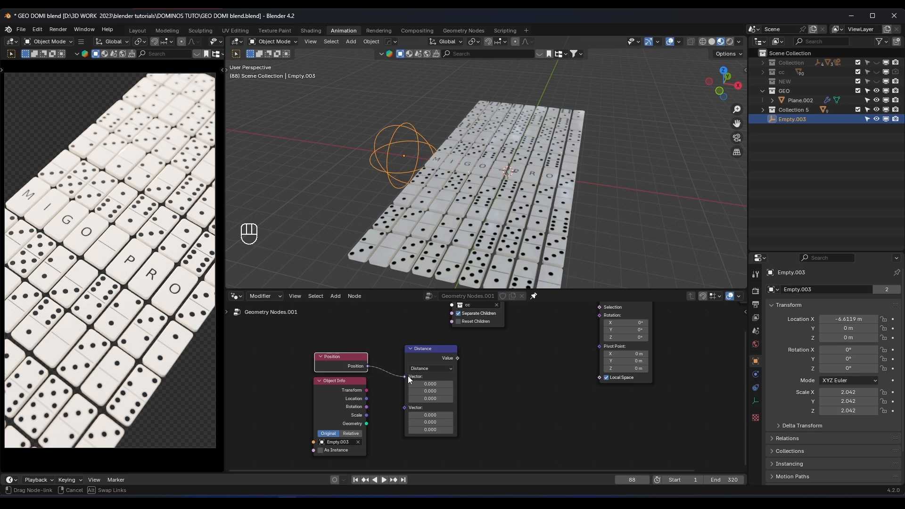
left_click_drag(415, 382, 414, 382)
left_click_drag(366, 398, 409, 383)
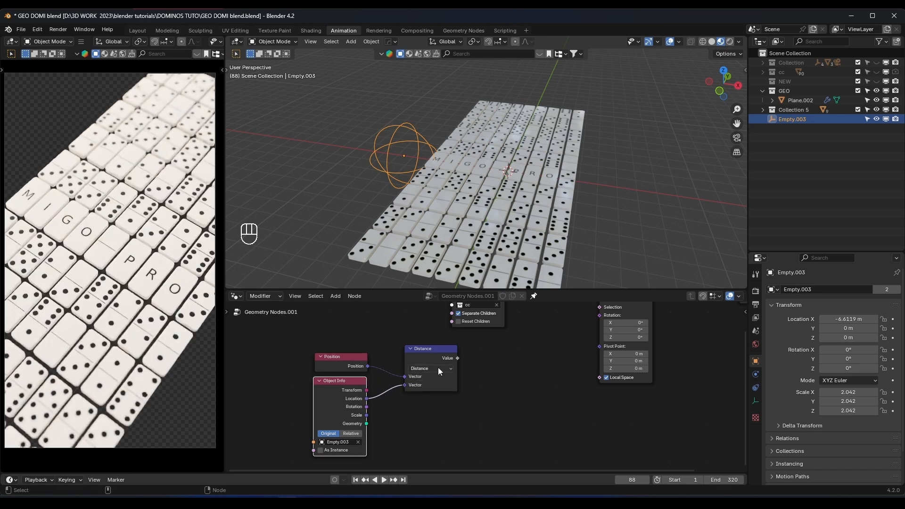
Add a Map Range node after the Distance node and feed the distance value into its Value input
scroll(488, 373, "up", 1)
key("shift+a")
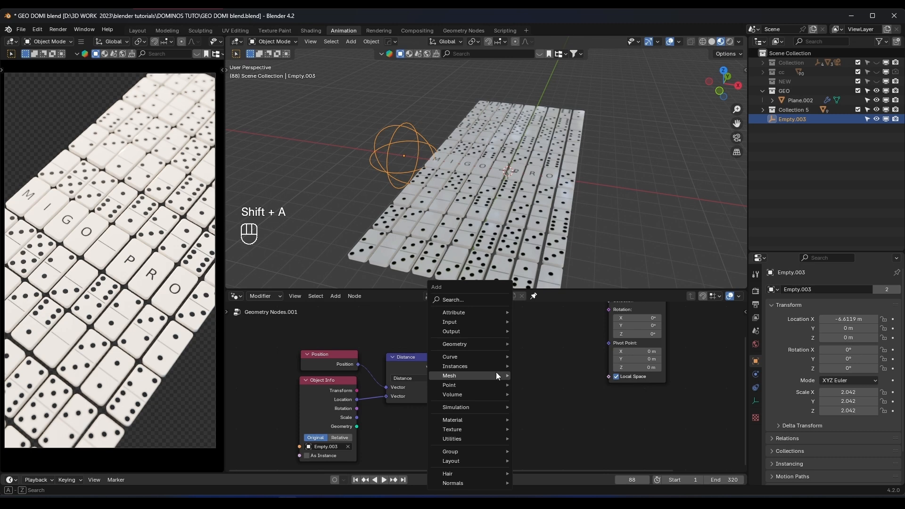
left_click(457, 299)
type("map")
key("Return")
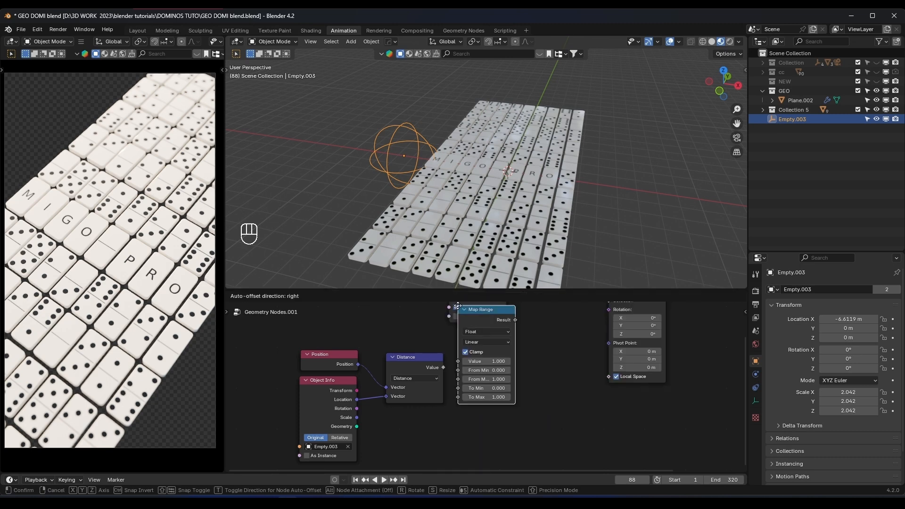
left_click(475, 347)
left_click_drag(444, 368, 394, 377)
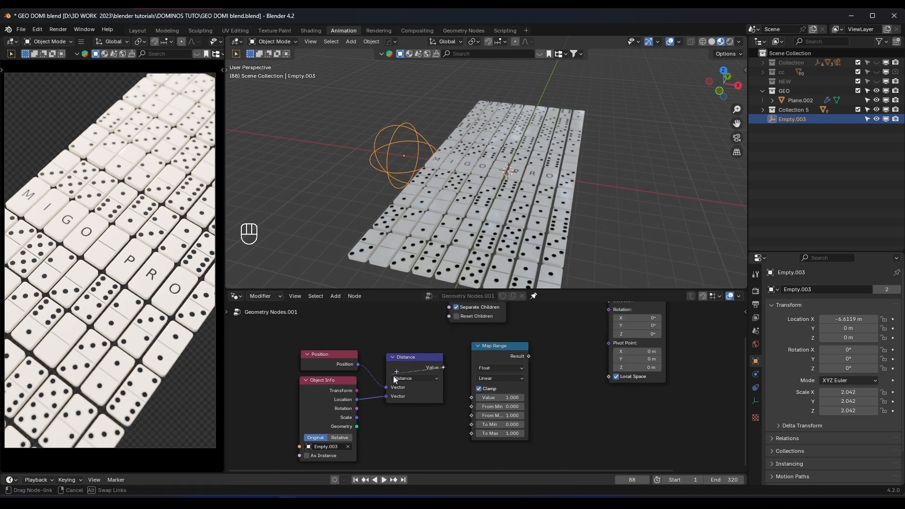
left_click_drag(482, 398, 481, 398)
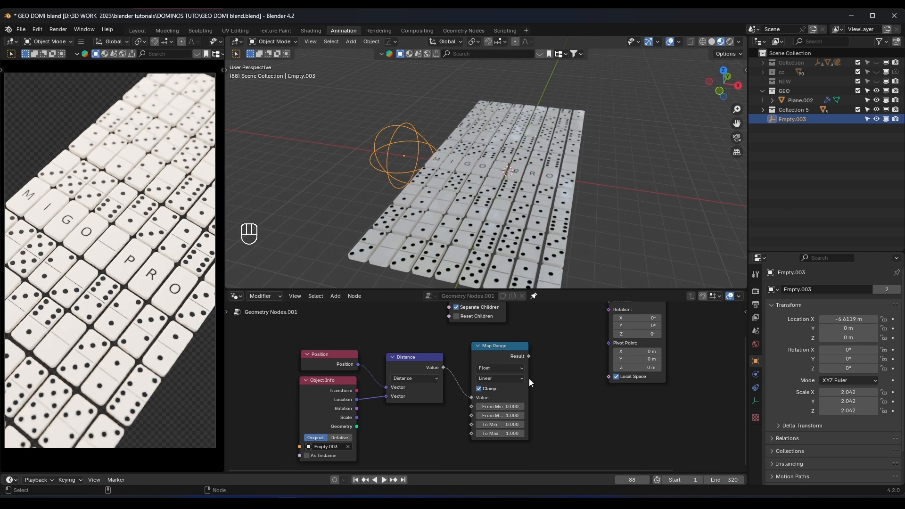
Set the Map Range interpolation to Smoother Step and connect its Result to the Rotation of Rotate Instances
left_click(516, 378)
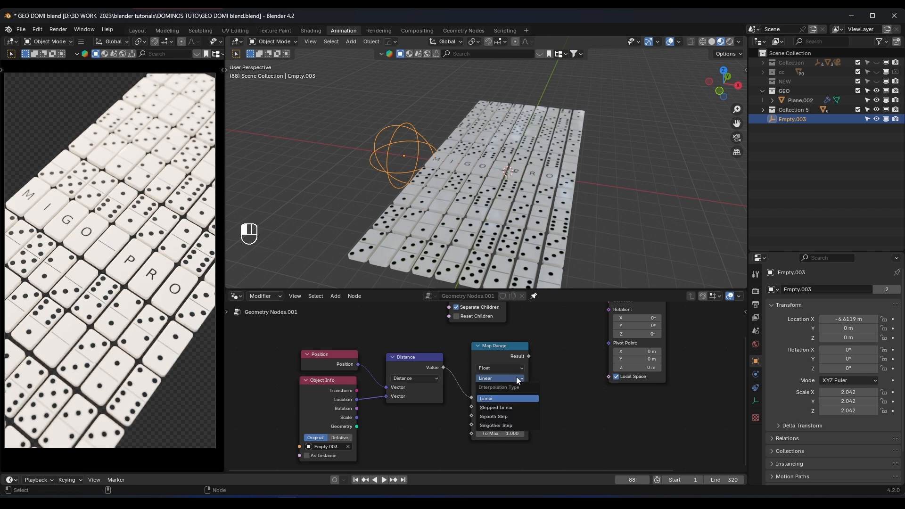
left_click(505, 425)
middle_click_drag(550, 369, 482, 410)
left_click_drag(461, 397, 483, 384)
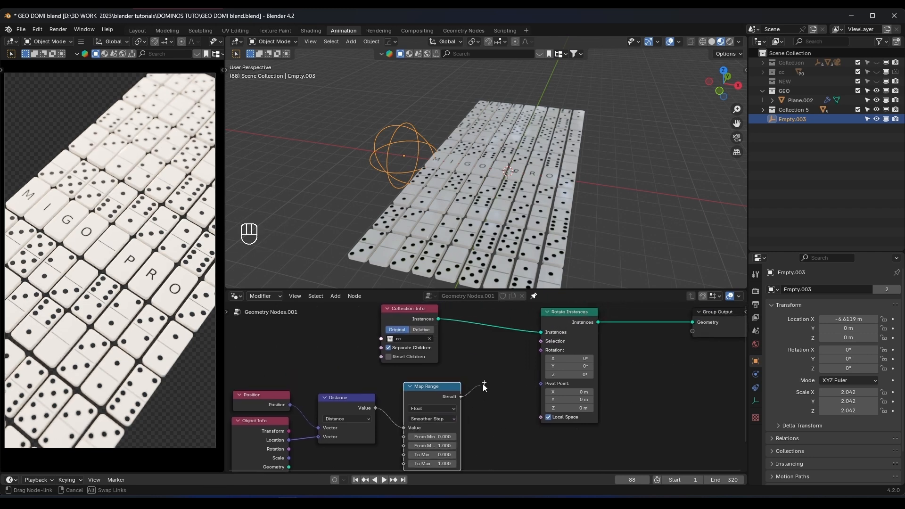
left_click_drag(542, 352, 541, 350)
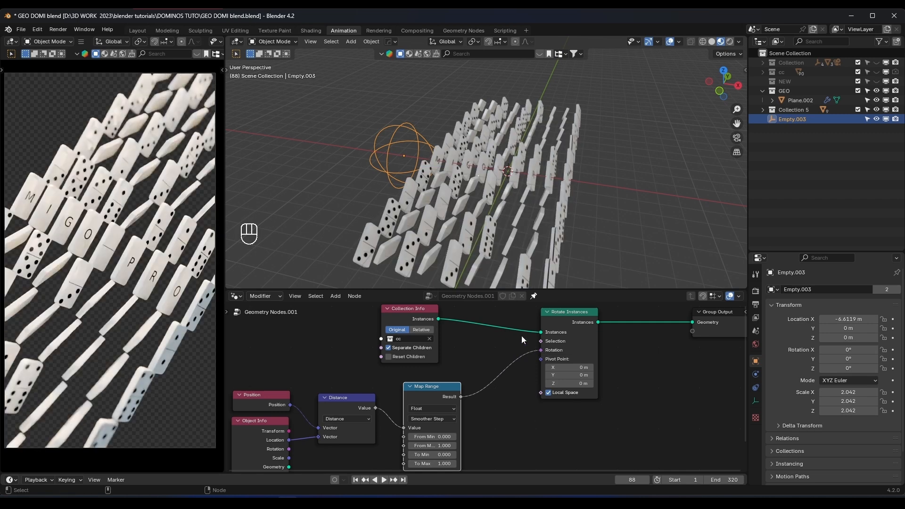
Try moving the empty along the X axis across the domino grid
key("g")
key("x")
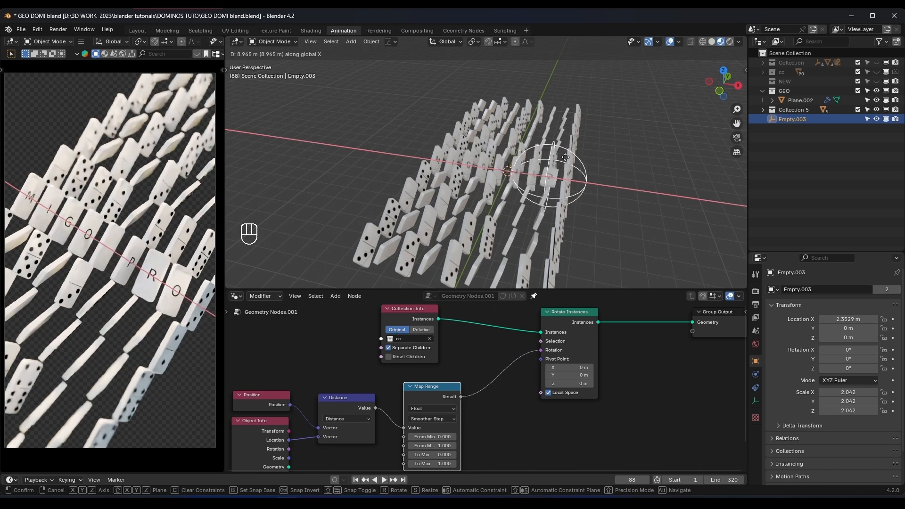
right_click(472, 149)
Move the Rotate Instances node farther from Map Range and cut the link into its Rotation input
middle_click_drag(474, 120, 478, 225)
scroll(469, 148, "up", 4)
scroll(520, 172, "down", 3)
left_click_drag(590, 355, 640, 369)
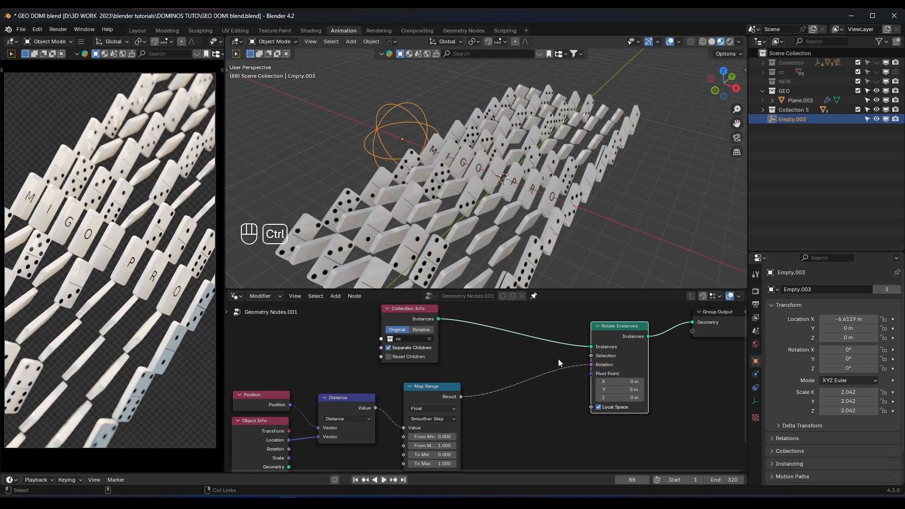
right_click_drag(558, 359, 556, 375, "ctrl")
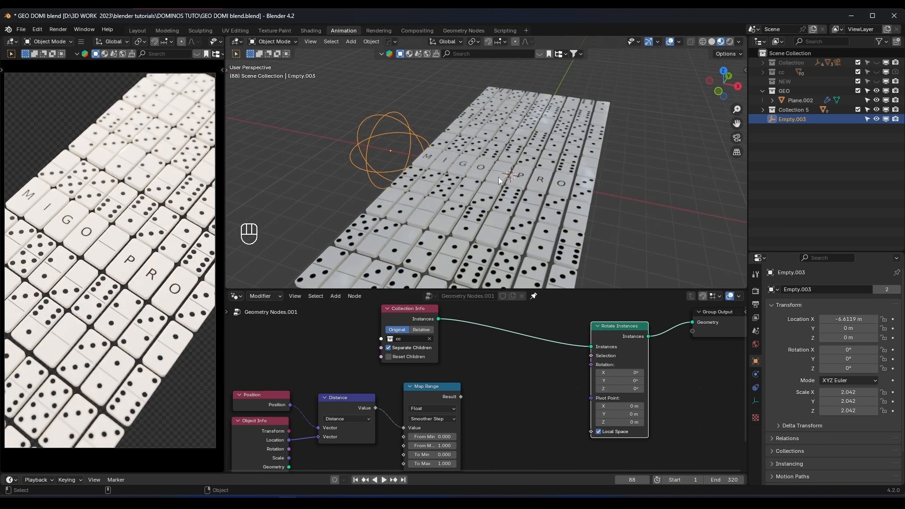
Add another node to the tree for the gap between Map Range and Rotate Instances
key("shift+a")
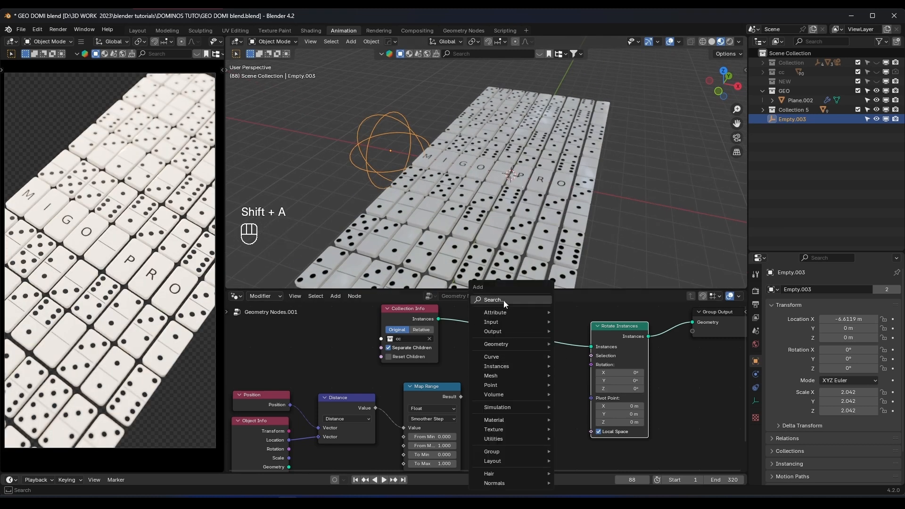
Add a Combine XYZ node and connect its Vector output to the Rotation input of Rotate Instances
type("comb")
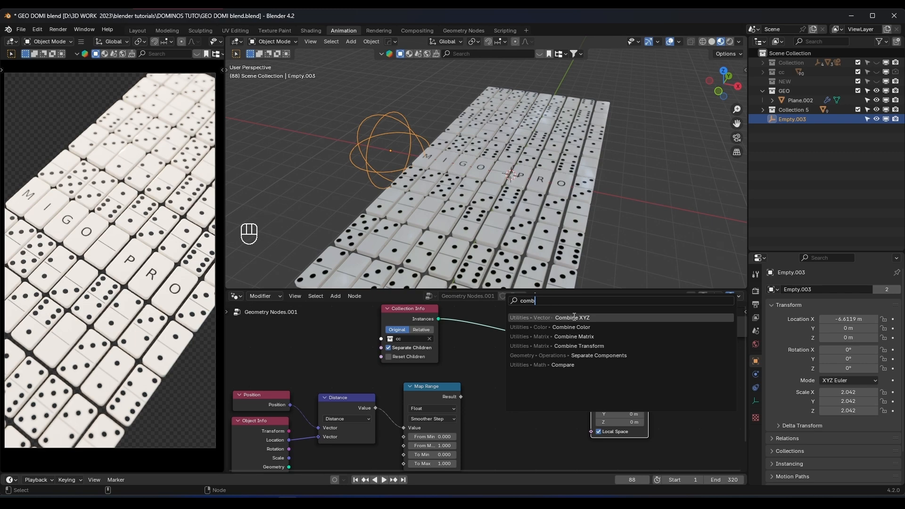
left_click(589, 319)
left_click(507, 367)
left_click_drag(564, 382, 598, 365)
Try out different rotation values on the Combine XYZ node's axes to see how the dominoes turn
left_click_drag(536, 380, 561, 404)
right_click(556, 395)
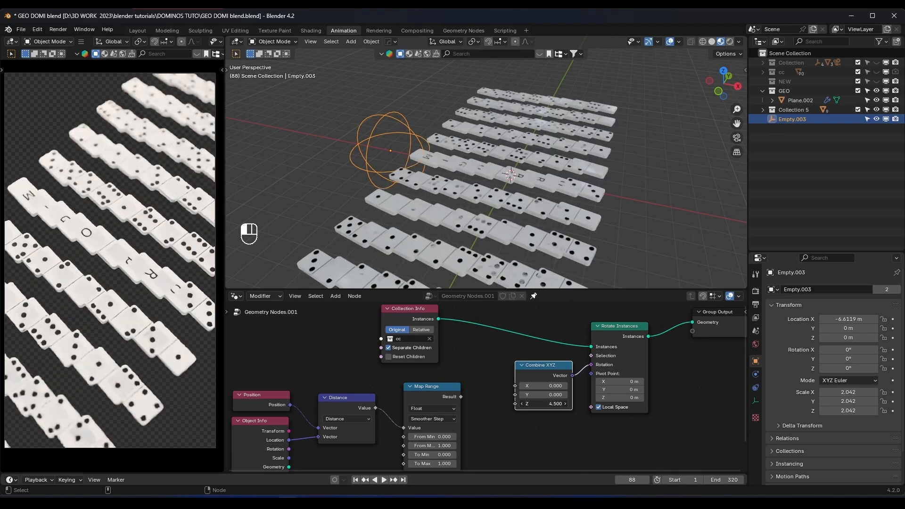
right_click(560, 403)
Connect the Map Range Result to the Combine XYZ node's Y input and test it by sliding the empty along X
left_click_drag(460, 396, 446, 374)
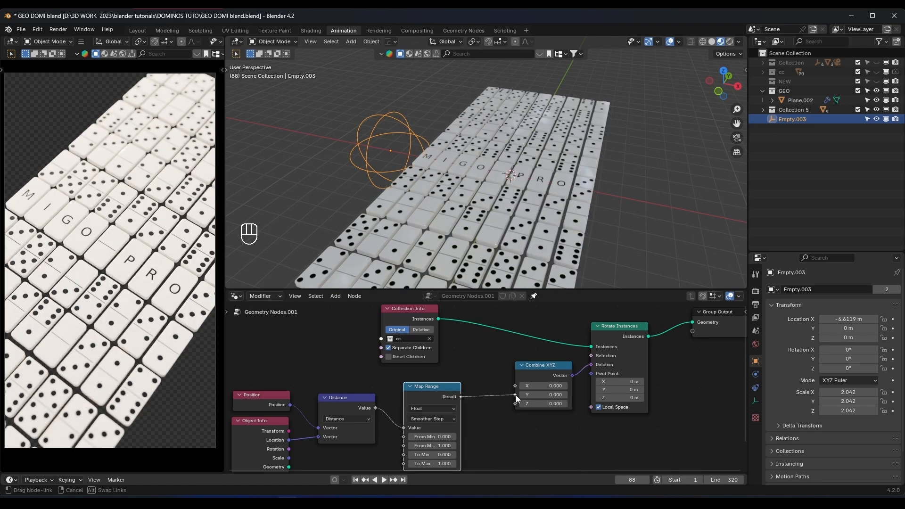
left_click_drag(516, 394, 516, 395)
key("g")
key("x")
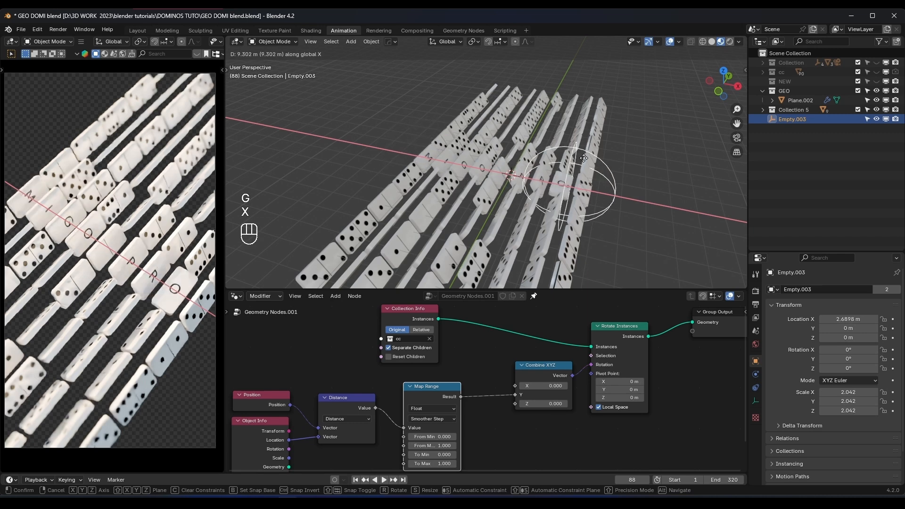
right_click(587, 175)
Set the Map Range node to From Min 0.73, From Max 1.85, To Min 1.73 and To Max -0.04
scroll(436, 171, "up", 3)
scroll(452, 401, "up", 2)
middle_click_drag(454, 425, 488, 384)
scroll(488, 384, "up", 1)
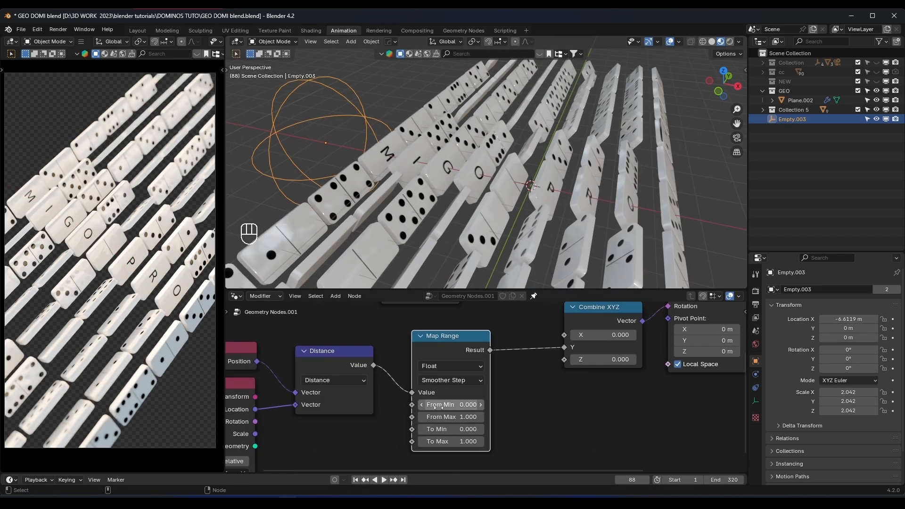
mouse_move(454, 340)
left_mouse_down()
mouse_move(471, 340)
mouse_move(464, 346)
left_mouse_up()
left_click_drag(468, 408, 529, 432, "shift")
left_click_drag(465, 445, 414, 444, "shift")
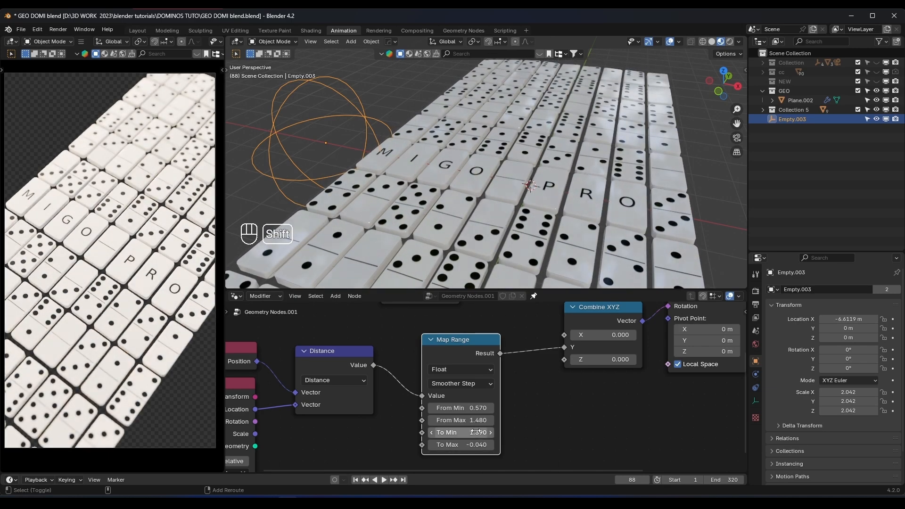
left_click_drag(465, 419, 485, 420, "shift")
left_click_drag(464, 432, 480, 432, "shift")
left_click_drag(469, 408, 477, 408, "shift")
Move the empty along the X axis over the MIGO dominoes, to about -2.99 m
key("g")
key("x")
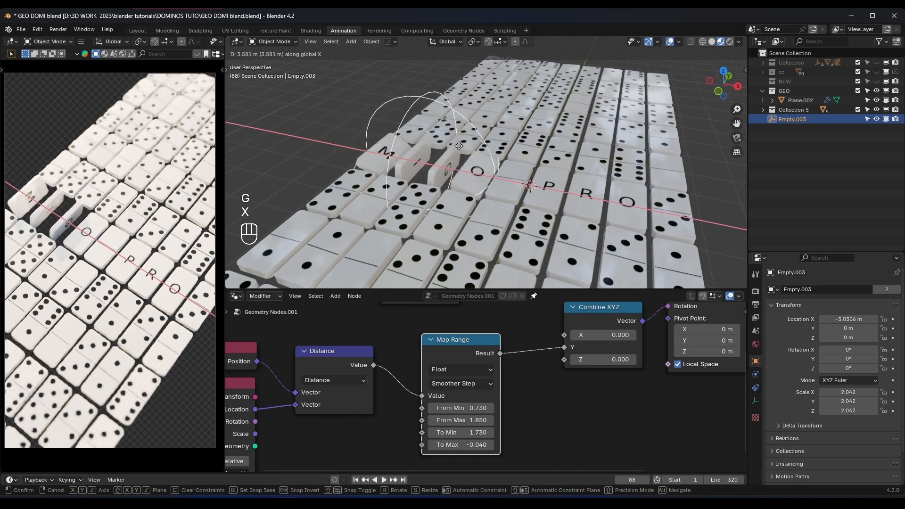
left_click(456, 146)
scroll(414, 158, "up", 2)
middle_click_drag(456, 146, 489, 181)
Try a Map Range From Max of about 3.56 and inspect the tilted dominoes around the empty from several angles
left_click_drag(475, 409, 599, 419, "shift")
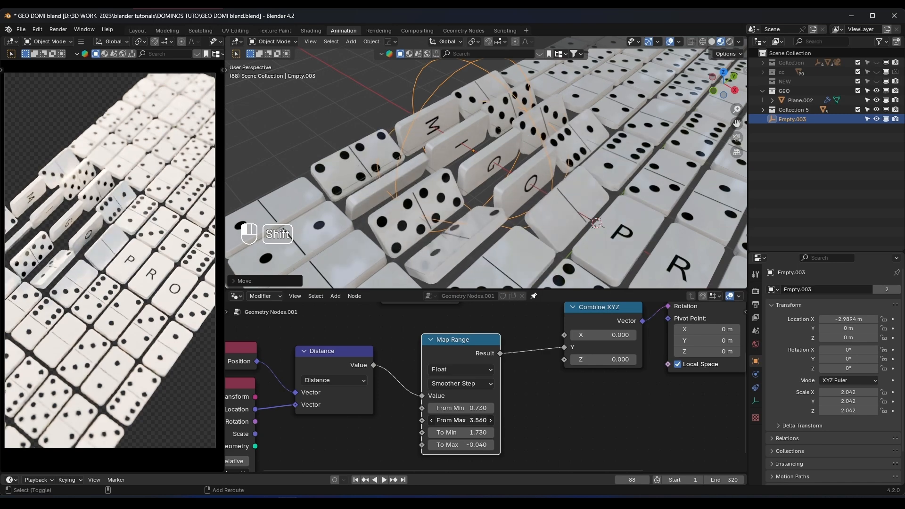
right_click(474, 420)
scroll(495, 170, "down", 3)
mouse_move(495, 170)
middle_mouse_down()
mouse_move(451, 185)
mouse_move(497, 135)
mouse_move(508, 136)
mouse_move(499, 179)
middle_mouse_up()
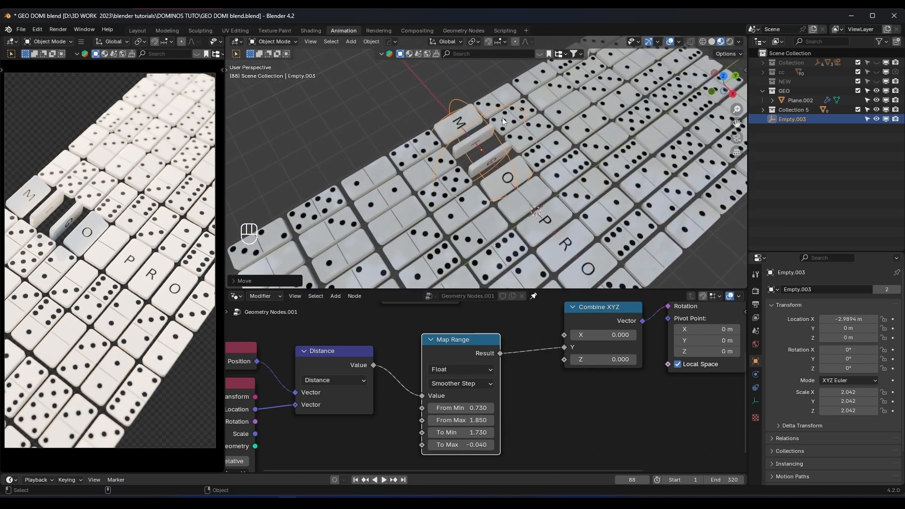
middle_click_drag(465, 205, 464, 162)
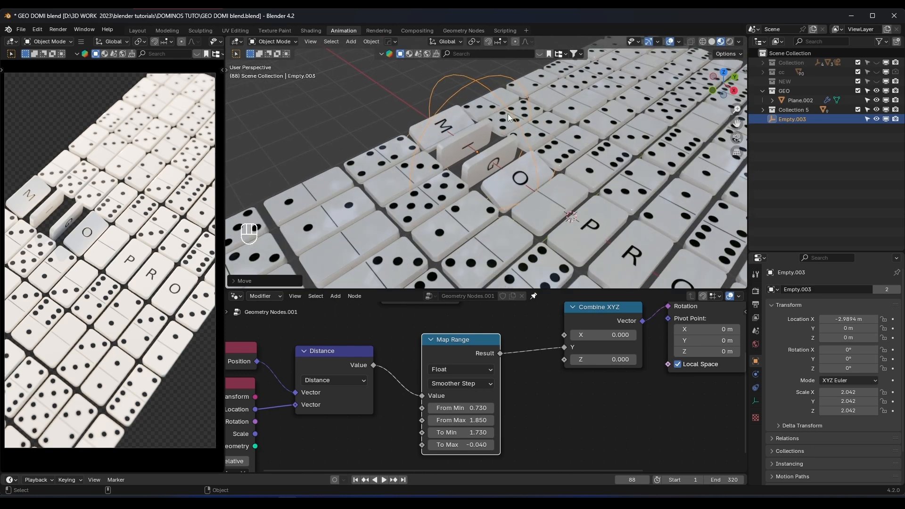
middle_click_drag(507, 114, 556, 155)
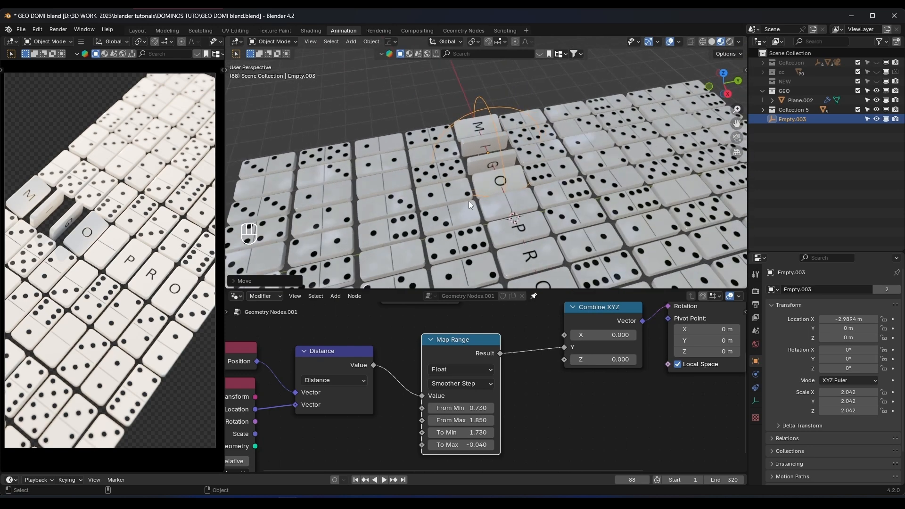
middle_click_drag(468, 200, 542, 152)
Set Map Range to From Max 4.67, To Min 1.67 and To Max 0.13, and test by sliding the empty along X
left_click_drag(464, 445, 476, 445)
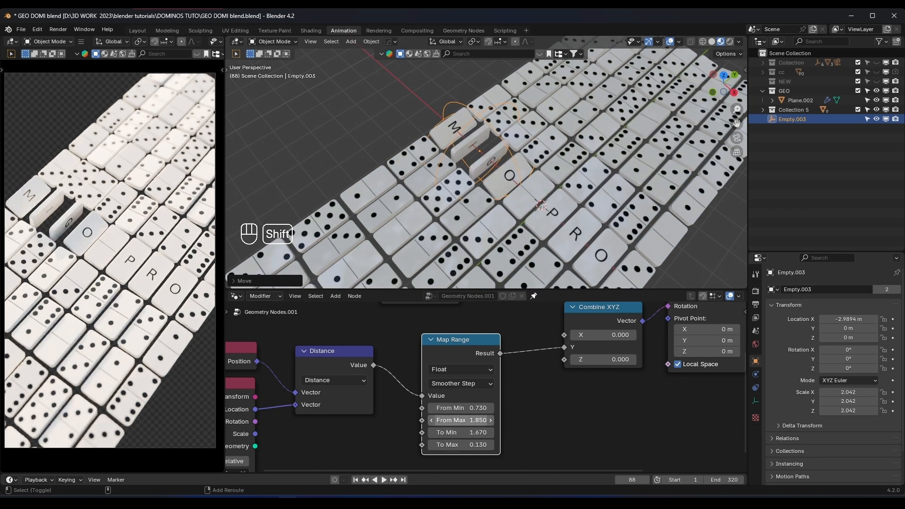
left_click_drag(459, 420, 494, 420)
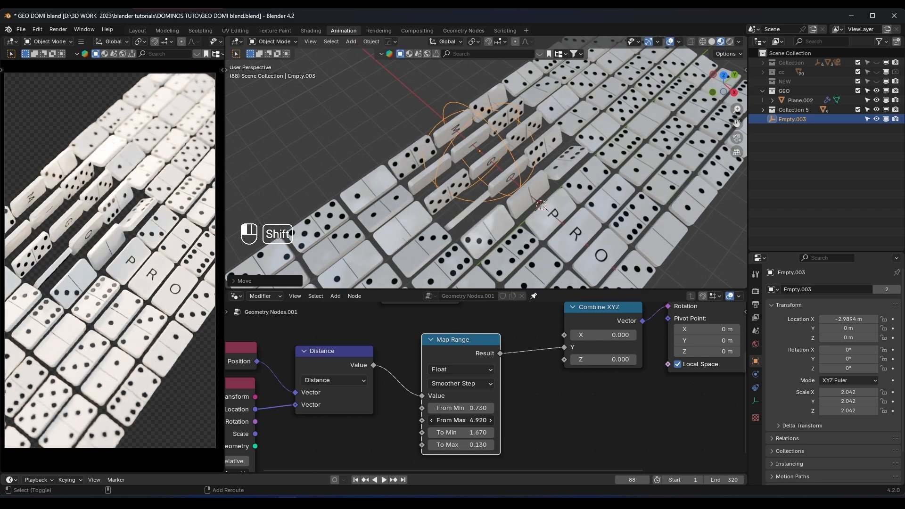
middle_click_drag(499, 212, 536, 189)
key("g")
key("x")
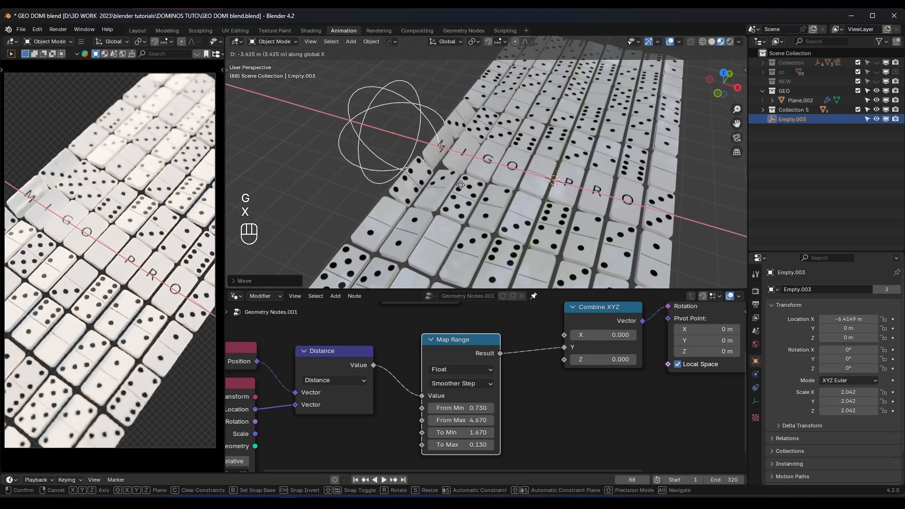
right_click(555, 191)
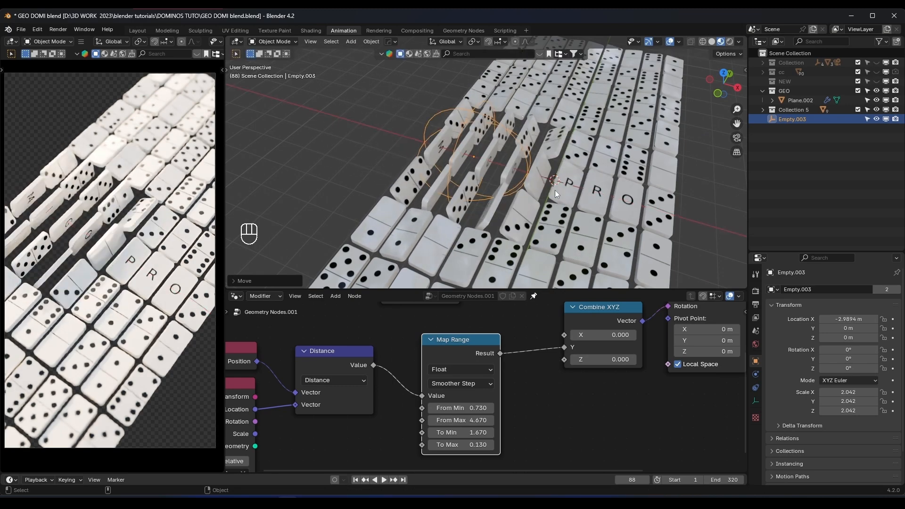
Set the Map Range node's To Min to 3.29, From Min to 1.7 and From Max to 4.11
mouse_move(474, 444)
left_mouse_down("shift")
mouse_move(486, 443)
mouse_move(474, 444)
mouse_move(481, 433)
mouse_move(509, 432)
mouse_move(475, 432)
left_mouse_up("shift")
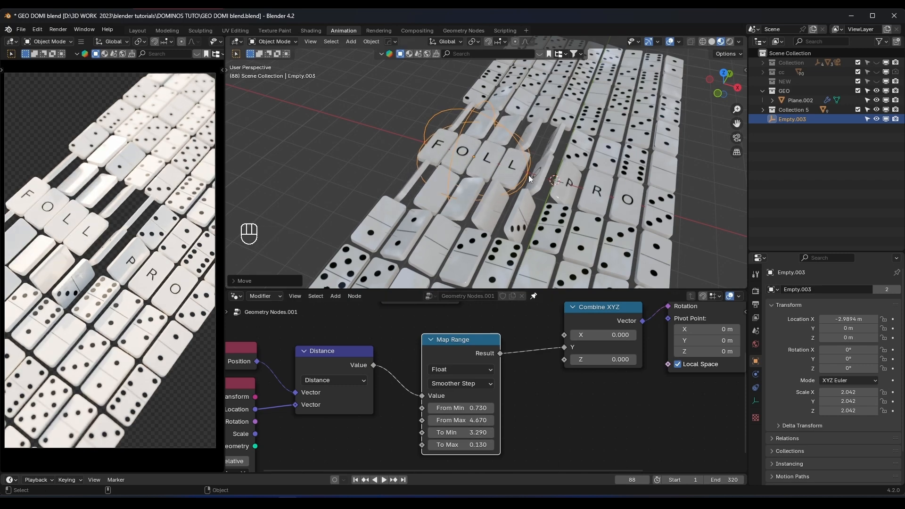
left_click_drag(468, 435, 483, 407, "shift")
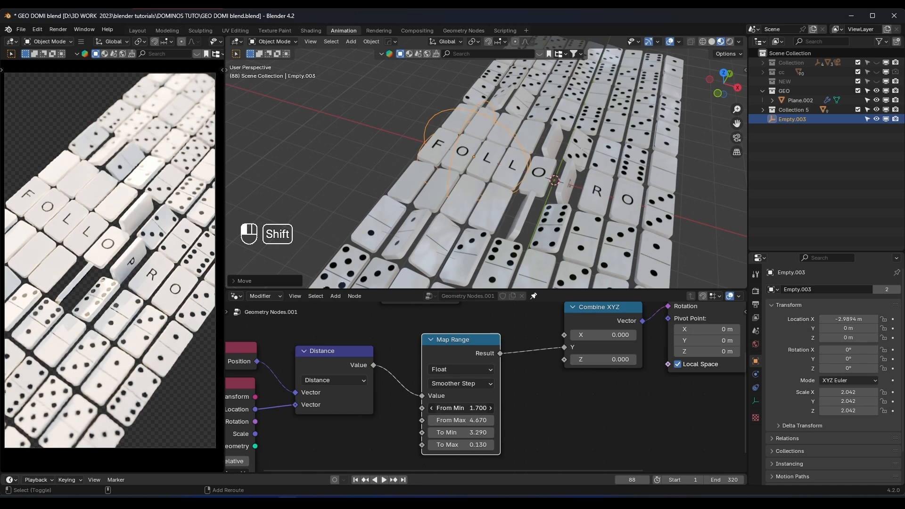
left_click_drag(473, 420, 465, 420)
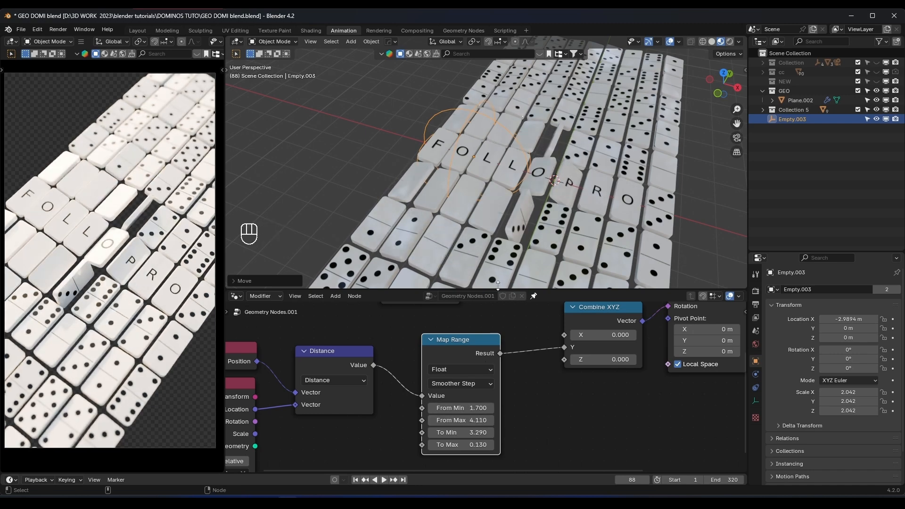
Test the domino flip by sliding the empty along X, and leave the empty at about -7.55 m
key("g")
key("x")
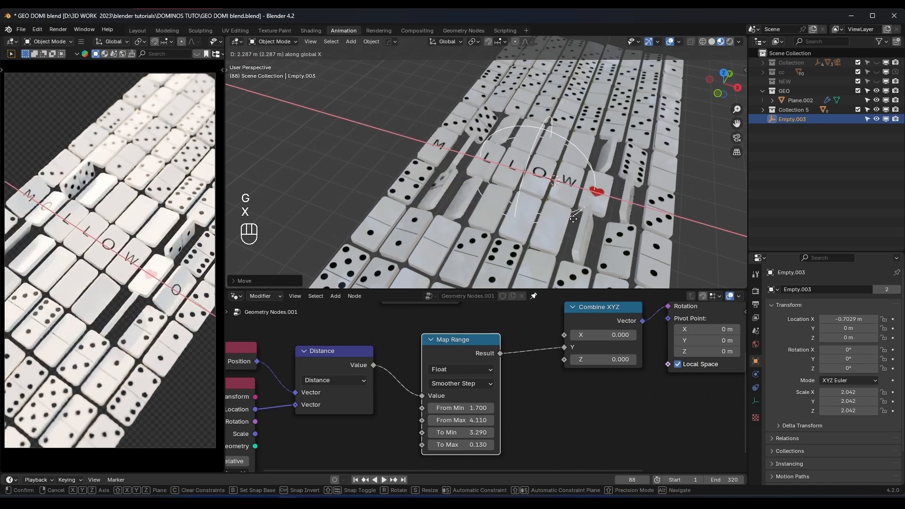
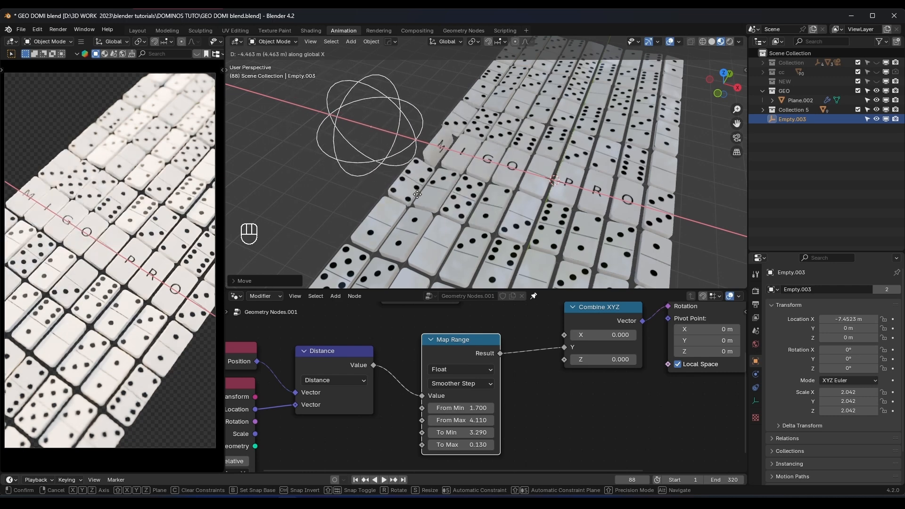
right_click(556, 212)
key("g")
key("x")
left_click(365, 208)
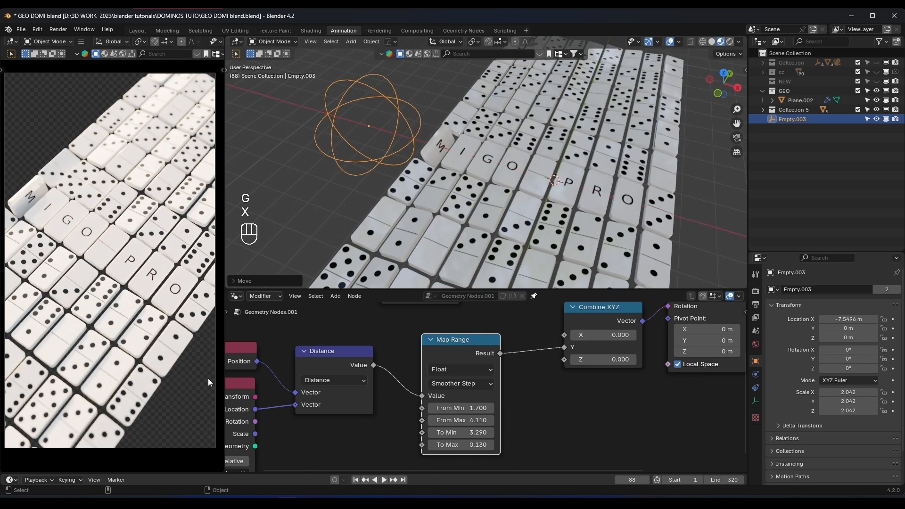
Switch the geometry node editor area to the Timeline editor
left_click(235, 296)
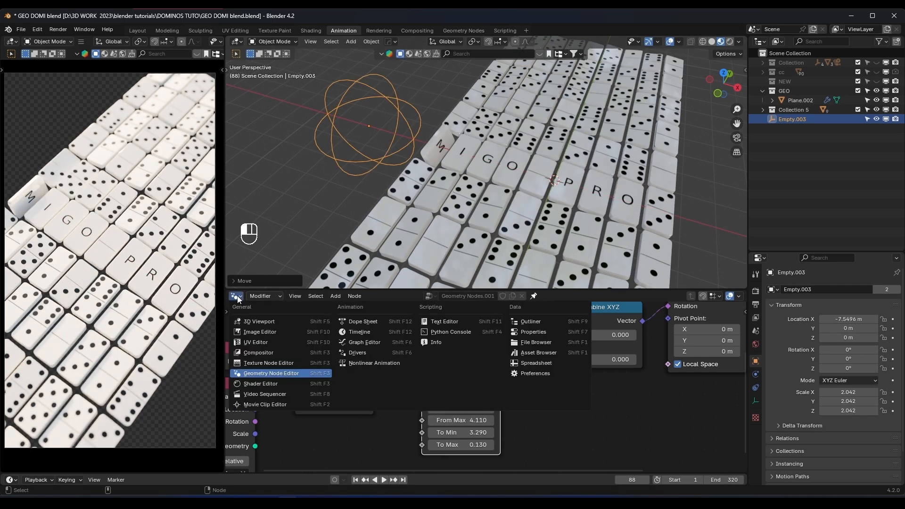
left_click(237, 297)
left_click(237, 297)
left_click(353, 332)
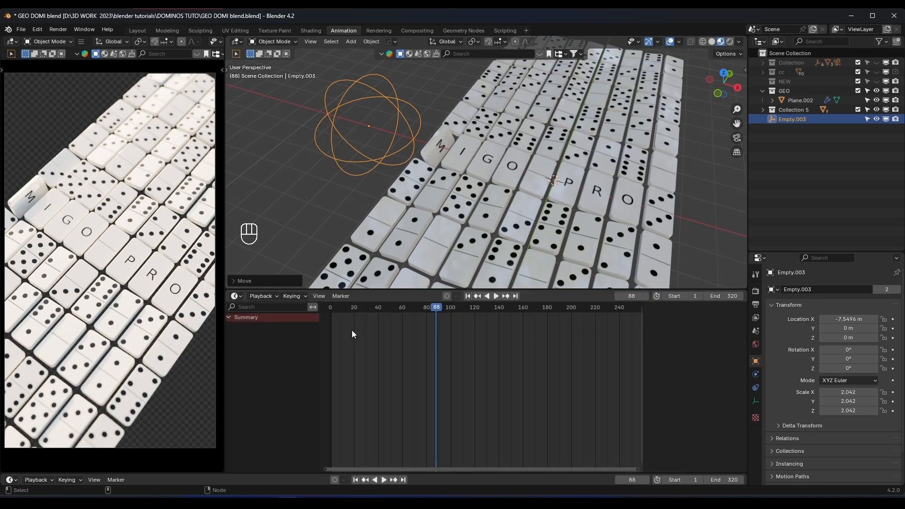
Move the empty along X to about -9.78 m and keyframe its location at frame 0 with auto keying enabled
key("g")
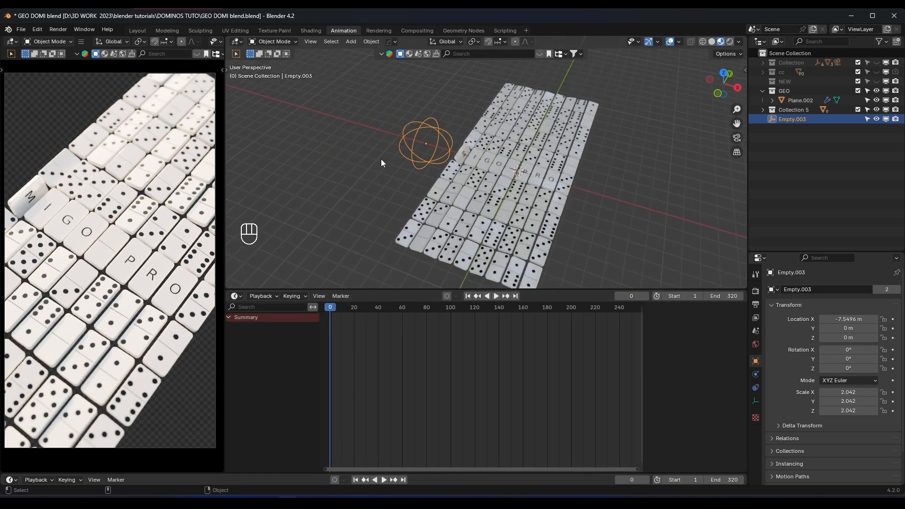
key("x")
left_click(430, 173)
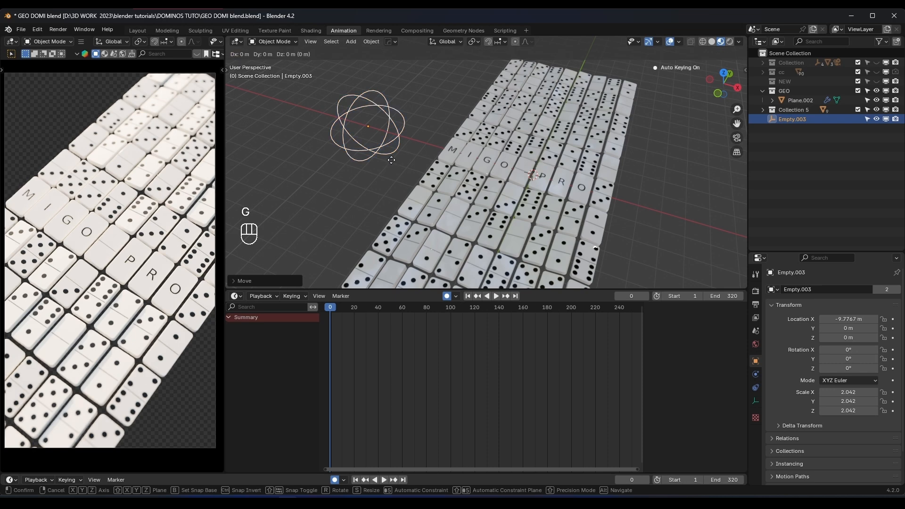
key("i")
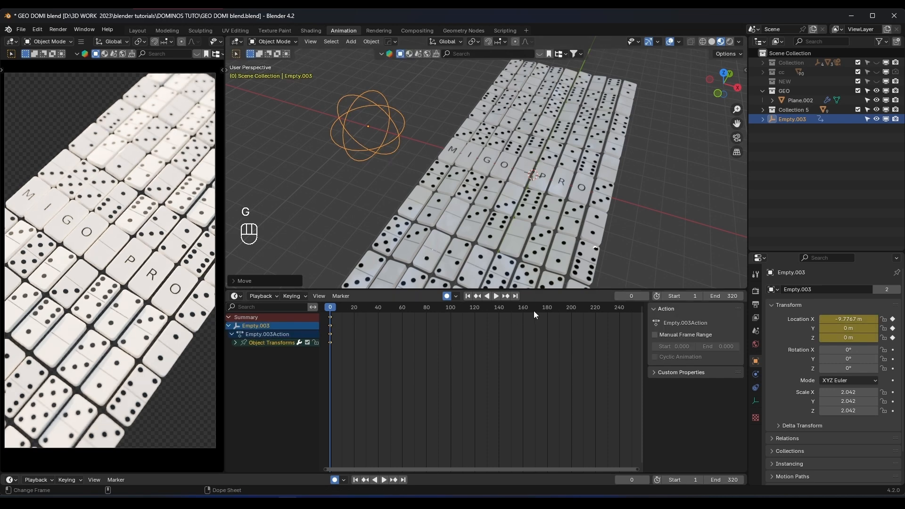
Keyframe the empty at frame 120, moved along X past the far side of the dominoes to about 7.57 m
scroll(533, 316, "down", 1)
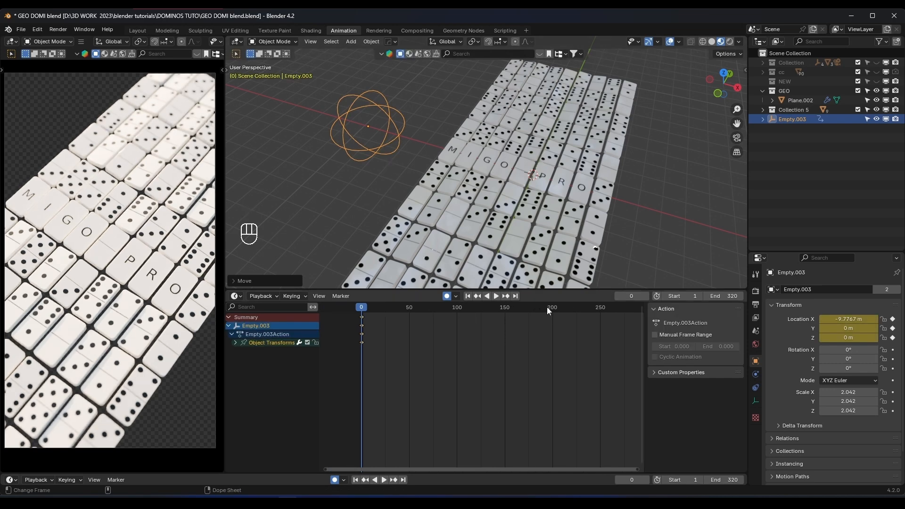
left_click_drag(549, 307, 467, 311)
scroll(493, 337, "up", 7)
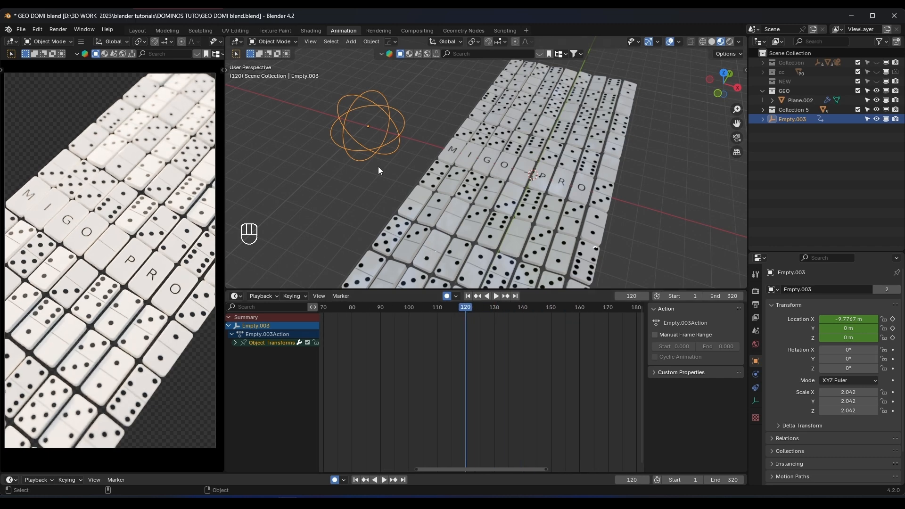
key("g")
key("x")
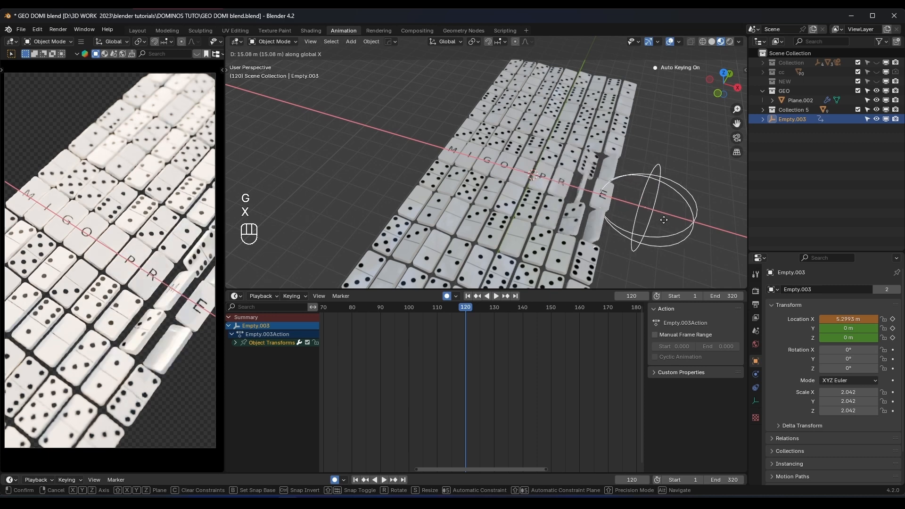
left_click(720, 230)
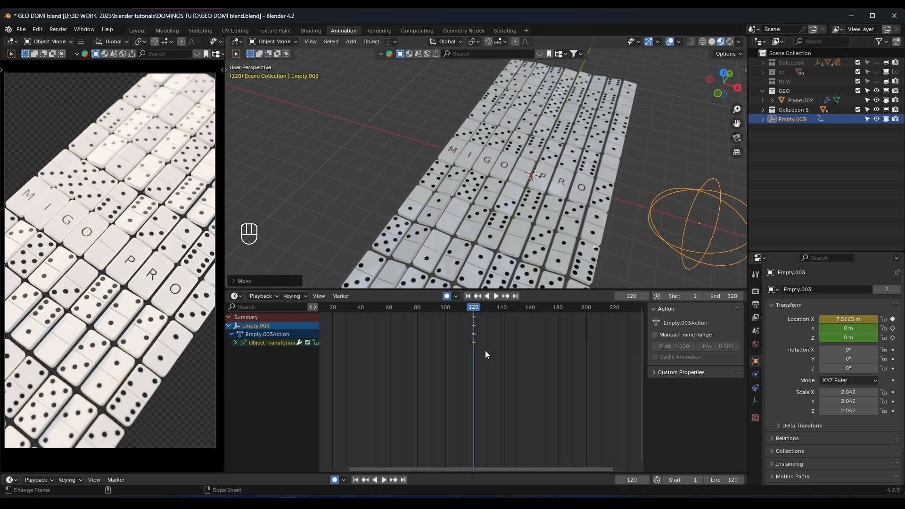
Set the animation's end frame to 120 and preview the playback
scroll(485, 349, "down", 2)
left_click_drag(728, 296, 665, 296)
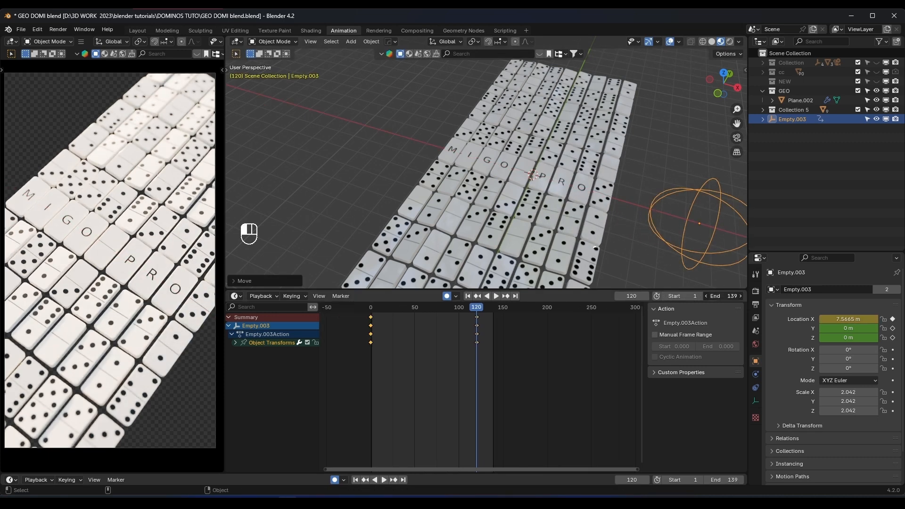
key("space")
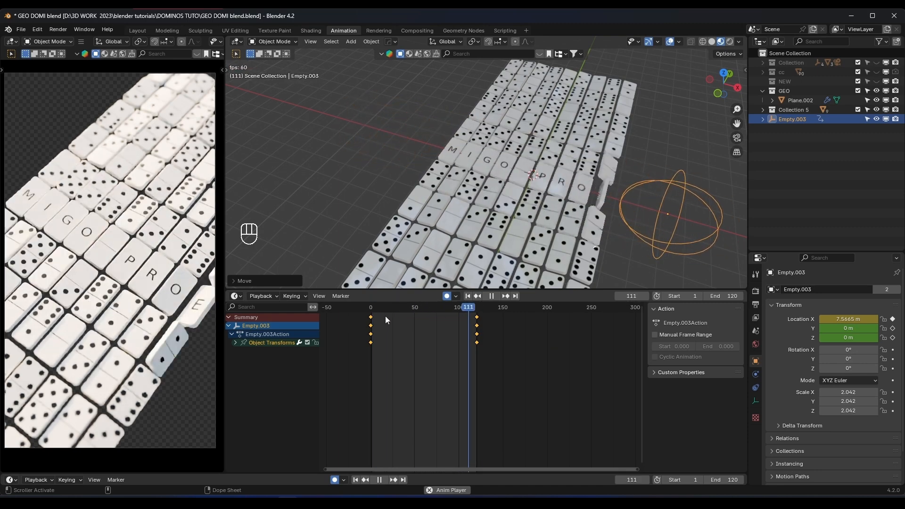
key("space")
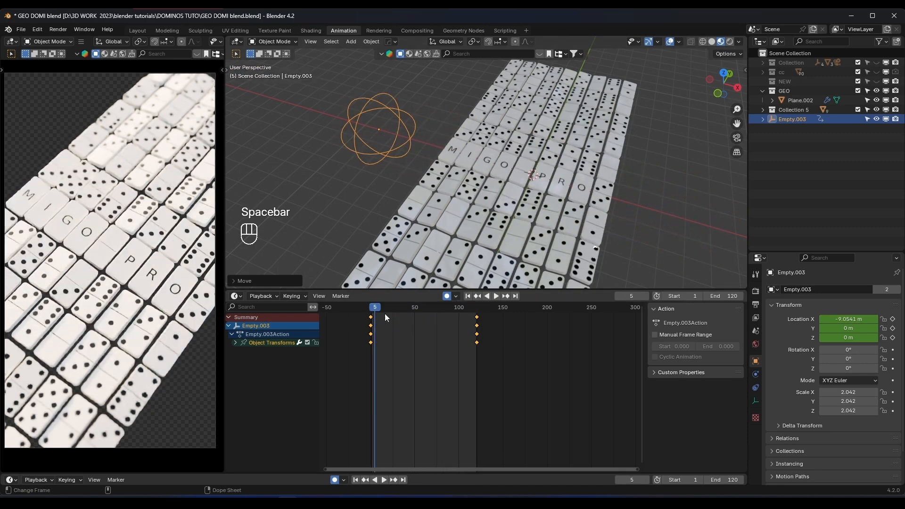
Return to frame 0 and switch the Timeline area to the Graph Editor with the empty's full location curve framed
left_click_drag(385, 312, 344, 305)
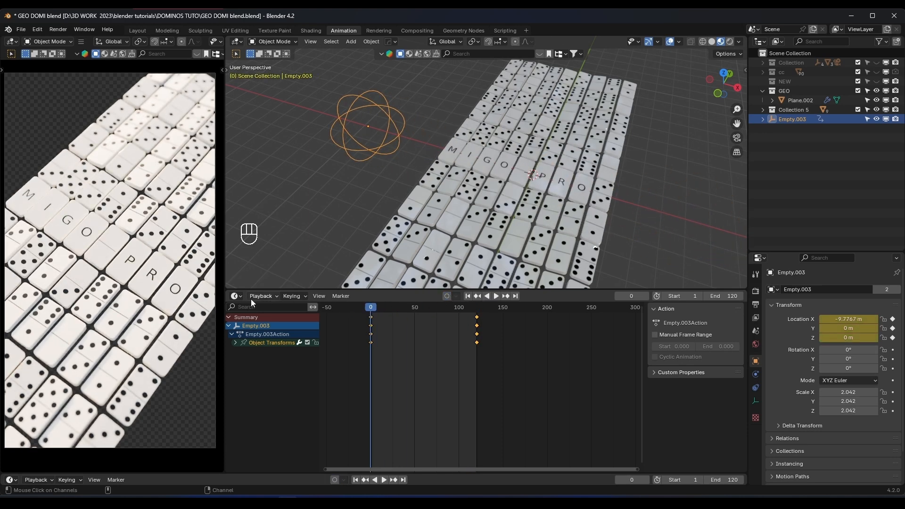
left_click(235, 296)
left_click(236, 296)
left_click(235, 296)
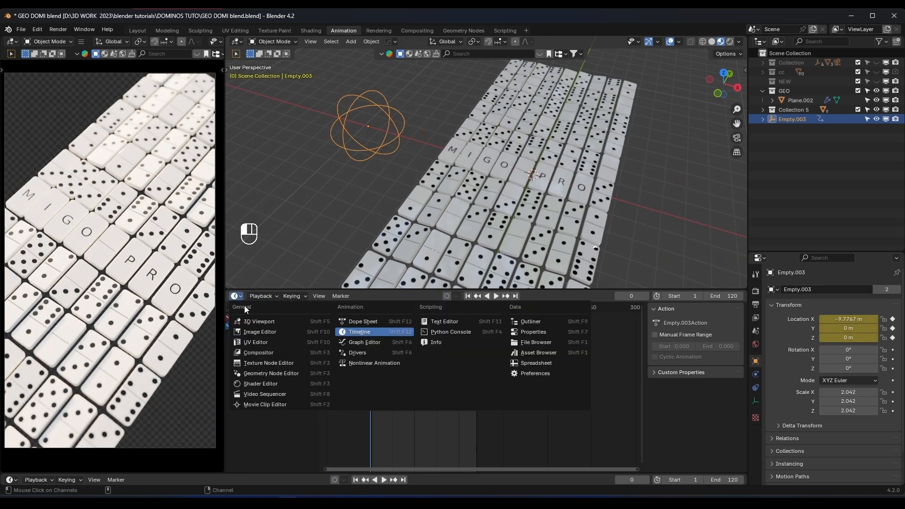
left_click(375, 343)
key("Home")
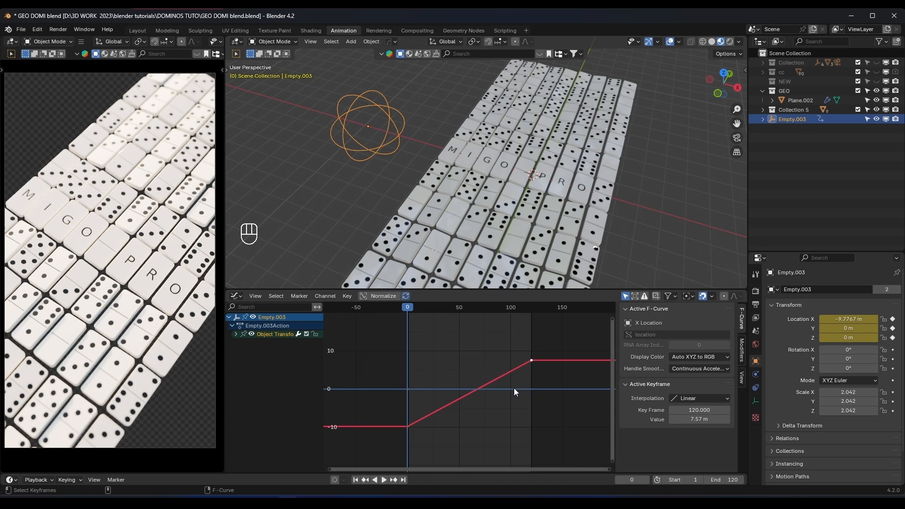
Set the interpolation mode of all the empty's keyframes to Bézier
left_click(537, 361)
key("a")
right_click(449, 348)
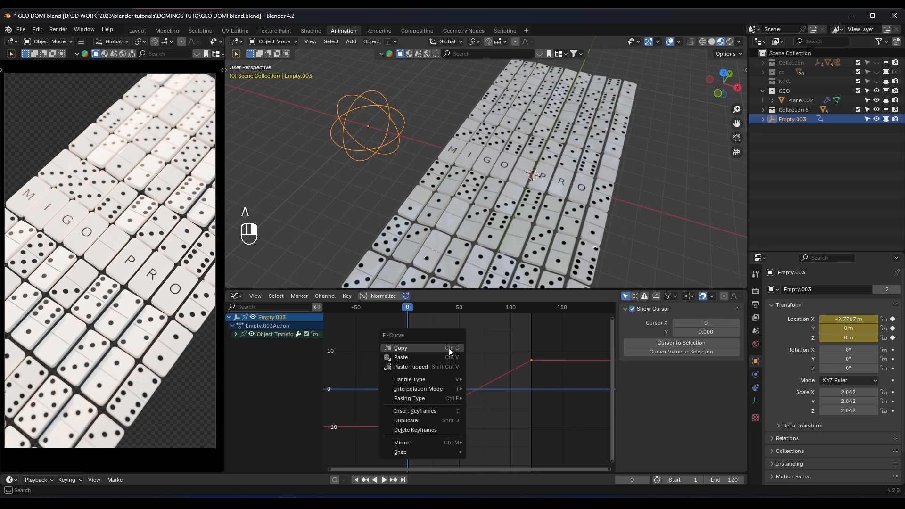
mouse_move(421, 392)
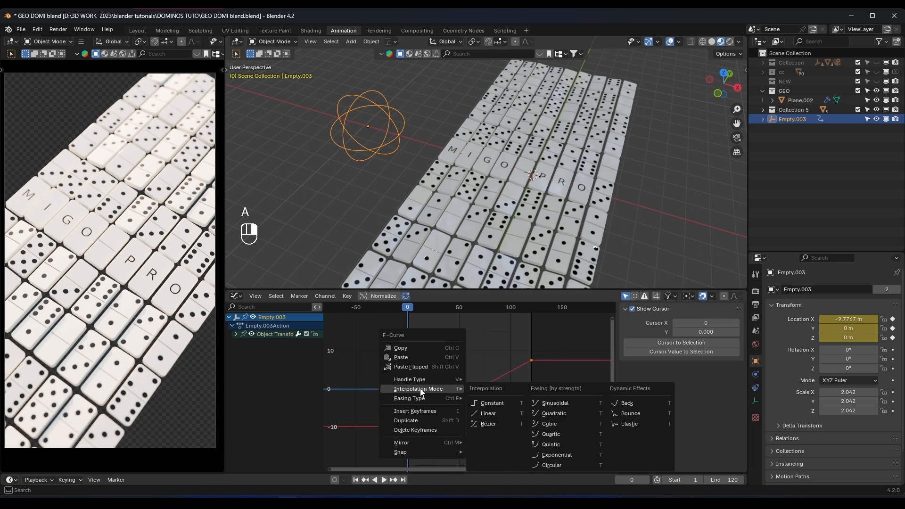
left_click(481, 423)
Set the pivot point to Individual Centers, rotate the keyframe handles for a steep start and end, and preview the playback
left_click(516, 394)
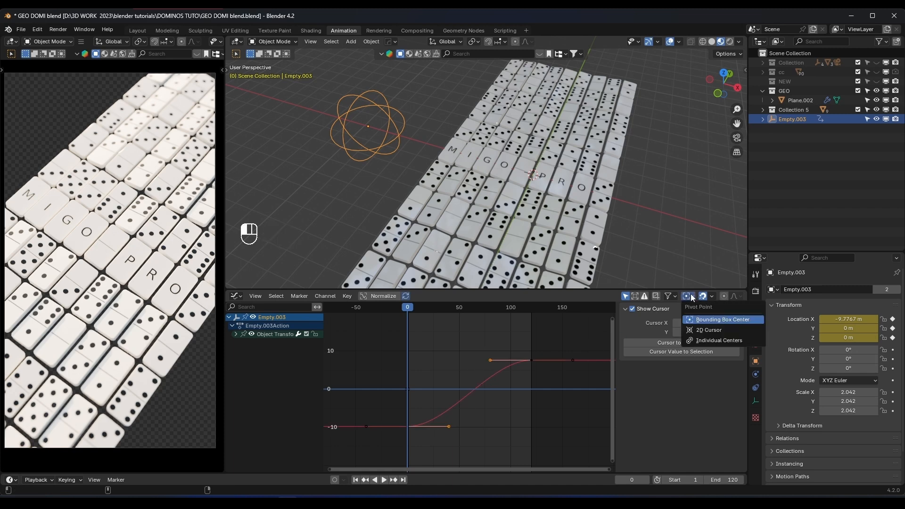
left_click(720, 342)
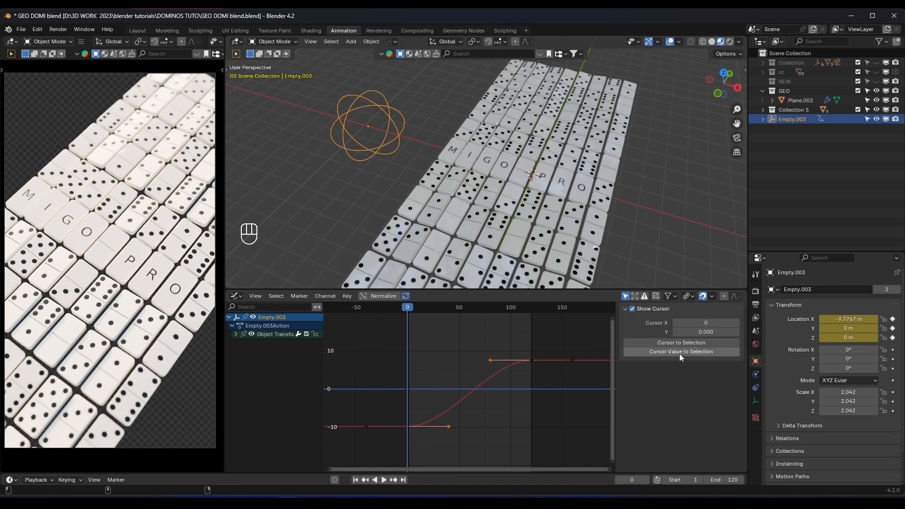
key("r")
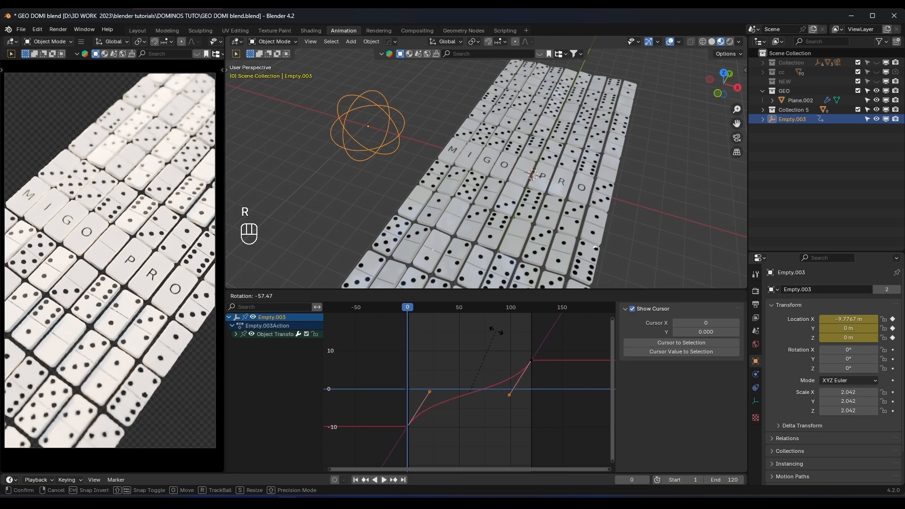
left_click(485, 330)
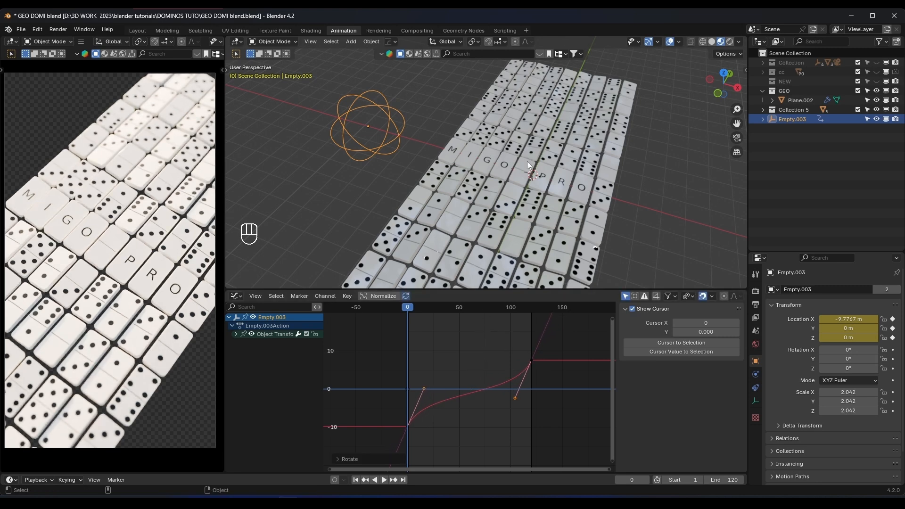
key("space")
key("space")
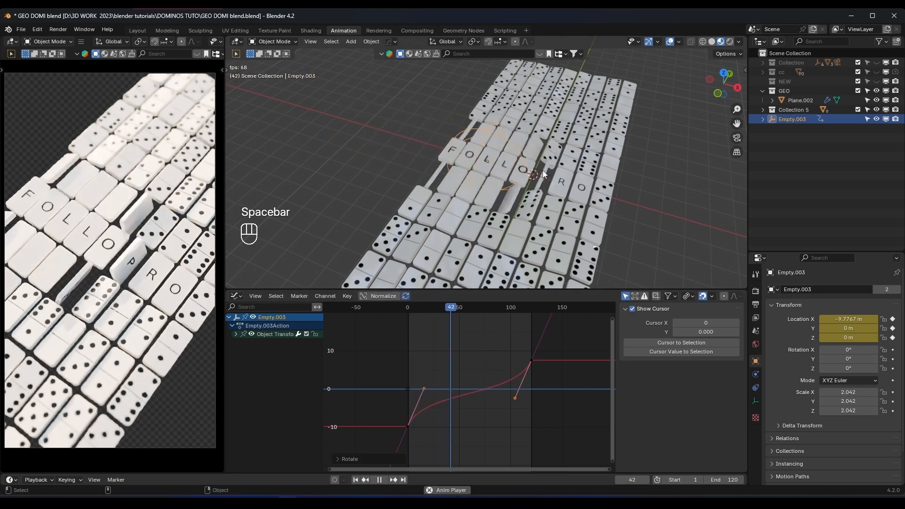
key("space")
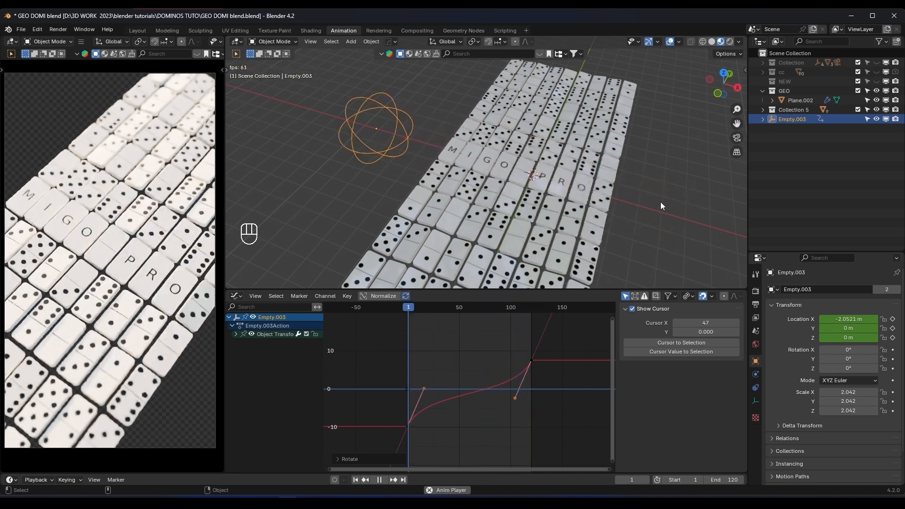
Readjust the keyframe handles' rotation, scale them longer to slow the curve's middle, and preview from the start
key("space")
key("r")
key("z")
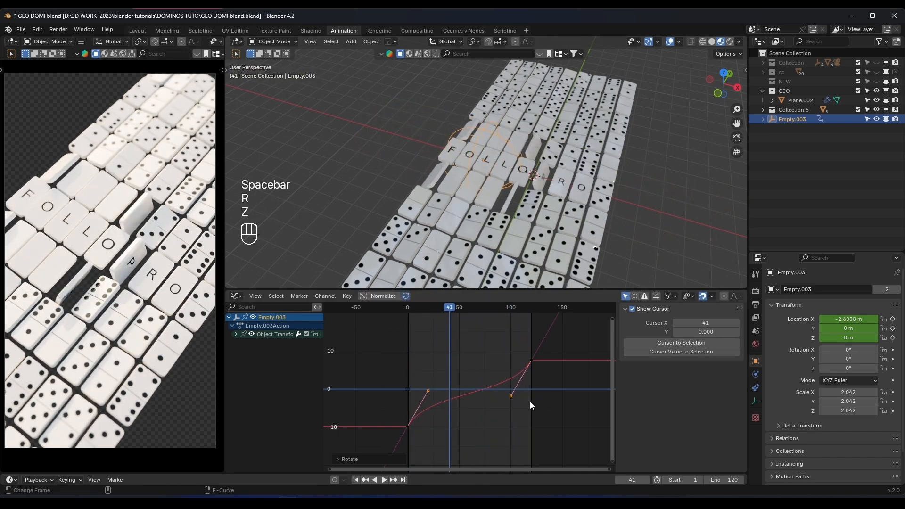
key("s")
left_click(547, 332)
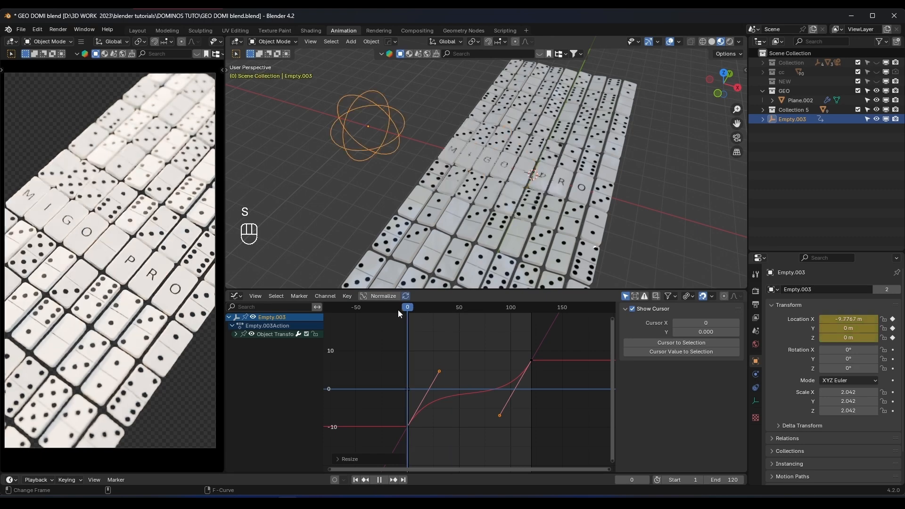
key("space")
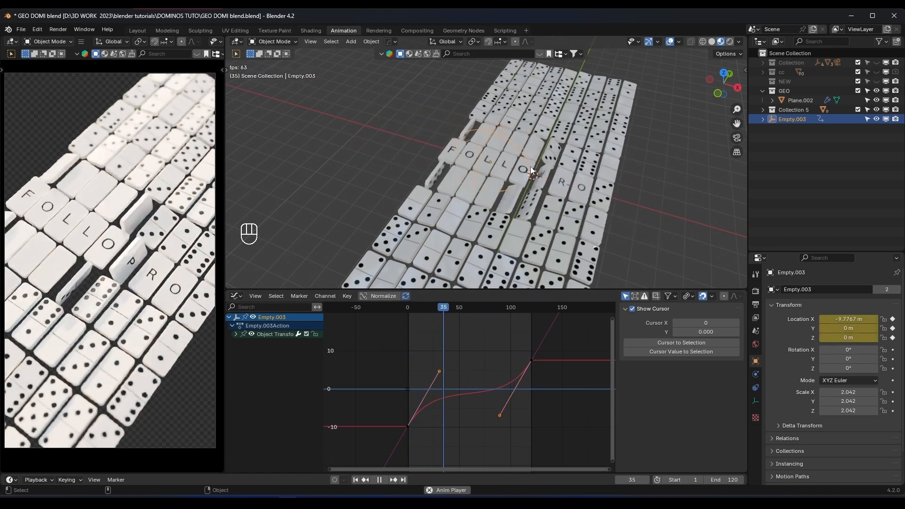
key("space")
left_click(407, 306)
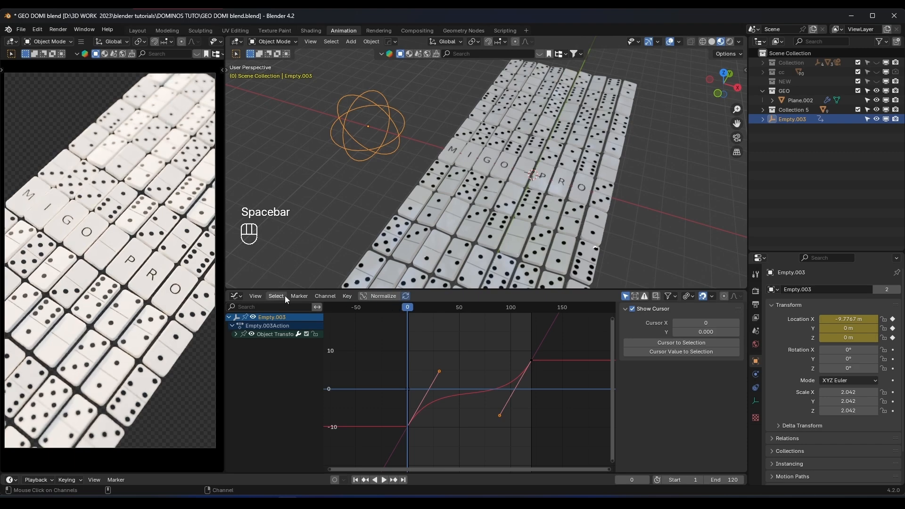
Switch the Graph Editor area back to the Timeline and snap the 3D cursor to the empty
left_click(234, 295)
left_click(360, 331)
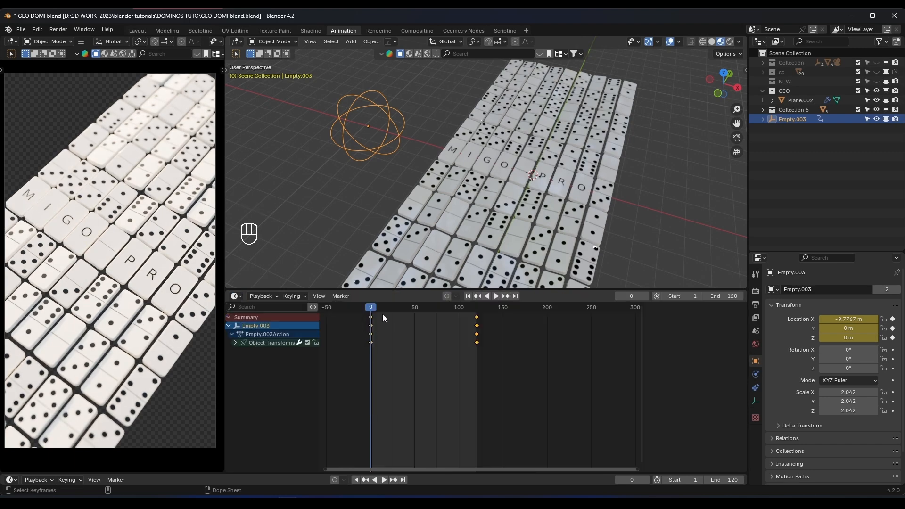
scroll(405, 128, "up", 3)
middle_click_drag(433, 136, 457, 163)
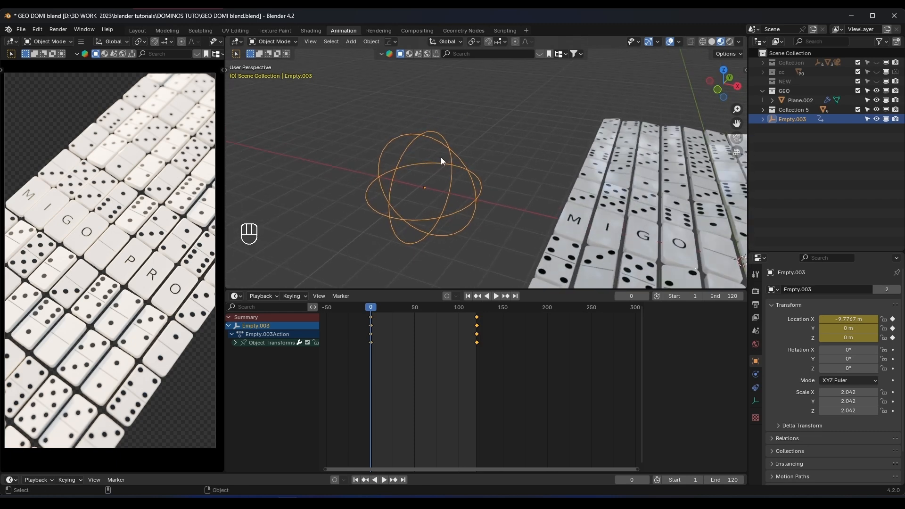
key("shift+s")
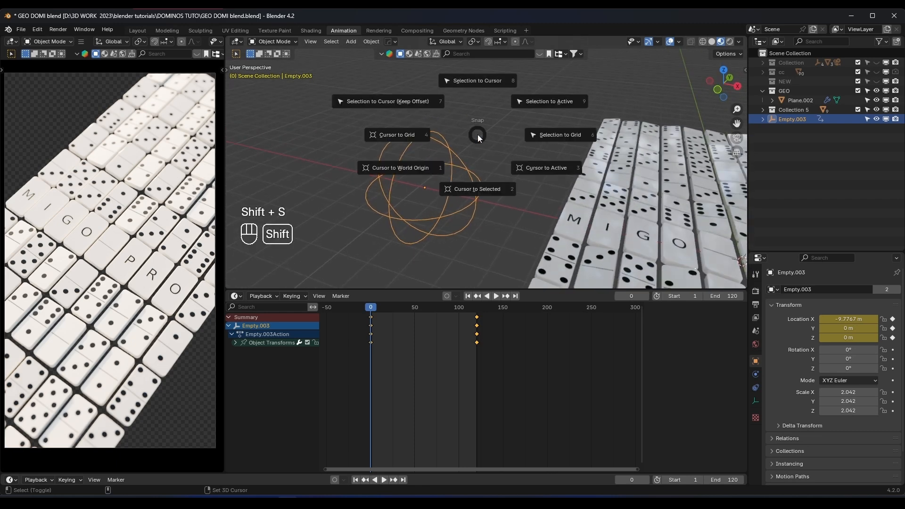
key("shift+s")
left_click(468, 188)
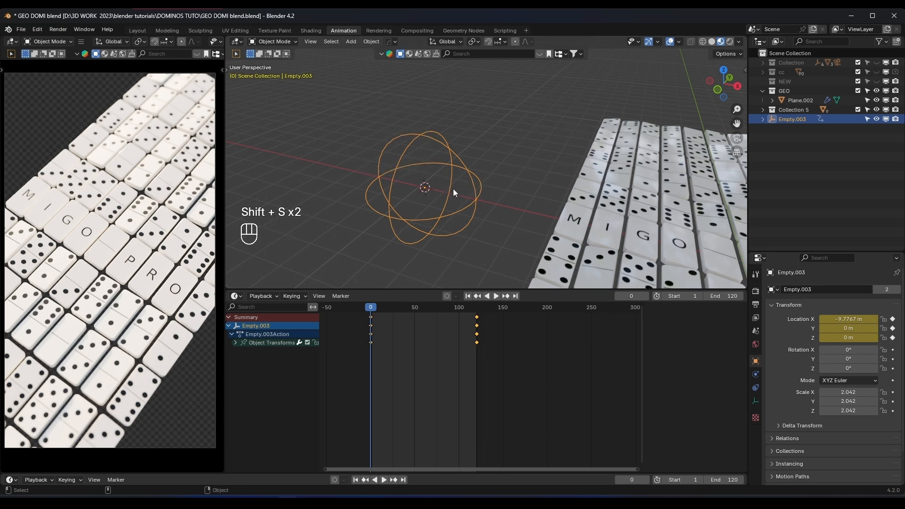
Add a cube at the 3D cursor, scale it down inside the empty and flatten it along Z
middle_click_drag(453, 189, 432, 191)
key("shift+a")
mouse_move(392, 203)
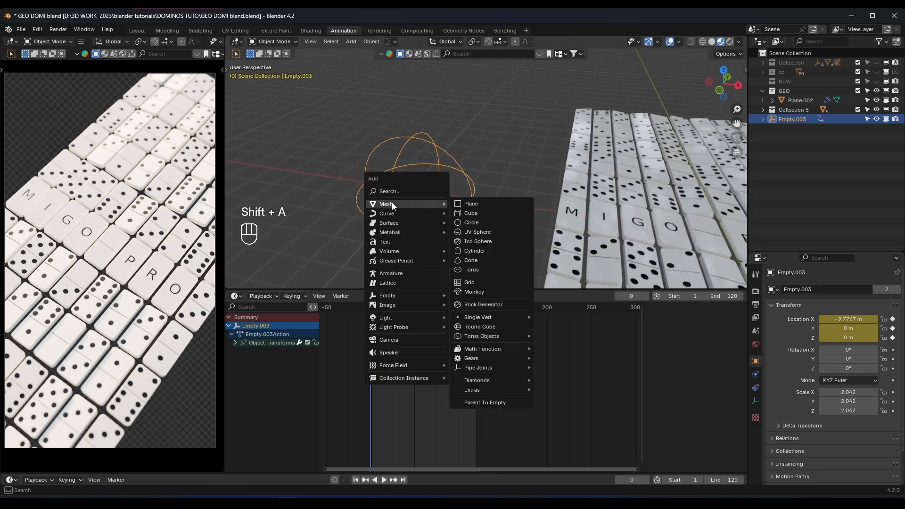
left_click(479, 213)
key("s")
left_click(468, 205)
key("s")
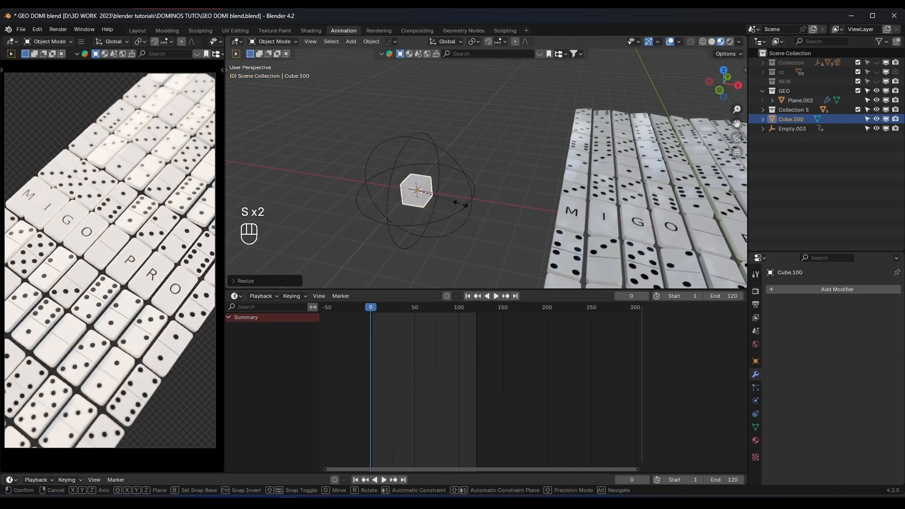
key("z")
left_click(430, 202)
Cut a centred edge loop through the cube in top view and move it along X to form an arrow shape
key("KP_7")
key("KP_Decimal")
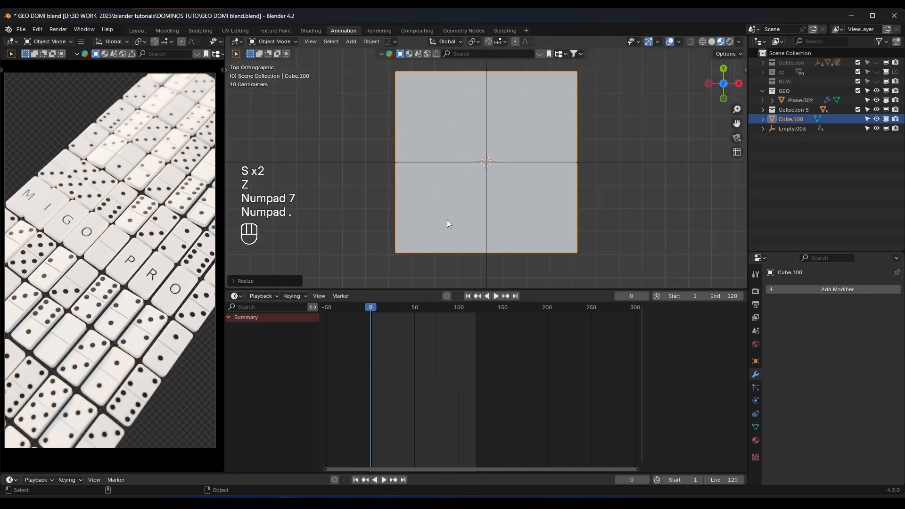
key("Tab")
key("ctrl+r")
left_click(535, 161)
right_click(534, 162)
key("g")
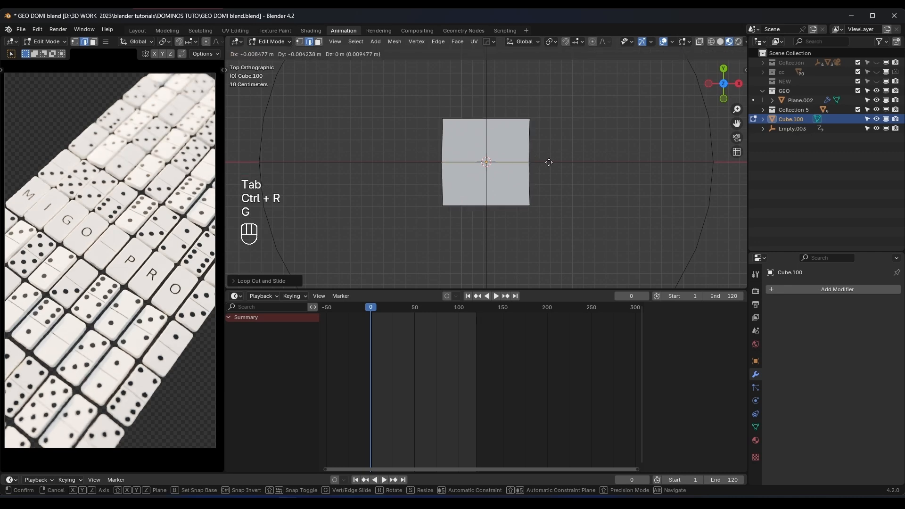
key("x")
left_click(603, 159)
Add further loop cuts to the arrow-shaped mesh
middle_click_drag(603, 160, 497, 88)
key("ctrl+r")
left_click(528, 150)
key("ctrl+r")
middle_click_drag(518, 161, 486, 154)
left_click(542, 165)
left_click(561, 175)
scroll(579, 187, "down", 6)
Leave Edit Mode, raise the arrow along Z above the empty's centre and flatten it further along Z
key("Tab")
key("g")
key("z")
left_click(527, 123)
key("s")
key("z")
left_click(509, 129)
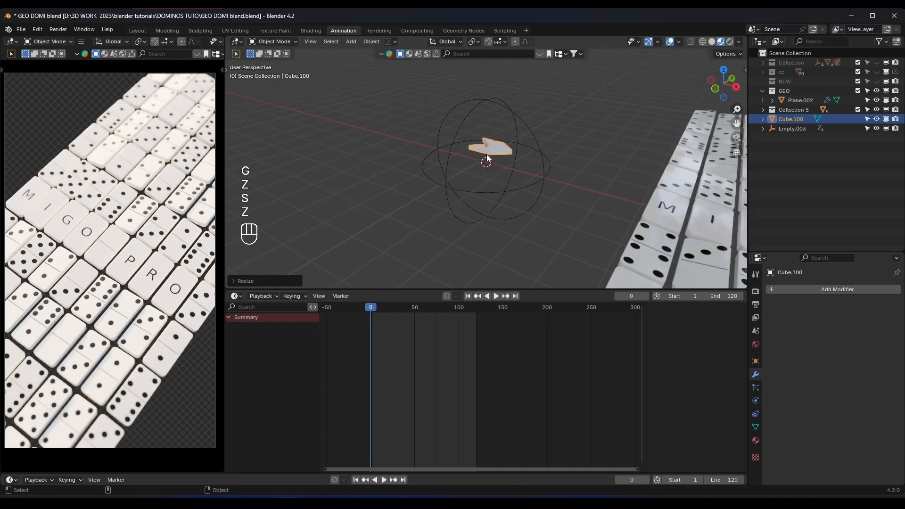
Parent the arrow to the empty using the Object option
left_click(536, 141, "shift")
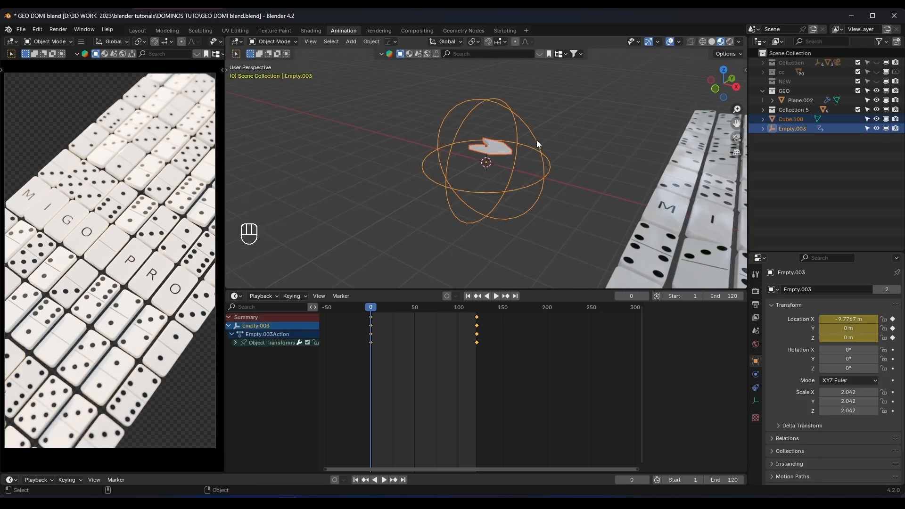
key("ctrl+p")
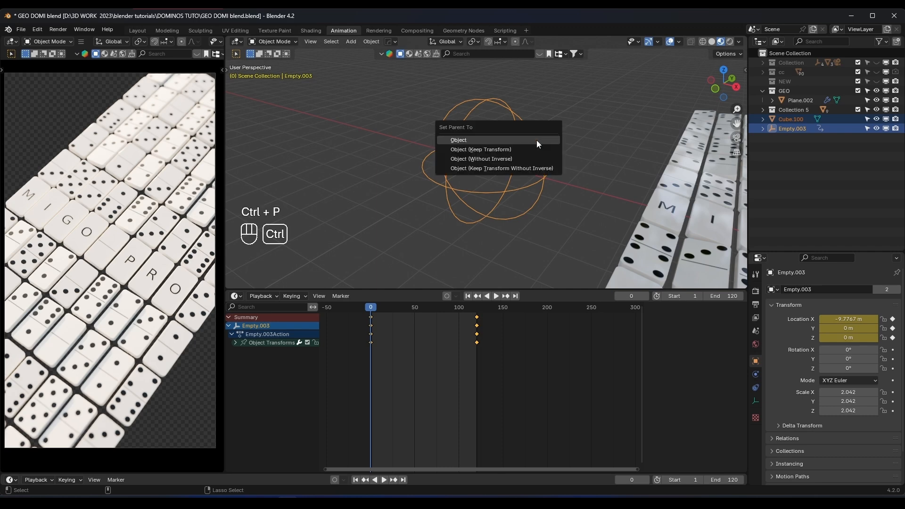
left_click(536, 140)
Play the animation from a closer view of the dominoes to check that the arrow follows the empty
scroll(547, 137, "down", 8)
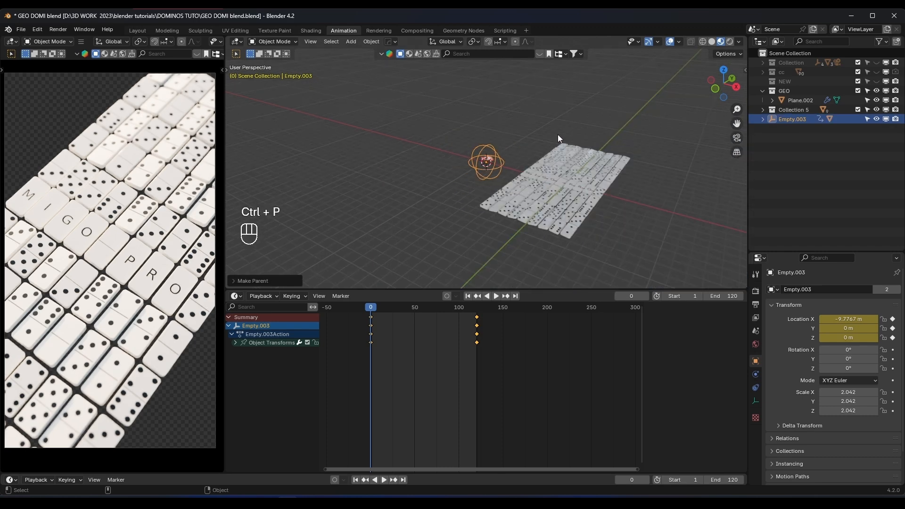
scroll(528, 185, "up", 3)
middle_click_drag(558, 134, 608, 203)
middle_click_drag(659, 216, 503, 197, "shift")
scroll(504, 197, "up", 1)
key("space")
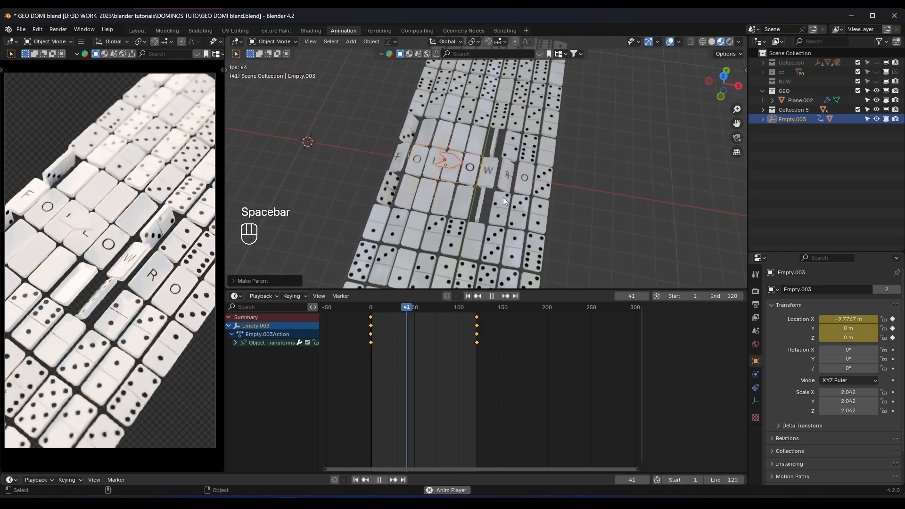
key("space")
Give the arrow a new material with an orange base color
left_click(466, 160)
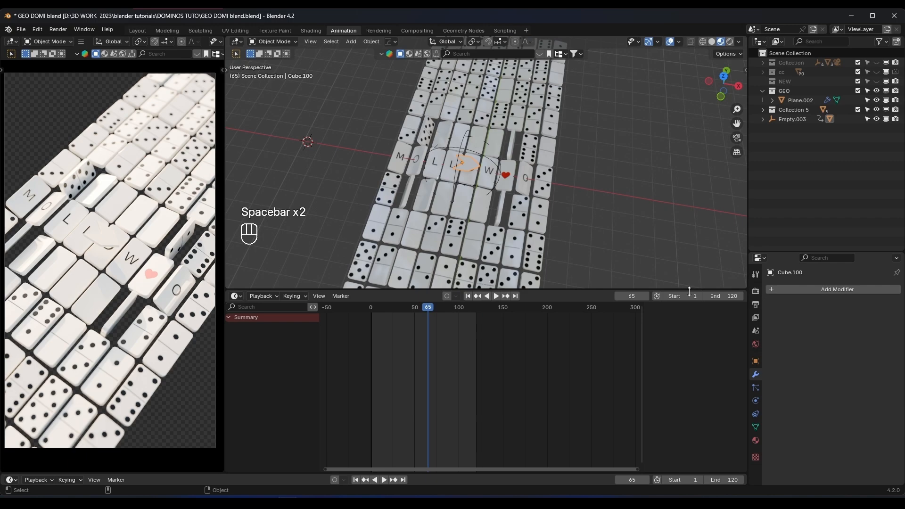
left_click(756, 440)
left_click(852, 333)
left_click(858, 389)
left_click_drag(840, 304, 807, 318)
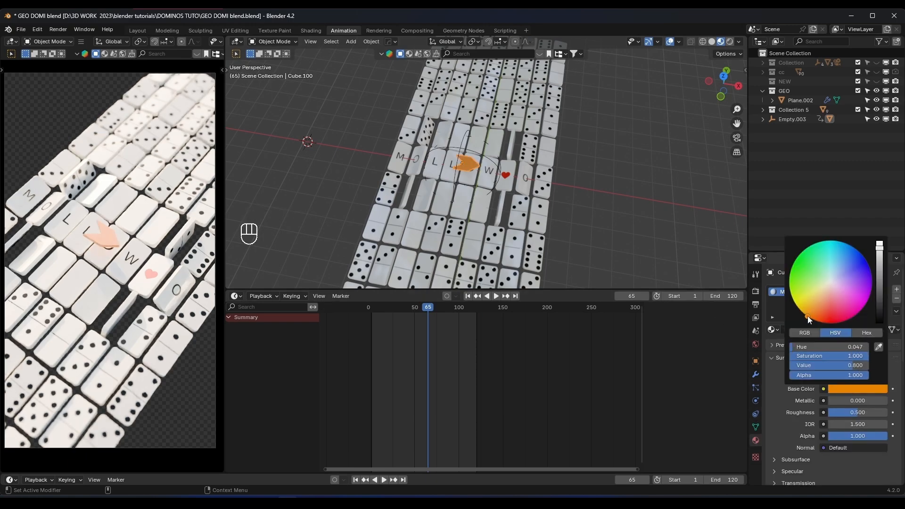
Preview the orange arrow's pass over the dominoes from a lower angle
middle_click_drag(589, 201, 559, 182)
scroll(559, 182, "up", 2)
key("space")
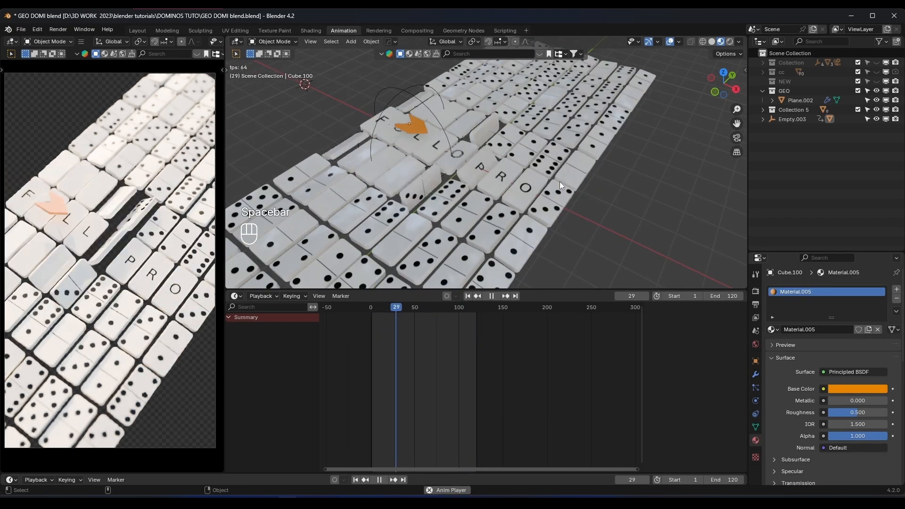
key("space")
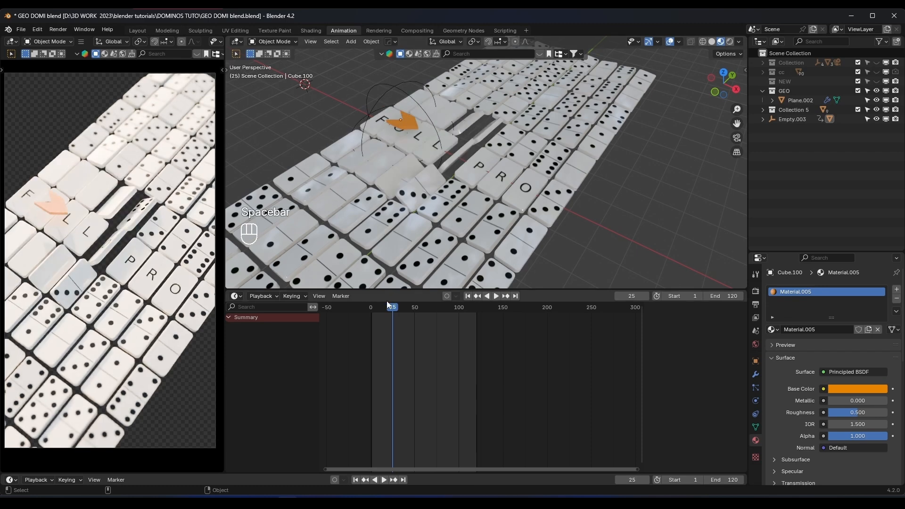
Return to frame 0, reposition the arrow within the empty along Z and the horizontal axes, and rescale it
left_click_drag(388, 305, 370, 307)
key("g")
key("z")
key("g")
key("y")
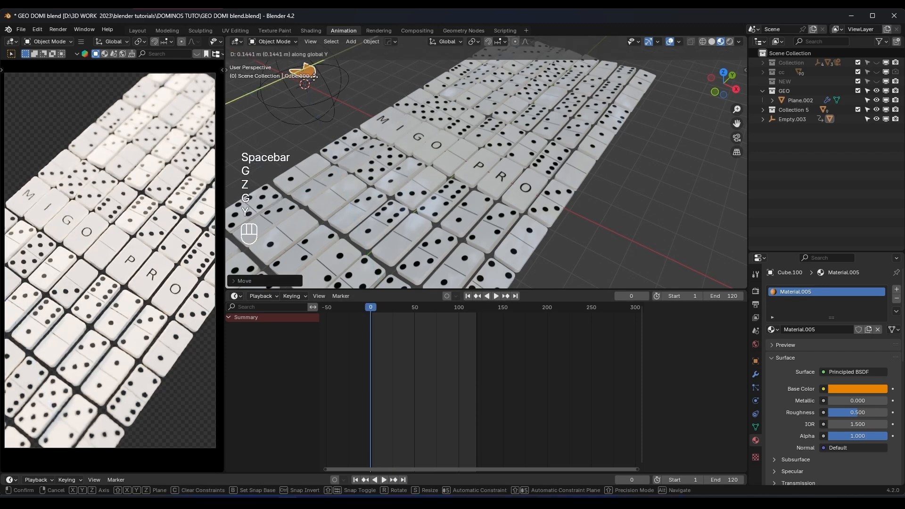
key("s")
left_click(431, 129)
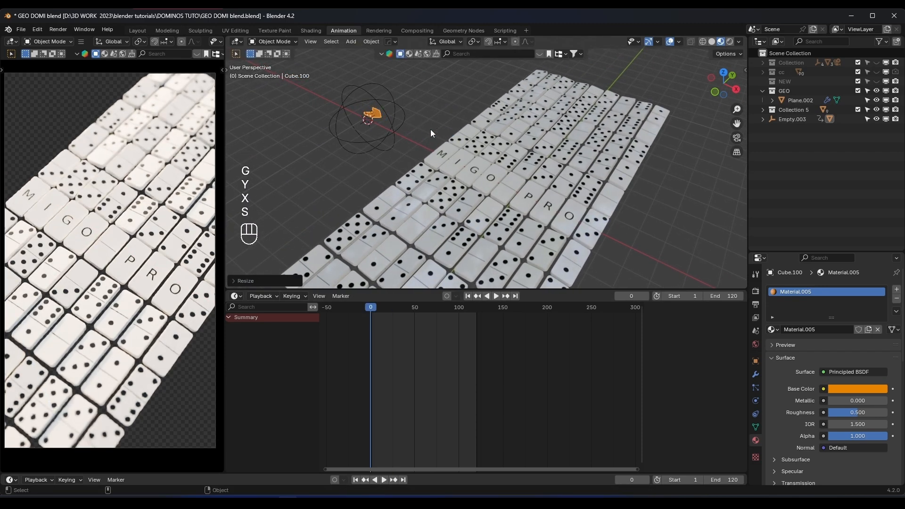
Play back the animation to check the repositioned arrow as the dominoes flip
key("space")
key("space")
key("space")
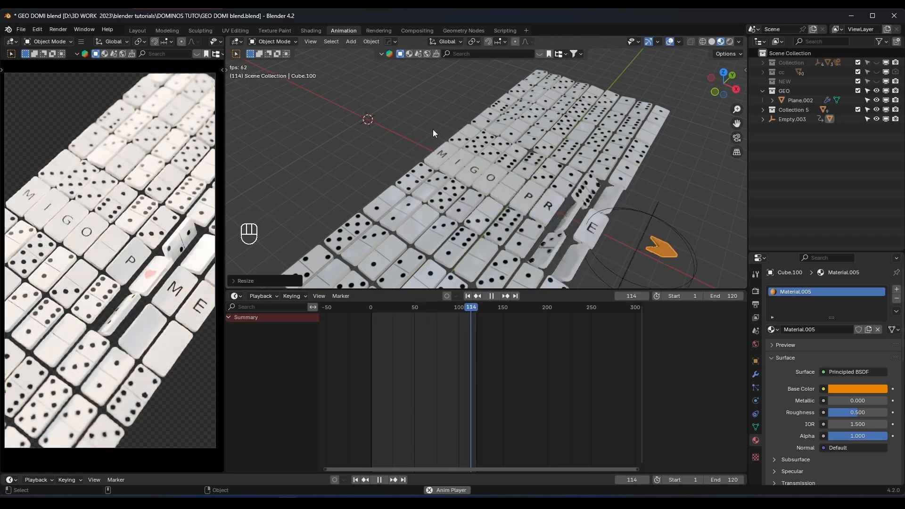
Stop the playback and switch the timeline area to the Geometry Node Editor
key("space")
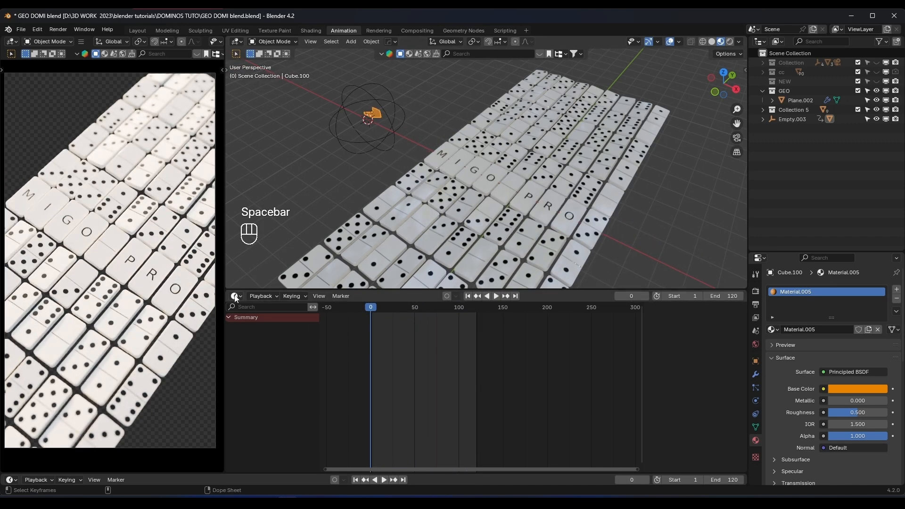
left_click(235, 296)
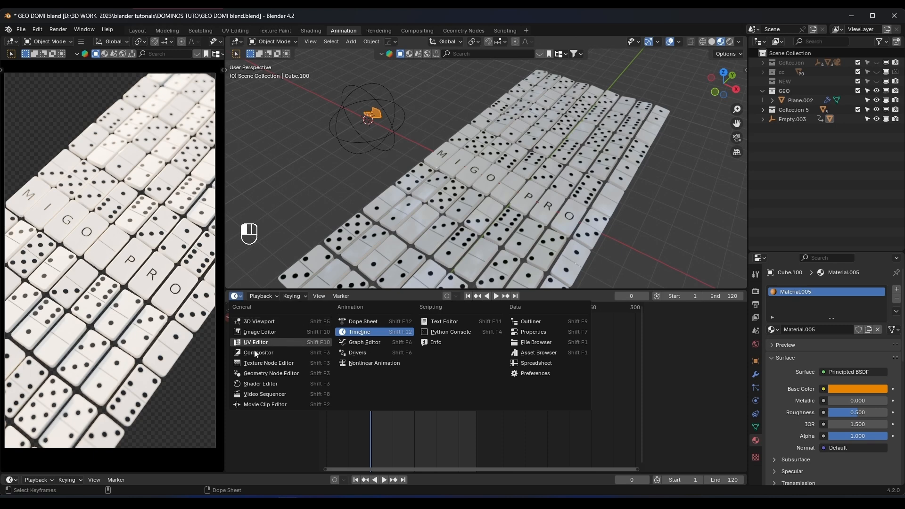
left_click(264, 373)
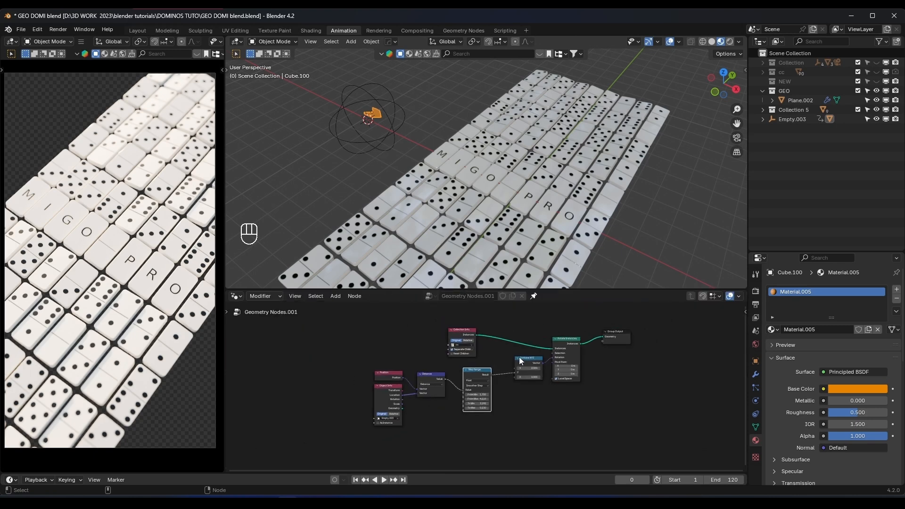
Spread out the node layout by moving Collection Info, the rotation-driving nodes and Group Output farther away from Rotate Instances
key("g")
left_click(426, 315)
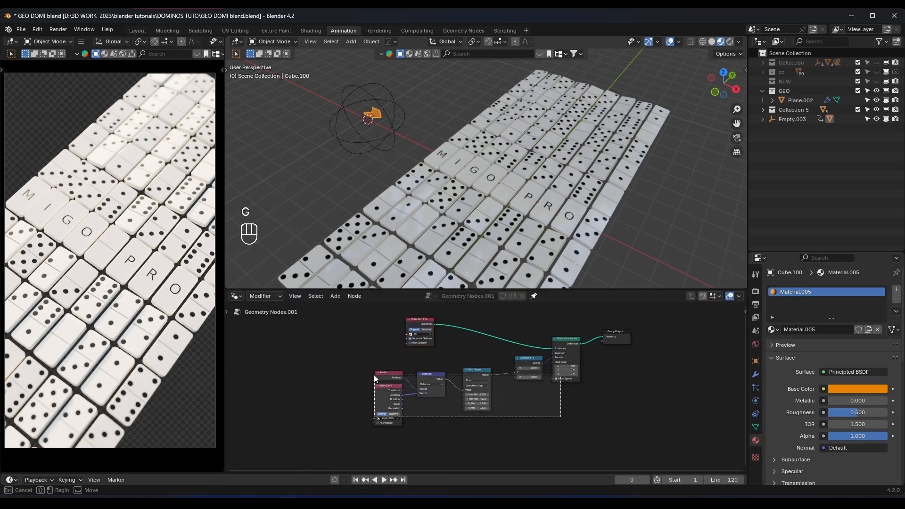
left_click_drag(550, 417, 369, 376)
key("g")
left_click(367, 400)
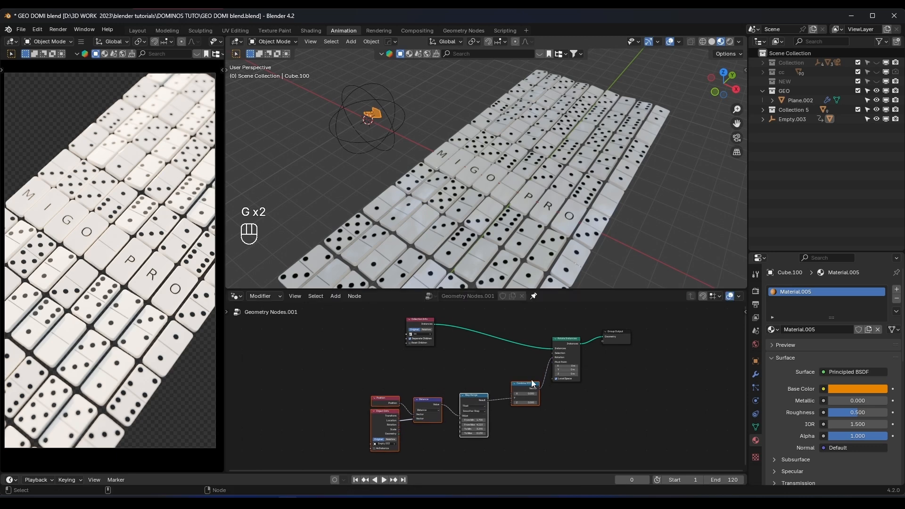
middle_click_drag(531, 384, 419, 410)
scroll(418, 410, "up", 2)
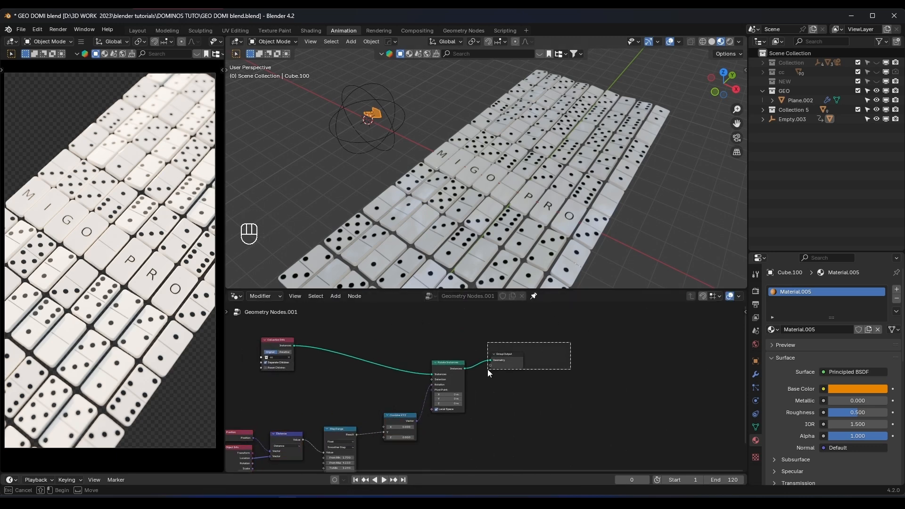
left_click_drag(489, 373, 489, 372)
key("g")
left_click(602, 384)
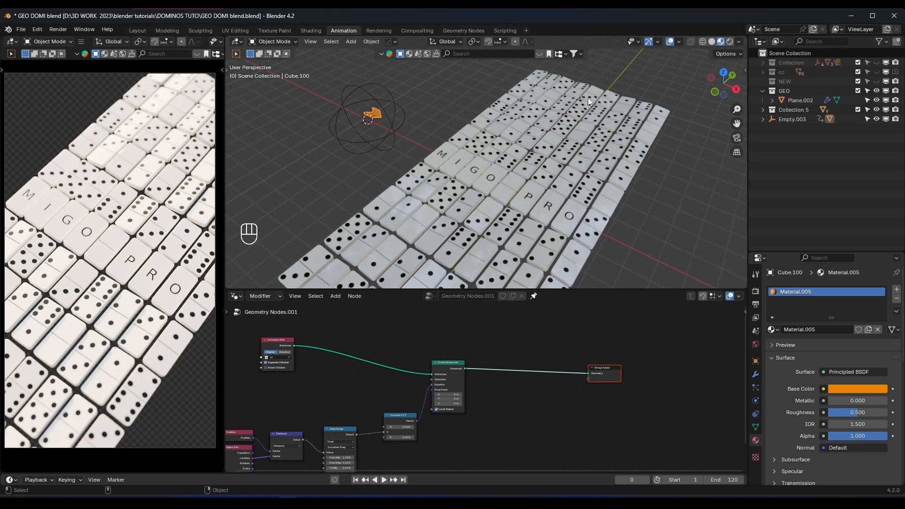
Insert a Transform Geometry node between Rotate Instances and Group Output
scroll(434, 234, "down", 5)
scroll(451, 238, "up", 3)
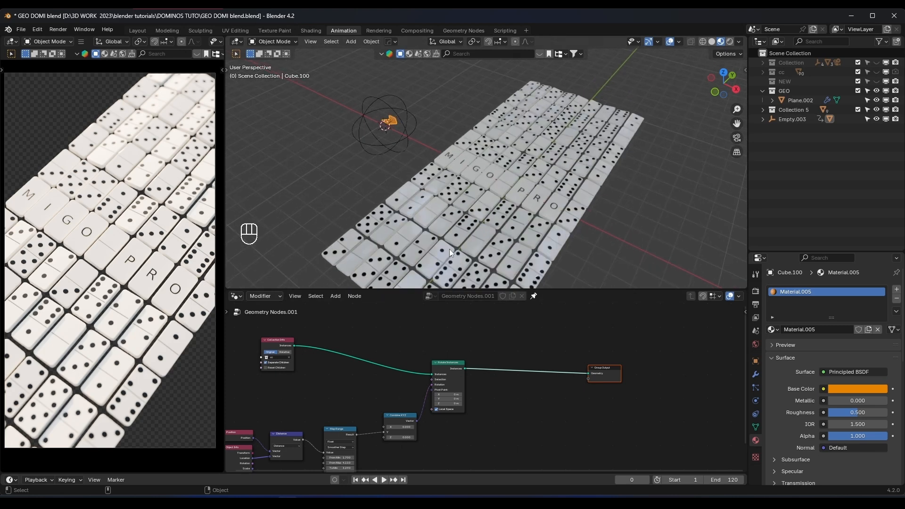
scroll(527, 342, "up", 2)
key("shift+a")
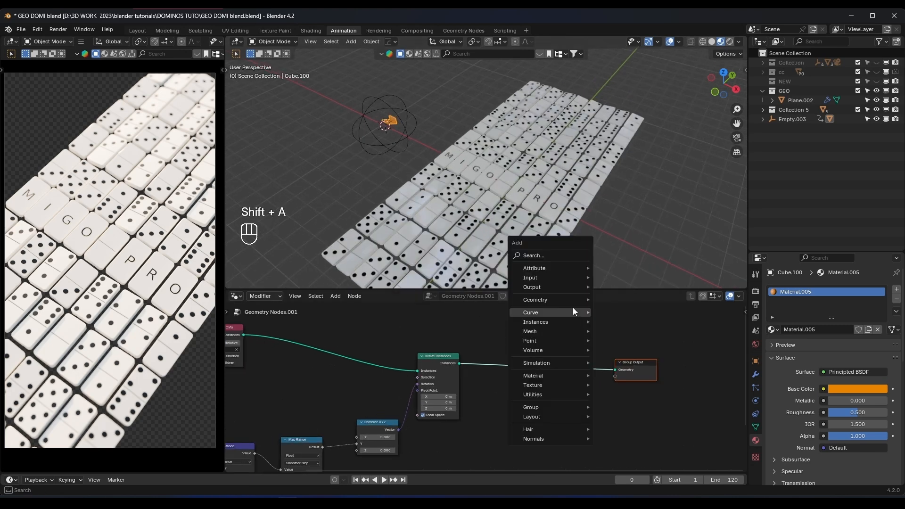
left_click(558, 256)
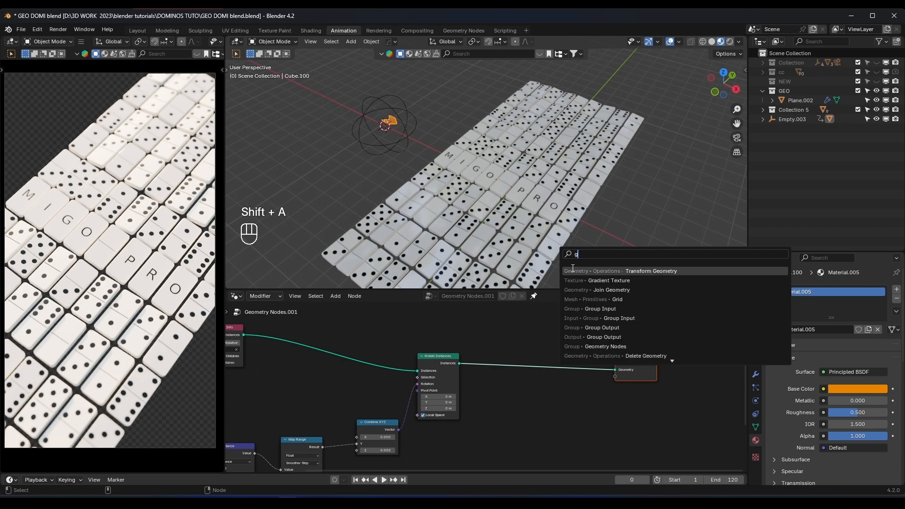
type("g")
left_click(587, 271)
left_click(547, 342)
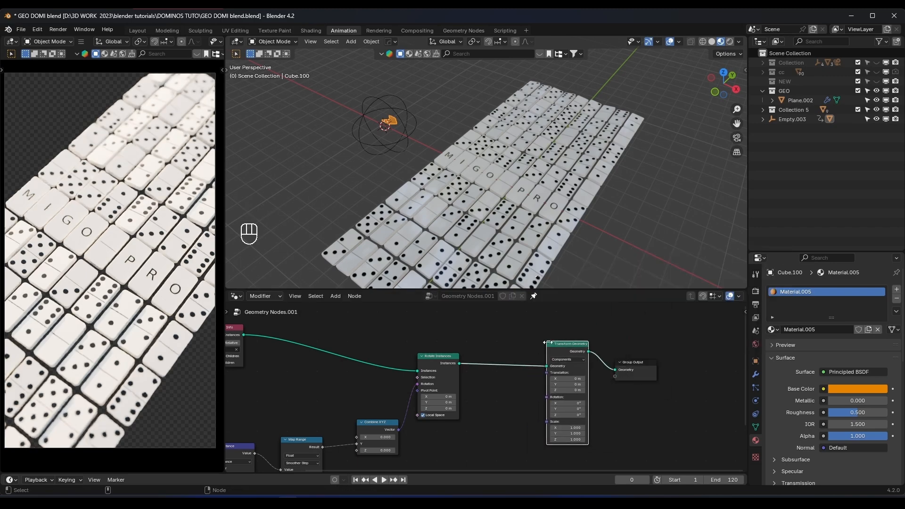
mouse_move(570, 385)
left_mouse_down()
mouse_move(633, 386)
mouse_move(570, 386)
left_mouse_up()
scroll(623, 376, "down", 3)
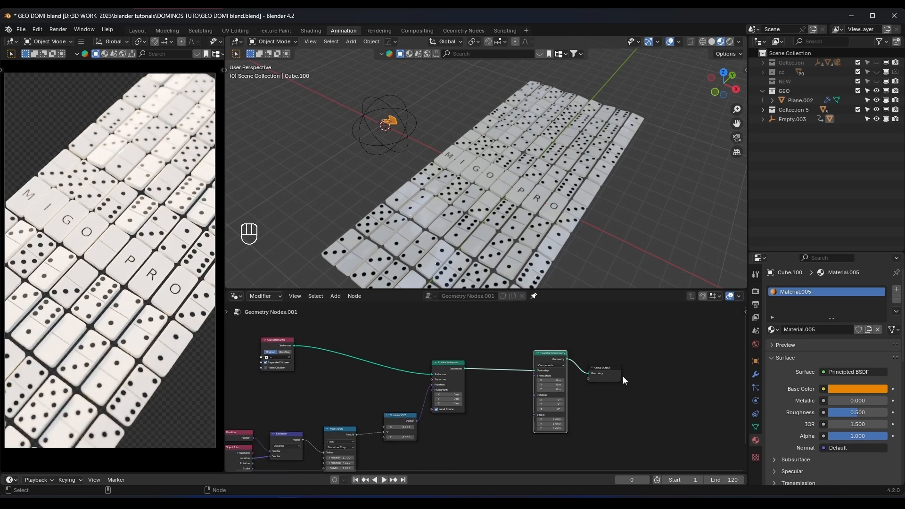
Reposition the Group Output, Transform Geometry and Rotate Instances nodes to make room between them
key("g")
left_click(619, 381)
left_click(568, 373)
left_click_drag(503, 335, 459, 375)
key("g")
left_click(487, 379)
scroll(436, 360, "up", 1)
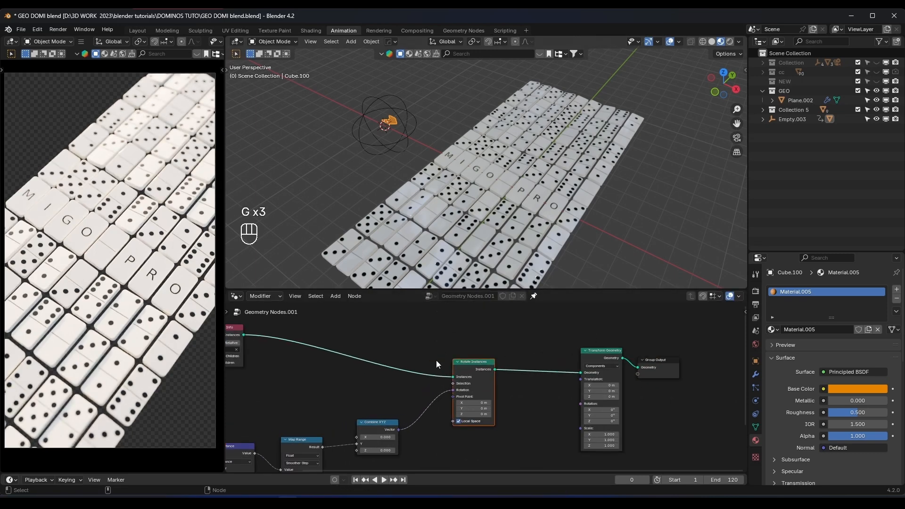
scroll(440, 358, "down", 1)
middle_click_drag(440, 358, 492, 367, "shift")
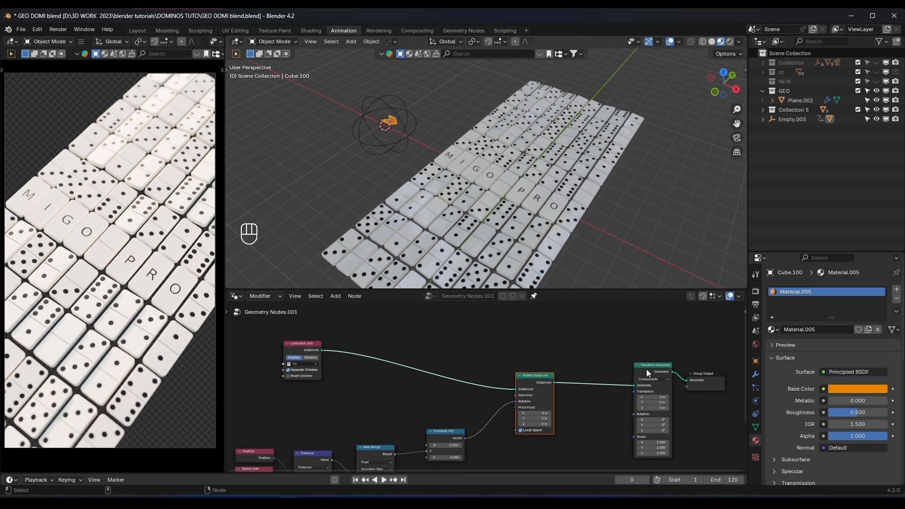
Duplicate the Transform Geometry node above the chain and feed the copy from the Collection Info instances
left_click(646, 369)
key("shift+d")
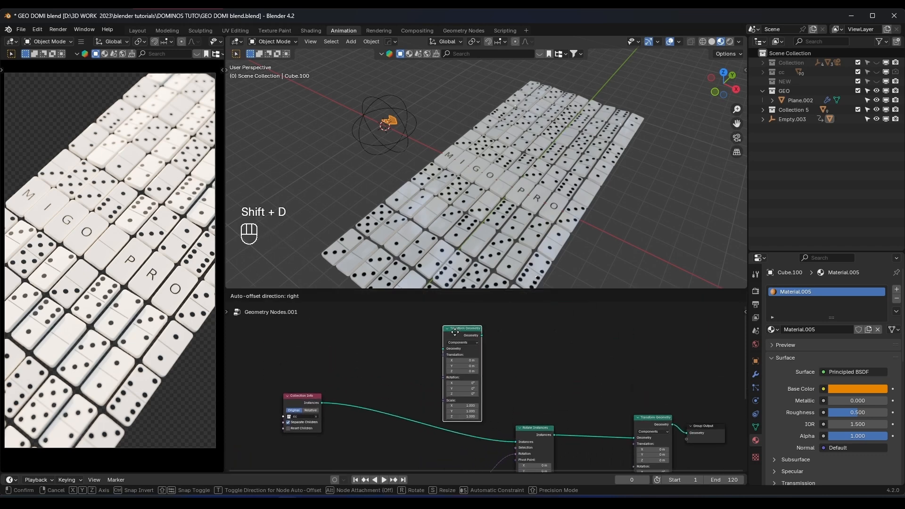
left_click(449, 329)
left_click_drag(552, 429, 536, 430)
left_click_drag(322, 403, 436, 347)
Add a Join Geometry node between Rotate Instances and the final Transform Geometry node
key("shift+a")
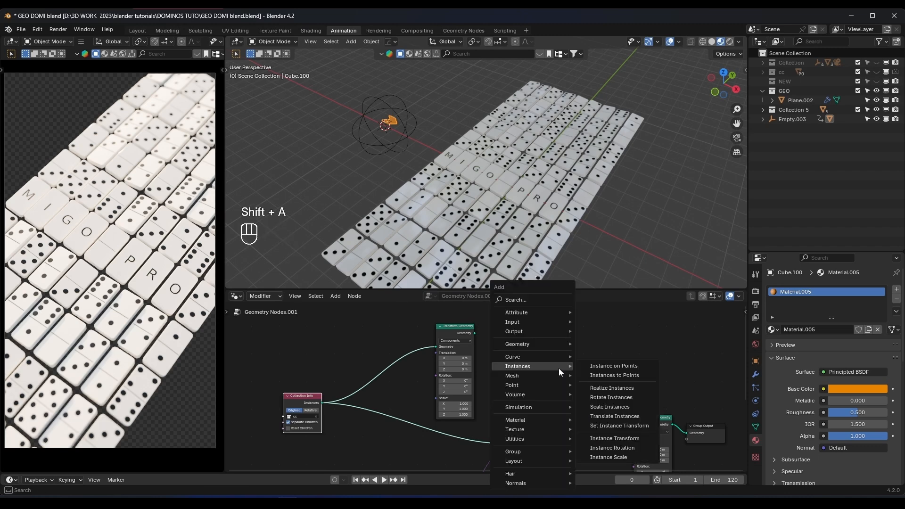
left_click(528, 300)
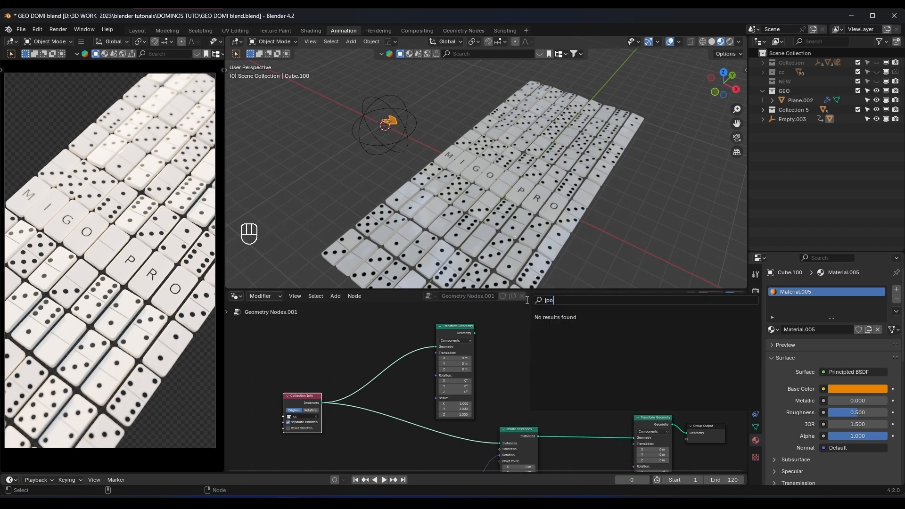
type("joi")
key("Return")
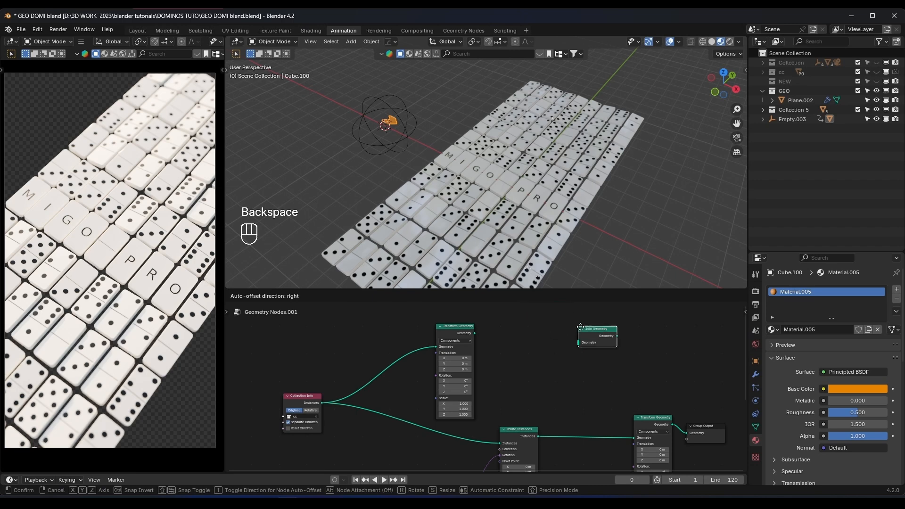
left_click(570, 387)
Route Rotate Instances and the upper Transform Geometry through Join Geometry into the final Transform Geometry, cutting the direct link
middle_click_drag(644, 427, 658, 376, "shift")
scroll(658, 375, "up", 4)
left_click(658, 372, "shift")
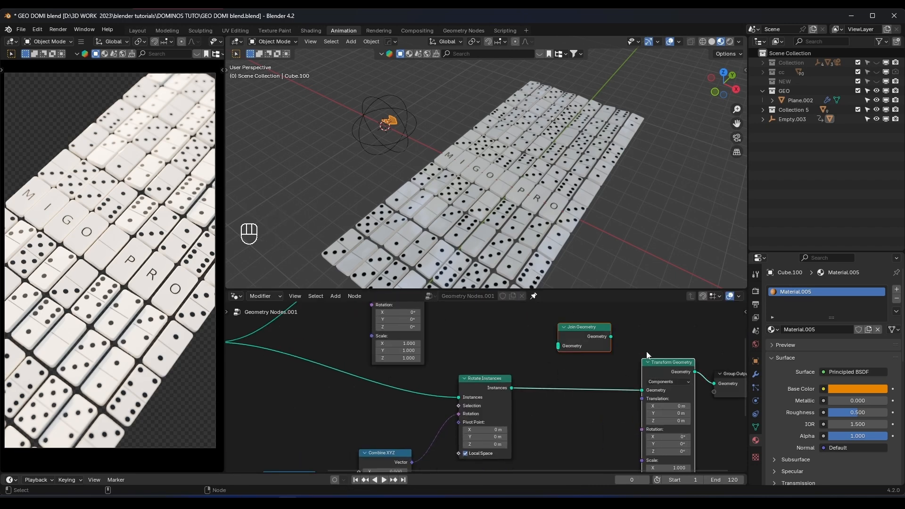
left_click_drag(587, 339, 576, 371)
left_click(657, 337)
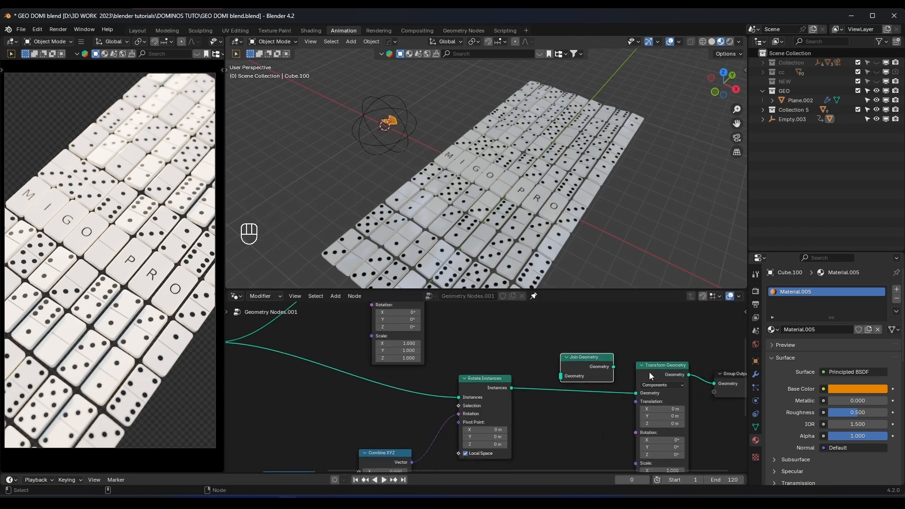
mouse_move(650, 374)
left_mouse_down()
mouse_move(655, 354)
mouse_move(654, 371)
left_mouse_up()
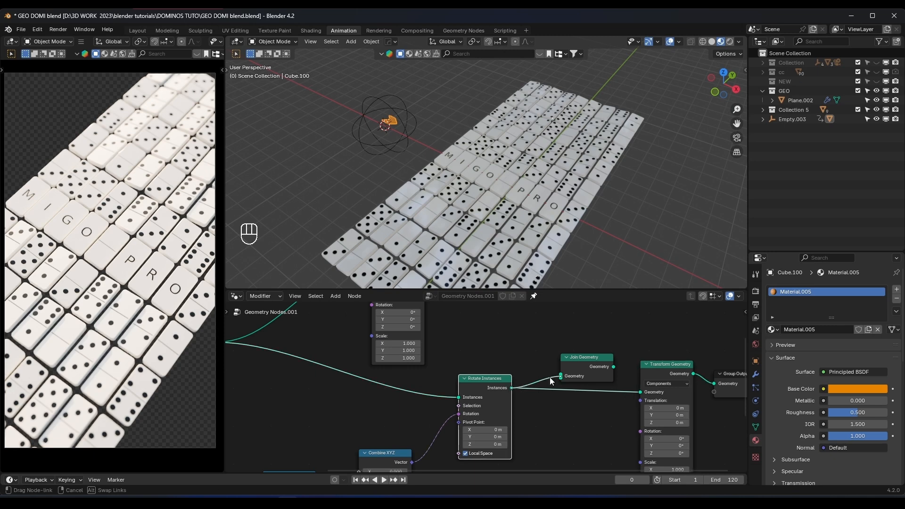
left_click_drag(549, 377, 560, 376)
right_click_drag(598, 384, 591, 400, "ctrl")
middle_click_drag(589, 380, 571, 418, "shift")
scroll(499, 372, "down", 3)
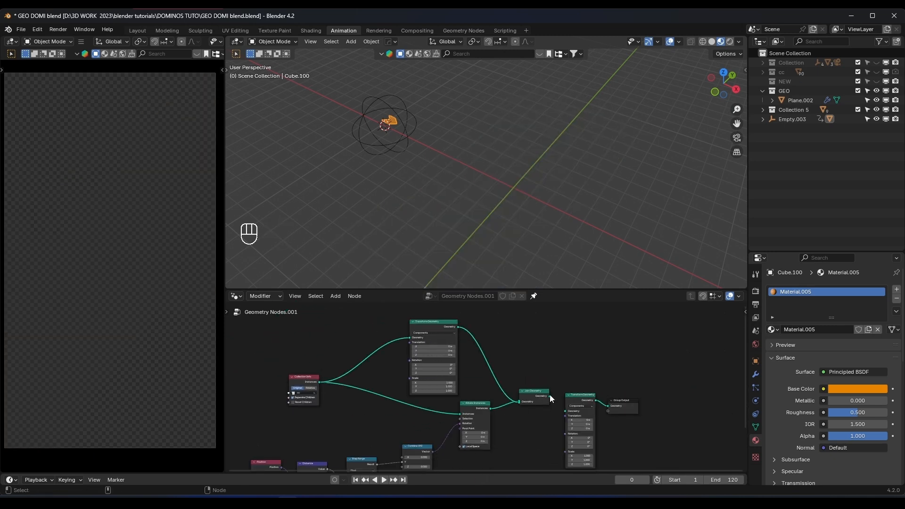
left_click_drag(566, 408, 565, 410)
Set the upper Transform Geometry's Y translation to 19.1 m to extend the domino field behind the original
scroll(439, 369, "up", 4)
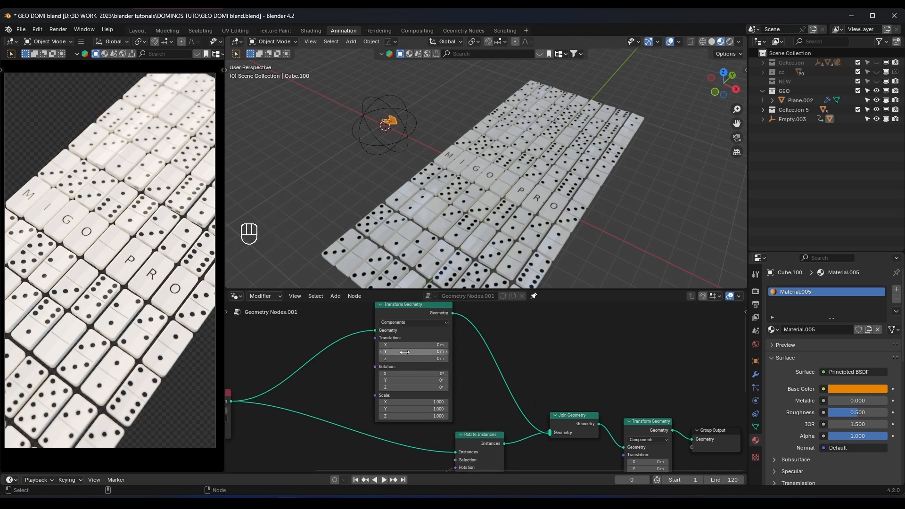
left_click_drag(404, 352, 467, 352)
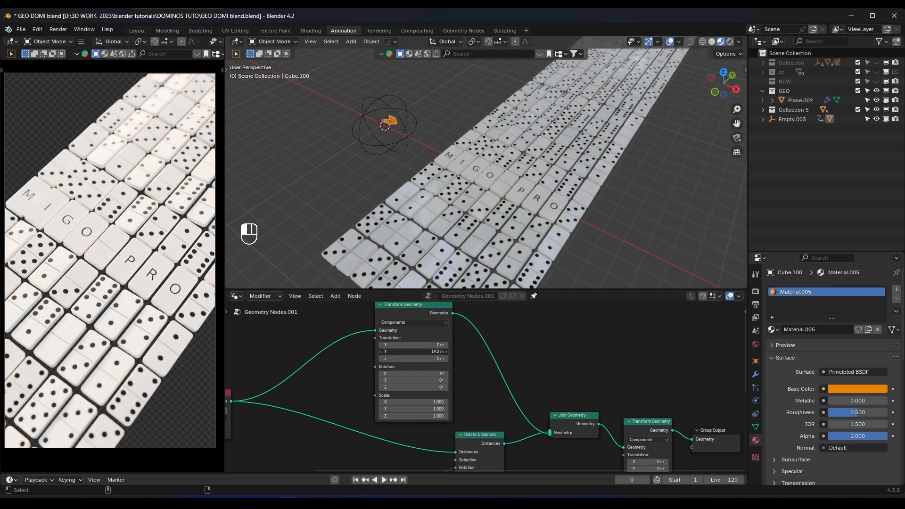
scroll(536, 241, "down", 5)
scroll(472, 391, "down", 2)
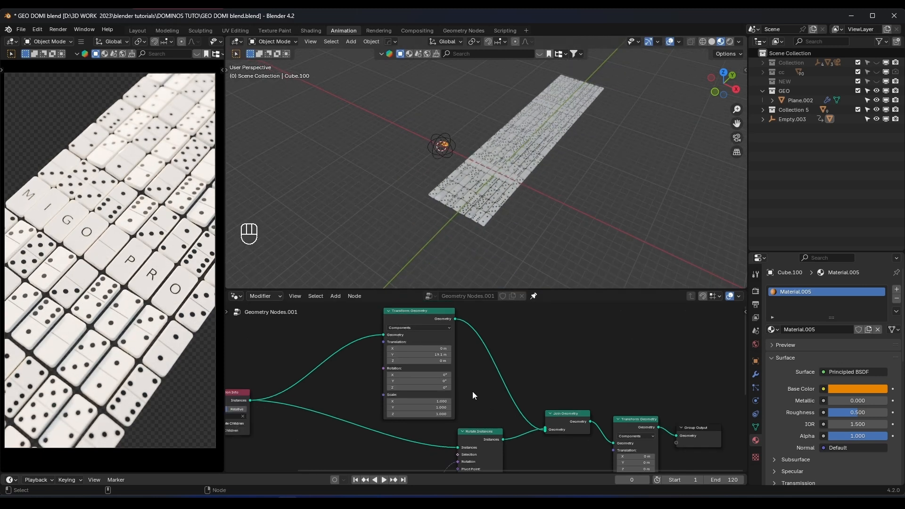
Duplicate the offset Transform Geometry node and connect the copy between Collection Info and Join Geometry
middle_click_drag(482, 418, 522, 393)
scroll(490, 353, "down", 2)
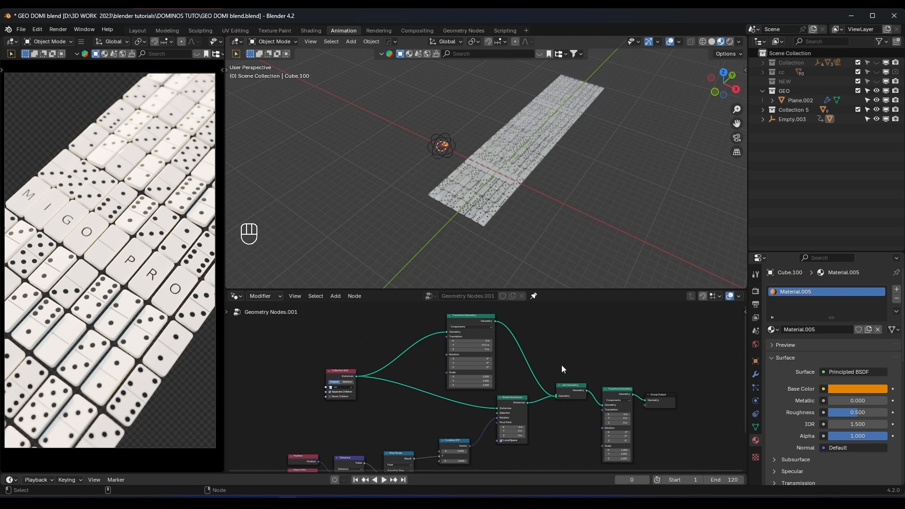
middle_click_drag(561, 365, 532, 429)
left_click(432, 387)
key("shift+d")
left_click(436, 329)
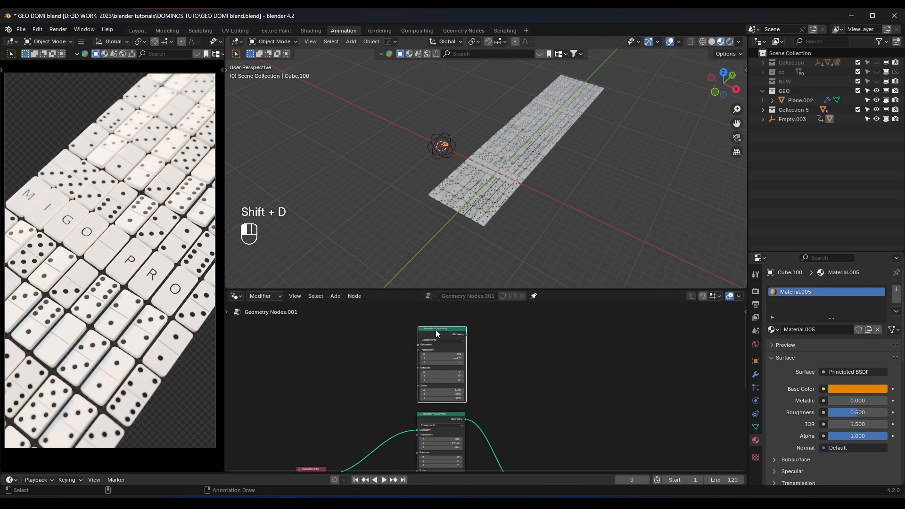
scroll(327, 440, "down", 1)
left_click_drag(346, 449, 328, 393)
scroll(367, 394, "up", 6)
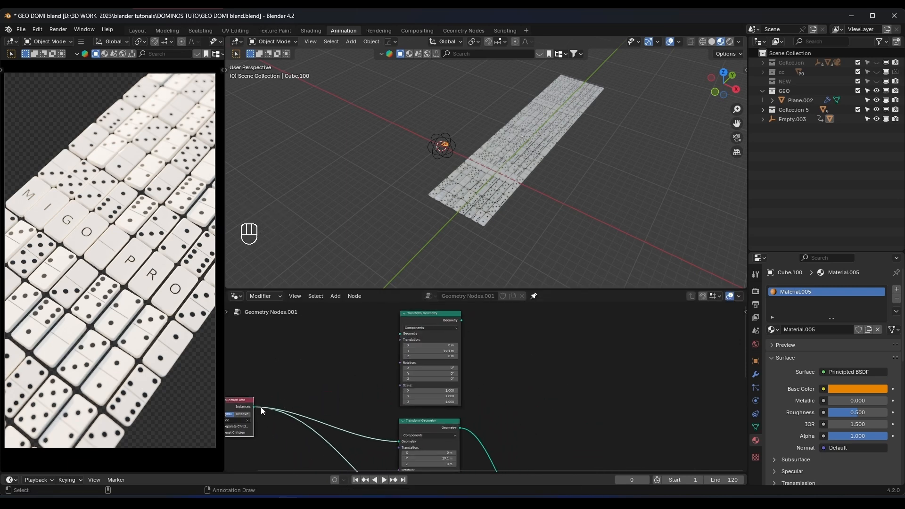
left_click_drag(399, 334, 401, 334)
scroll(492, 352, "down", 3)
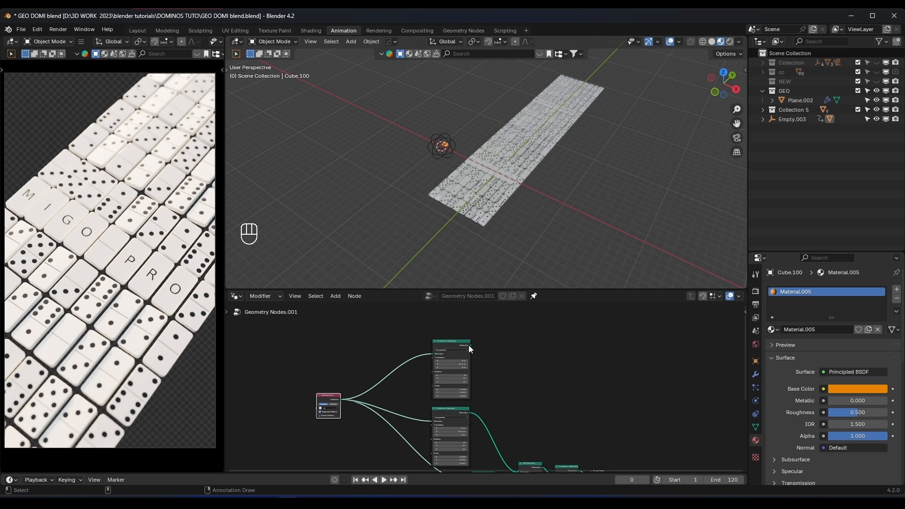
left_click_drag(512, 488, 519, 423)
Set the duplicated Transform Geometry's Y translation to about -19 m to extend the dominoes in the opposite direction
scroll(583, 443, "up", 10)
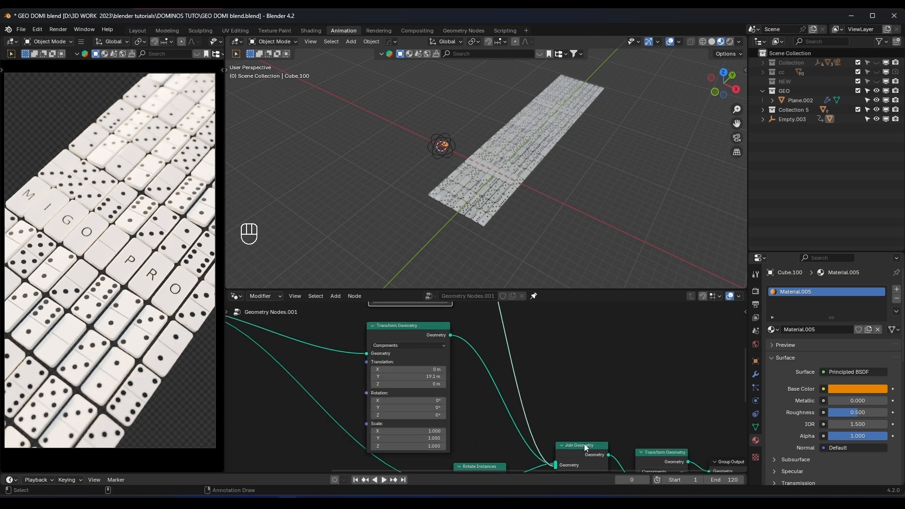
scroll(495, 330, "down", 5)
scroll(451, 365, "up", 4)
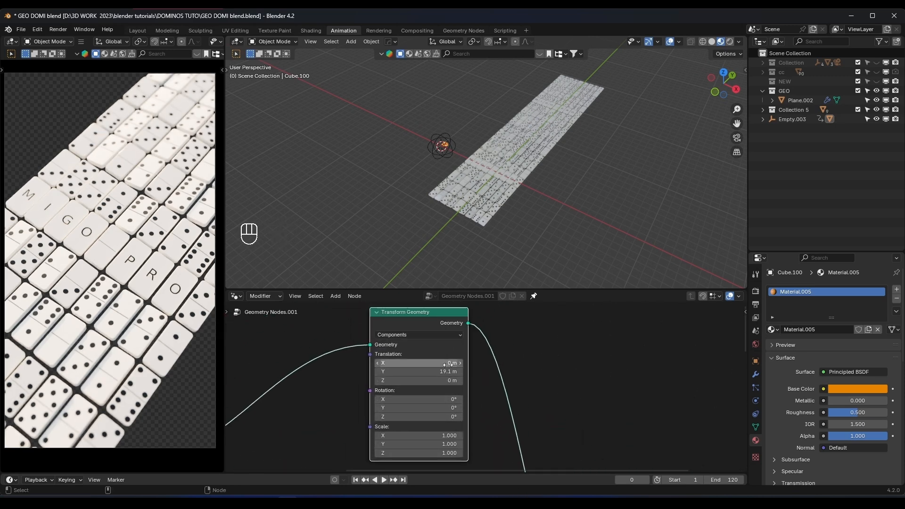
left_click_drag(418, 371, 240, 371)
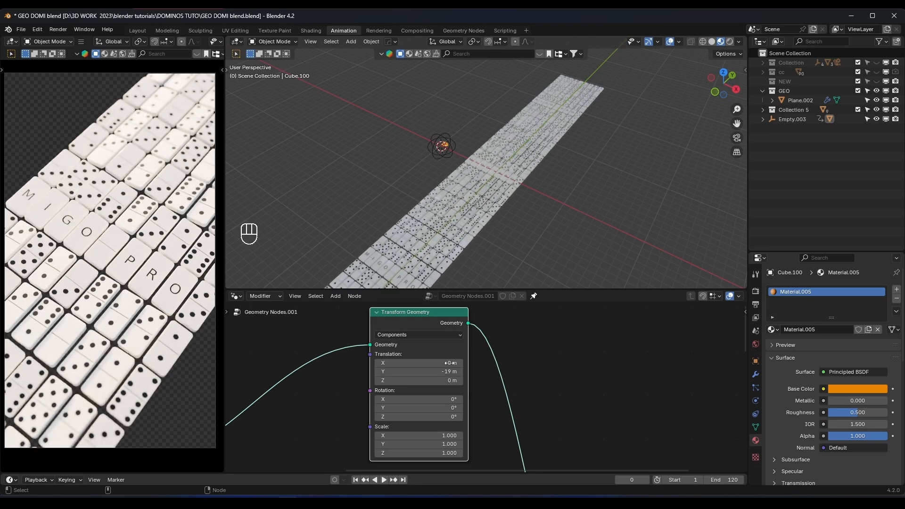
Fine-tune the duplicated Transform Geometry's Y translation around -19 m, checking the seam between the front dominoes and the original field
scroll(517, 248, "up", 4)
scroll(516, 248, "up", 2)
left_click_drag(424, 372, 436, 371, "shift")
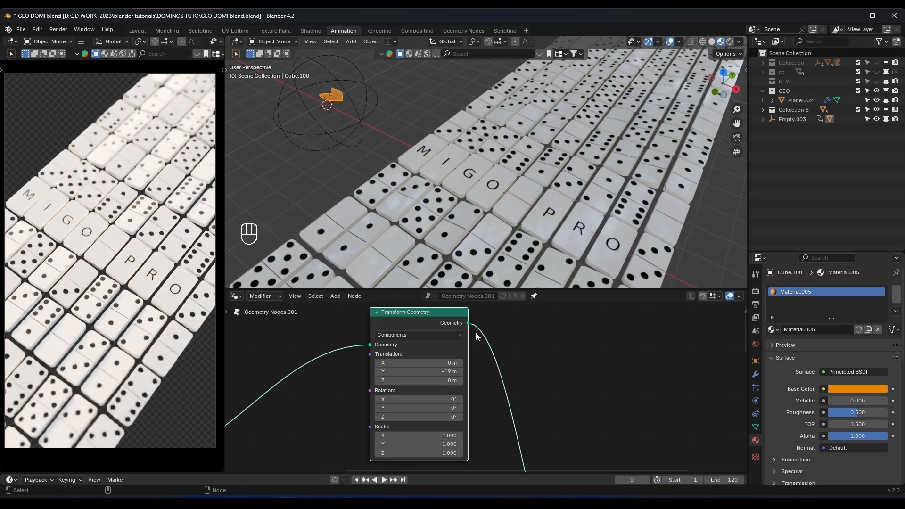
scroll(565, 203, "down", 5)
scroll(539, 216, "up", 6)
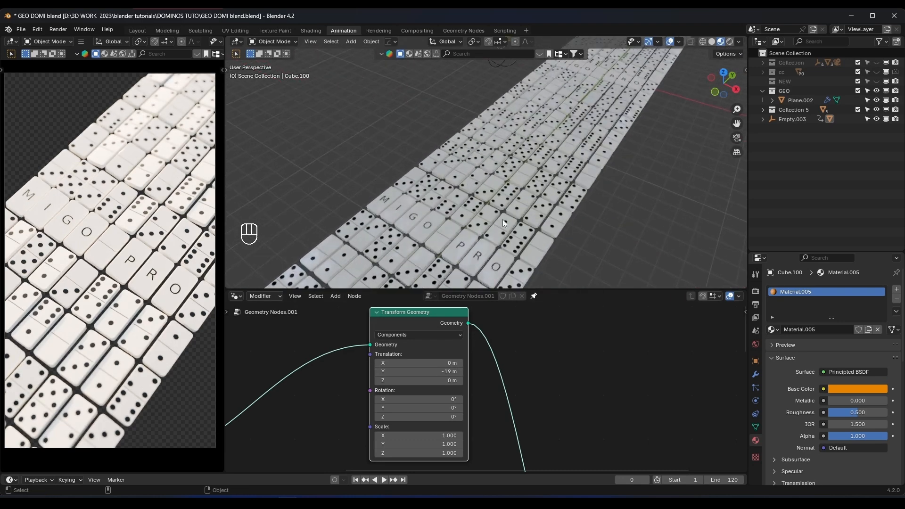
mouse_move(446, 371)
left_mouse_down()
mouse_move(434, 371)
mouse_move(446, 372)
left_mouse_up()
scroll(619, 211, "up", 7)
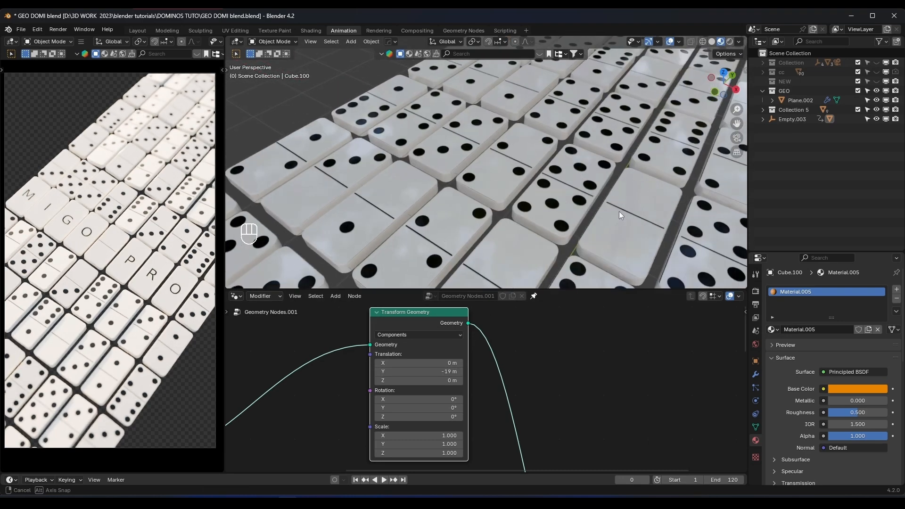
Try shifting the whole domino field along Y with the Transform Geometry node just before Group Output
scroll(609, 215, "down", 5)
middle_click_drag(619, 211, 544, 207)
scroll(609, 212, "down", 5)
scroll(609, 394, "down", 7)
middle_click_drag(578, 426, 532, 347, "shift")
scroll(584, 391, "down", 6)
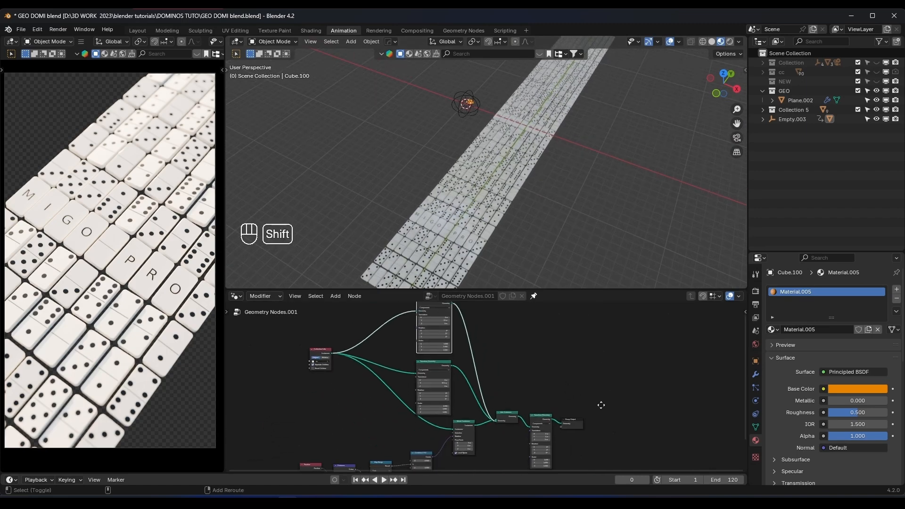
middle_click_drag(602, 404, 548, 361, "shift")
scroll(551, 396, "up", 7)
scroll(551, 401, "up", 3)
middle_click_drag(535, 400, 519, 371, "shift")
left_click_drag(485, 357, 519, 356)
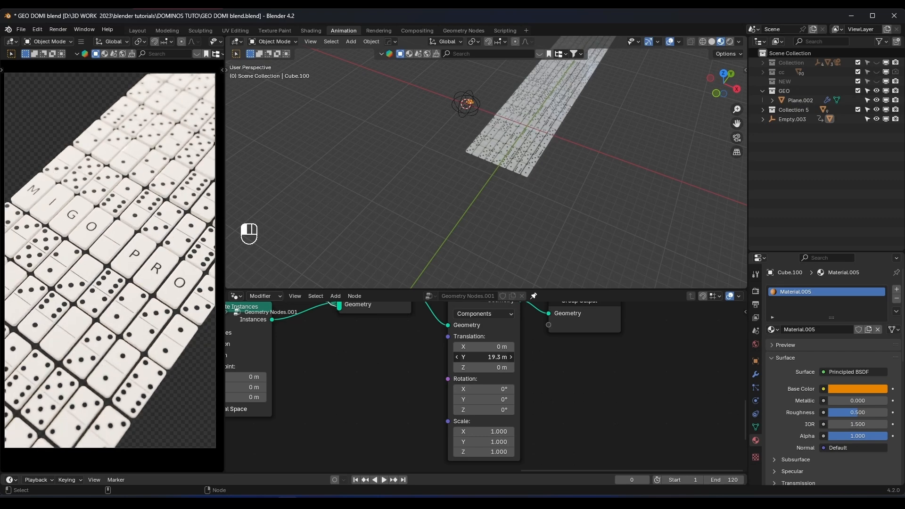
right_click(485, 356)
Enlarge the timeline and set the final Transform Geometry's Y translation to 7.7 m
left_click_drag(391, 474, 391, 367)
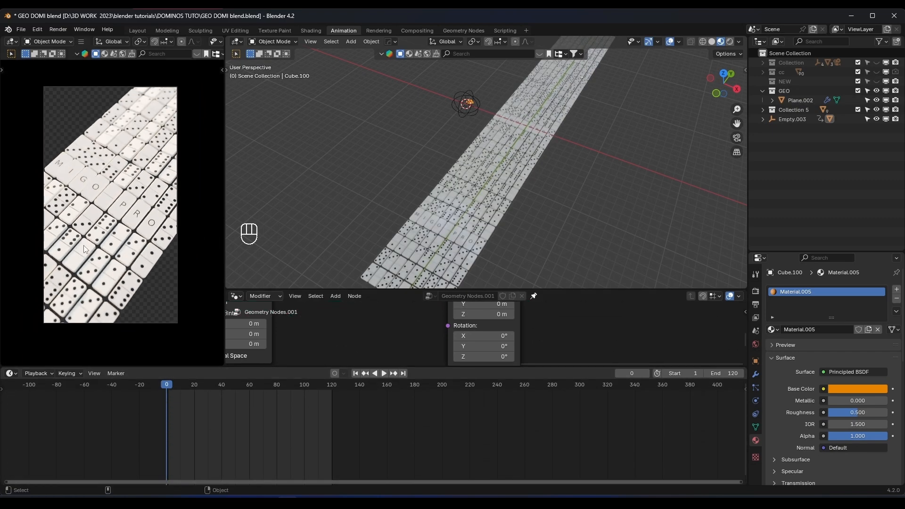
scroll(492, 329, "down", 1)
middle_click_drag(505, 328, 507, 355)
scroll(507, 354, "down", 1)
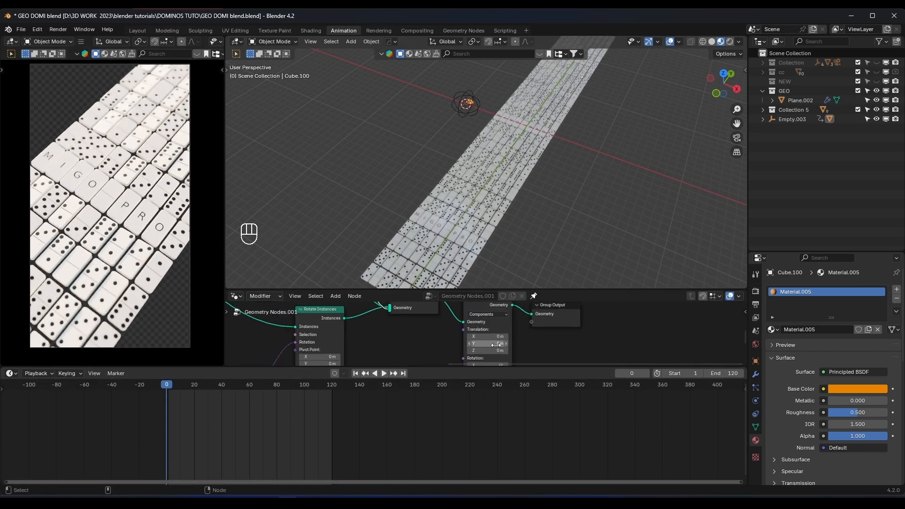
left_click_drag(493, 344, 524, 344)
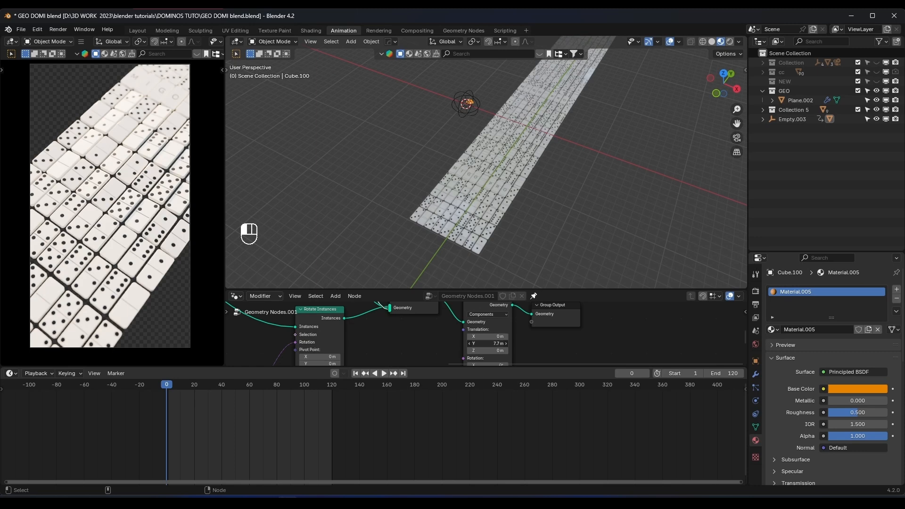
Keyframe the final Transform Geometry's translation at frame 0 and select the domino plane to show its keyframes
right_click(494, 343)
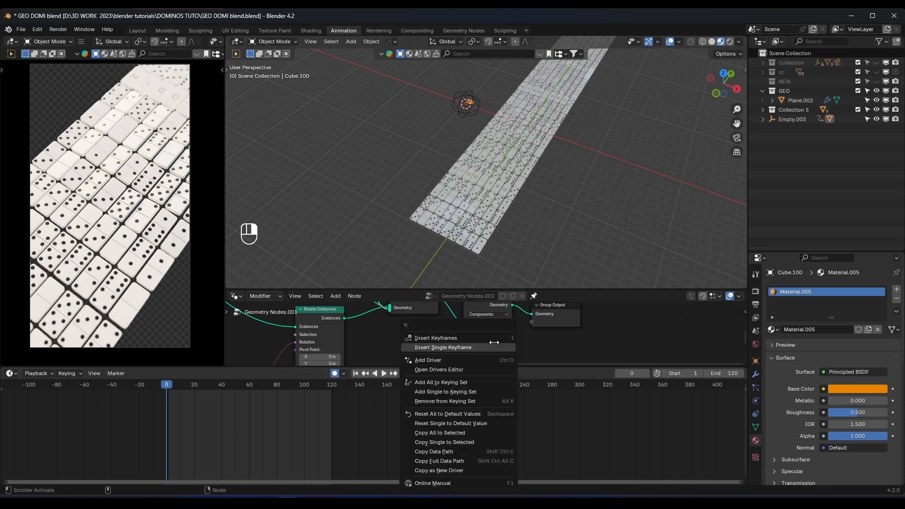
left_click(468, 338)
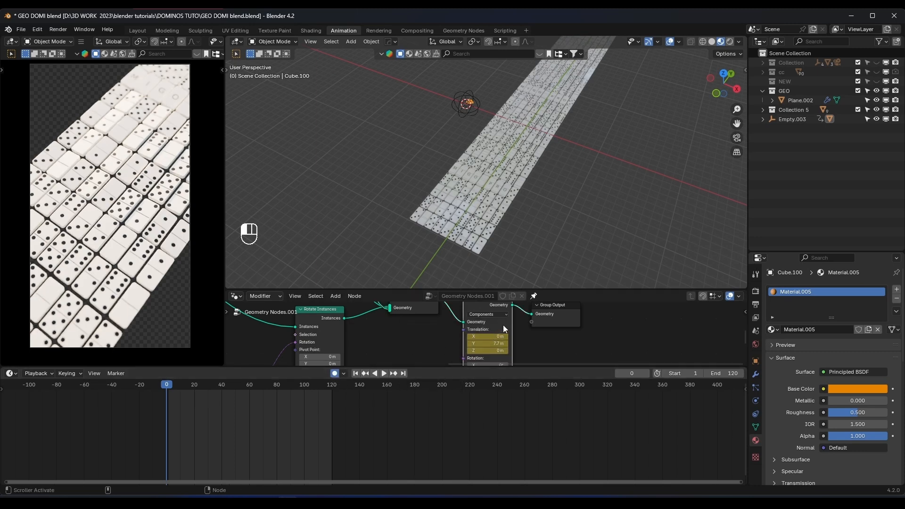
scroll(378, 360, "down", 4)
left_click(471, 211)
scroll(256, 415, "up", 3)
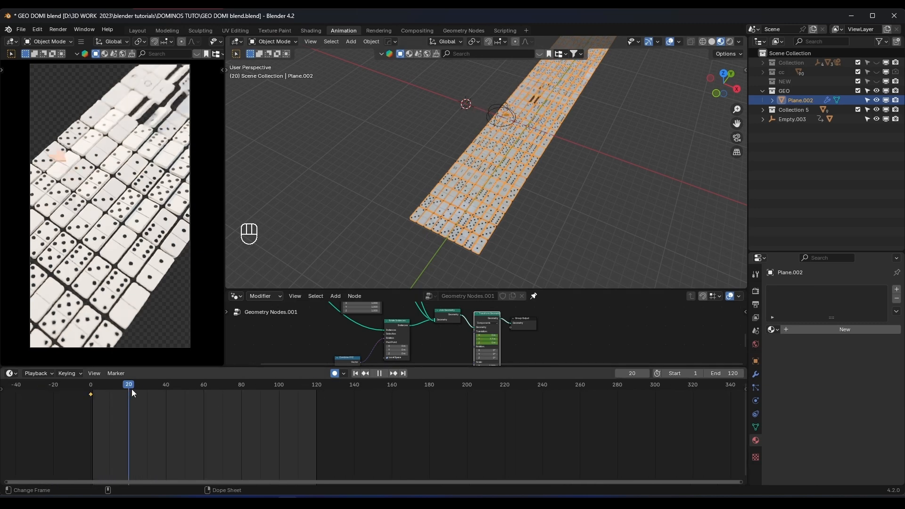
At frame 41, set the final Transform Geometry's Y translation to -0.7 m with auto keying
left_click(167, 389)
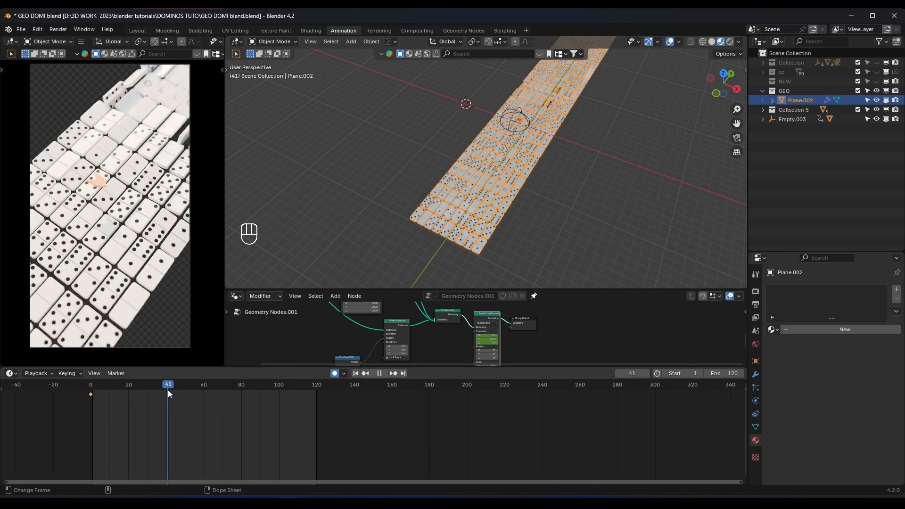
key("space")
scroll(494, 330, "up", 3)
left_click_drag(487, 343, 450, 343)
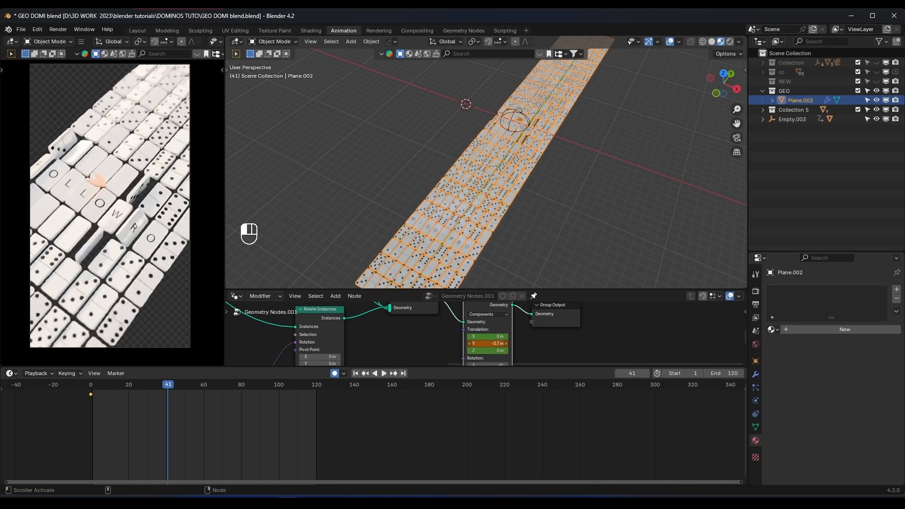
At frame 120, set the final Transform Geometry's Y translation to about -13 m and play back the animation
left_click(316, 390)
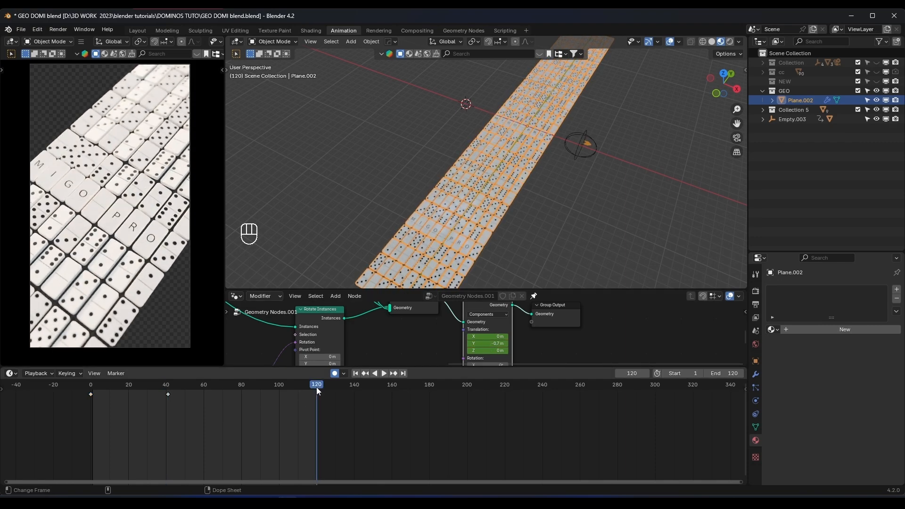
left_click_drag(487, 343, 426, 344)
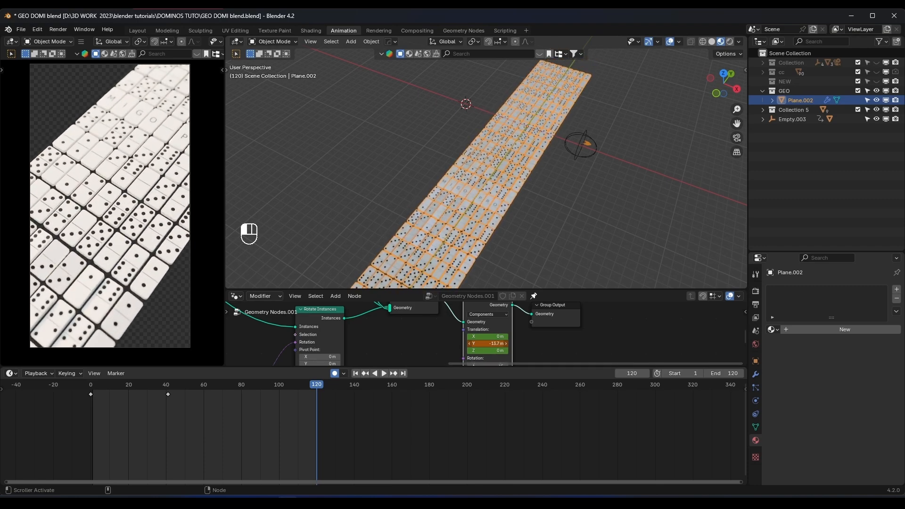
key("space")
key("space")
key("space")
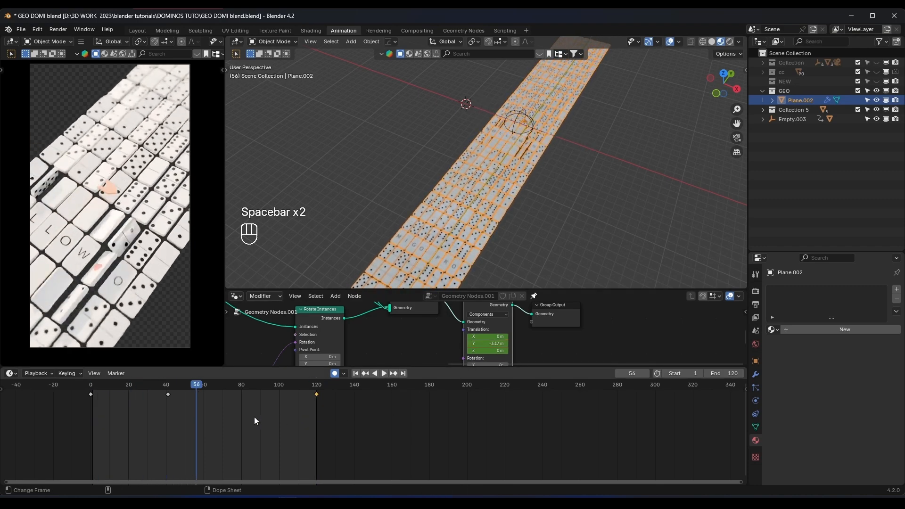
key("space")
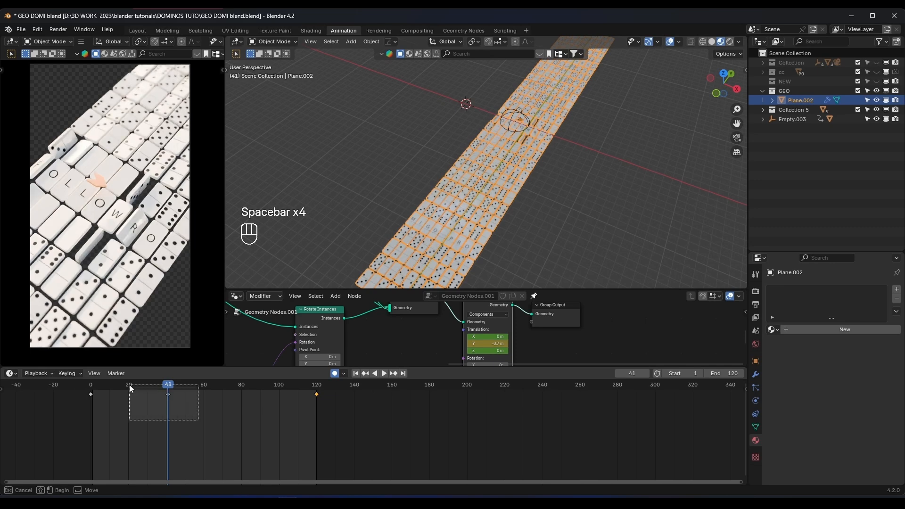
left_click_drag(132, 387, 131, 388)
key("g")
right_click(146, 398)
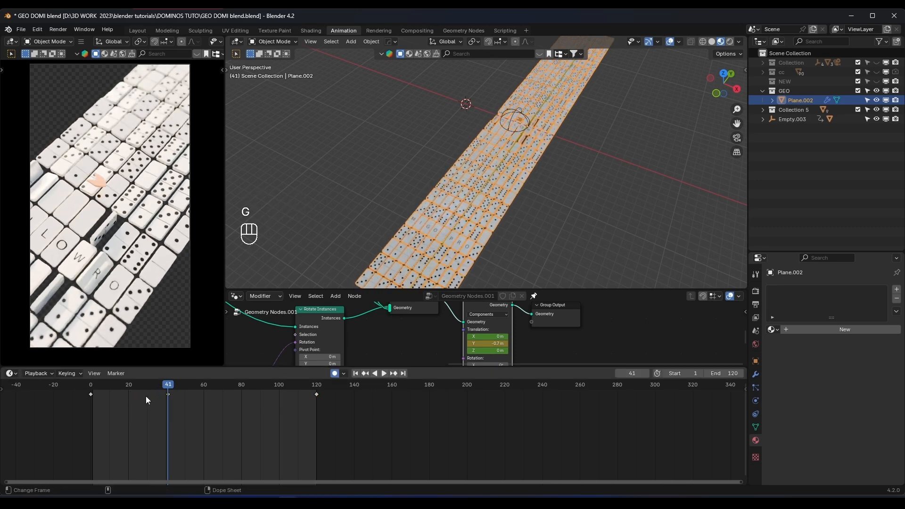
Select the empty carrying the arrow, move its first keyframe to about frame 20 and play back the animation
middle_click_drag(413, 134, 519, 120)
left_click(527, 106)
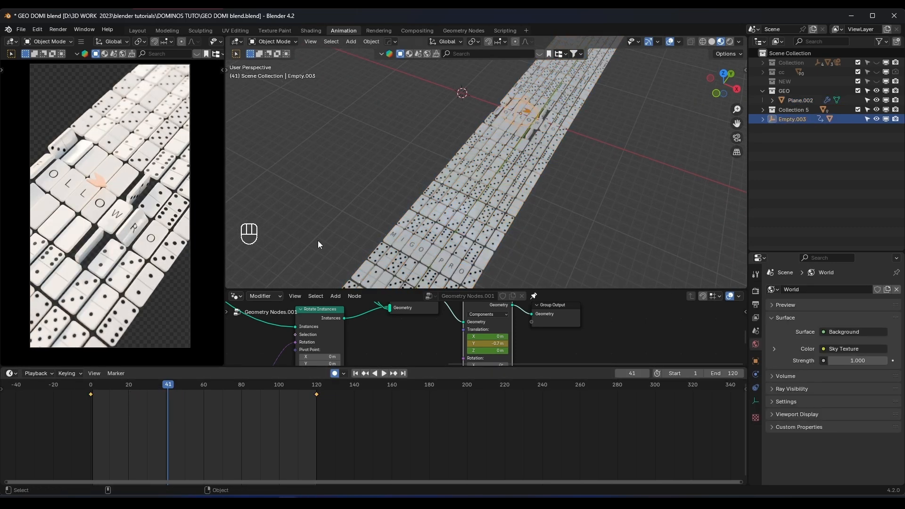
left_click_drag(80, 391, 80, 390)
key("g")
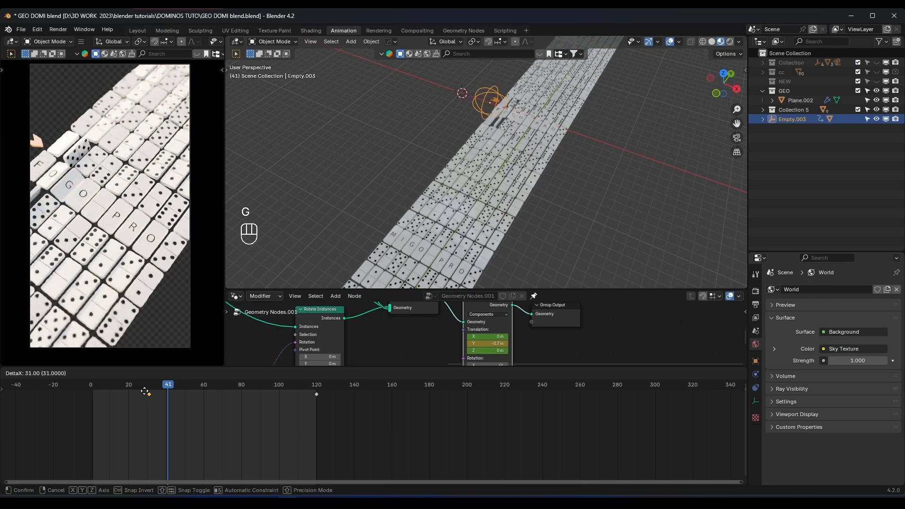
left_click(125, 392)
key("space")
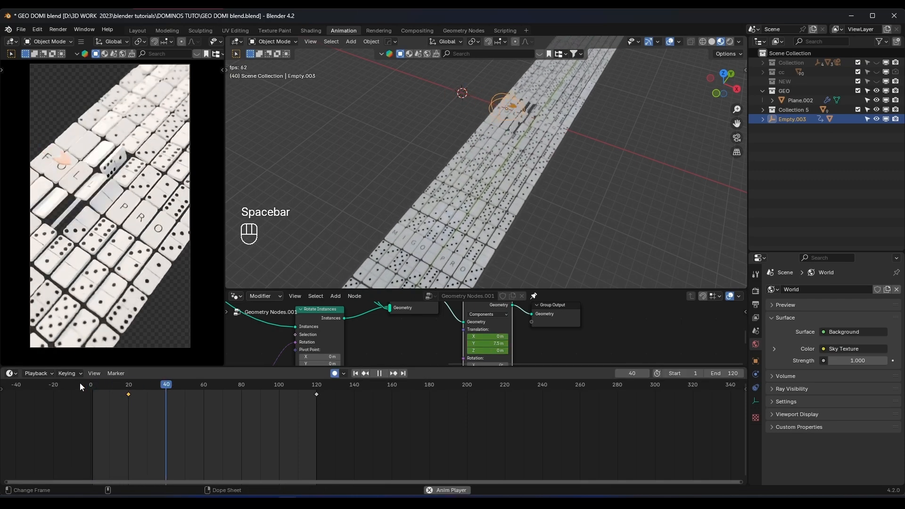
key("space")
Delay the empty's starting keyframe to about frame 30 and play back the animation to check the timing
left_click(81, 384)
key("g")
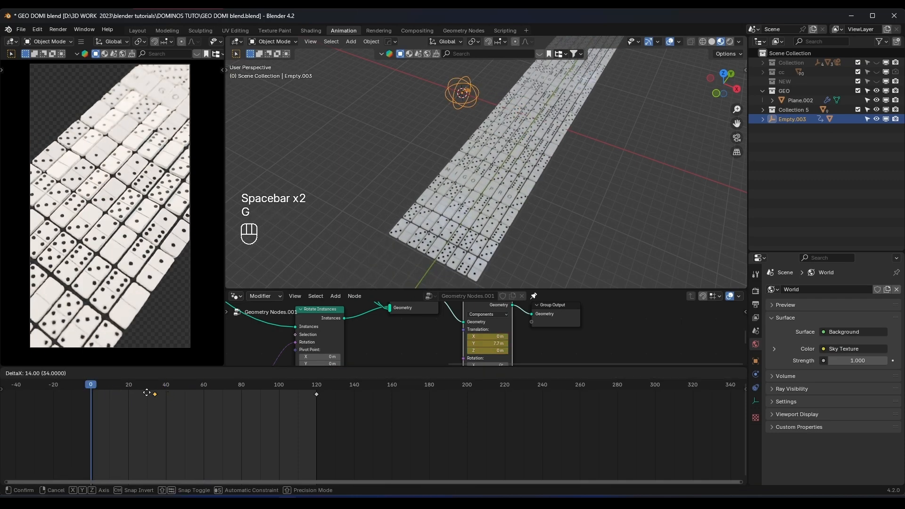
left_click(140, 393)
key("space")
key("space")
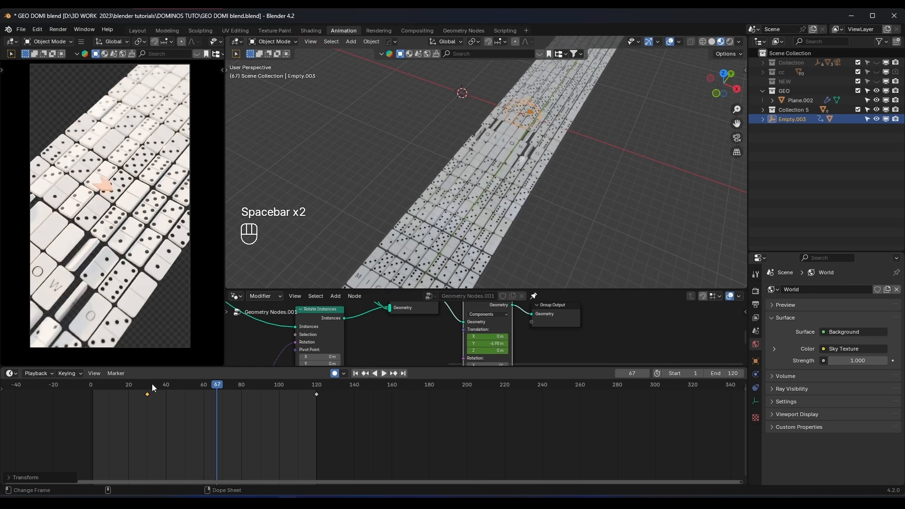
left_click_drag(151, 384, 151, 386)
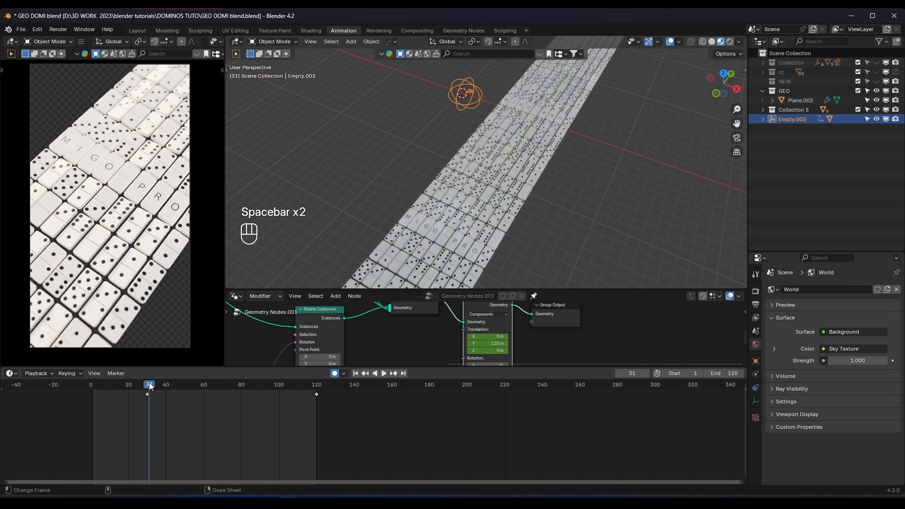
Select the domino plane, duplicate its frame 41 keyframe to frame 31 and play back the animation
left_click(447, 213)
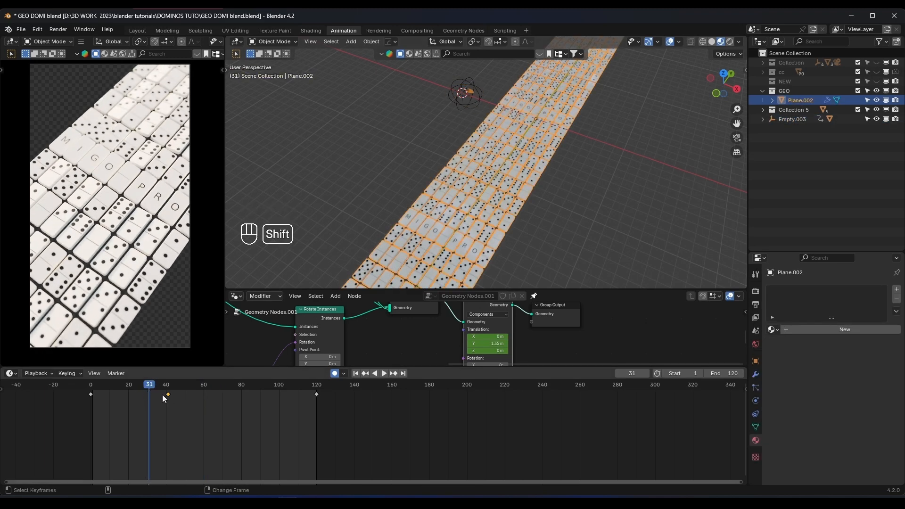
key("shift+d")
left_click(144, 398)
key("space")
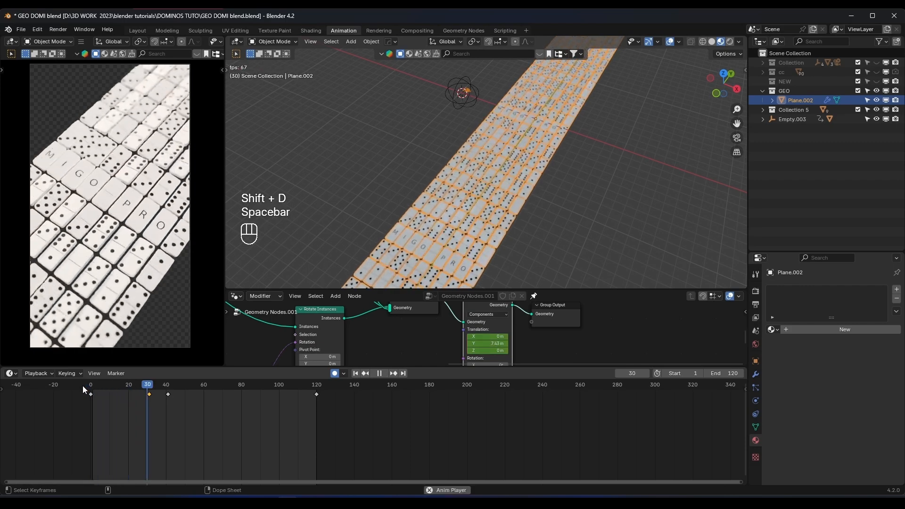
key("space")
Move the domino plane's original frame 41 keyframe to frame 80 and play back the animation
left_click_drag(179, 408, 163, 390)
key("g")
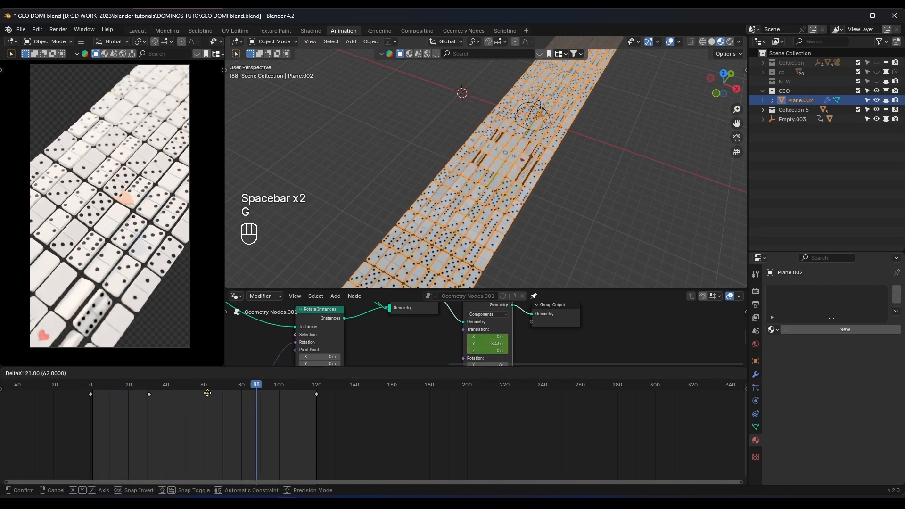
left_click(241, 392)
key("space")
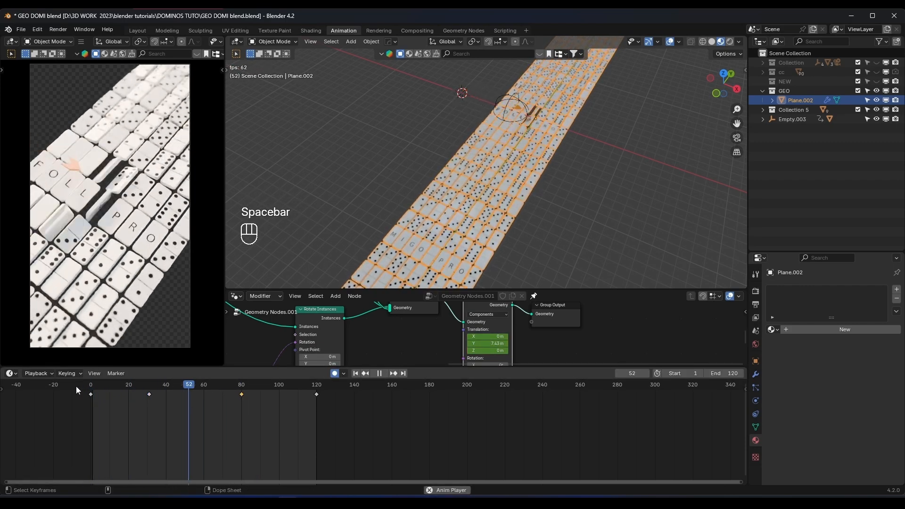
key("space")
Move the domino plane's frame 80 keyframe to frame 100, play back the animation and return to frame 0
key("g")
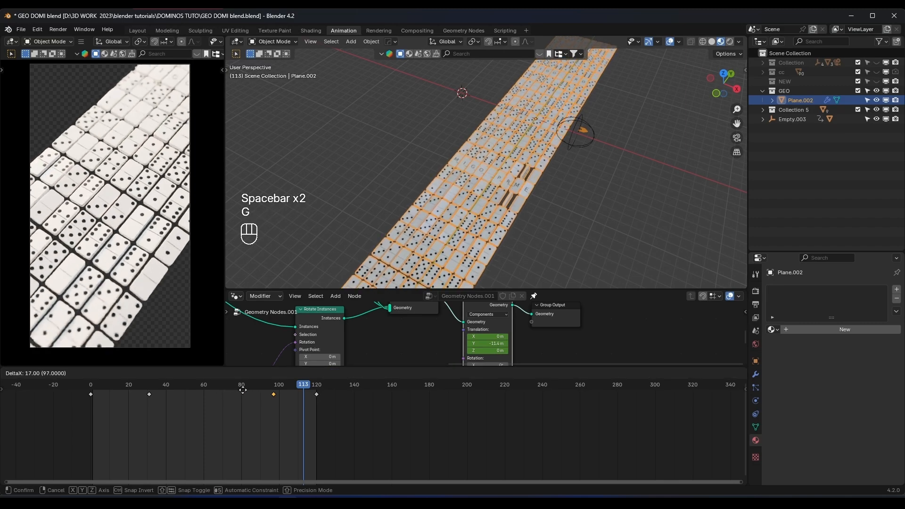
left_click(247, 390)
key("space")
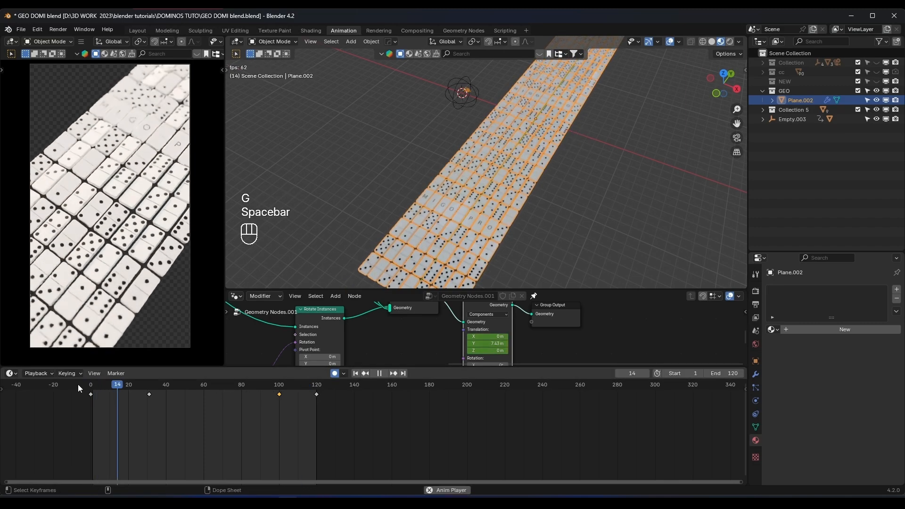
key("space")
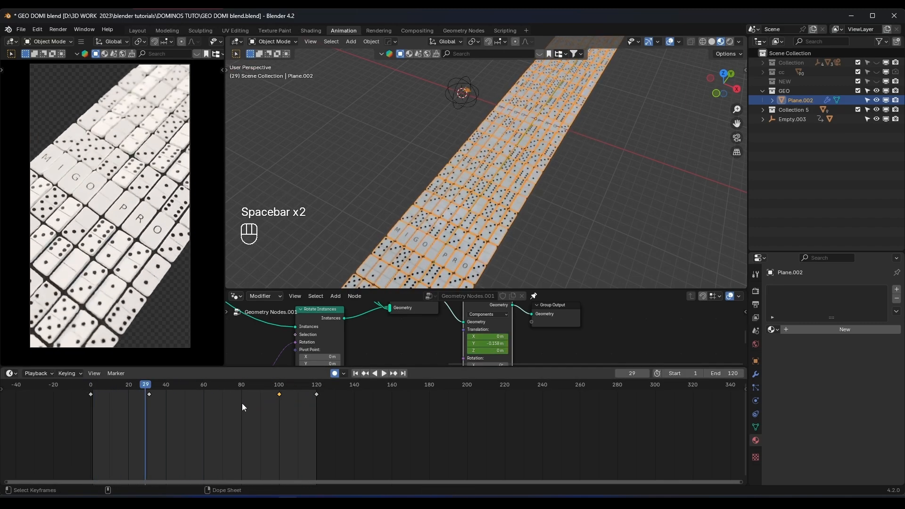
key("space")
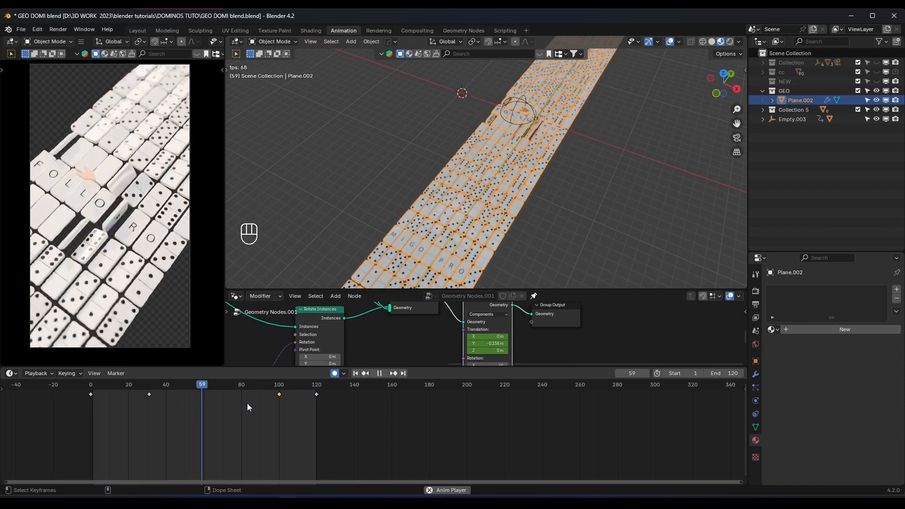
key("space")
left_click(86, 383)
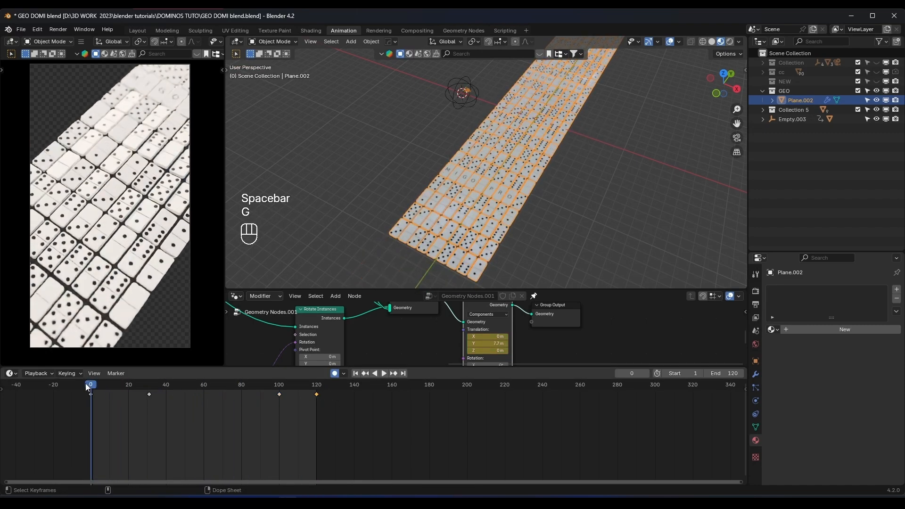
Switch the camera view to Material Preview shading and play the animation from frame 0
key("space")
key("space")
key("z")
key("space")
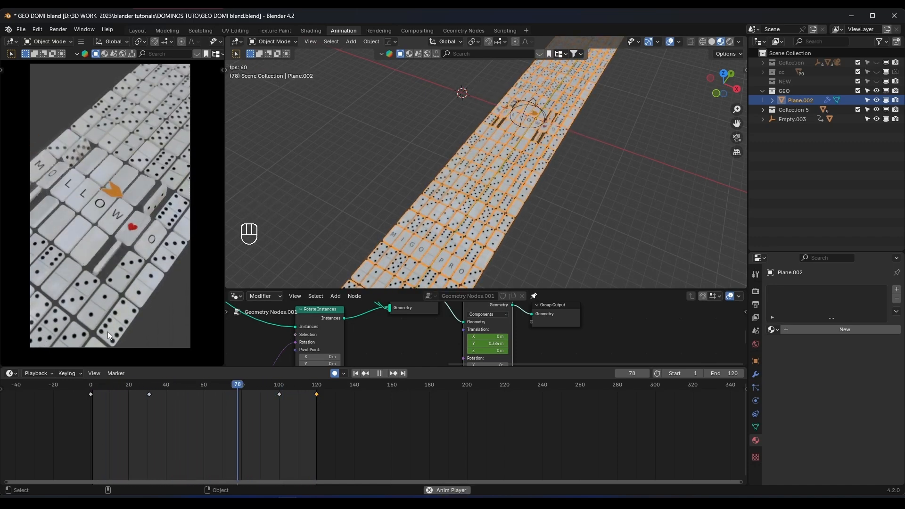
key("space")
left_click(89, 385)
left_click_drag(90, 386, 76, 368)
key("space")
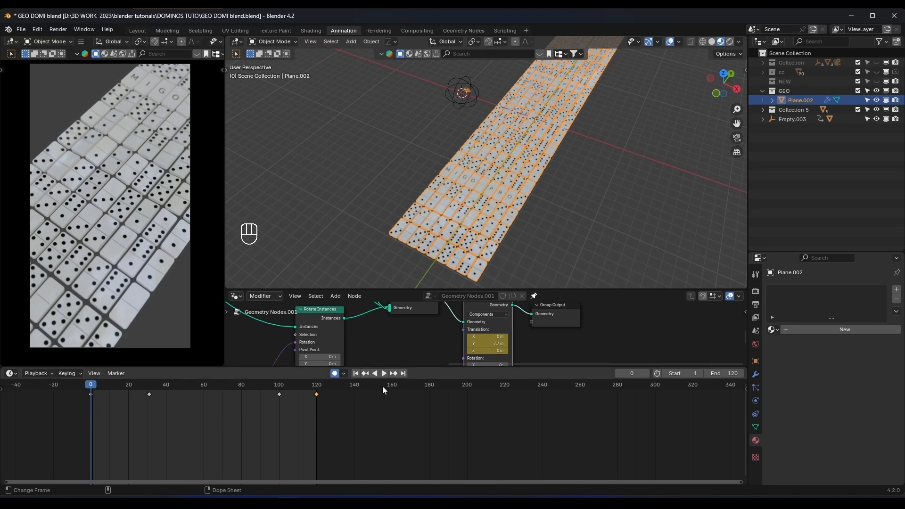
Show the overlays in the camera view and zoom in on the blurred letter dominoes at the far end
middle_click_drag(518, 143, 465, 180, "shift")
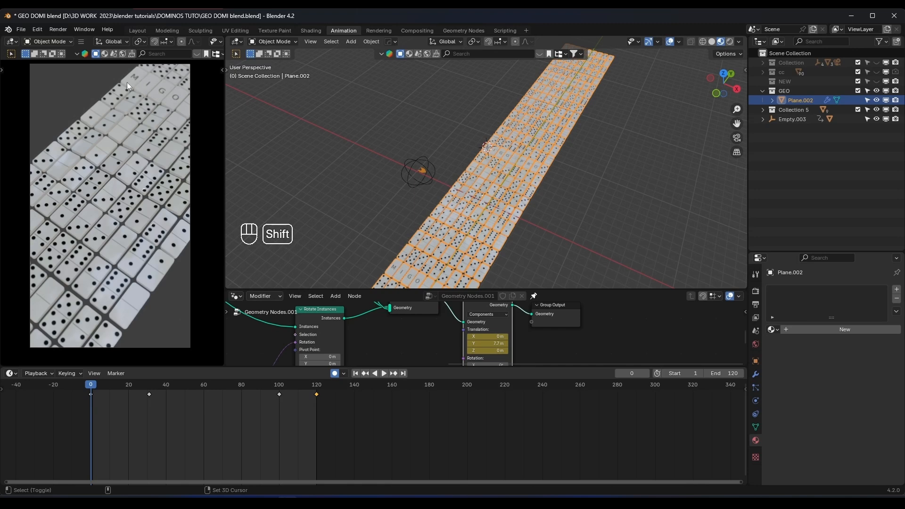
left_click(157, 42)
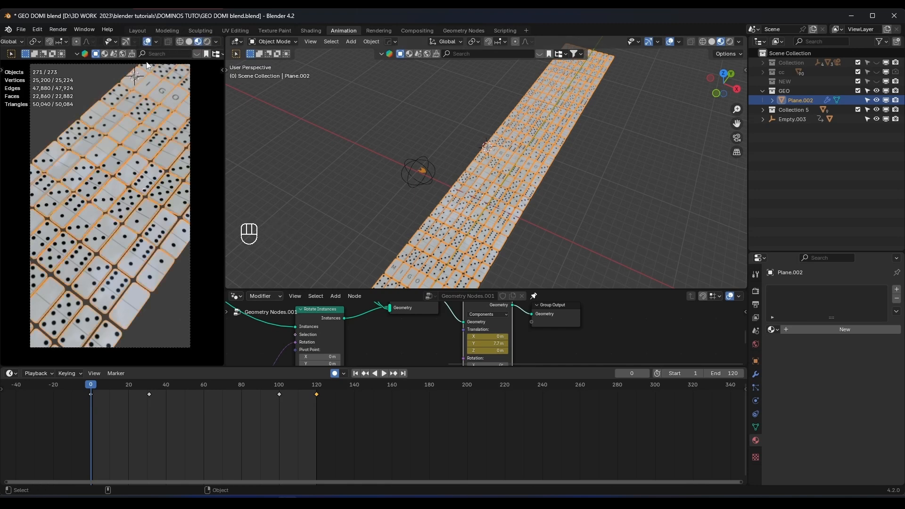
scroll(146, 162, "up", 5)
scroll(107, 200, "up", 3)
middle_click_drag(194, 117, 151, 188, "shift")
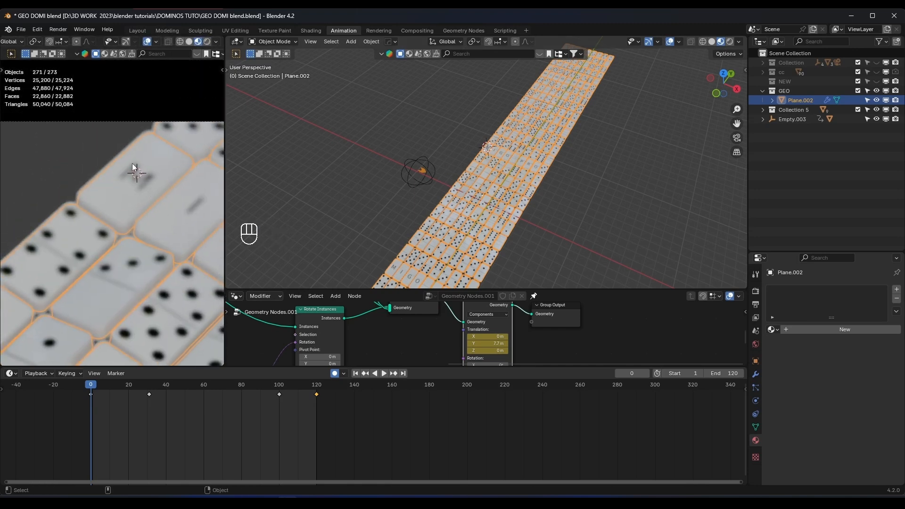
At frame 120, set the domino Transform Geometry node's Y translation to -11.3 m and replace its single keyframe
left_click(316, 387)
key("space")
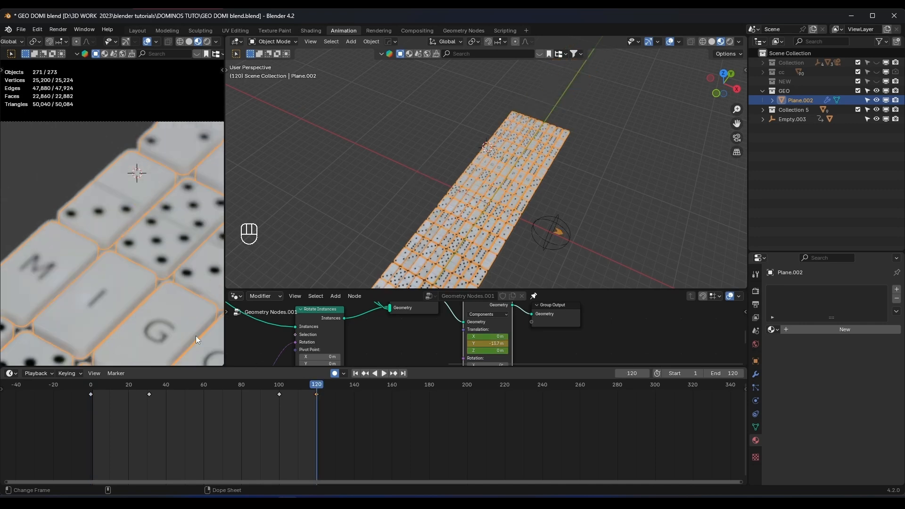
scroll(78, 241, "down", 2)
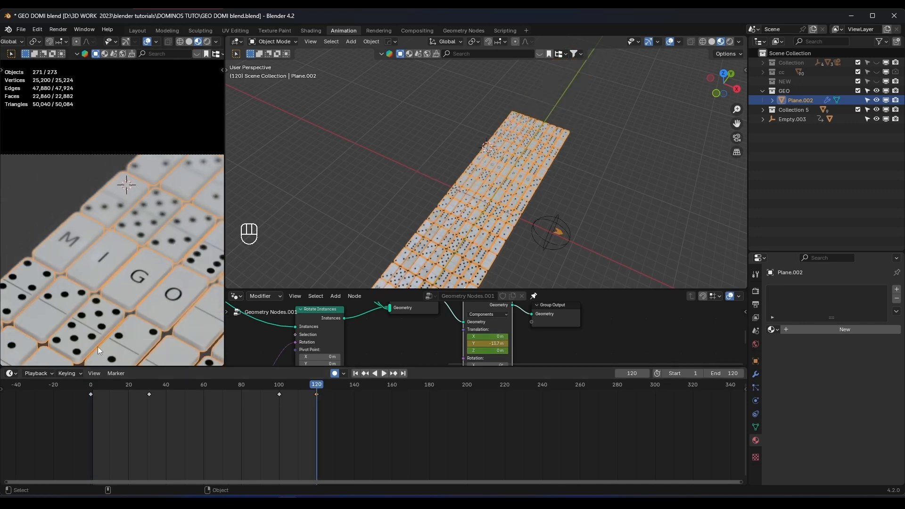
key("space")
left_click(88, 385)
left_click_drag(83, 385, 317, 387)
left_click_drag(497, 343, 474, 343)
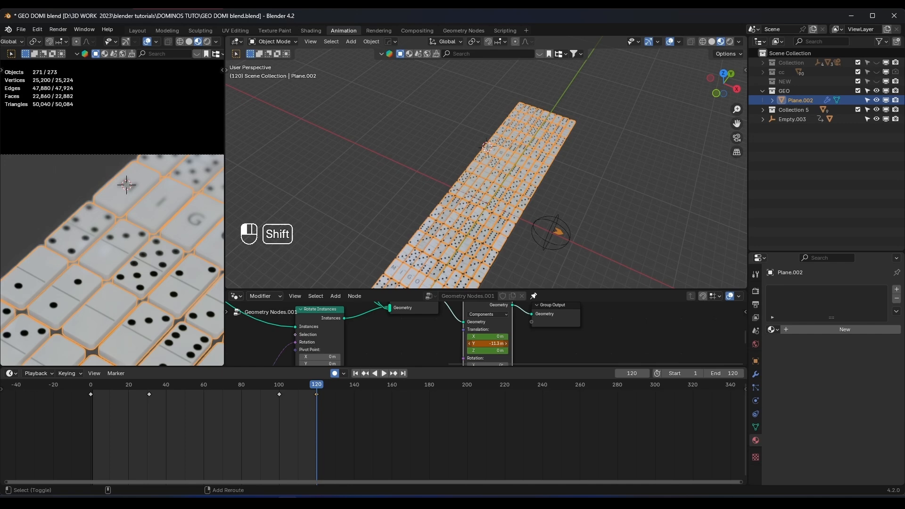
right_click(493, 342)
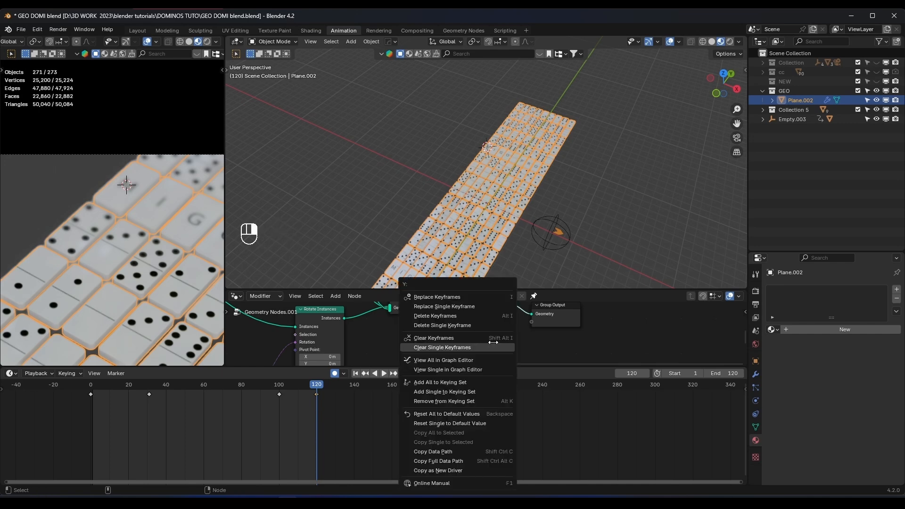
left_click(452, 307)
Play the animation, hide the overlays in the camera view and scrub the timeline to frame 99
scroll(108, 236, "down", 5)
key("space")
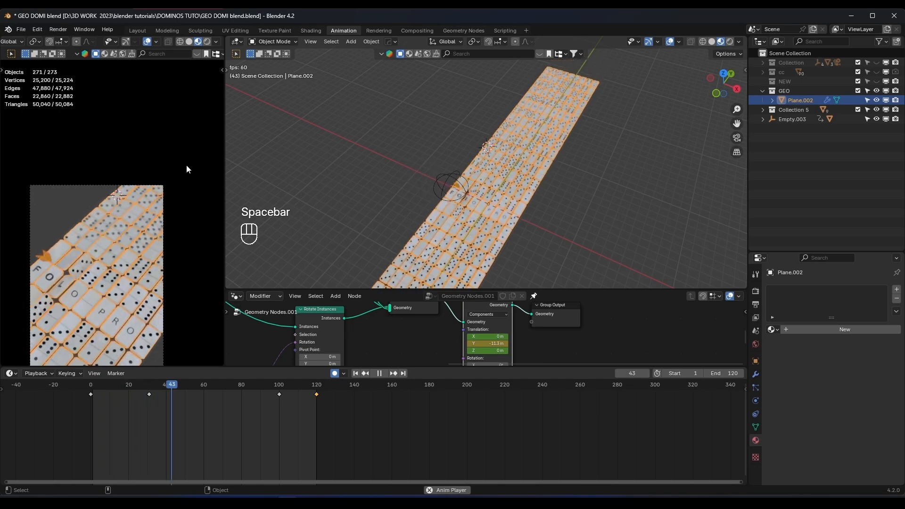
left_click(147, 42)
middle_click_drag(181, 236, 181, 190, "shift")
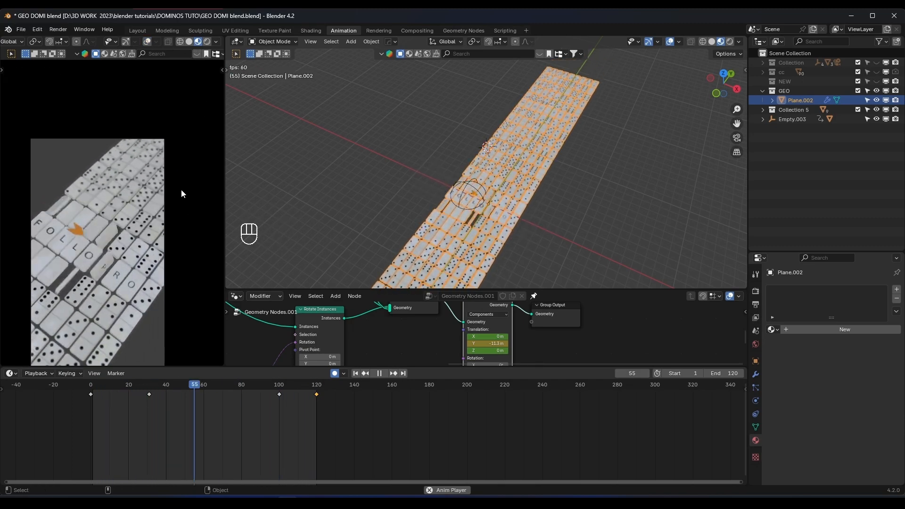
key("space")
left_click(100, 384)
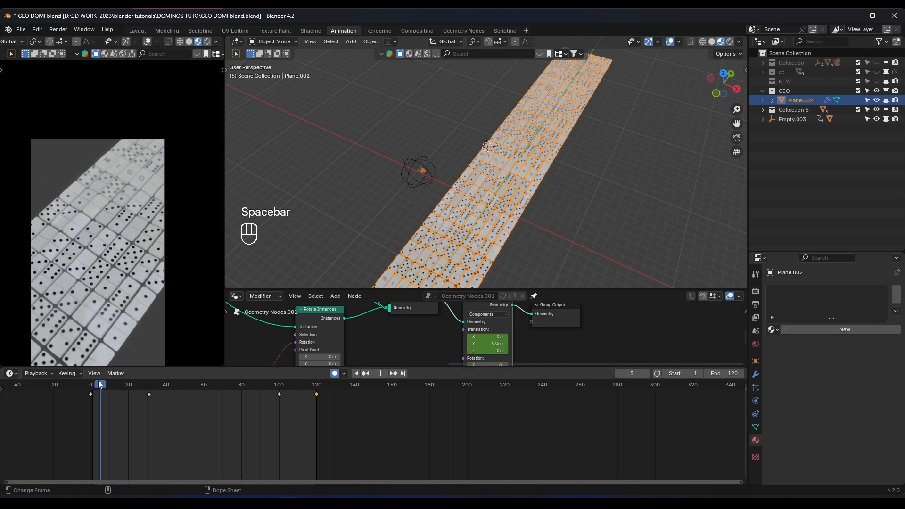
left_click_drag(100, 385, 278, 385)
Move the arrow empty's last keyframe to frame 99 and play back the animation
left_click(505, 215)
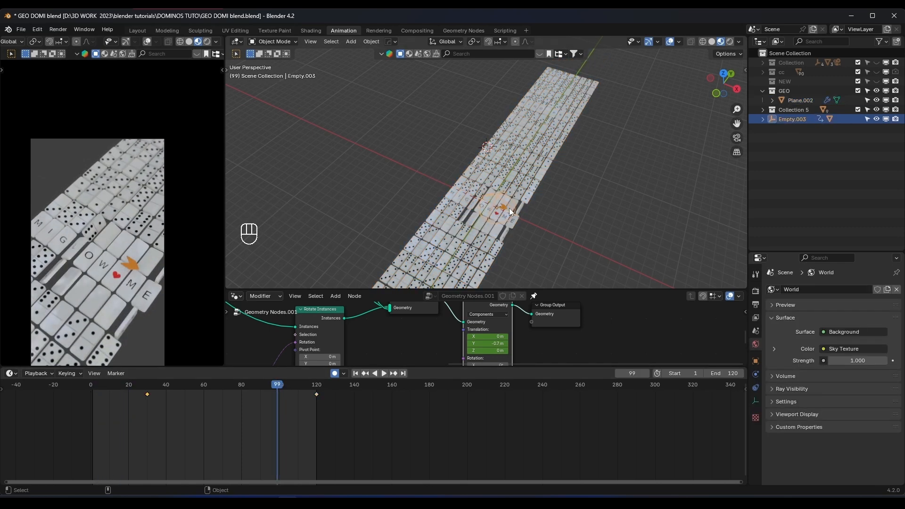
key("g")
left_click(237, 388)
key("space")
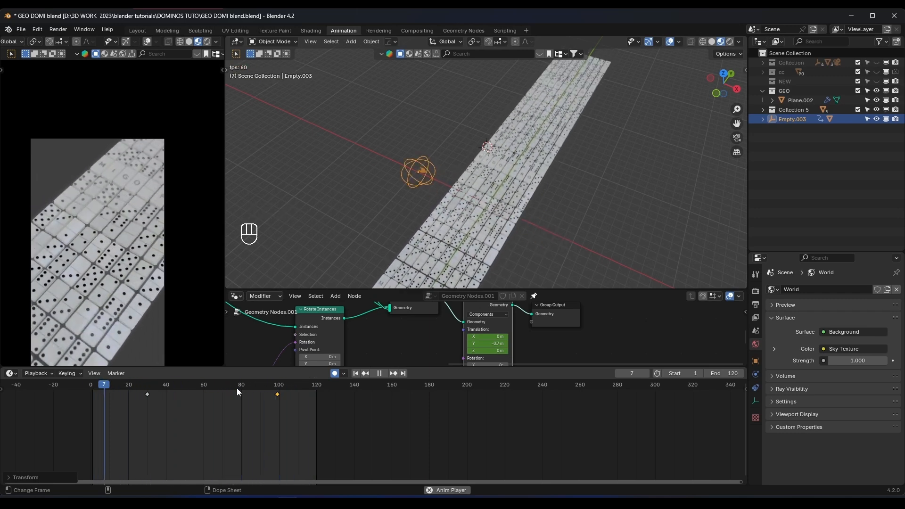
key("space")
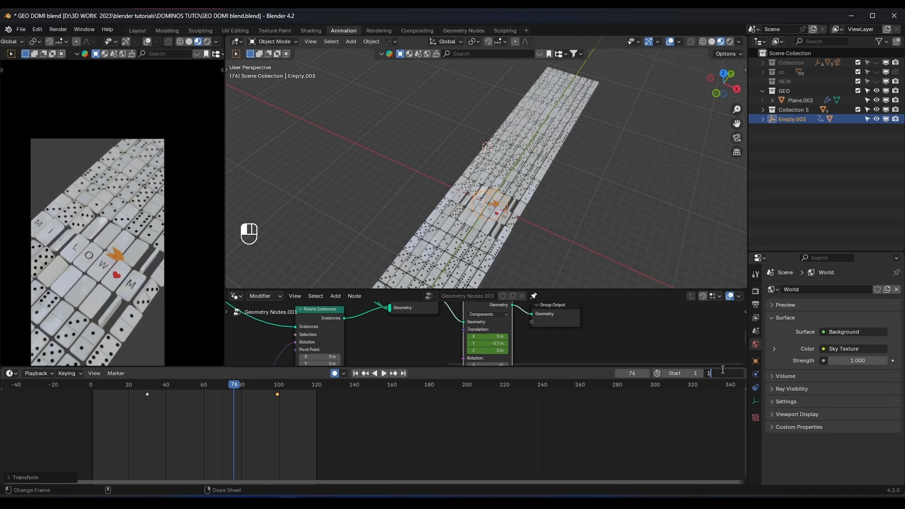
Set the scene's end frame to 180 and move the domino plane's last two keyframes to frames 160 and 180
key("Return")
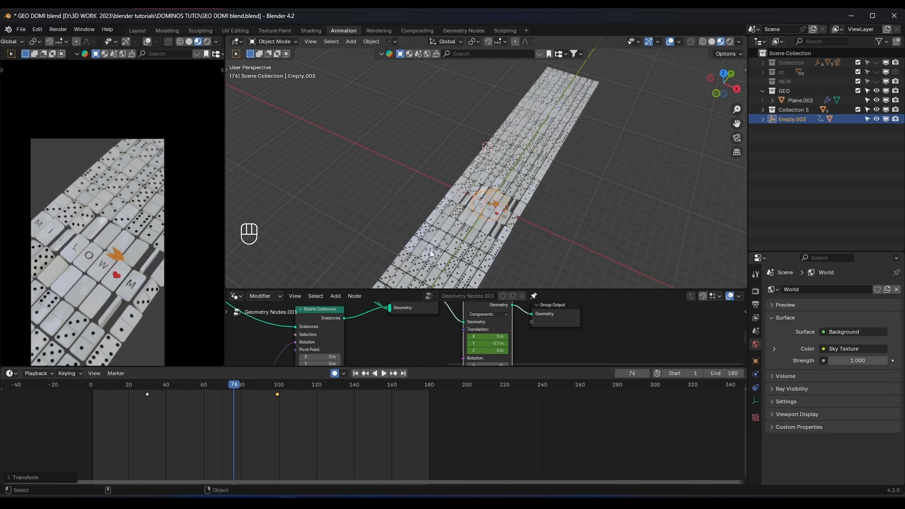
left_click(442, 237)
key("g")
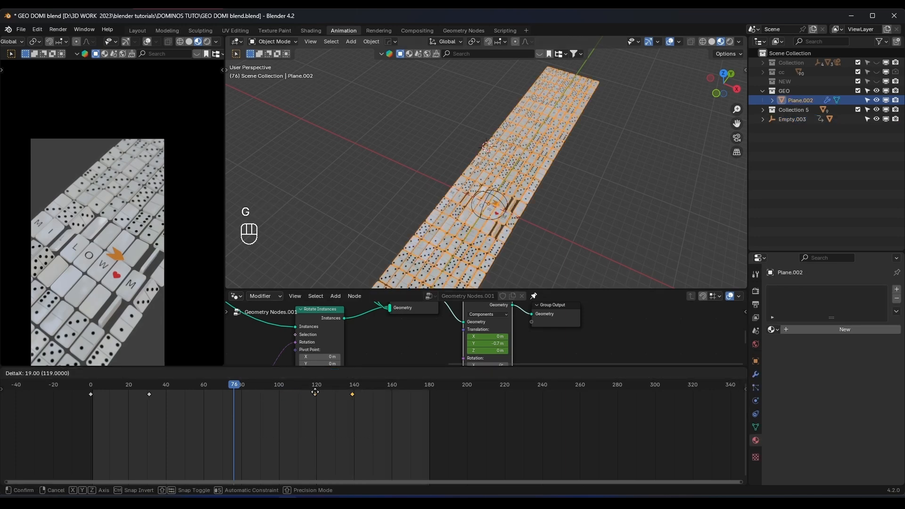
left_click(386, 393)
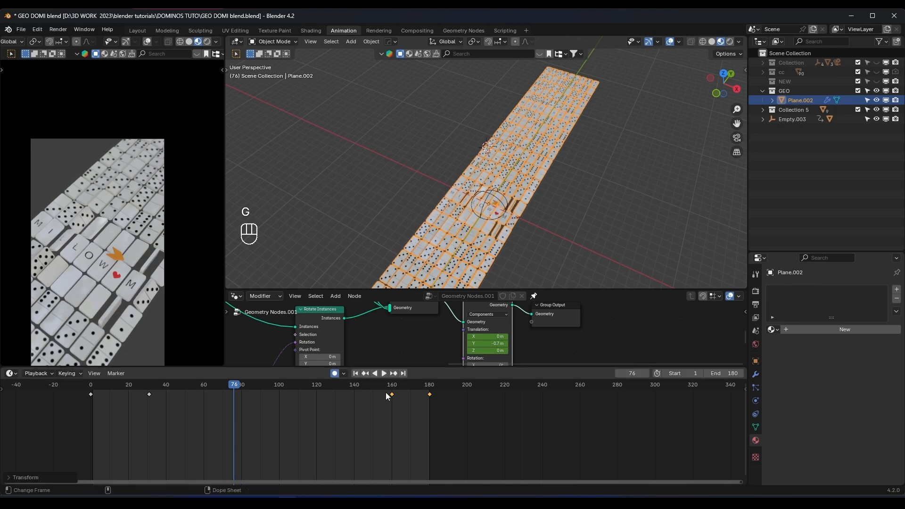
Move the arrow empty's two keyframes to frames 40 and 140 and play back the animation from the start
left_click(506, 208)
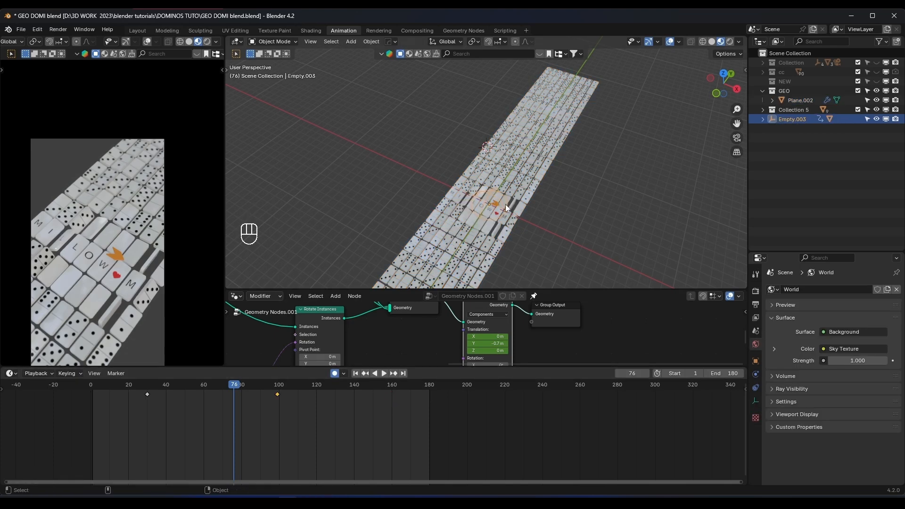
left_click_drag(310, 402, 124, 388)
key("g")
left_click(152, 393)
left_click_drag(326, 420, 271, 386)
key("g")
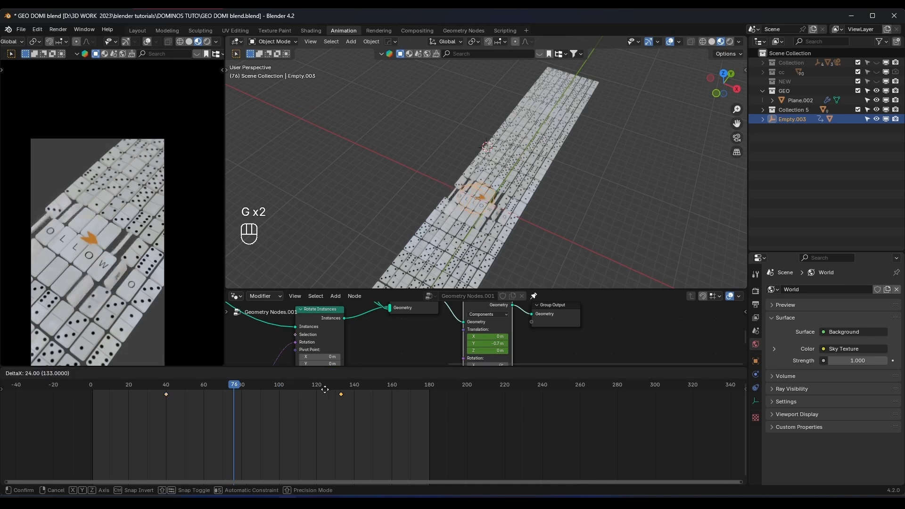
left_click(335, 388)
left_click(85, 388)
key("space")
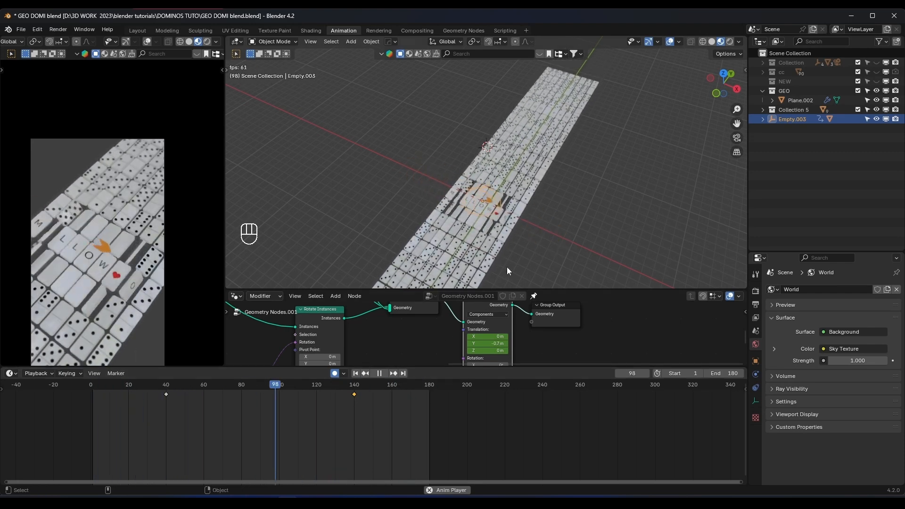
key("space")
Extend the scene's end frame to 200, move the domino plane's last keyframe to frame 200 and play back the animation
left_click(493, 244)
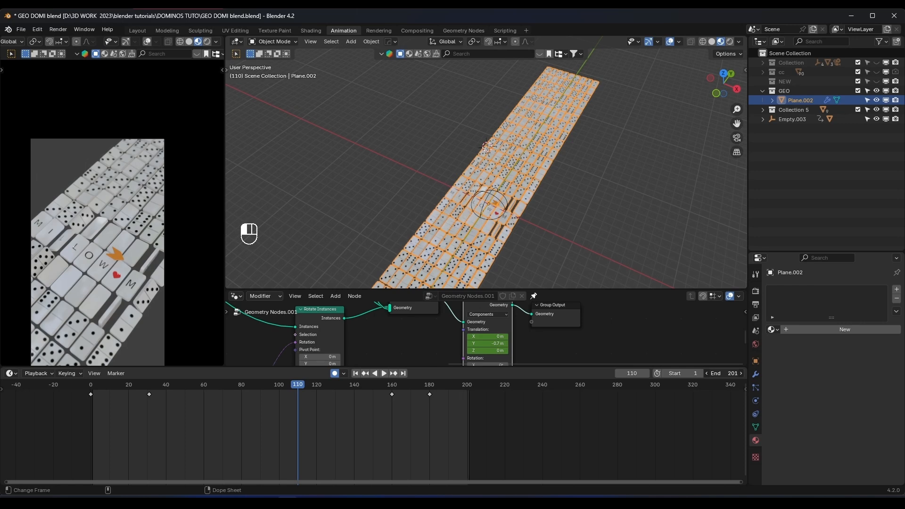
key("space")
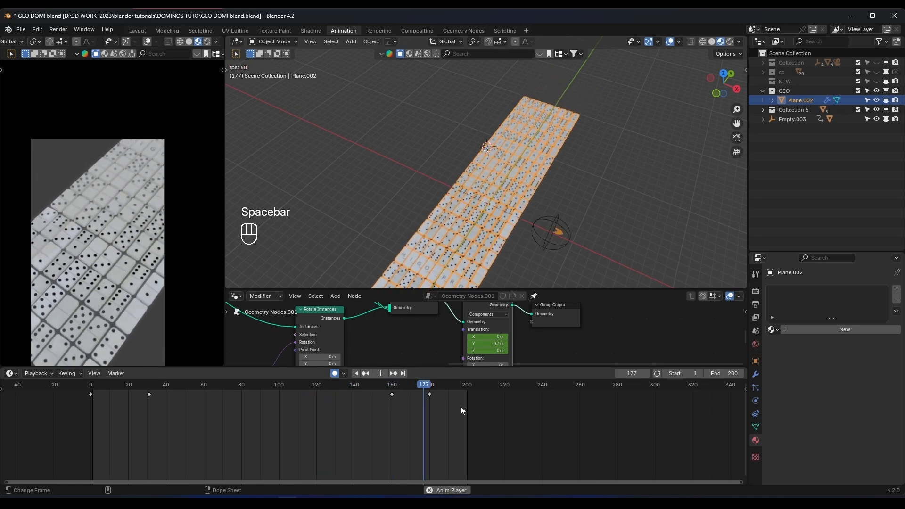
key("space")
left_click(430, 394)
key("g")
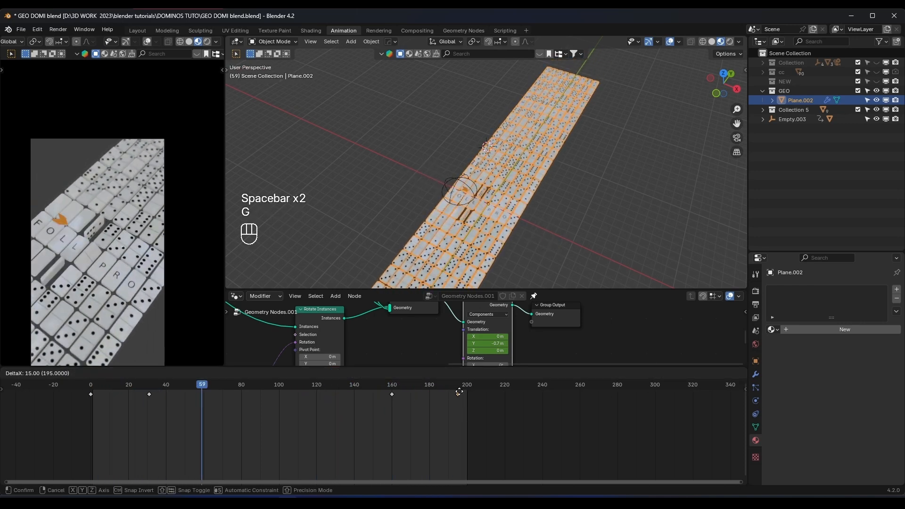
left_click(470, 392)
key("space")
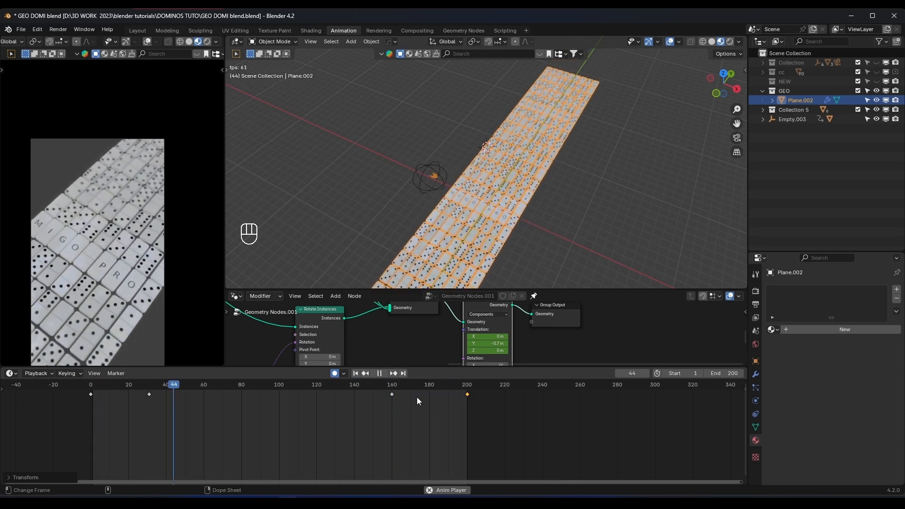
key("space")
Add a mesh plane and move it down along Z to below the domino strip
left_click(572, 206)
middle_click_drag(572, 205, 474, 176)
key("shift+a")
mouse_move(458, 189)
left_click(520, 186)
key("g")
key("z")
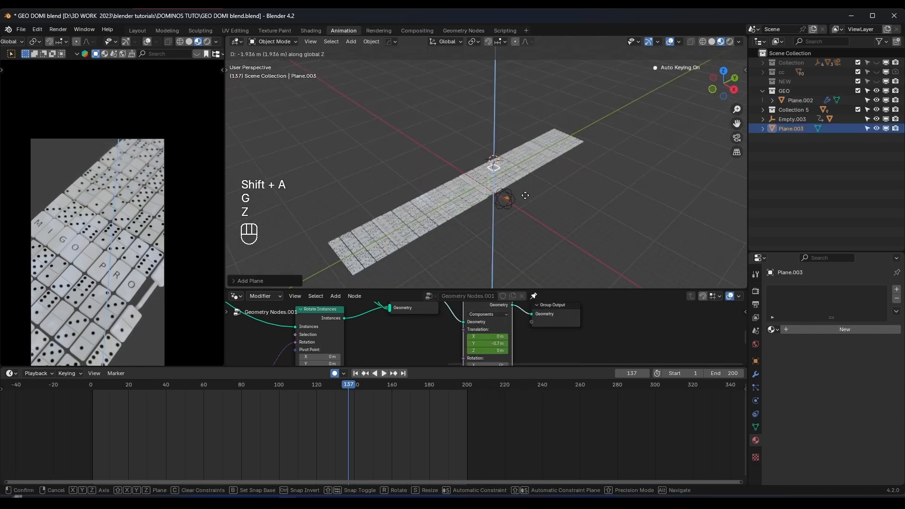
left_click(531, 222)
Scale the new plane up into a large floor beneath the whole domino strip and adjust its height along Z
key("s")
left_click(608, 254)
key("s")
left_click(643, 193)
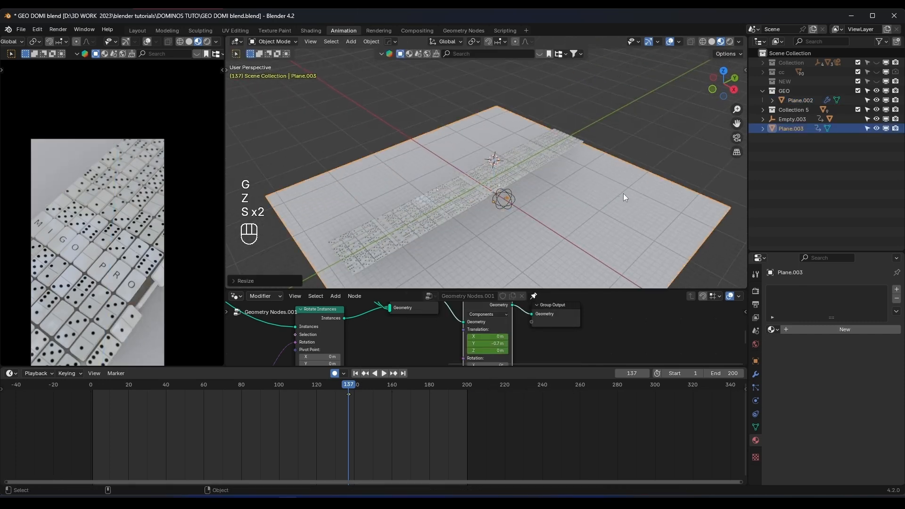
key("s")
left_click(629, 192)
key("g")
key("z")
left_click(629, 222)
Give the floor plane a new material with a light blue base color
left_click(790, 330)
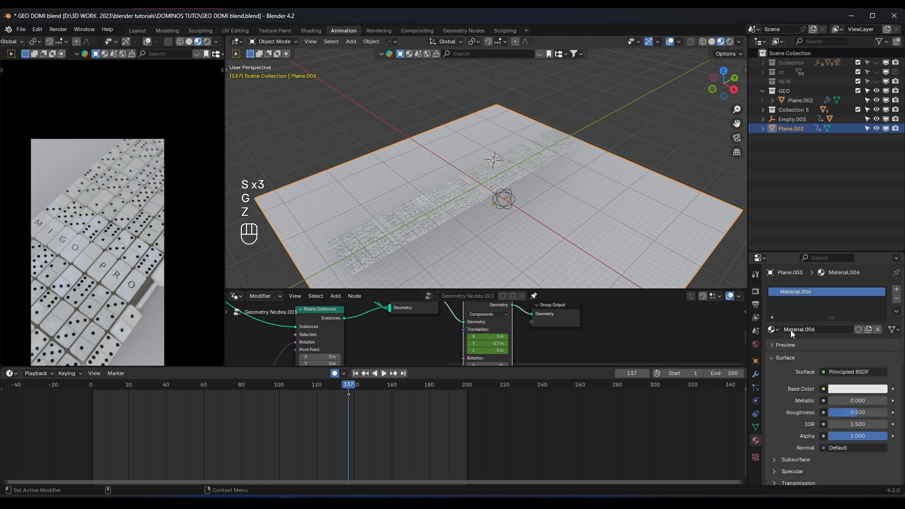
left_click(833, 388)
left_click_drag(831, 286, 838, 253)
Change the geometry node editor to a Shader Editor in World mode and enlarge its area
left_click(236, 296)
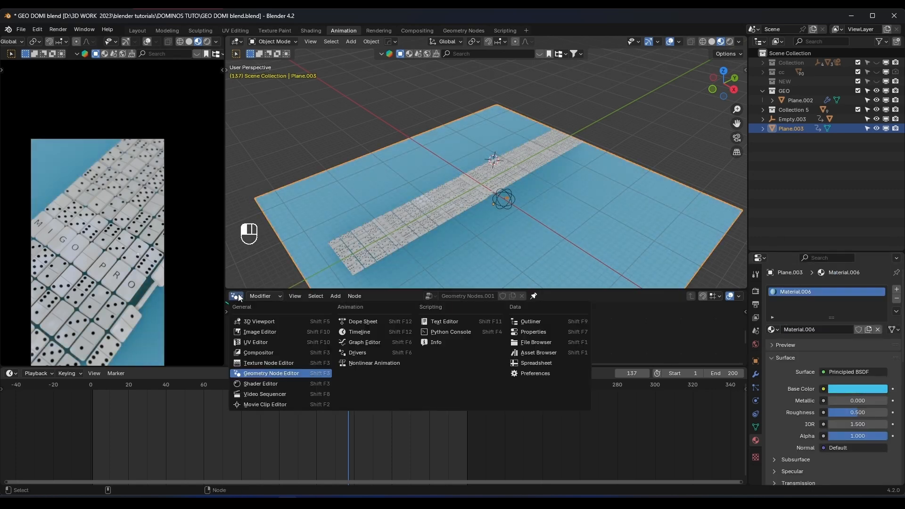
left_click(260, 383)
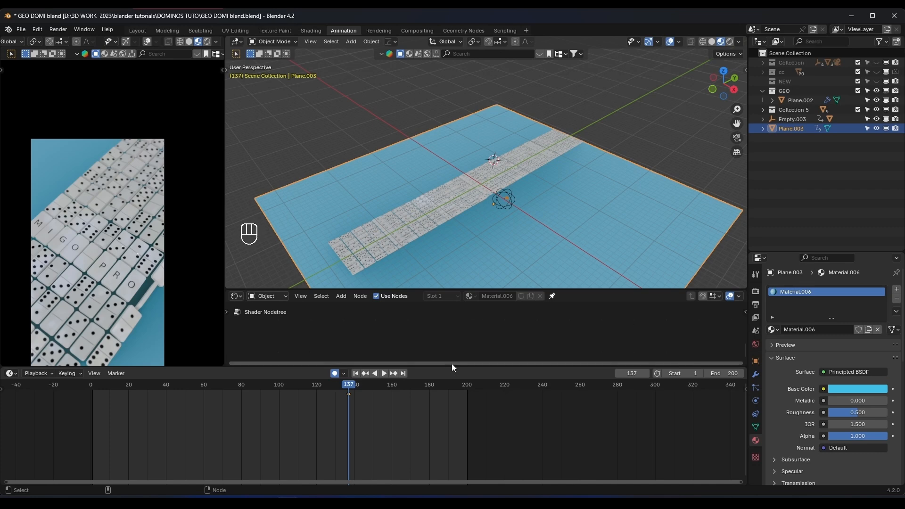
left_click(252, 296)
left_click(272, 331)
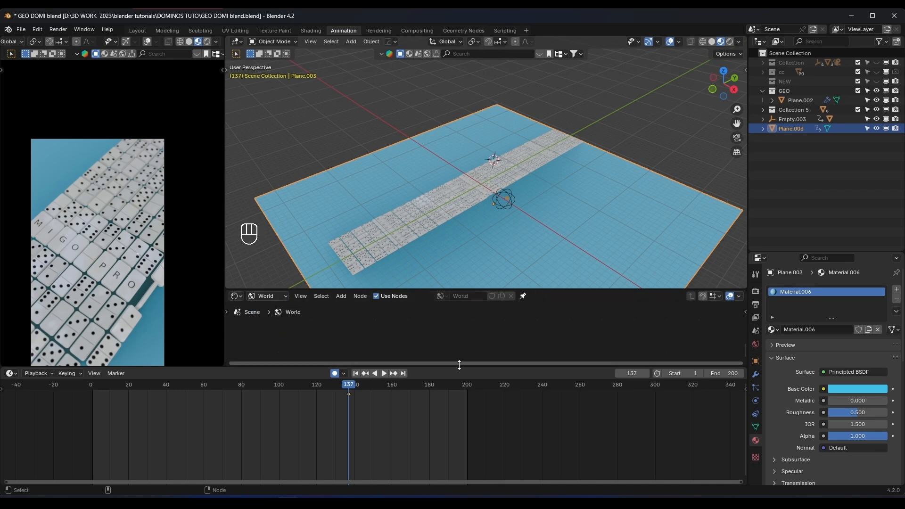
left_click_drag(458, 365, 467, 437)
scroll(468, 395, "down", 3)
mouse_move(424, 354)
middle_mouse_down()
mouse_move(422, 408)
mouse_move(473, 429)
middle_mouse_up()
scroll(422, 409, "up", 5)
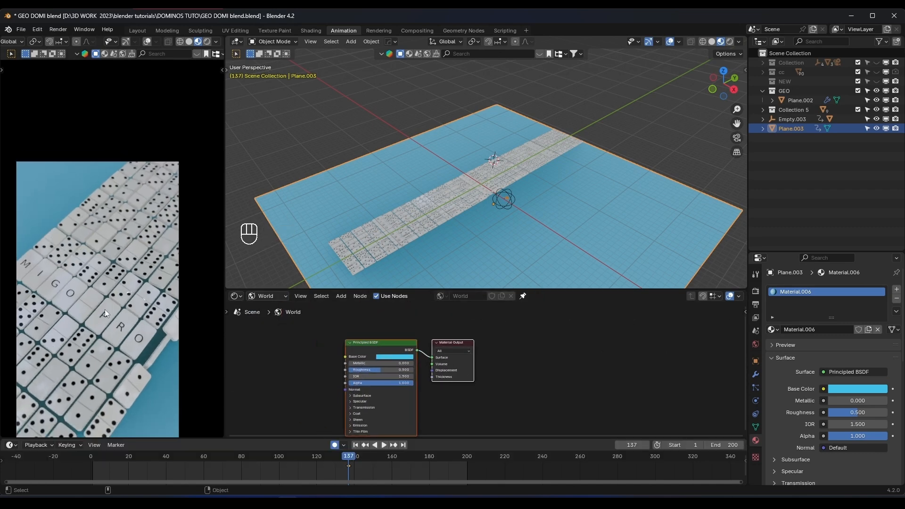
Switch the camera view to Rendered shading and move the Material Output node farther from the Principled BSDF node
key("z")
left_click(108, 255)
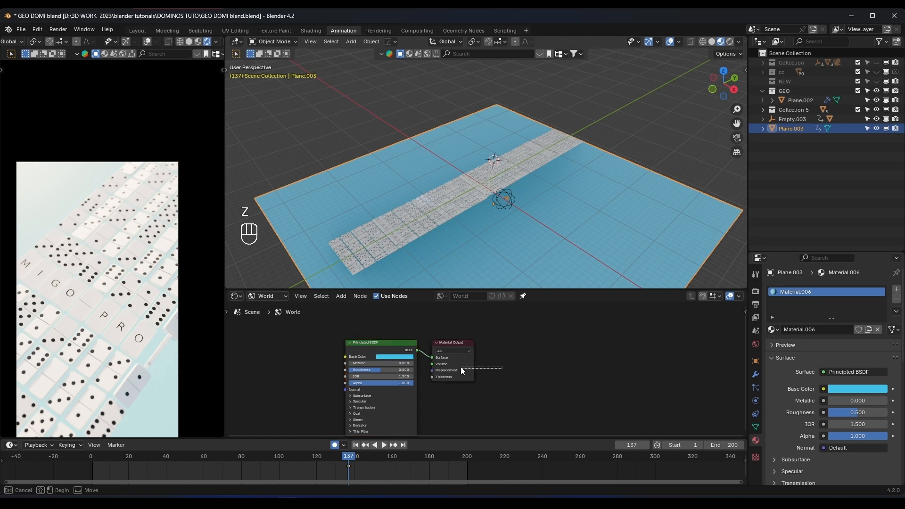
key("g")
left_click(504, 370)
left_click(568, 344)
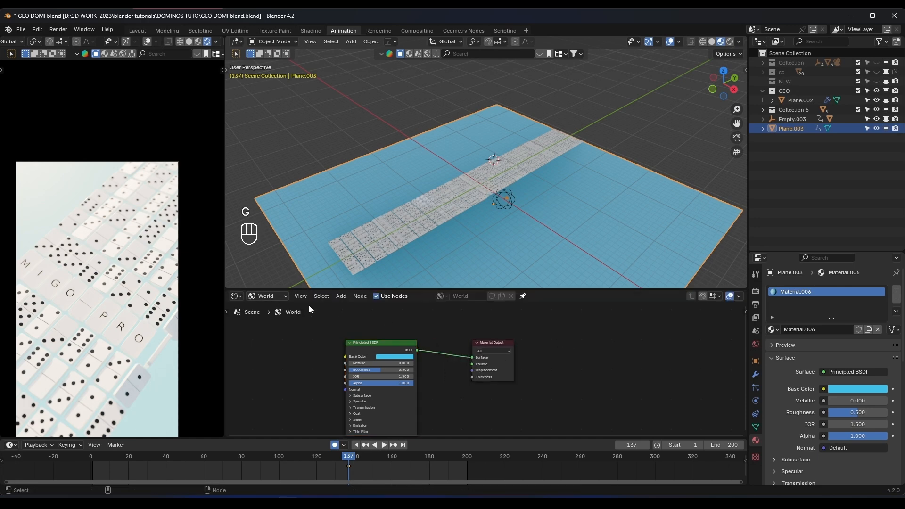
Deselect the floor plane, open the World properties and unpin the shader editor to show the World node tree
left_click(658, 152)
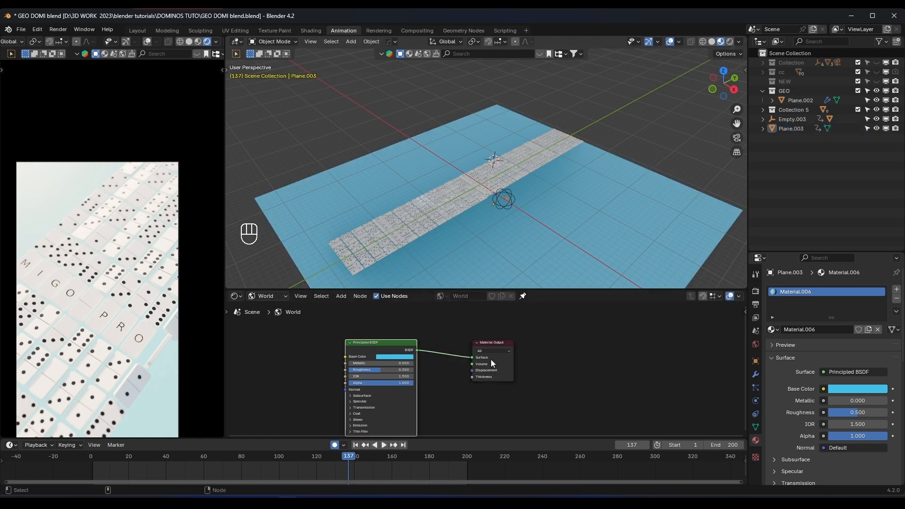
left_click(756, 344)
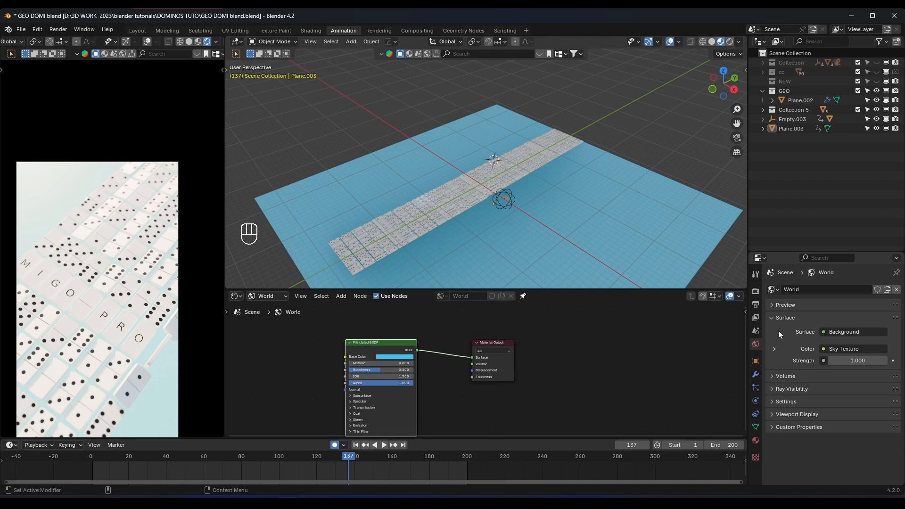
left_click(523, 296)
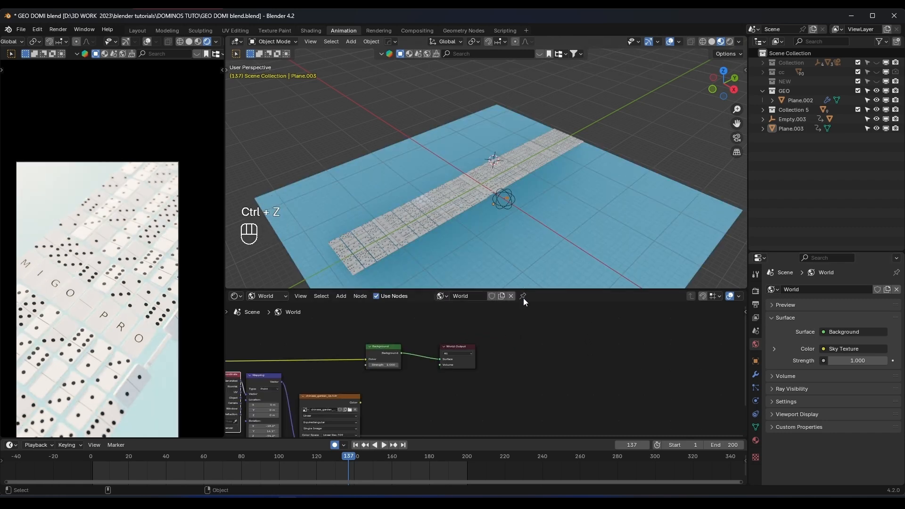
middle_click_drag(377, 351, 502, 363)
scroll(451, 353, "up", 1)
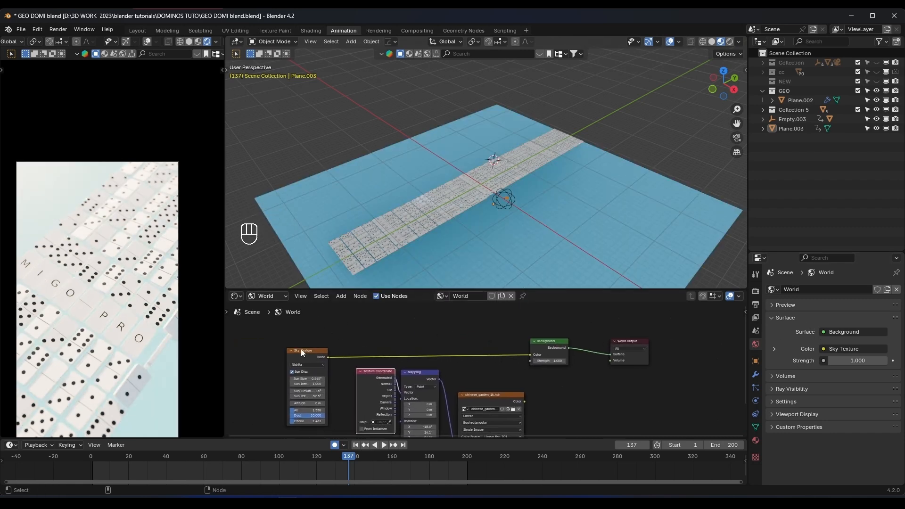
Delete the world's Sky Texture node and add a fresh Sky Texture node in its place
left_click_drag(305, 354, 305, 344)
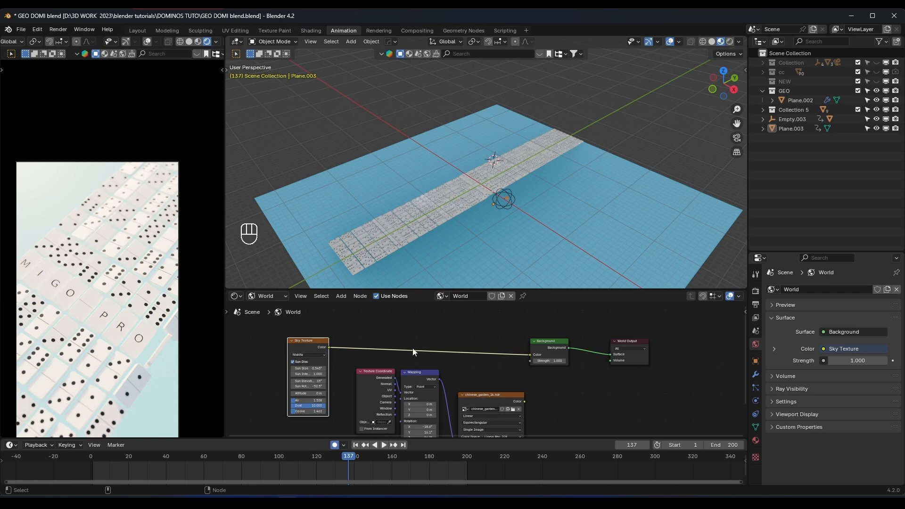
key("x")
key("shift+a")
left_click(448, 340)
type("s")
left_click(489, 356)
left_click(320, 348)
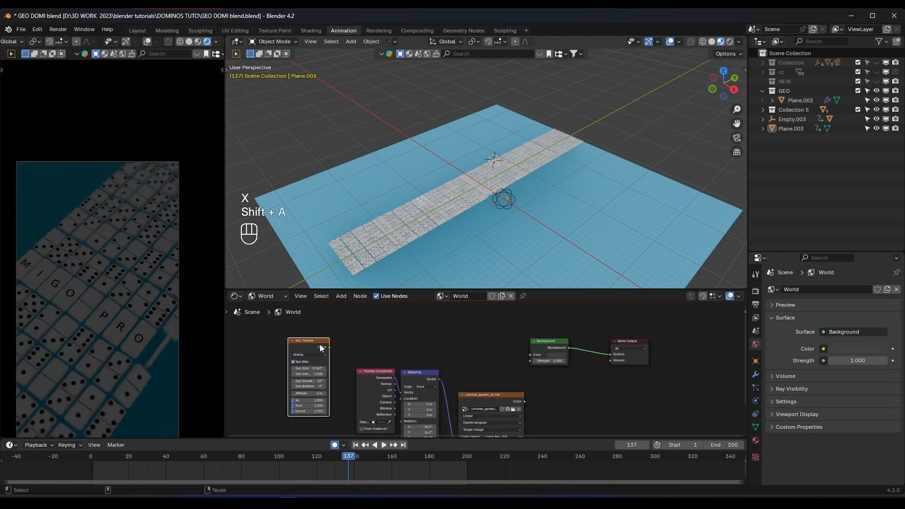
Try the chinese_garden_1k.hdr image as the world background colour and connect the Sky Texture's Color to the Background node instead
left_click_drag(505, 353, 529, 355)
left_click_drag(524, 401, 527, 356)
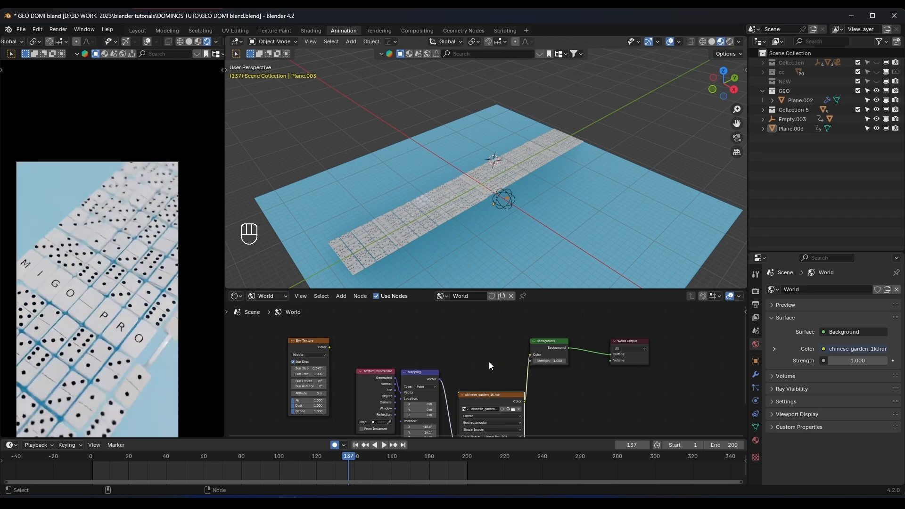
left_click_drag(329, 347, 413, 348)
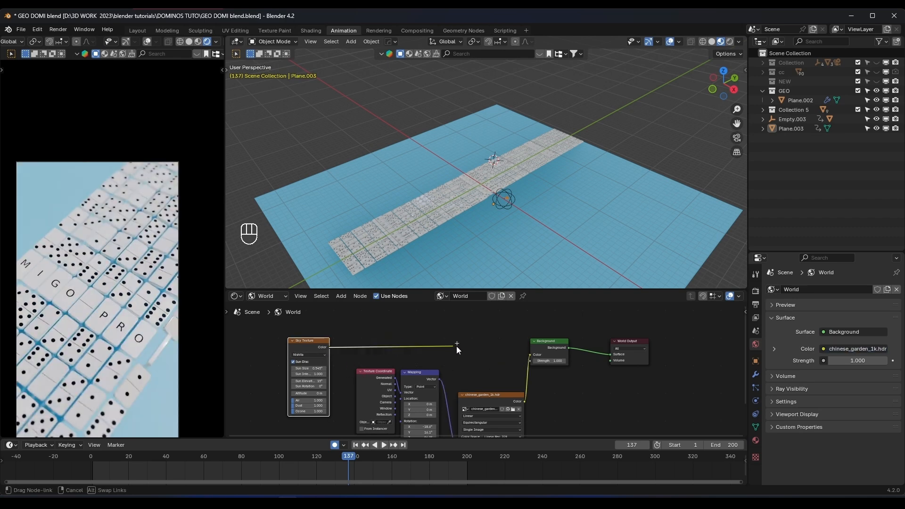
Set the Sky Texture's sun size to 0°, sun intensity to 1.600 and sun elevation to 99.2°
scroll(301, 367, "up", 3)
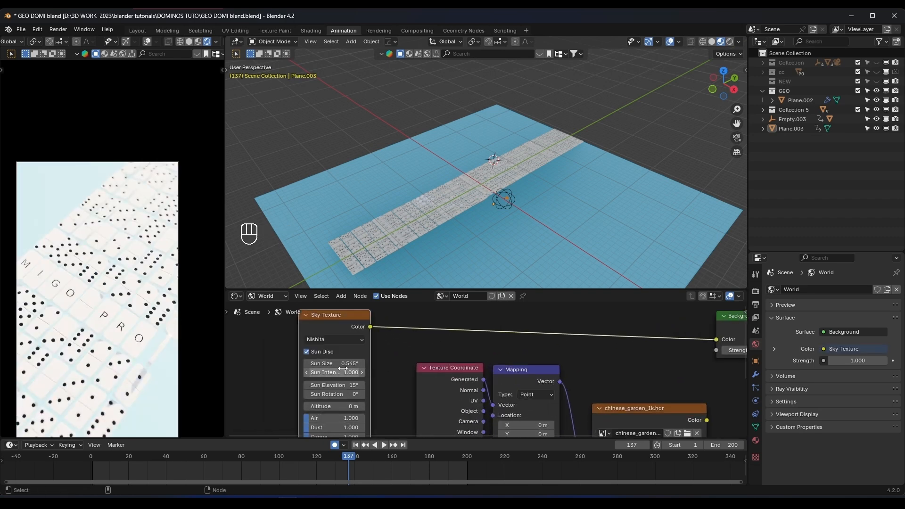
left_click_drag(336, 364, 380, 385)
middle_click_drag(353, 406, 359, 391)
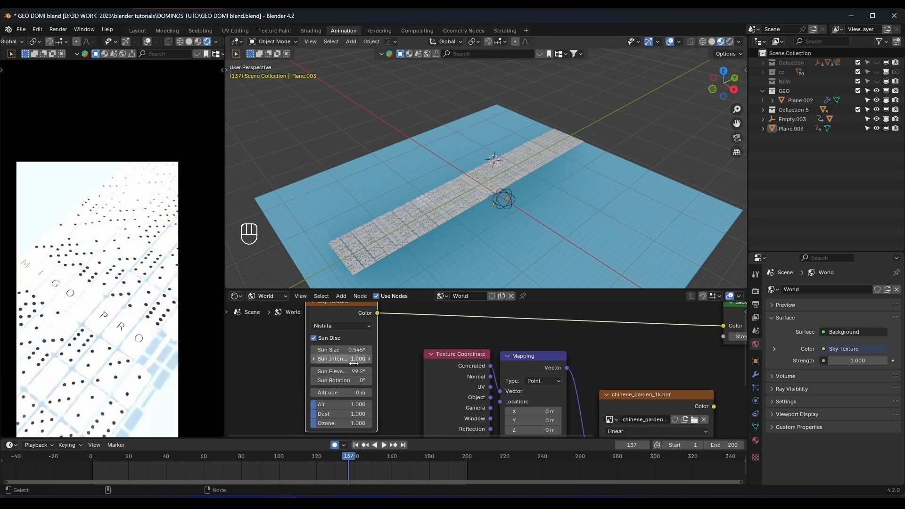
left_click_drag(356, 359, 330, 350)
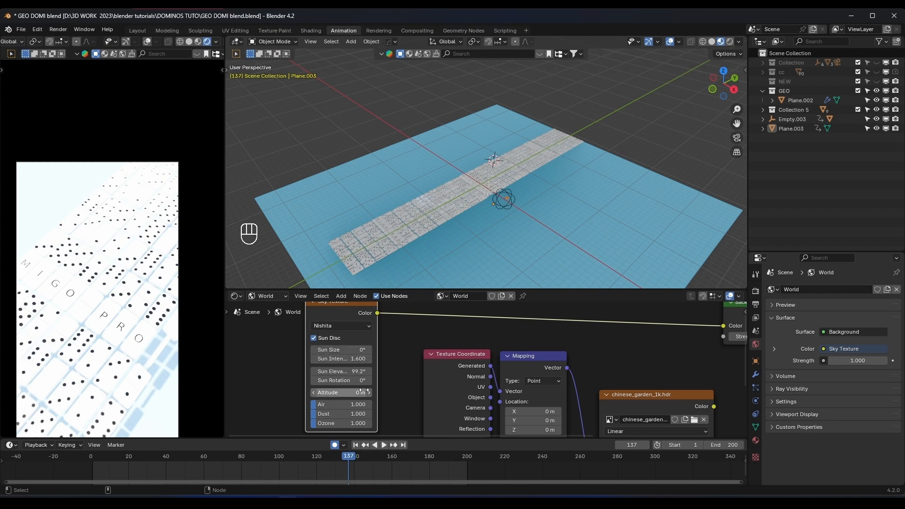
Set the Sky Texture's sun rotation to -22.7° and dust to 10.000, and the Background strength to 0.060
left_click_drag(348, 413, 362, 414)
middle_click_drag(477, 344, 366, 375, "shift")
left_click_drag(646, 367, 620, 366, "shift")
middle_click_drag(358, 405, 465, 372, "shift")
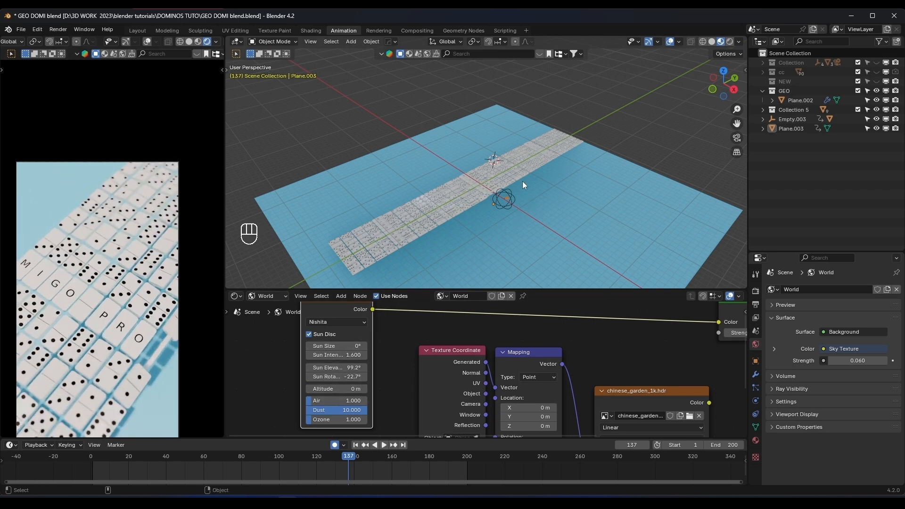
Raise the floor plane along Z closer to the dominoes
left_click(584, 230)
key("g")
key("z")
left_click(588, 218)
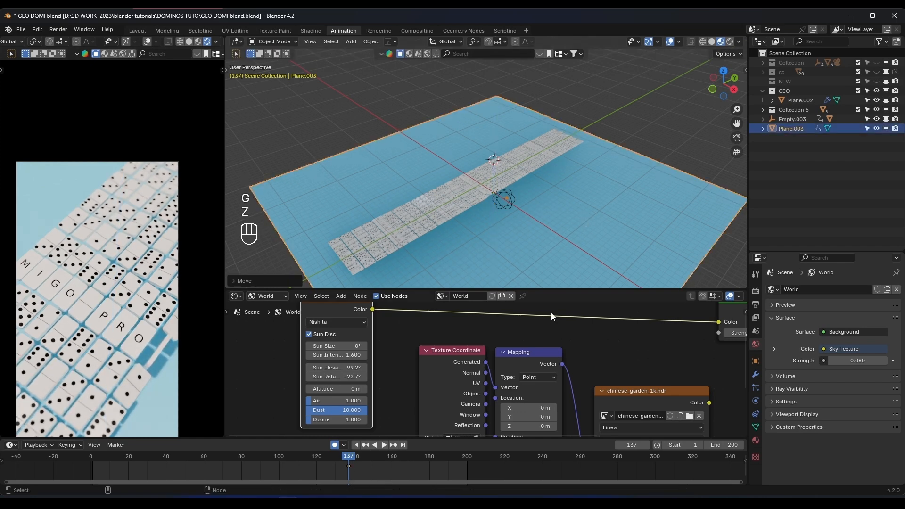
Change the floor material's base colour to pink
left_click(755, 439)
left_click(860, 388)
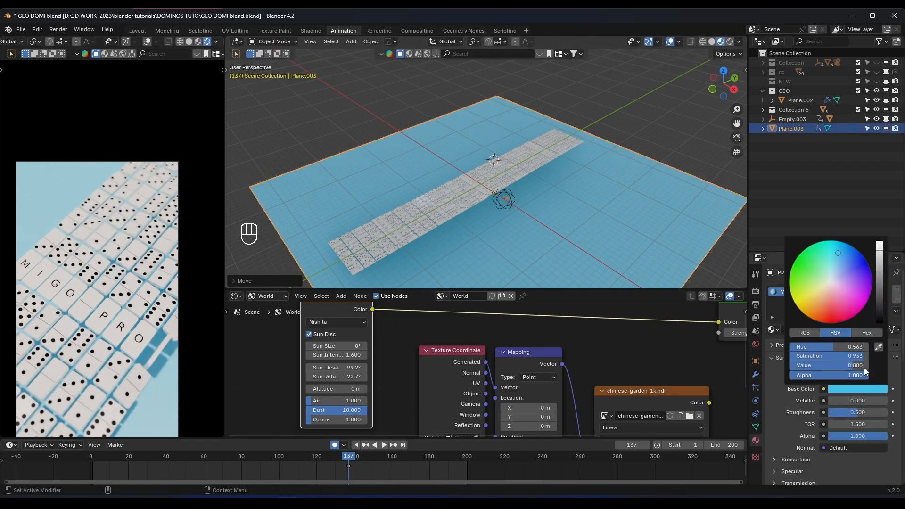
mouse_move(844, 273)
left_mouse_down()
mouse_move(831, 301)
mouse_move(841, 312)
left_mouse_up()
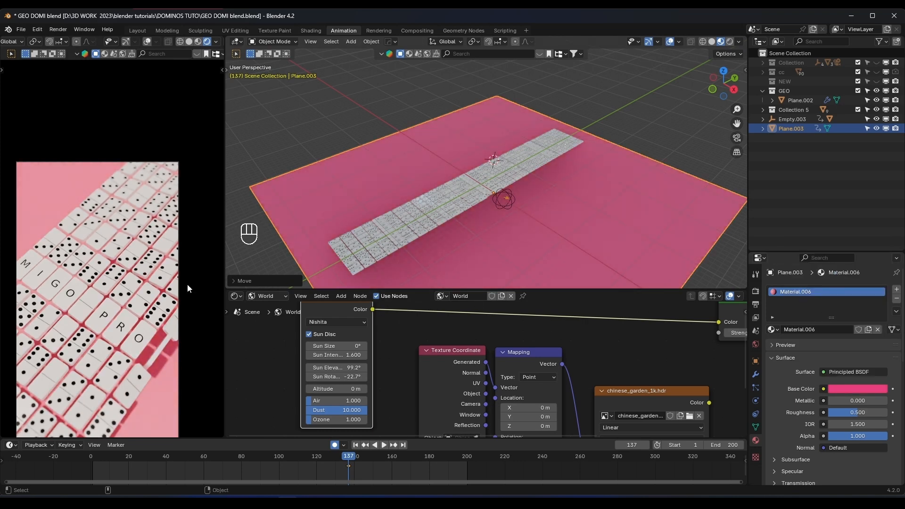
Deselect the floor plane and expand the first collection in the outliner to list its objects
middle_click_drag(517, 196, 466, 188)
left_click(669, 130)
scroll(585, 157, "up", 2)
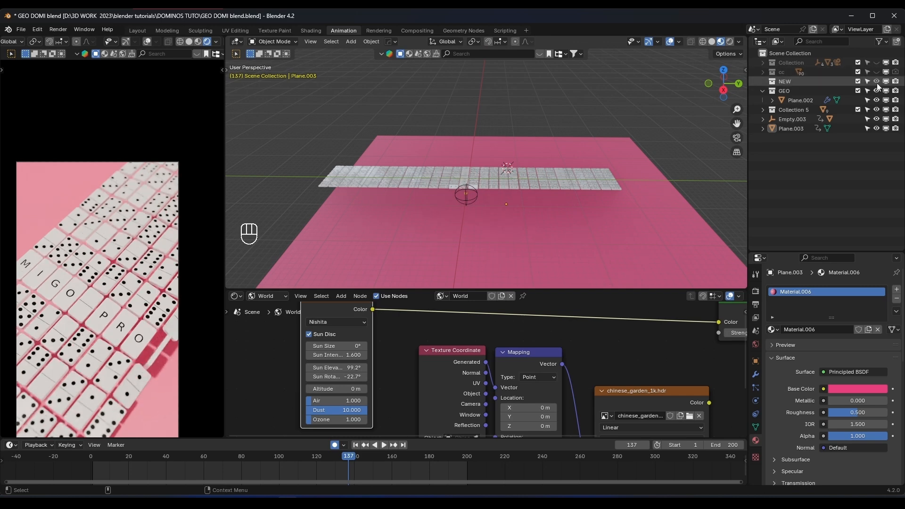
left_click(762, 63)
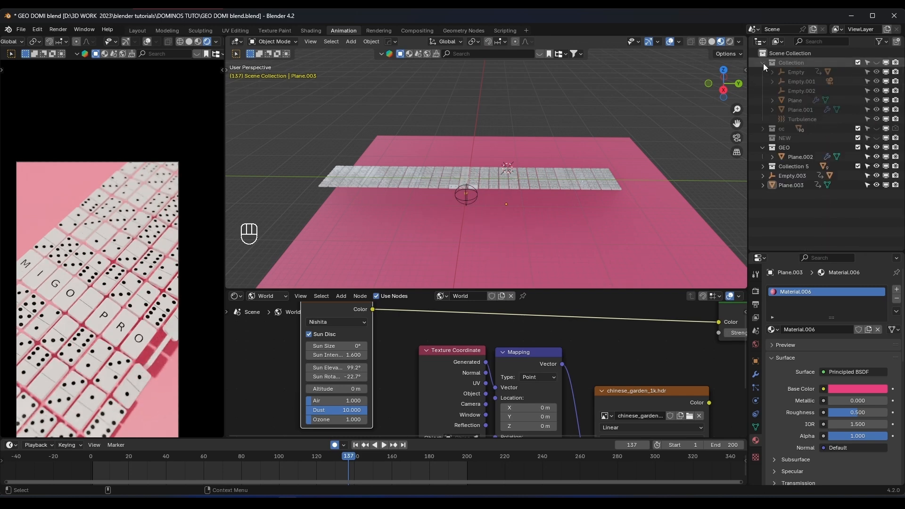
Add a new camera and raise it along Z above the dominoes
middle_click_drag(499, 141, 592, 180)
scroll(561, 163, "up", 5)
key("shift+a")
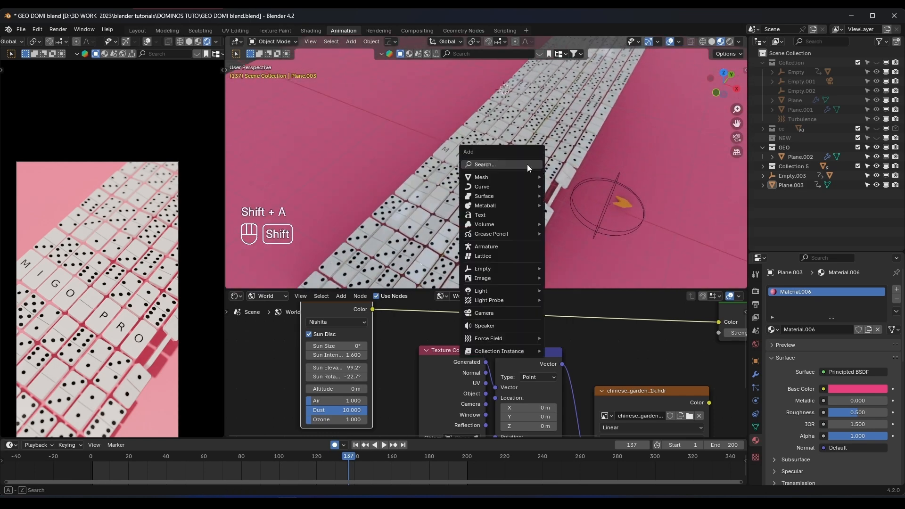
left_click(504, 313)
middle_click_drag(523, 264, 432, 141)
key("g")
key("z")
left_click(494, 109)
middle_click_drag(495, 108, 491, 156)
Slide the new camera along Y over the domino strip
key("g")
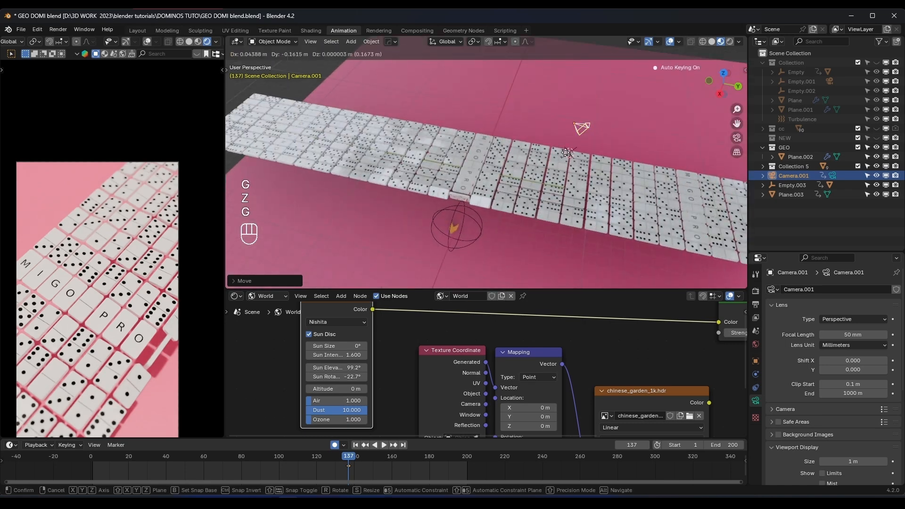
key("y")
left_click(410, 169)
key("g")
key("y")
left_click(437, 198)
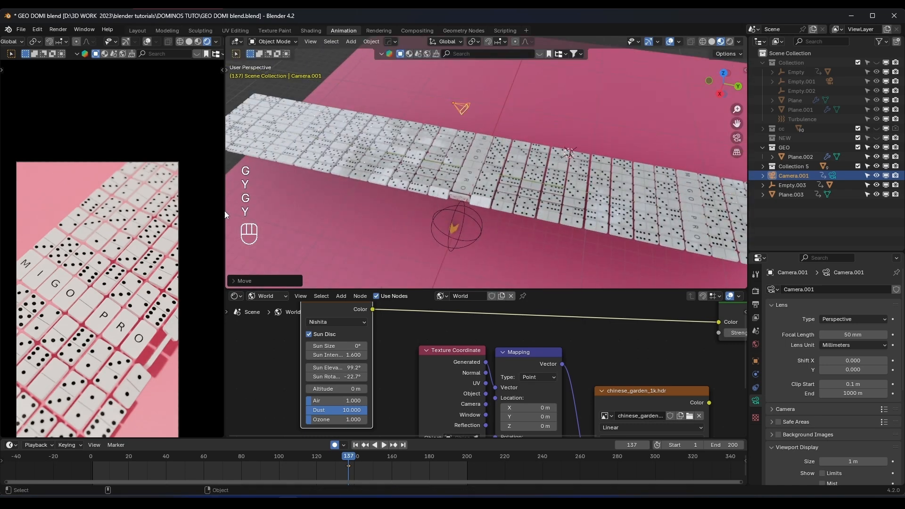
Leave the camera view and reposition the new camera along Z and Y over the dominoes
key("KP_0")
middle_click_drag(234, 214, 472, 142)
key("g")
key("x")
key("g")
key("z")
left_click(552, 121)
key("g")
key("y")
left_click(585, 123)
key("x")
key("g")
key("y")
left_click(383, 172)
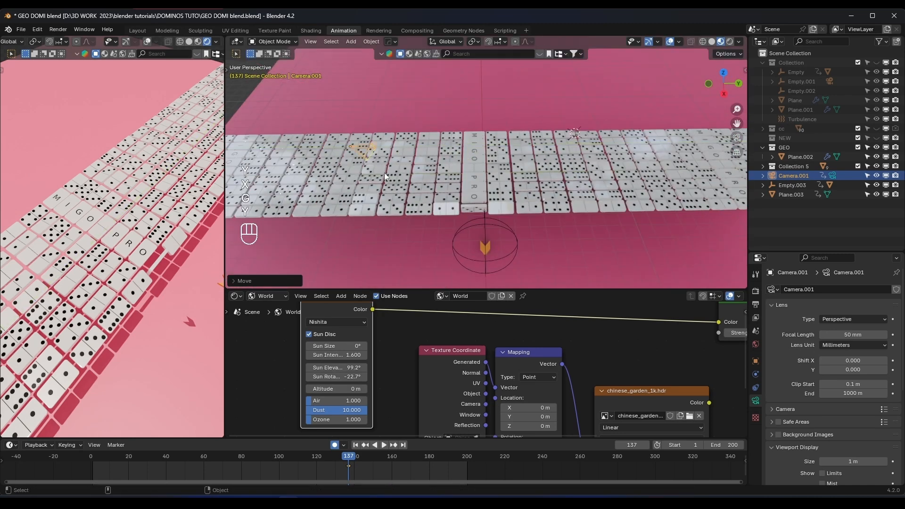
Raise the new camera along Z and shift it along X
key("g")
key("z")
left_click(380, 123)
middle_click_drag(381, 123, 531, 141)
key("g")
key("x")
left_click(522, 129)
Delete the new camera and return to the original camera's view
key("x")
left_click(531, 141)
key("KP_0")
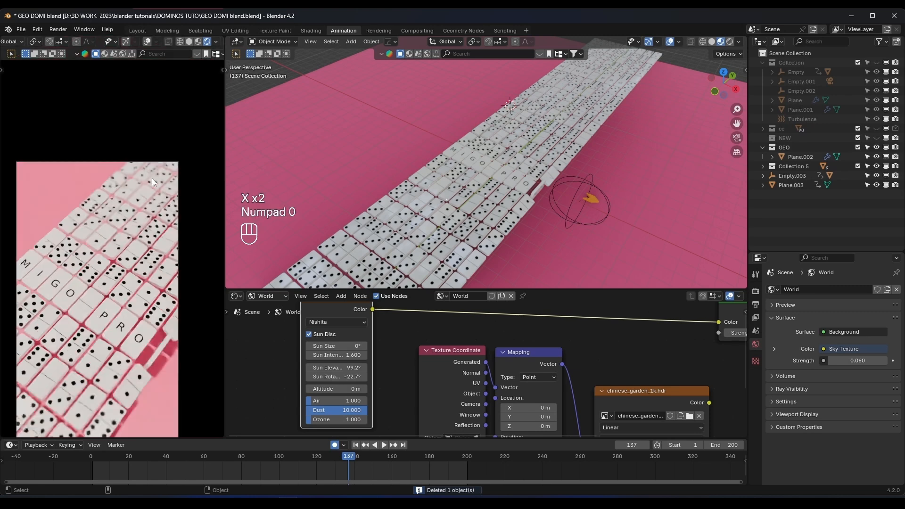
Examine the framing of the lettered dominoes in the rendered camera view
scroll(151, 184, "down", 2)
middle_click_drag(136, 220, 143, 185, "shift")
scroll(142, 185, "up", 1)
scroll(507, 202, "down", 1)
scroll(192, 225, "up", 2)
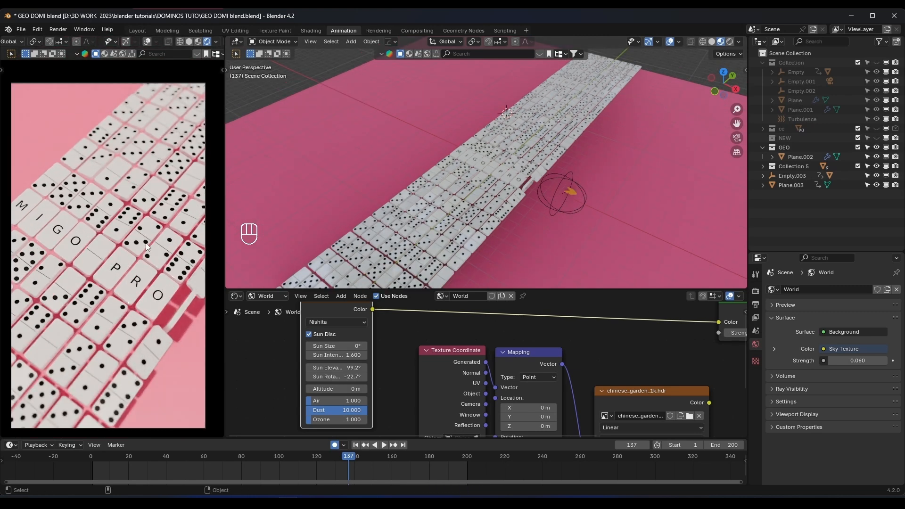
middle_click_drag(282, 267, 475, 202)
scroll(174, 217, "up", 2)
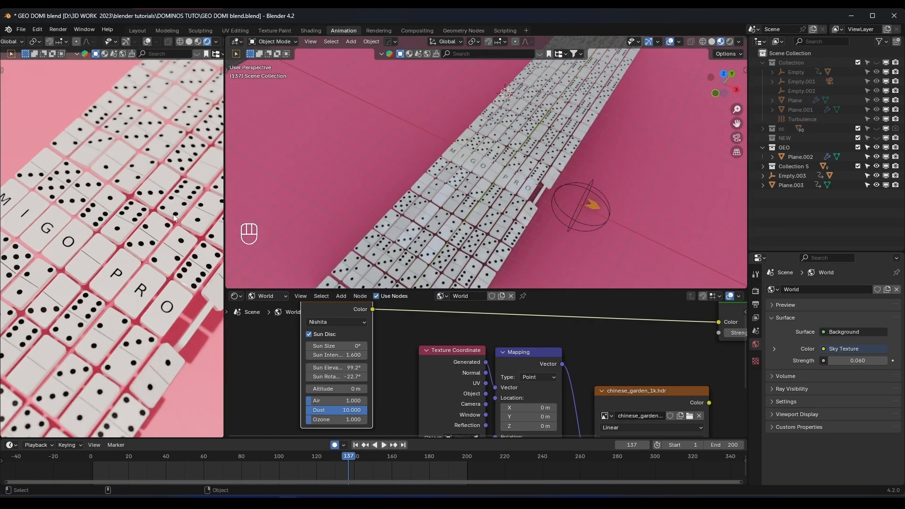
scroll(172, 215, "down", 3)
Play the animation up to frame 88 and select the orange arrow
key("space")
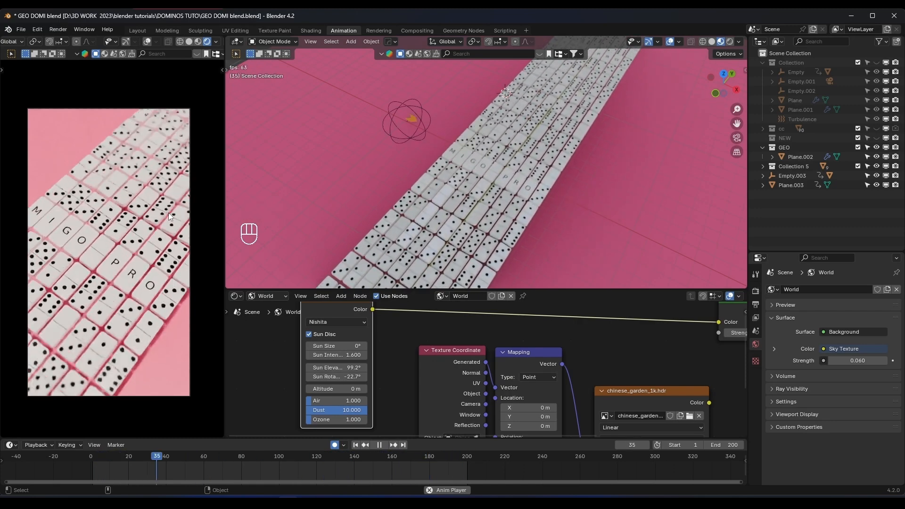
key("space")
middle_click_drag(442, 209, 379, 182)
left_click(486, 156)
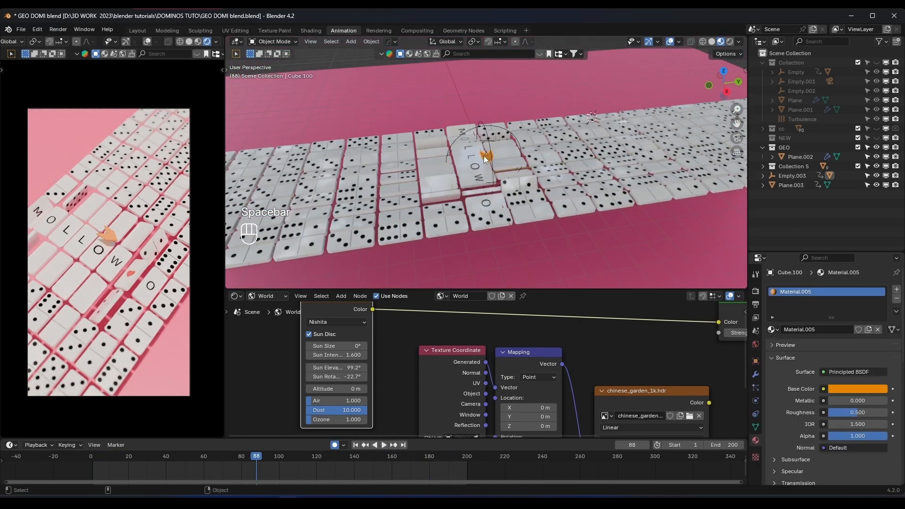
Move the arrow backward along Y and raise it along Z over the letter row
middle_click_drag(486, 159, 492, 139)
key("g")
key("y")
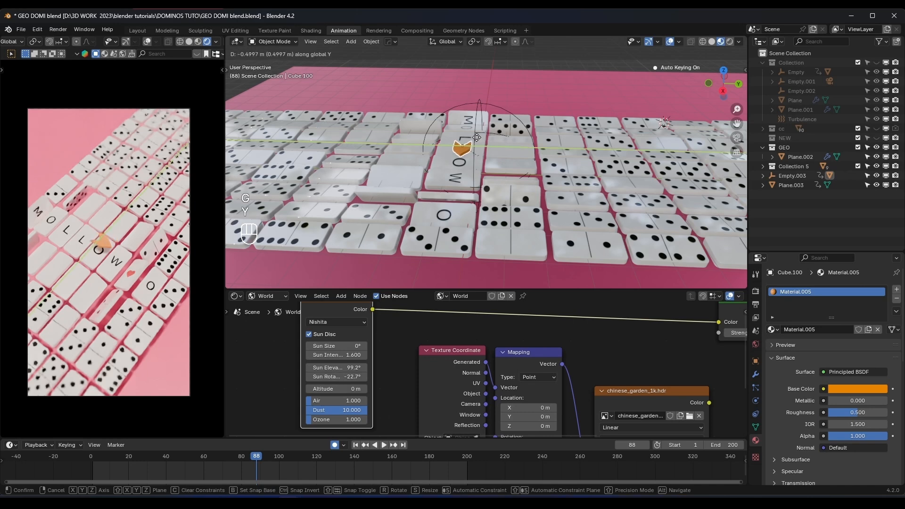
left_click(468, 137)
key("g")
key("z")
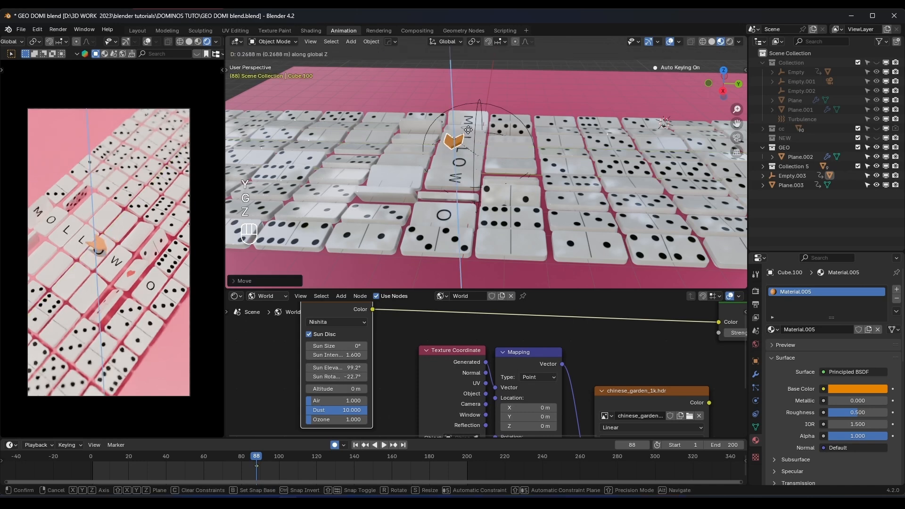
left_click(476, 127)
Resize the arrow slightly and adjust its height along Z
key("s")
left_click(479, 133)
key("g")
key("z")
left_click(479, 129)
key("s")
left_click(488, 133)
Fine-tune the arrow's height along Z and smooth it with a level 2 subdivision
key("g")
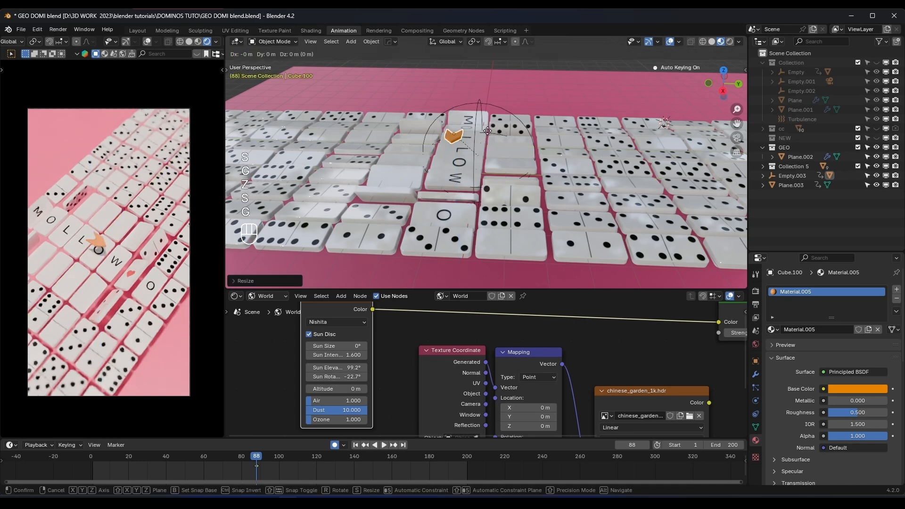
key("z")
left_click(487, 130)
scroll(462, 135, "up", 5)
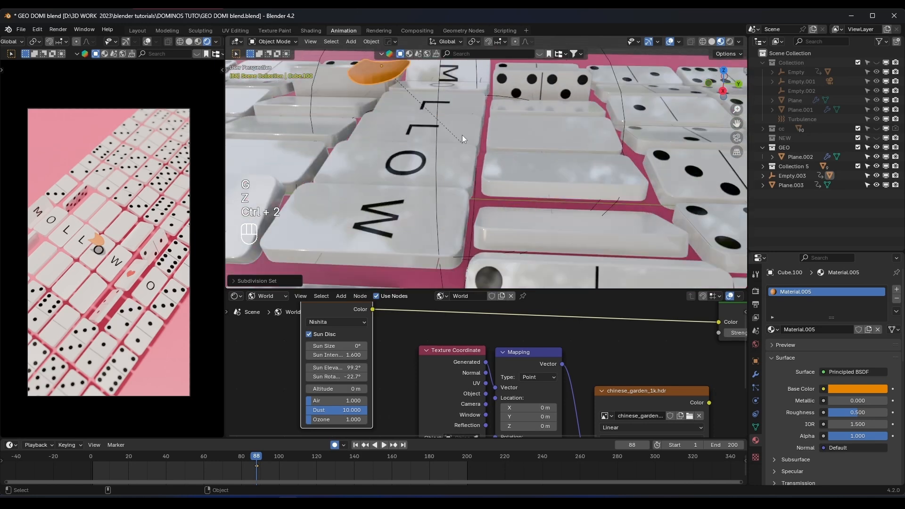
middle_click_drag(462, 135, 514, 179)
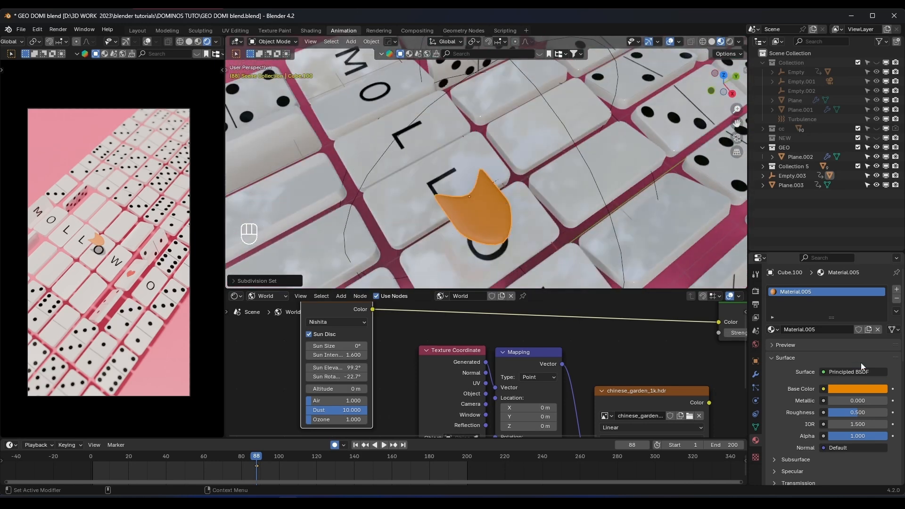
Make the arrow's material glassy with a transmission weight of 1.000 and an IOR of 1.050
scroll(824, 434, "down", 4)
left_click_drag(855, 422, 886, 422)
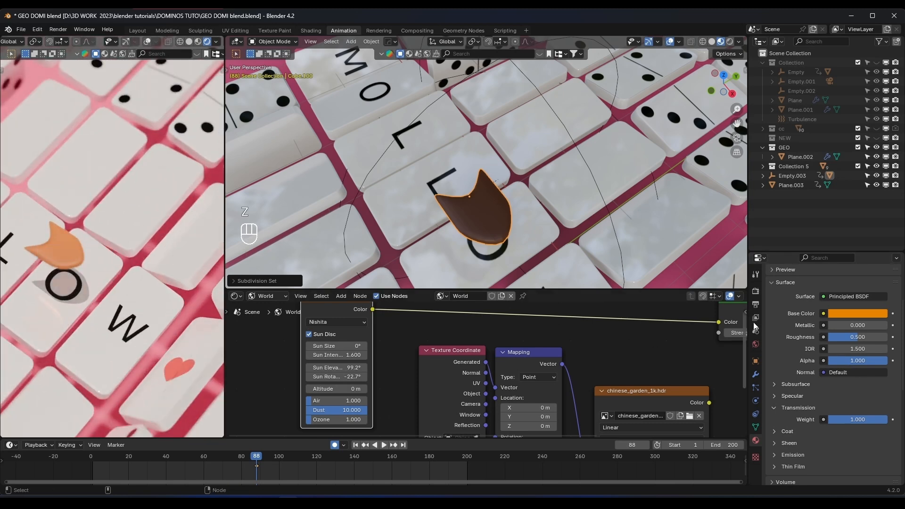
left_click_drag(857, 349, 837, 349, "shift")
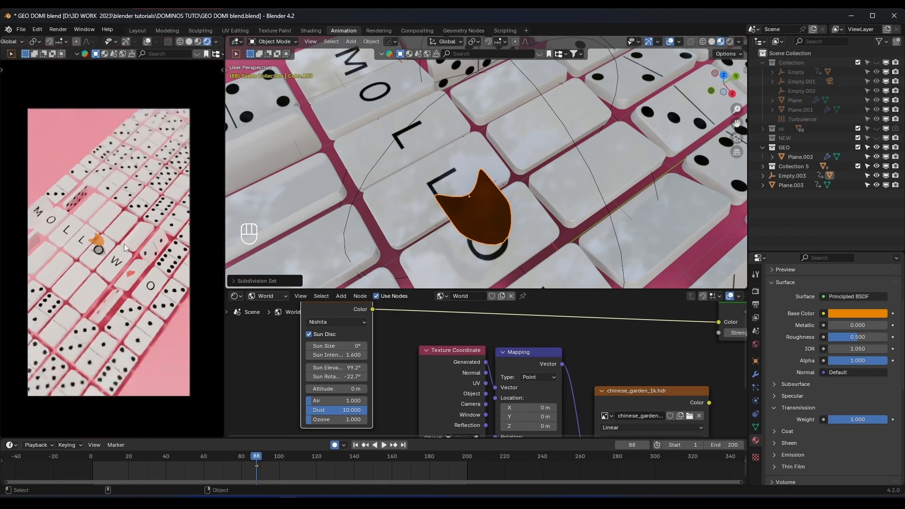
Play back the animation to frame 61 and switch both the camera view and the perspective view to Solid shading
key("space")
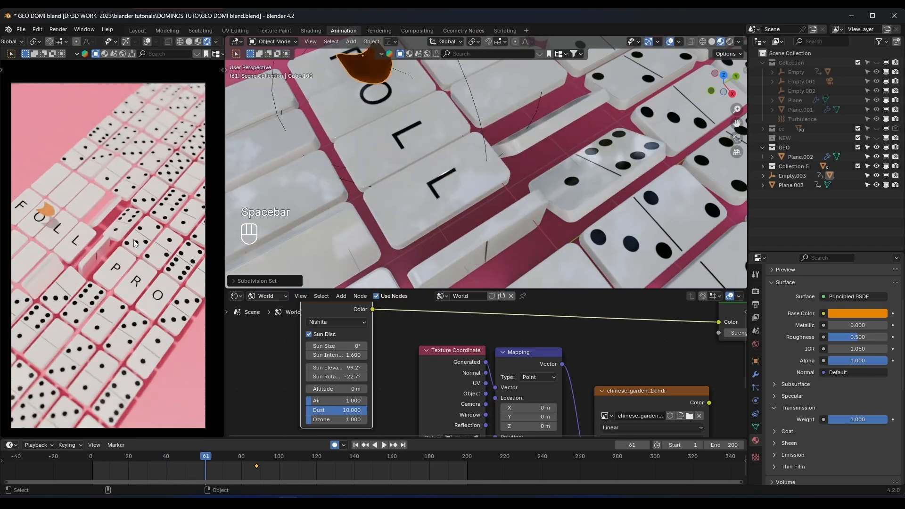
key("space")
key("z")
scroll(488, 196, "down", 6)
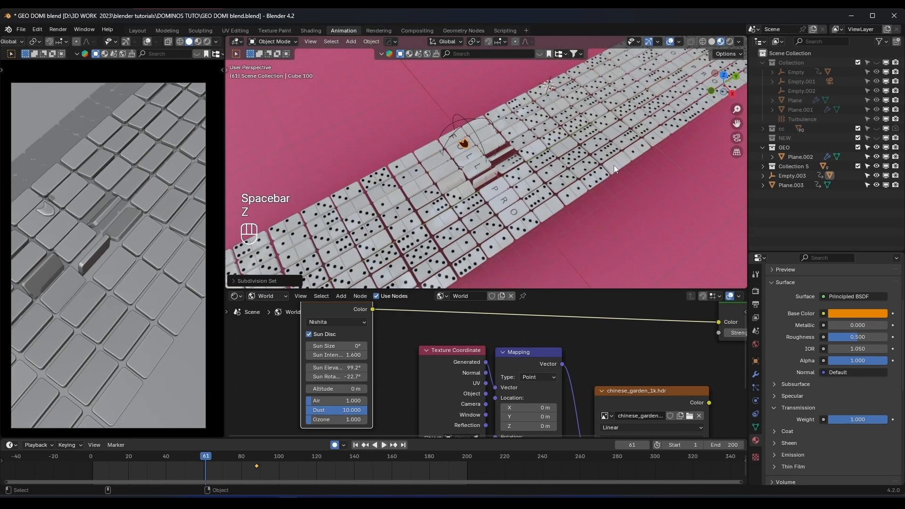
key("z")
left_click(602, 143)
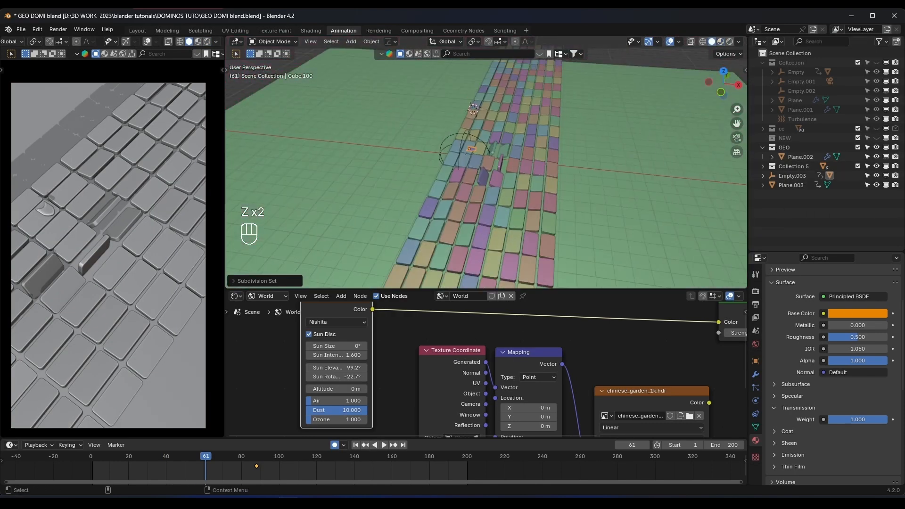